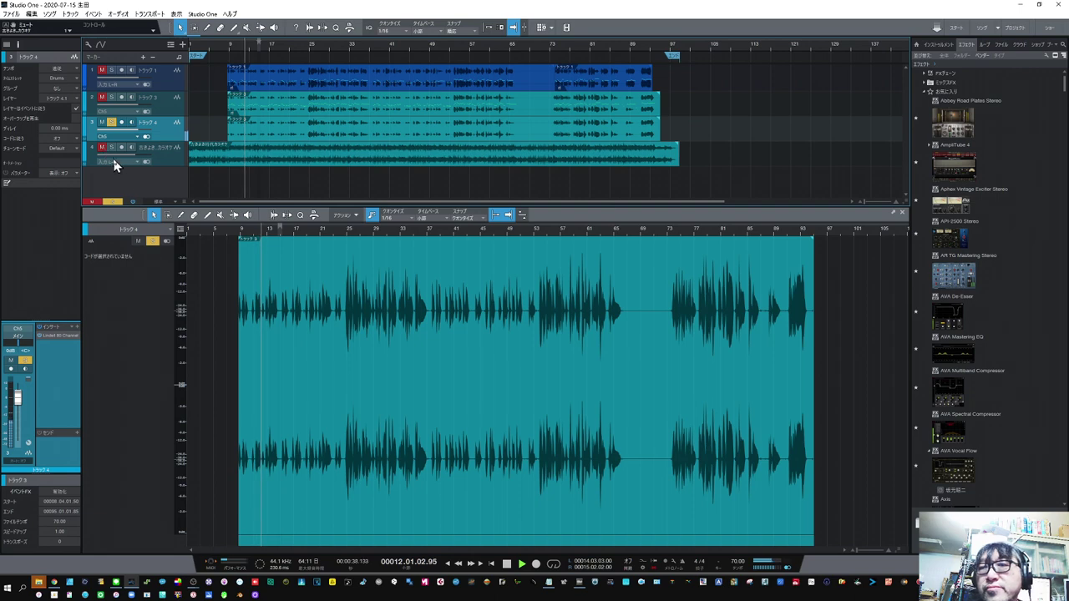
# Stop playback and open the vocal event on トラック 4 for pitch editing in Melodyne.
pyautogui.scroll(5, 265, 239)
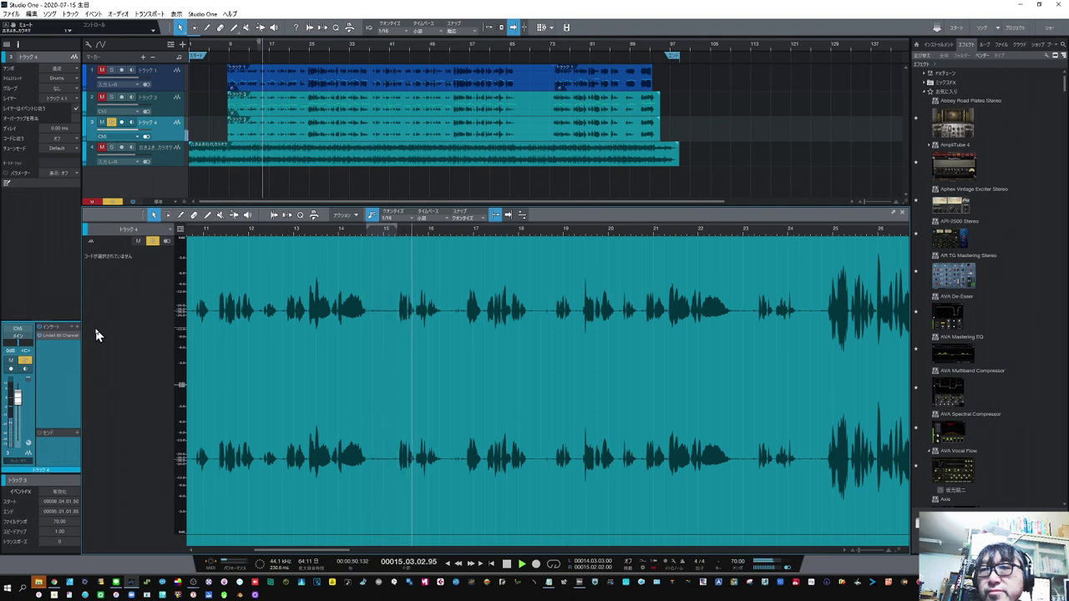
pyautogui.press('space')
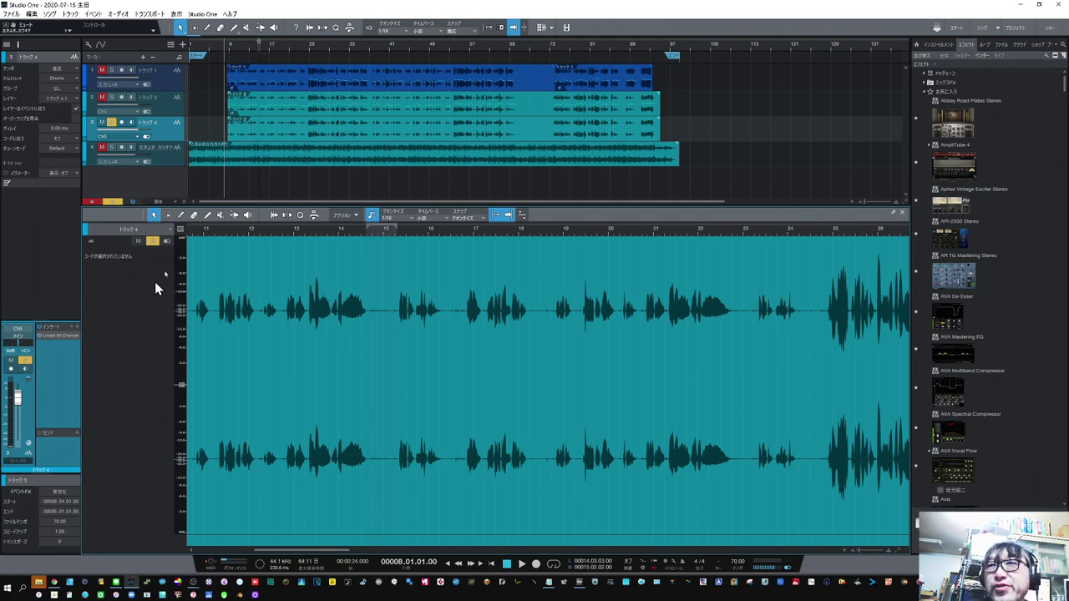
pyautogui.click(268, 140)
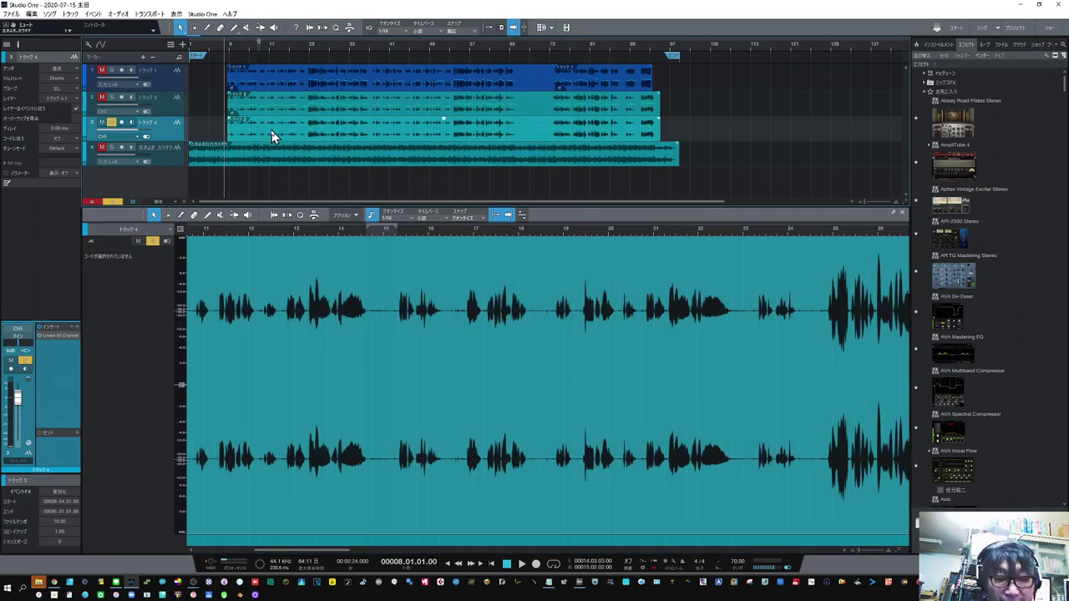
pyautogui.rightClick(265, 134)
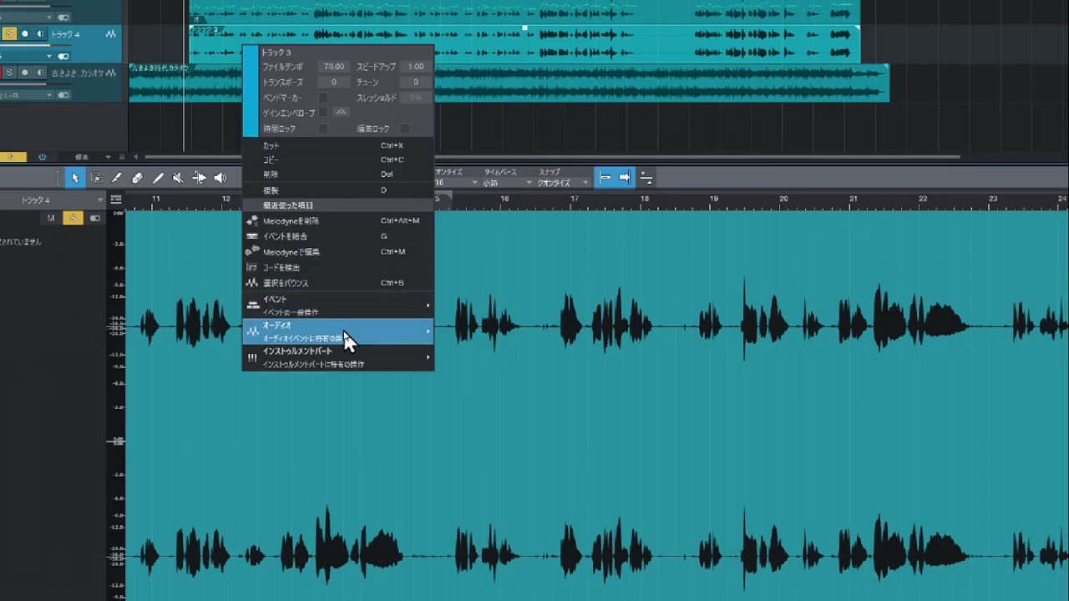
pyautogui.moveTo(345, 340)
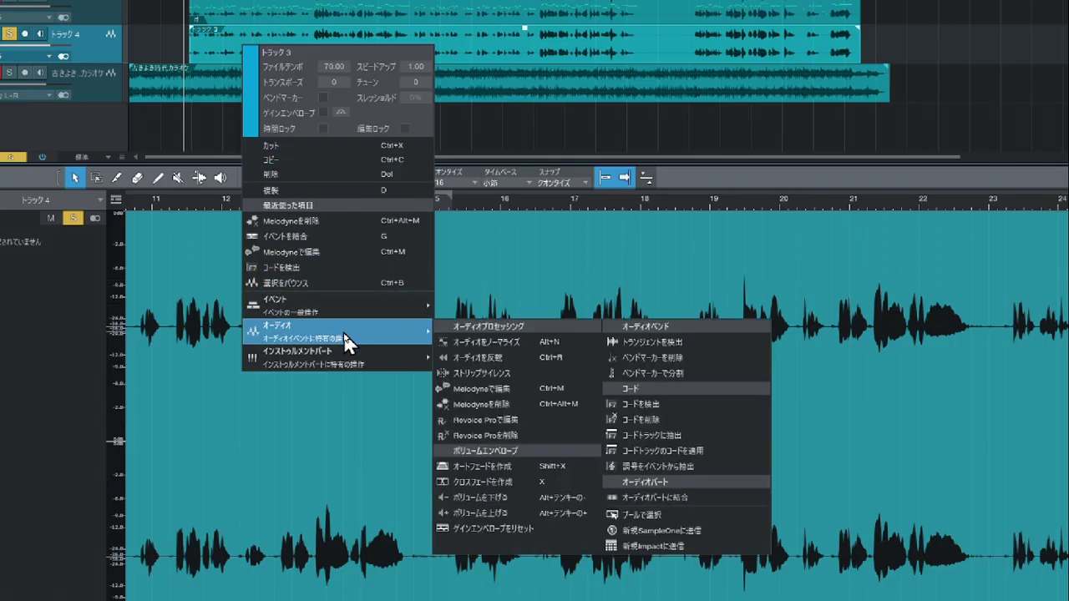
pyautogui.click(484, 387)
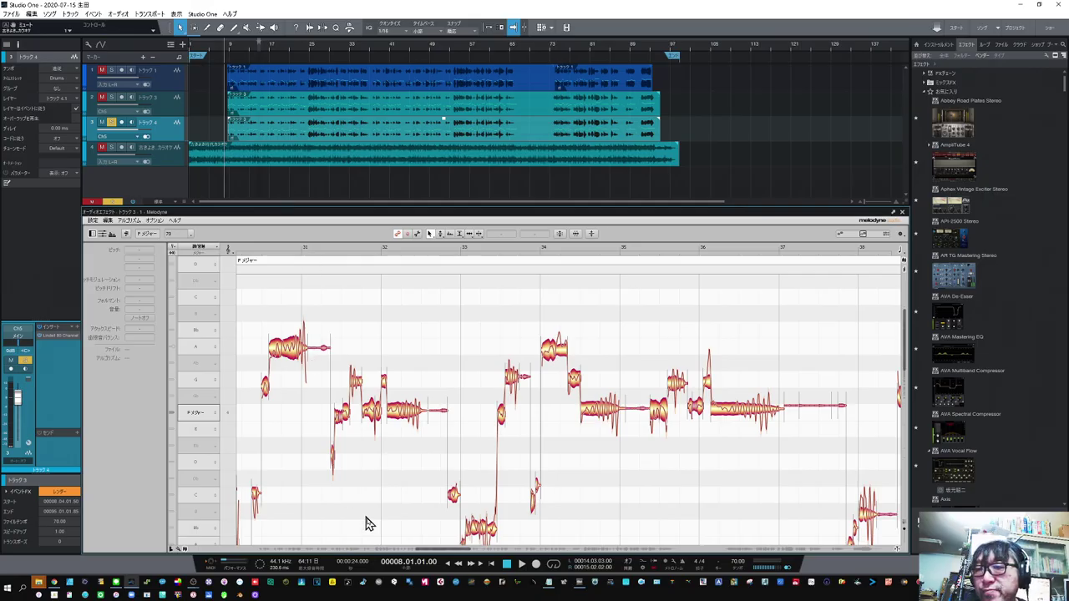
pyautogui.moveTo(430, 551); pyautogui.dragTo(275, 562)
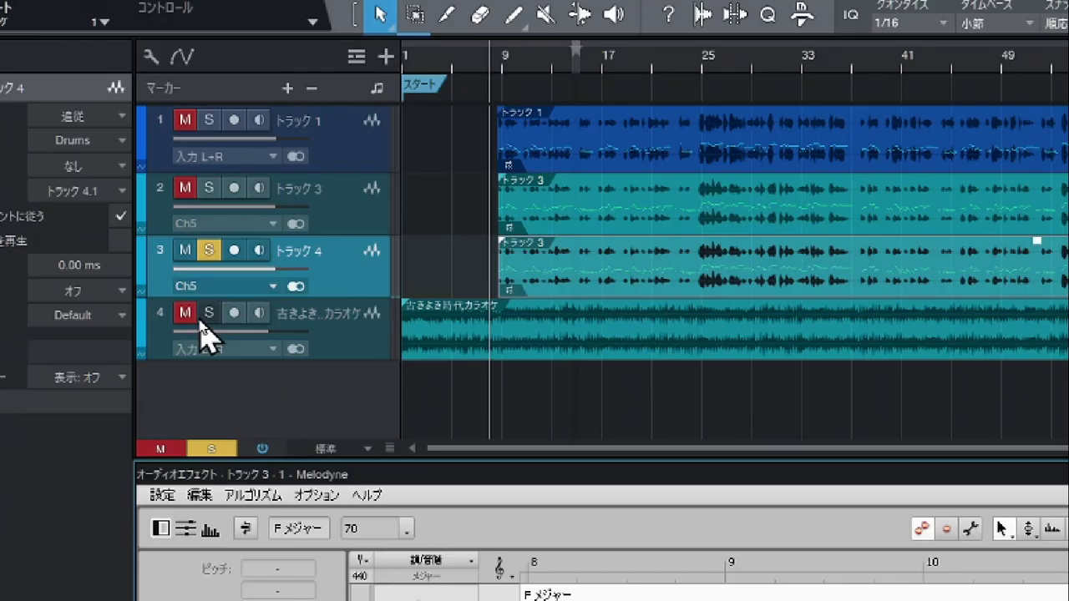
# Unmute and solo the karaoke backing track, and lower its volume.
pyautogui.click(185, 312)
pyautogui.click(208, 312)
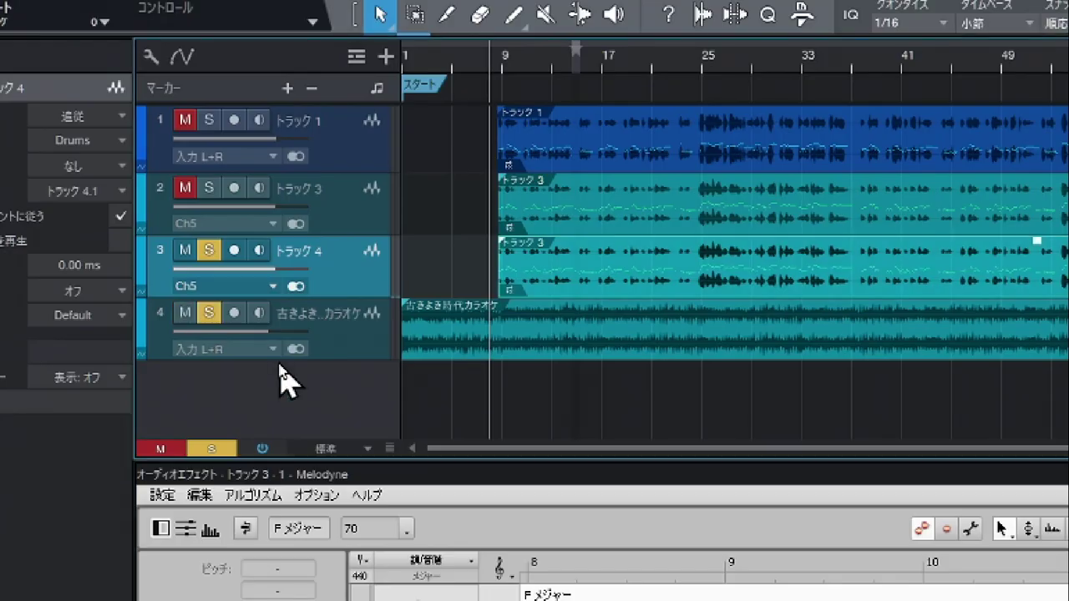
pyautogui.moveTo(268, 356); pyautogui.dragTo(242, 373)
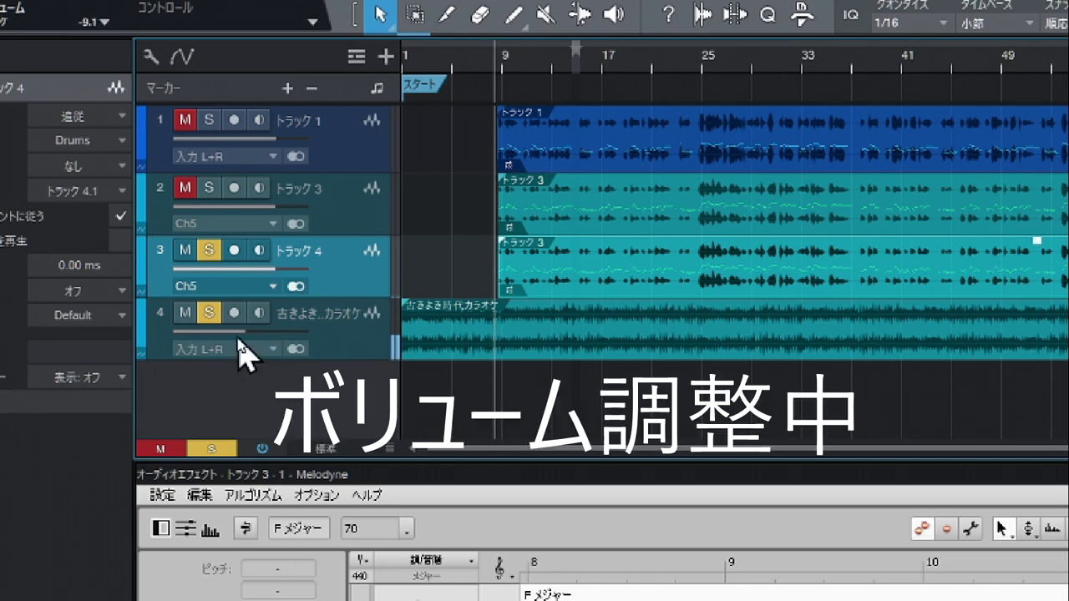
pyautogui.moveTo(243, 342); pyautogui.dragTo(214, 371)
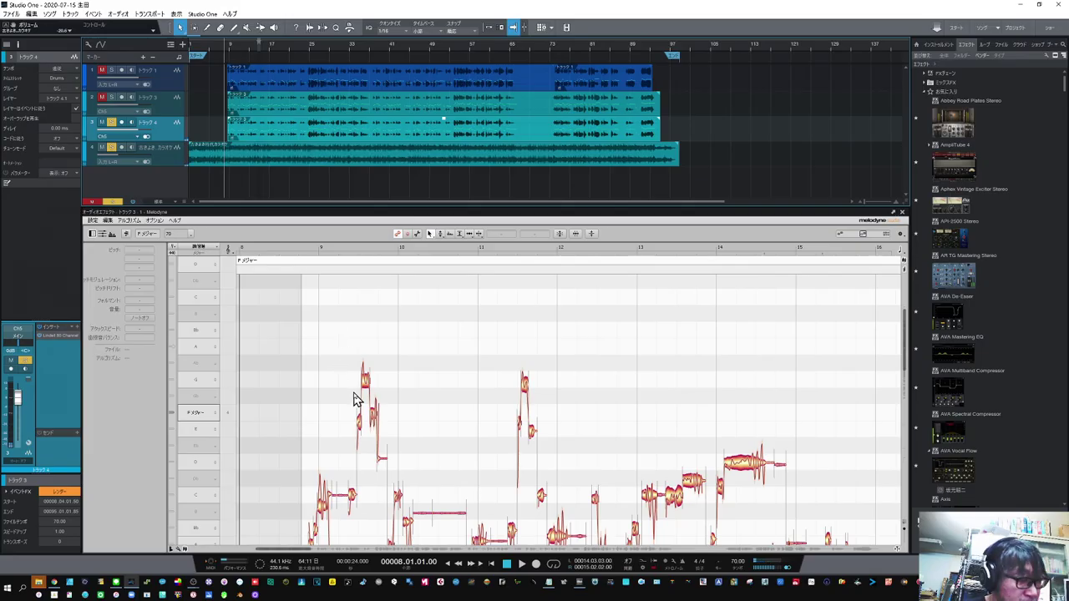
# Play the vocal from bar 8 and nudge the short note before bar 14's long D4 note up to Db4 -33 ct.
pyautogui.moveTo(372, 409); pyautogui.dragTo(383, 318)
pyautogui.scroll(-1, 382, 317)
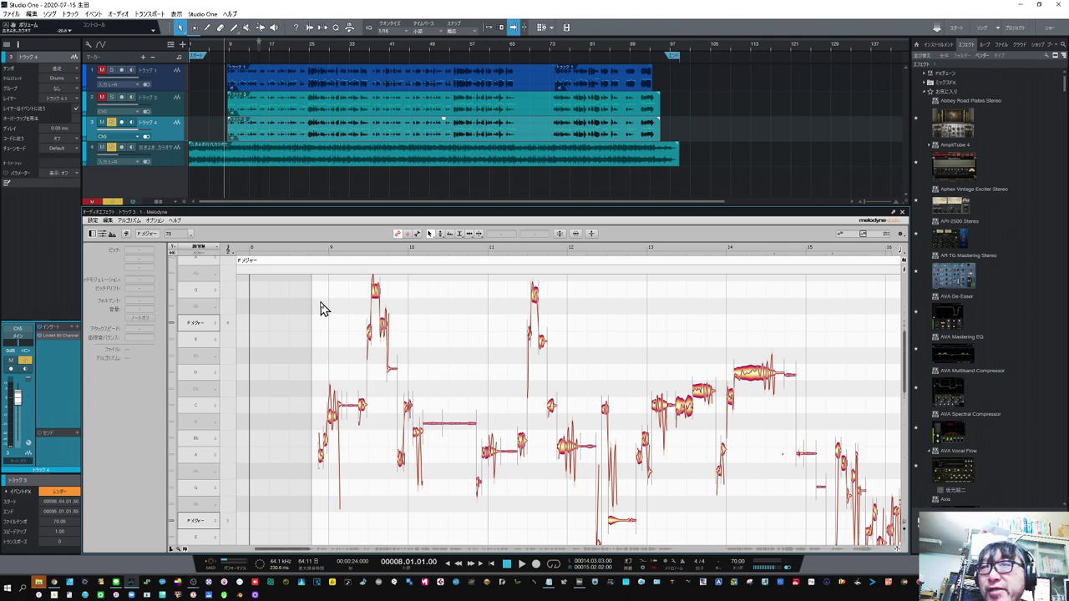
pyautogui.press('space')
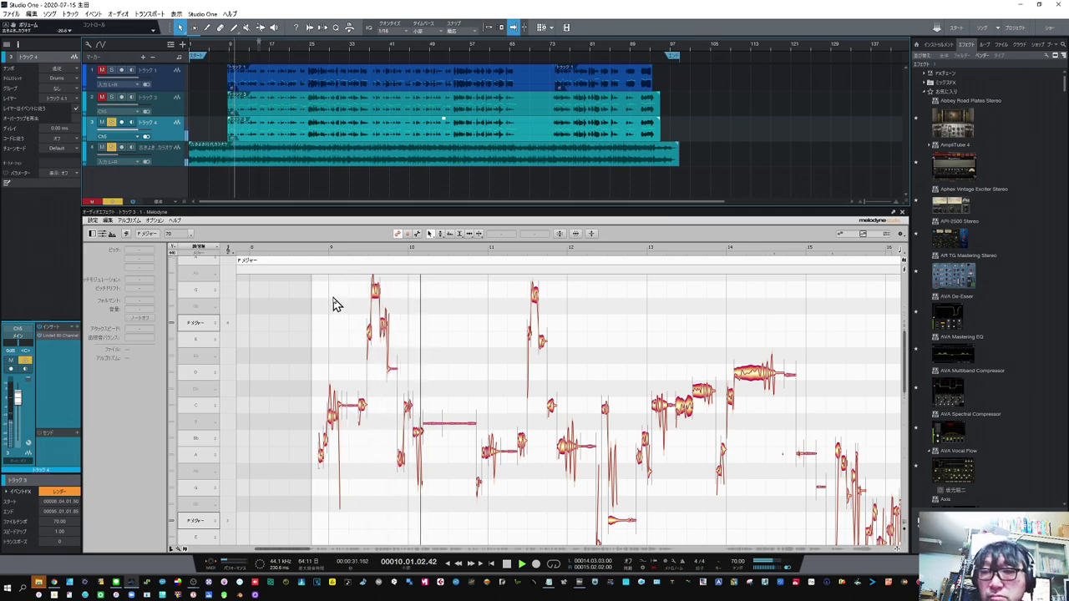
pyautogui.press('space')
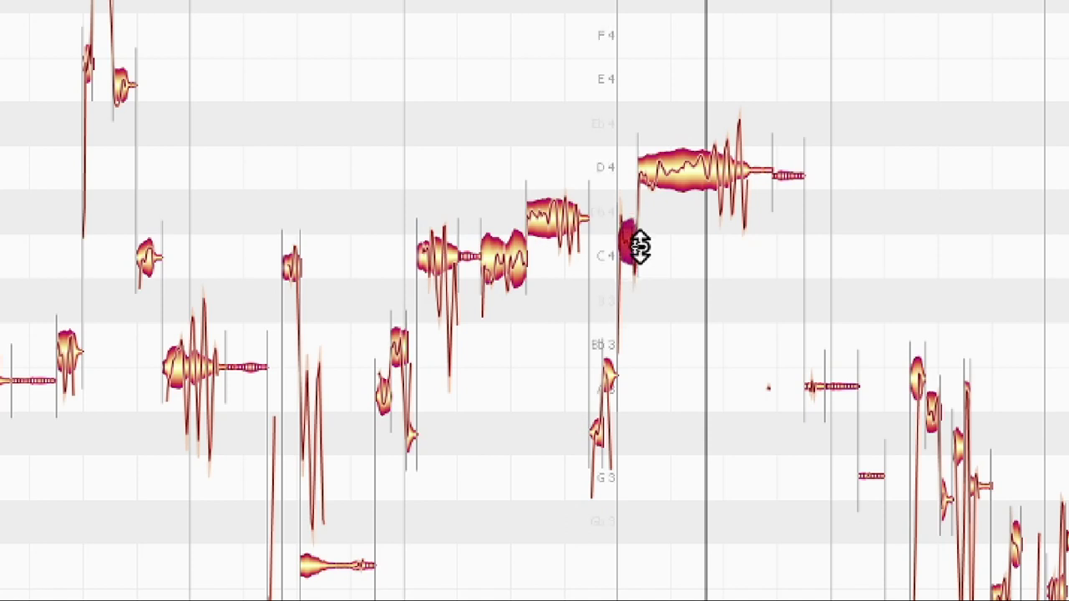
pyautogui.moveTo(640, 245); pyautogui.dragTo(641, 232)
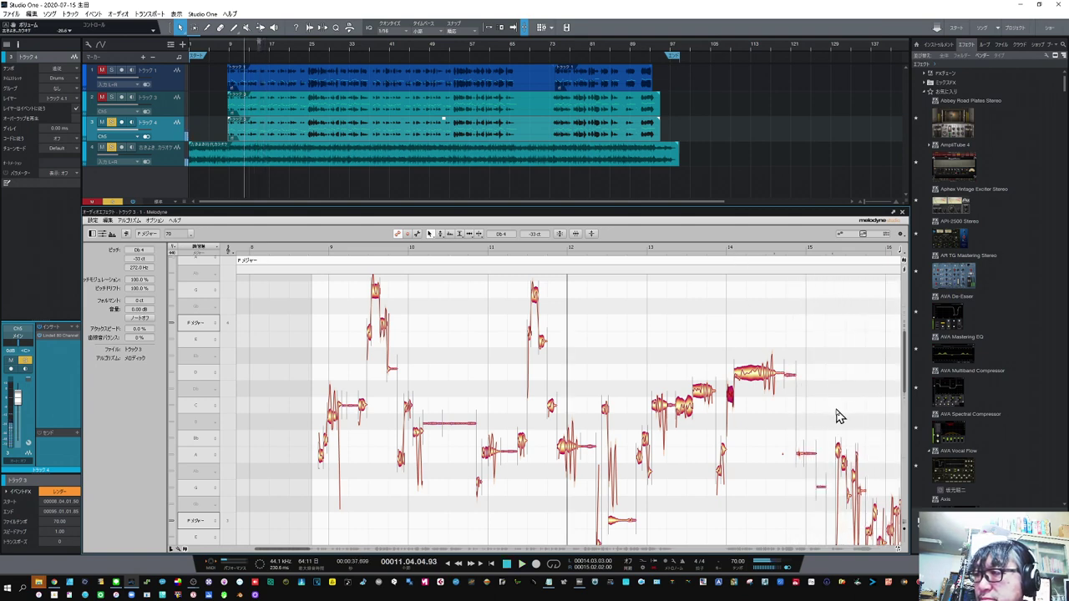
# Play on through bar 15 and raise the first note of its descending phrase towards Bb3.
pyautogui.moveTo(820, 440); pyautogui.dragTo(552, 384)
pyautogui.doubleClick(382, 234)
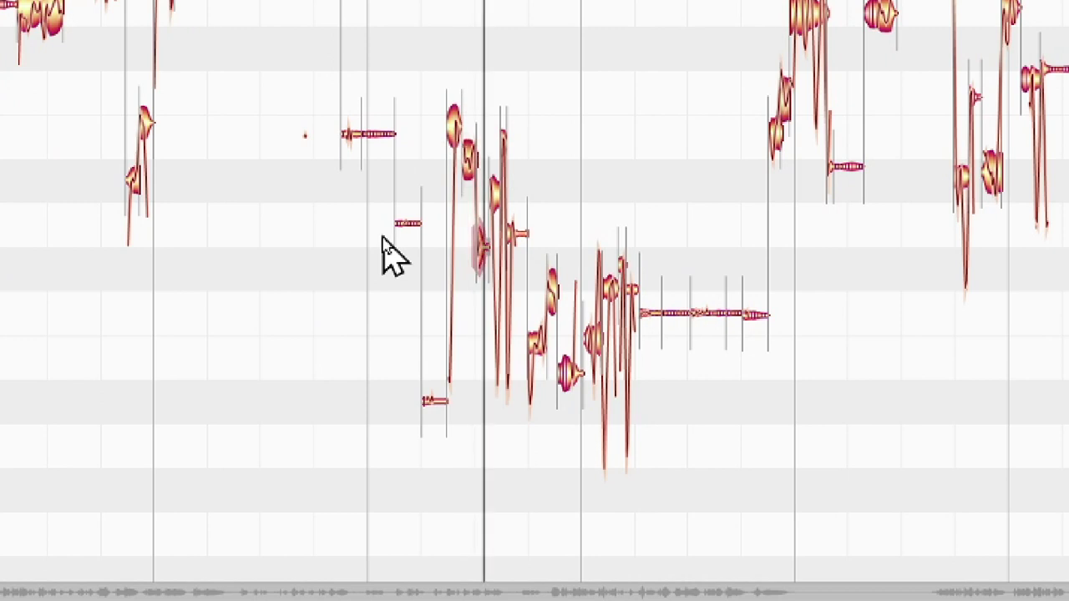
pyautogui.press('space')
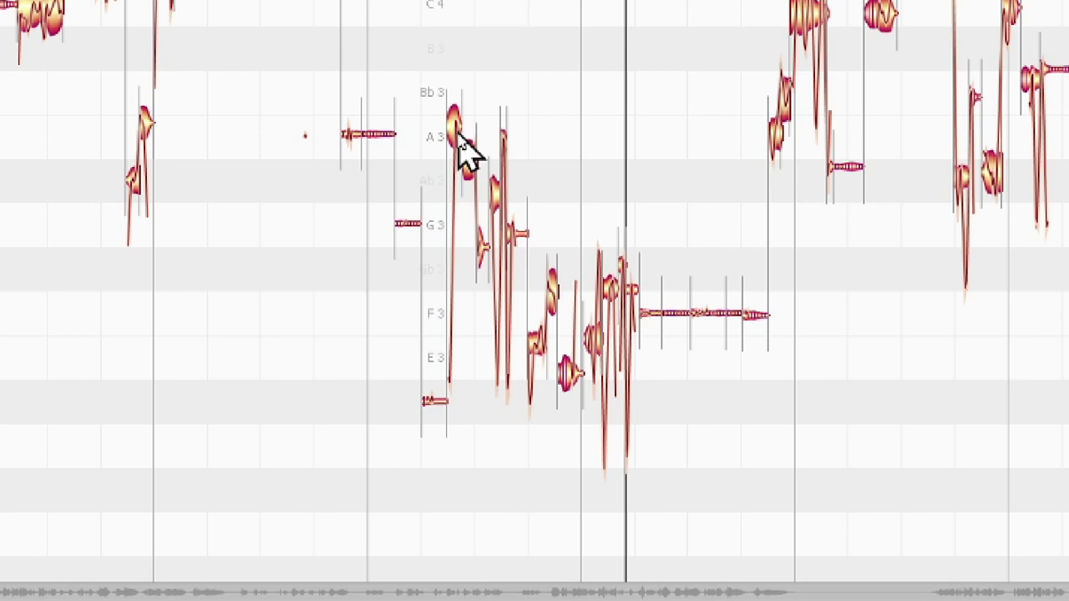
pyautogui.moveTo(464, 153); pyautogui.dragTo(465, 106)
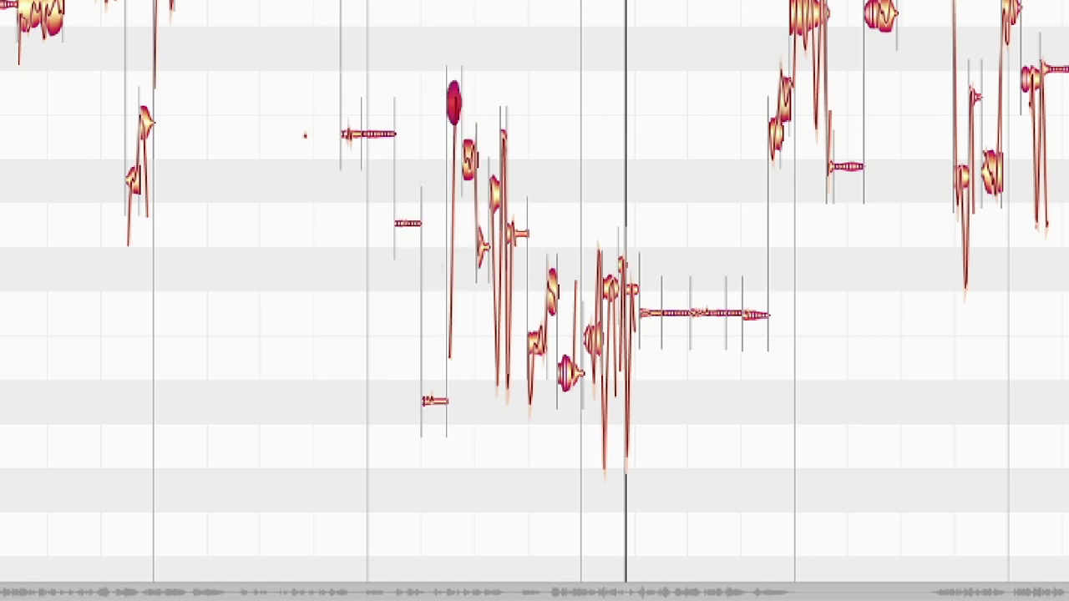
# Listen to the corrected bar 15 phrase and raise the first note of bar 16.
pyautogui.press('space')
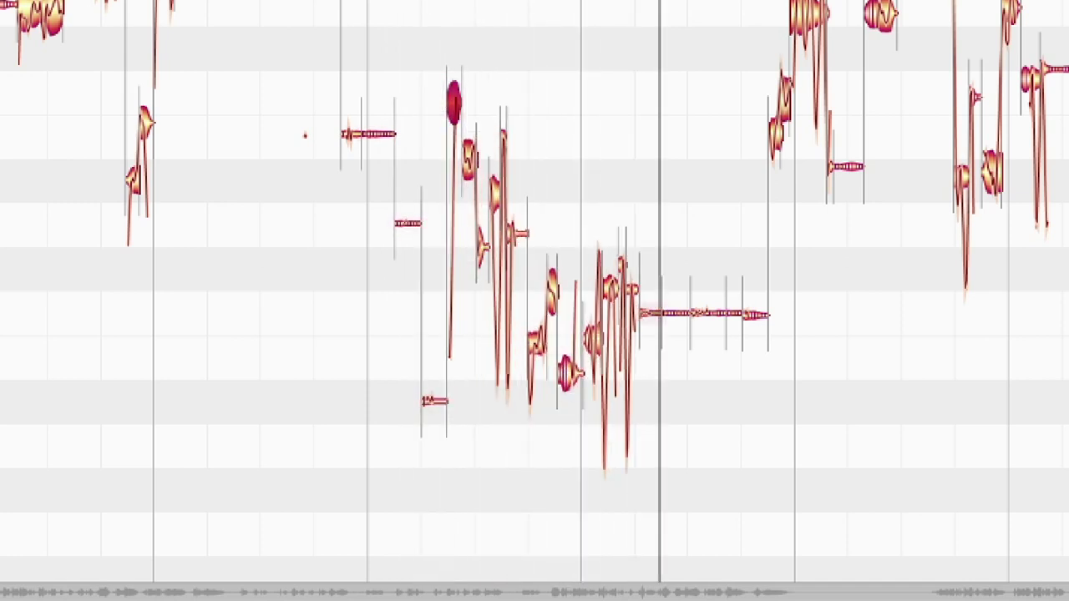
pyautogui.press('space')
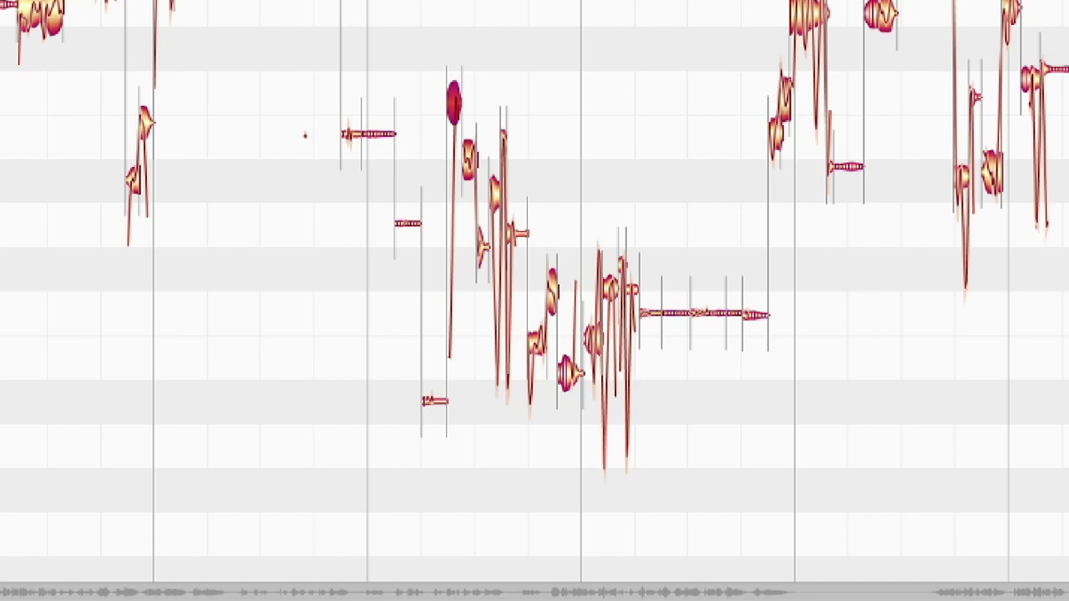
pyautogui.press('space')
pyautogui.scroll(5, 592, 301)
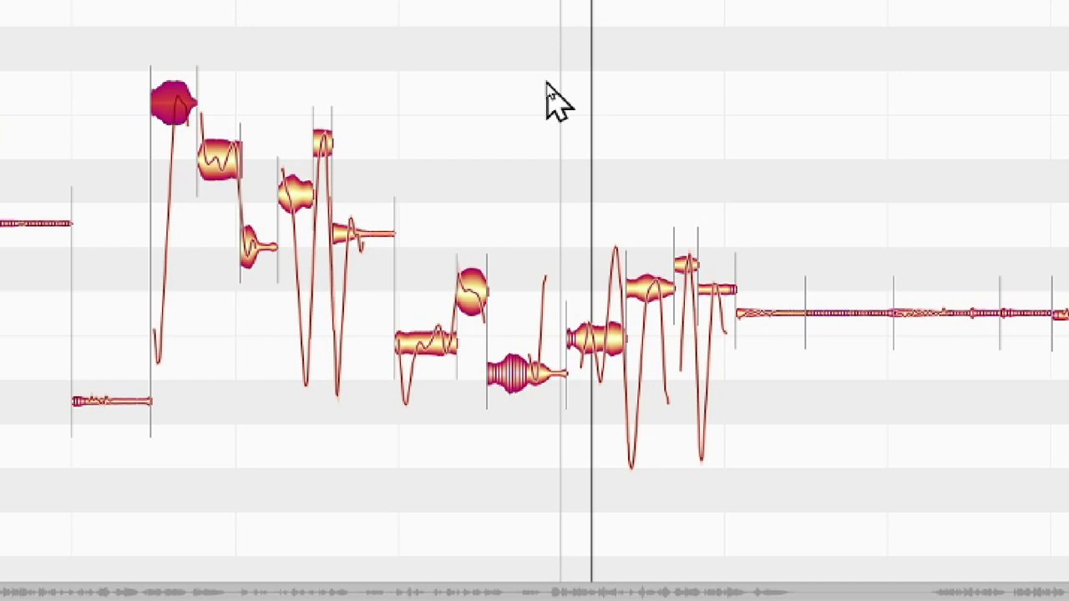
pyautogui.press('space')
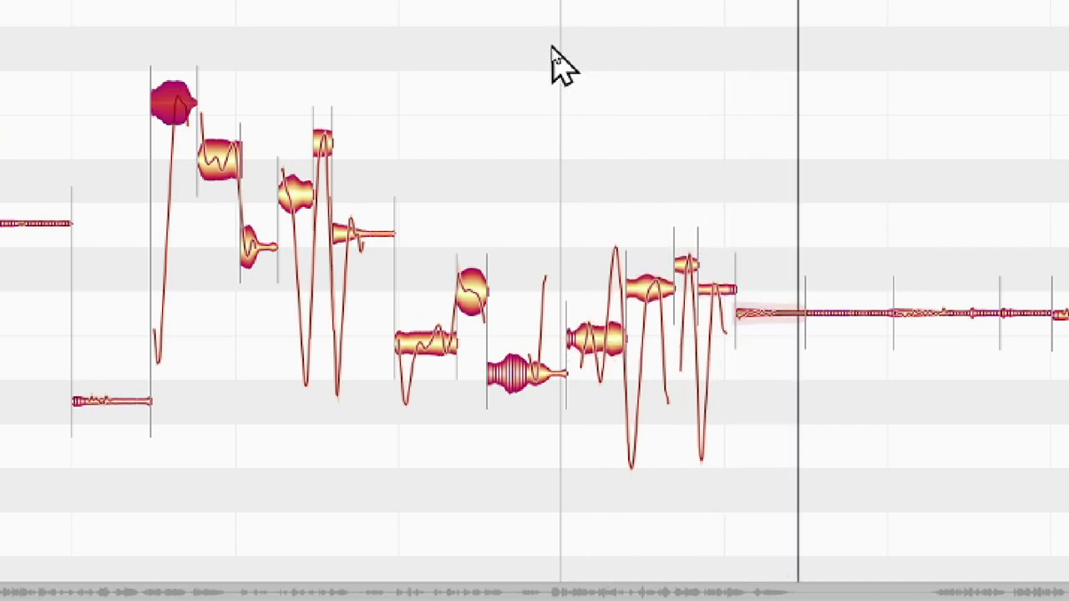
pyautogui.click(553, 49)
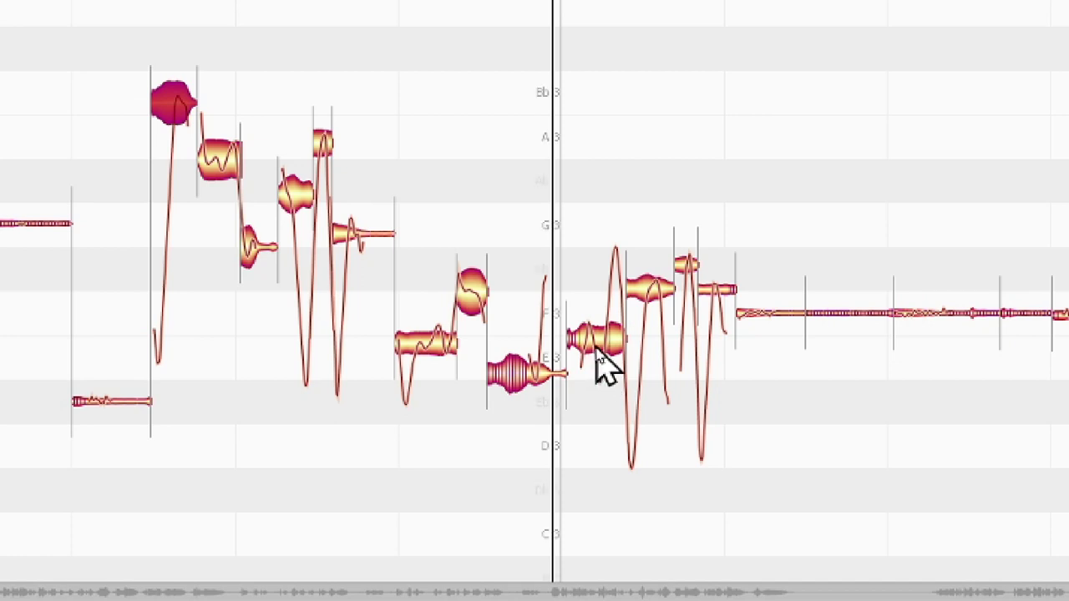
pyautogui.moveTo(607, 361); pyautogui.dragTo(604, 323)
# Audition bars 16 to 19 and raise the short Ab3 note after bar 17's high F4 note to A3.
pyautogui.press('space')
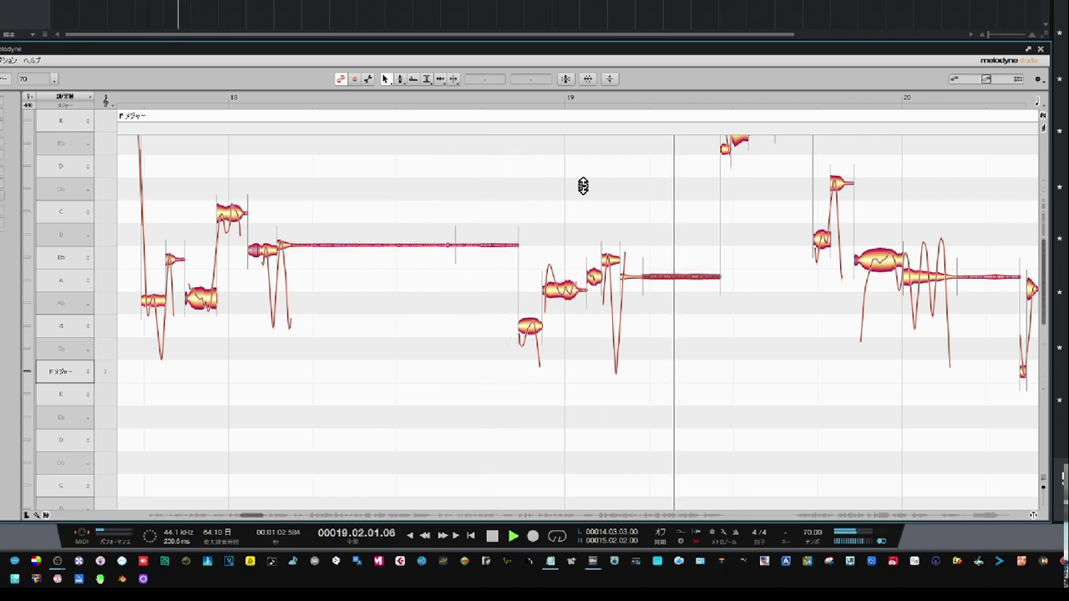
pyautogui.press('space')
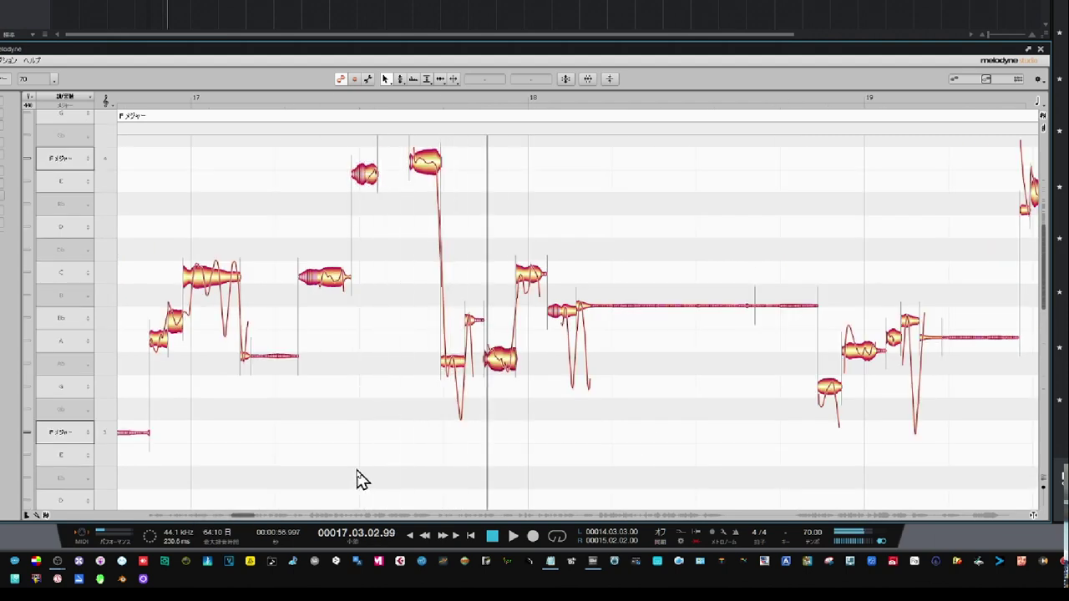
pyautogui.click(436, 465)
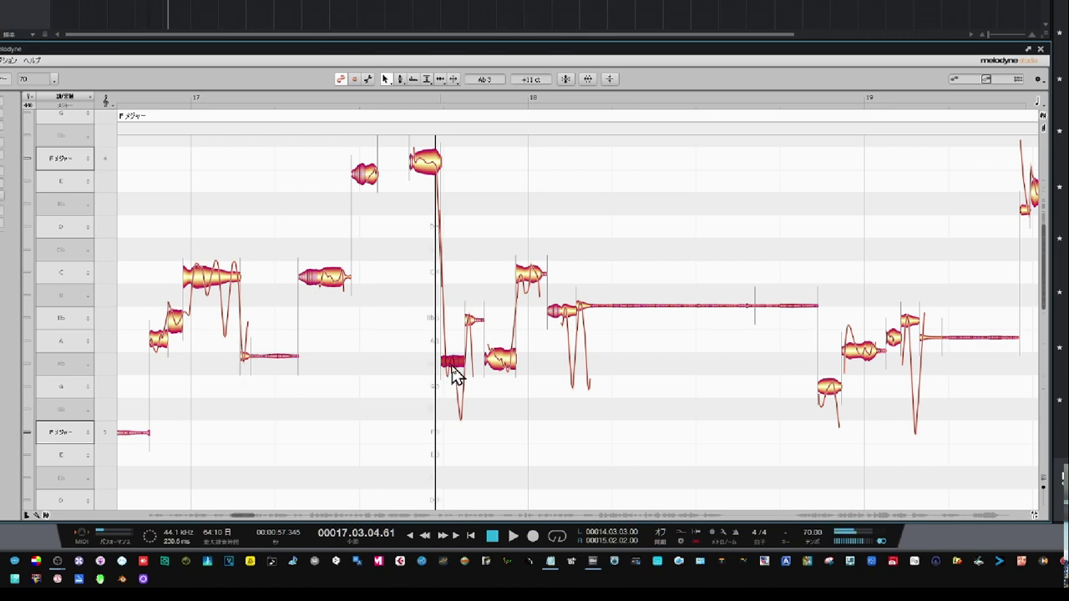
pyautogui.moveTo(456, 357); pyautogui.dragTo(456, 351)
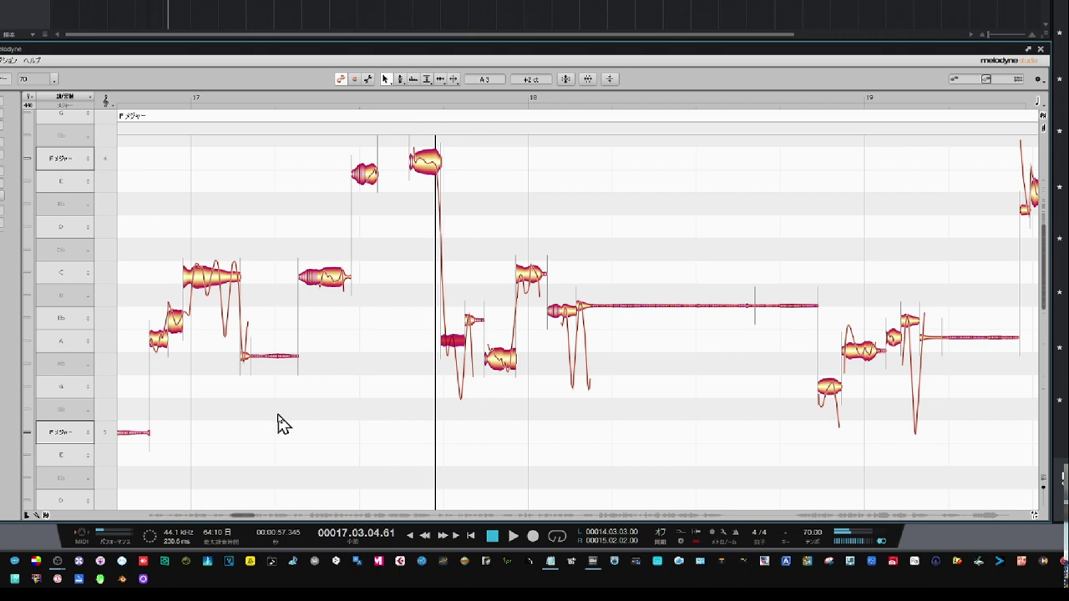
# Replay the passage and raise the last Ab3 note before bar 18 to A3 -10 ct.
pyautogui.press('space')
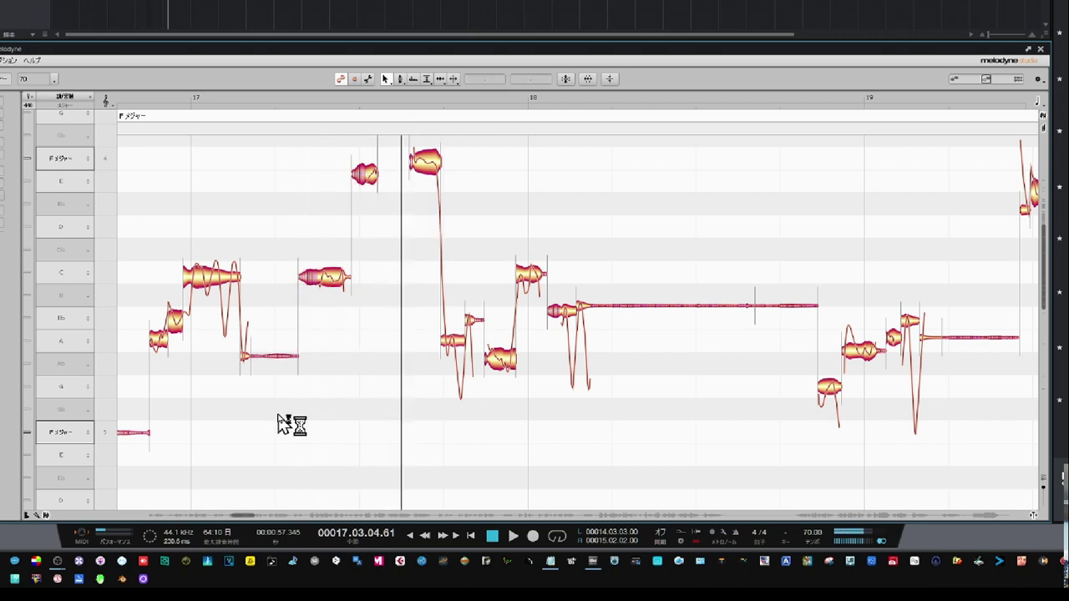
pyautogui.press('space')
pyautogui.click(501, 361)
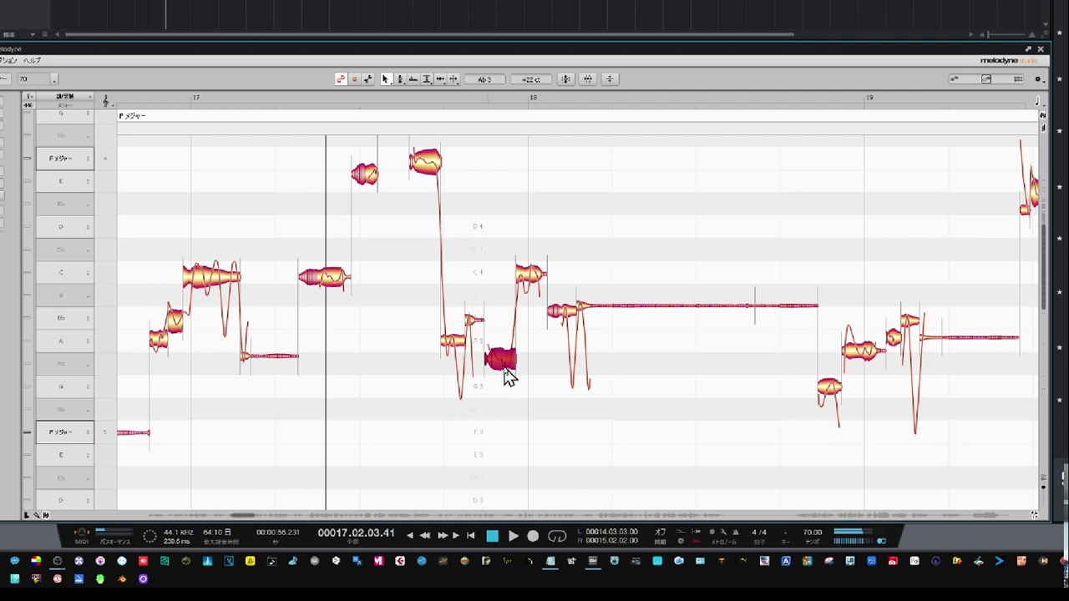
pyautogui.moveTo(508, 374); pyautogui.dragTo(517, 349)
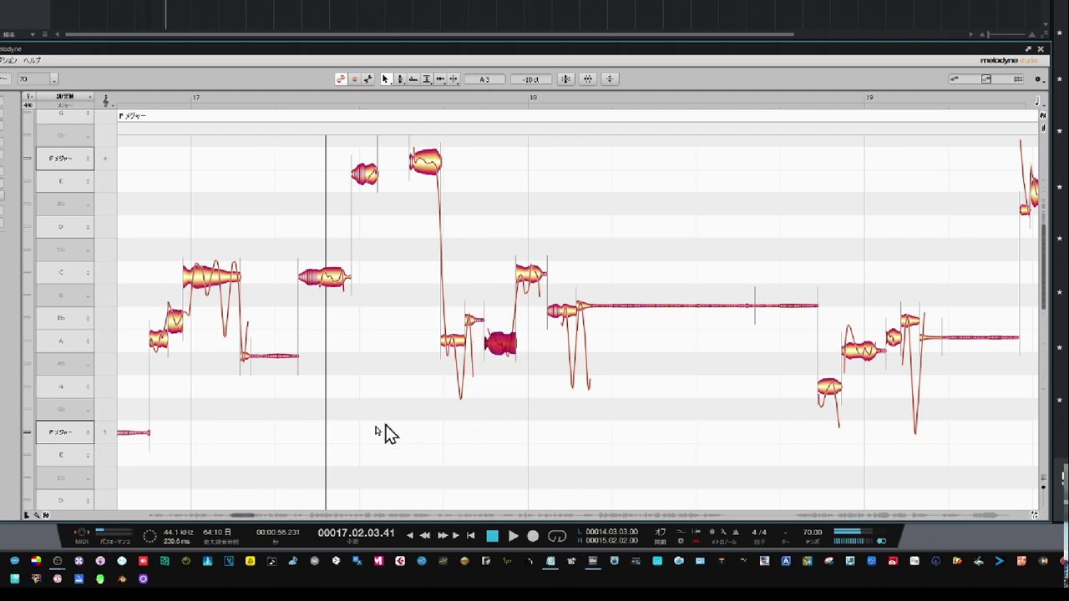
# Play the phrase again and lower the short note after bar 18's start and the long sustained note following it to Bb3.
pyautogui.press('space')
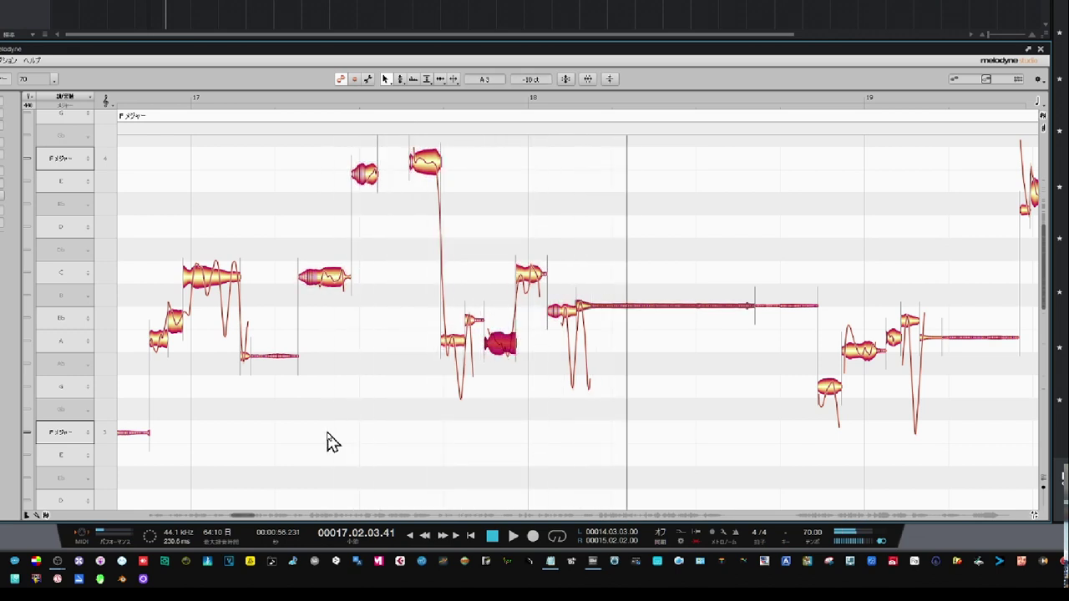
pyautogui.click(561, 316)
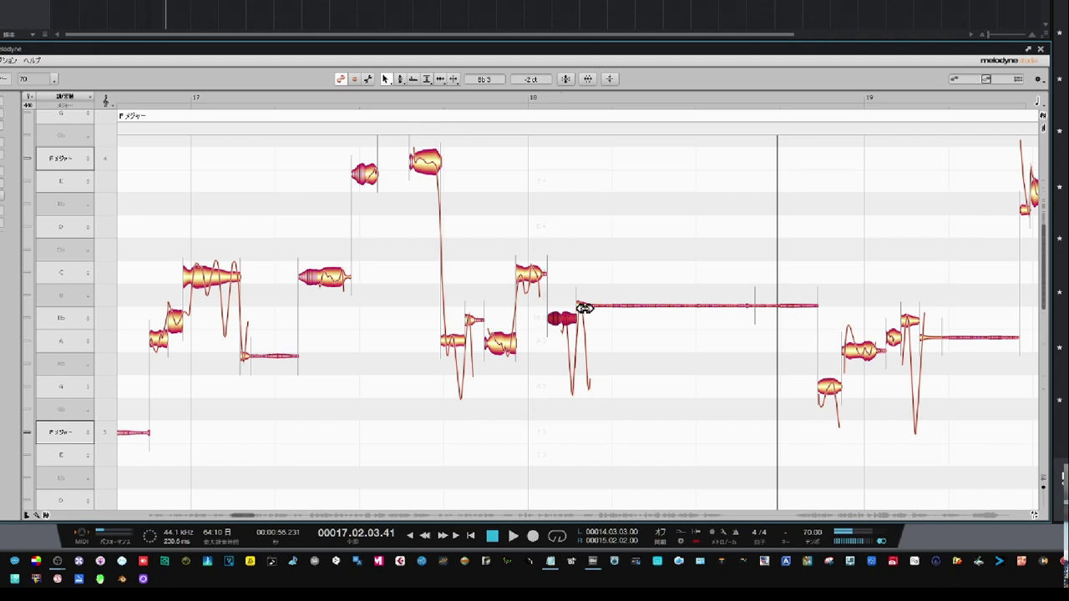
pyautogui.click(609, 309)
pyautogui.moveTo(609, 310); pyautogui.dragTo(614, 317)
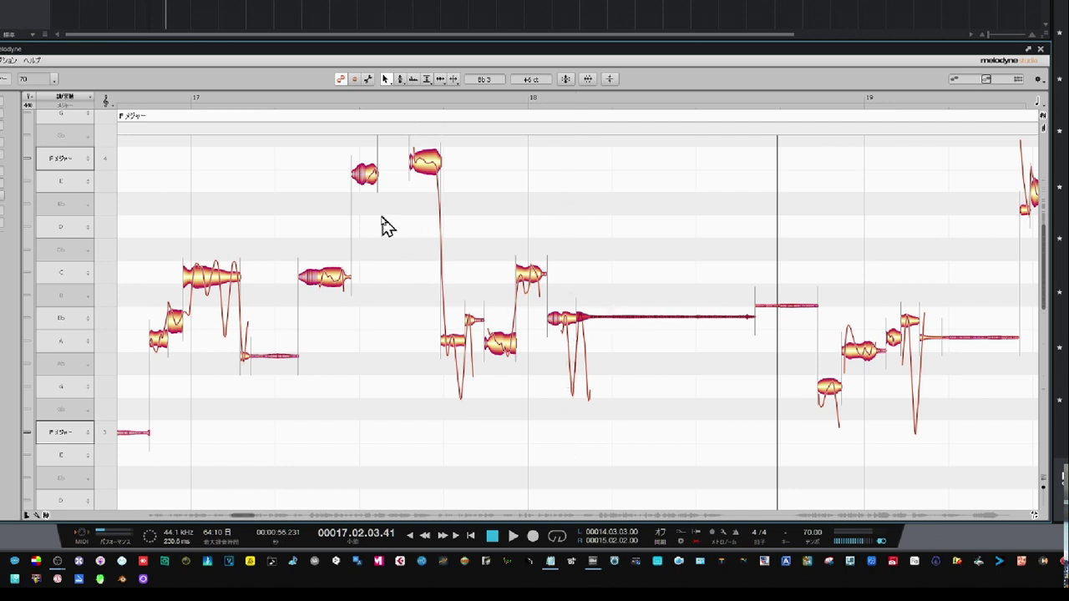
pyautogui.click(383, 292)
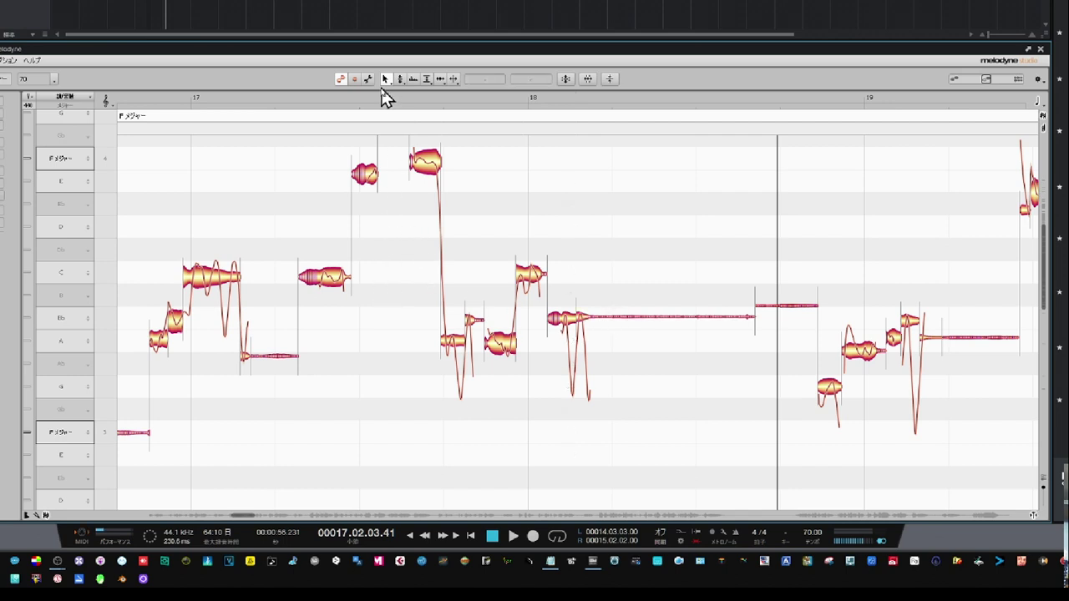
# Audition bars 17 to 20 and raise the C4 note in the middle of bar 20 to C4 -7 ct.
pyautogui.click(378, 101)
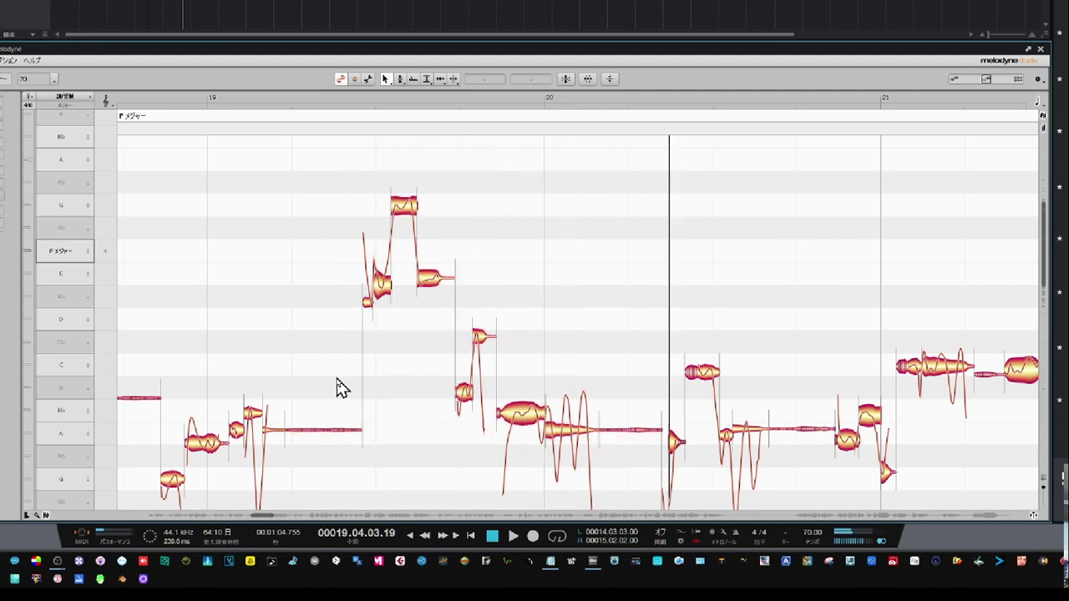
pyautogui.click(337, 381)
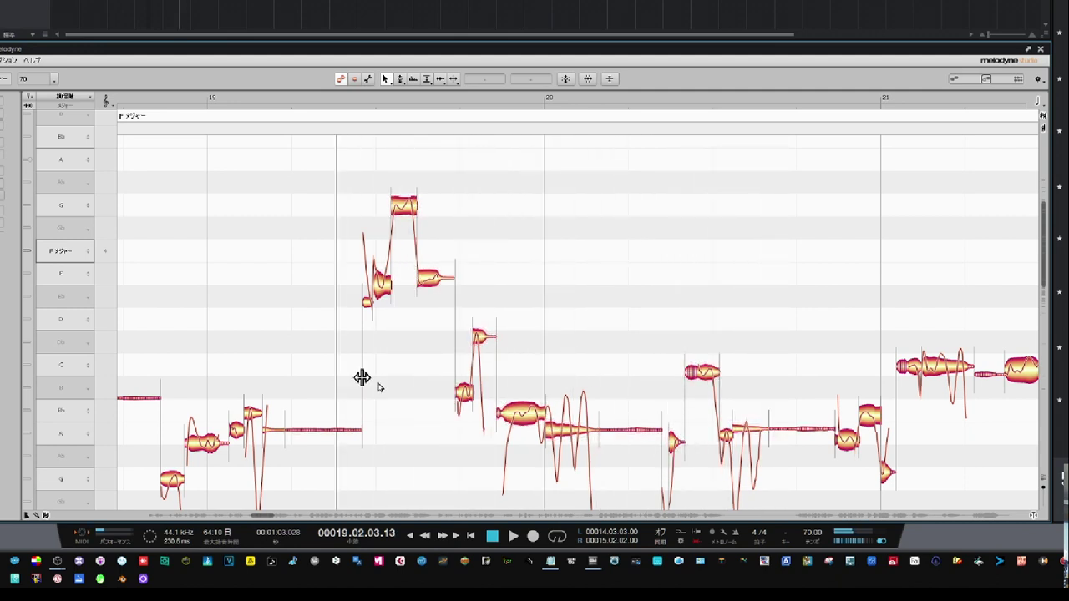
pyautogui.click(709, 384)
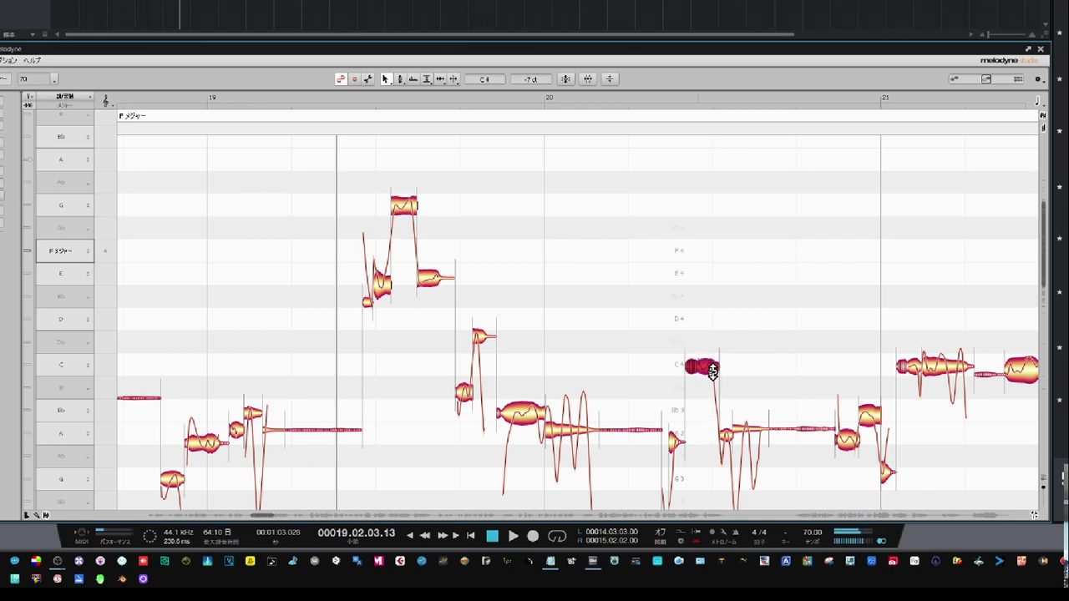
pyautogui.moveTo(782, 370); pyautogui.dragTo(618, 284)
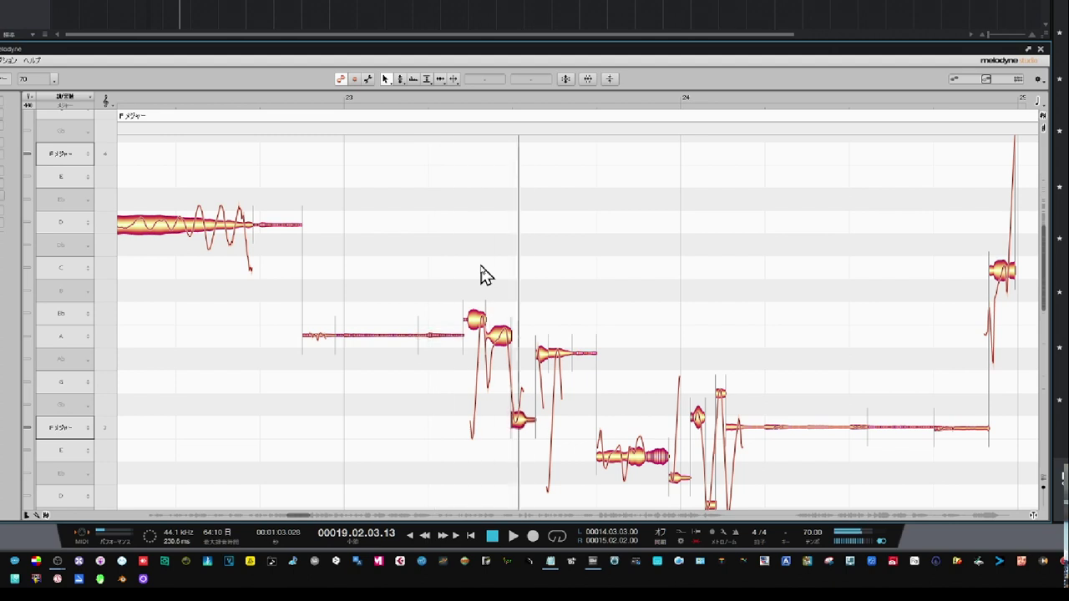
# Replay bar 23, set the phrase's first short note to Bb3 -6 ct, and lower the Ab3 note with its tail to G3.
pyautogui.doubleClick(511, 268)
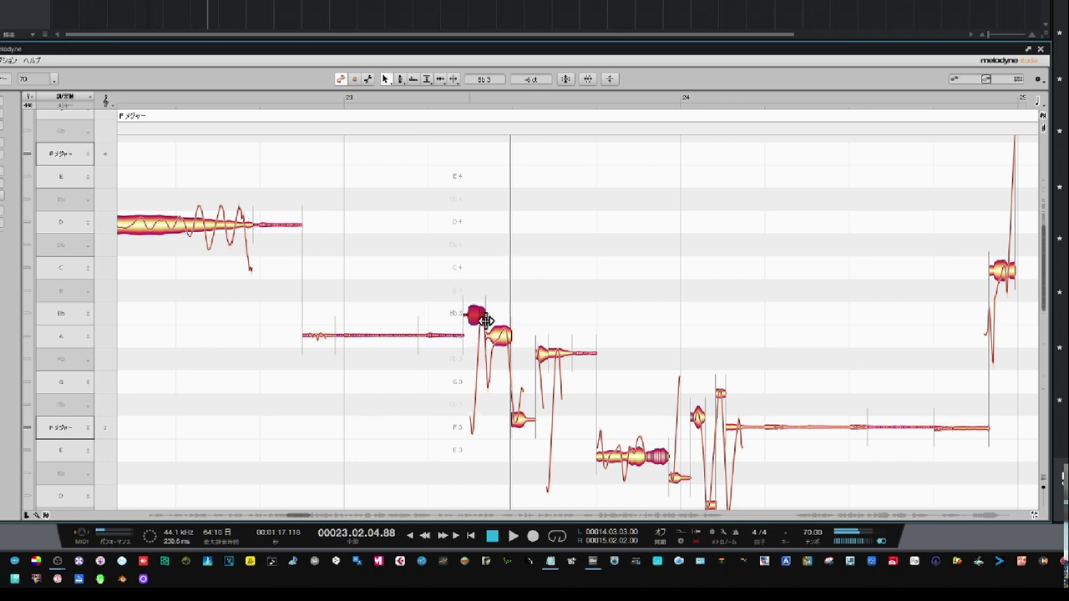
pyautogui.click(416, 411)
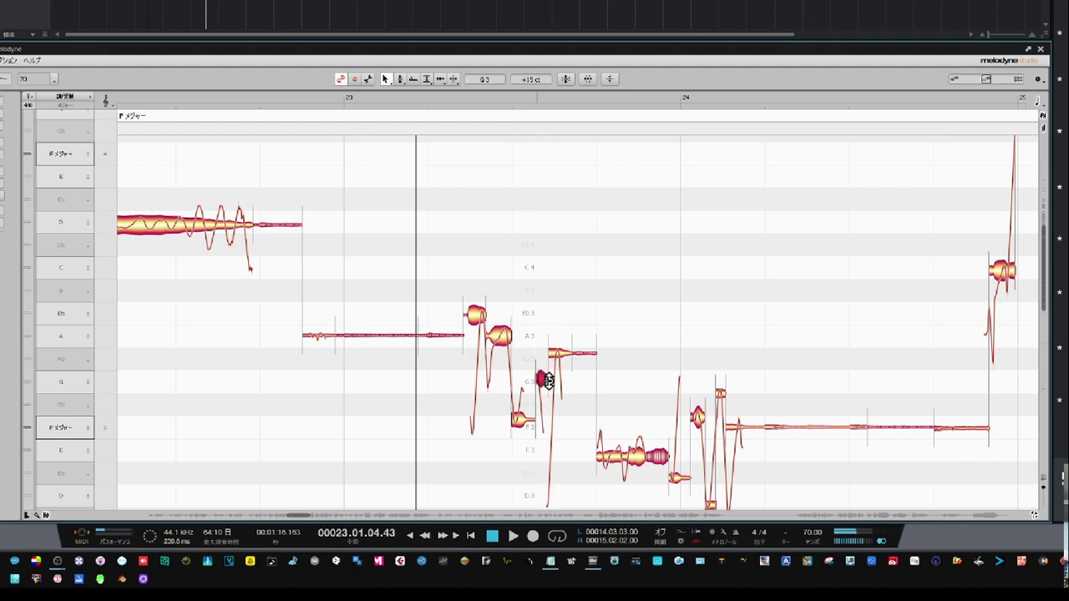
pyautogui.moveTo(559, 366); pyautogui.dragTo(564, 373)
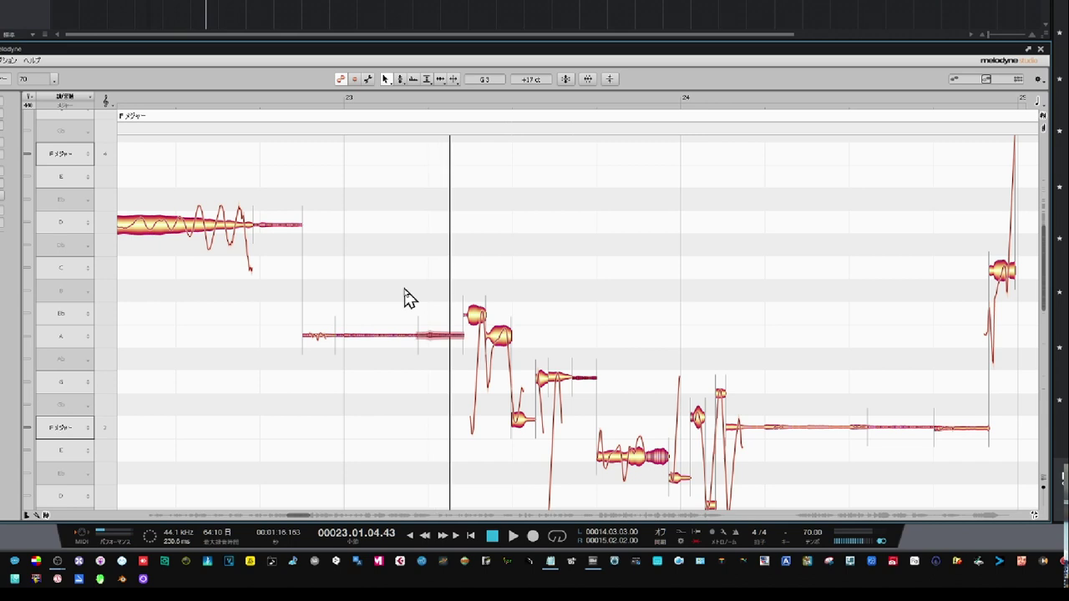
pyautogui.press('space')
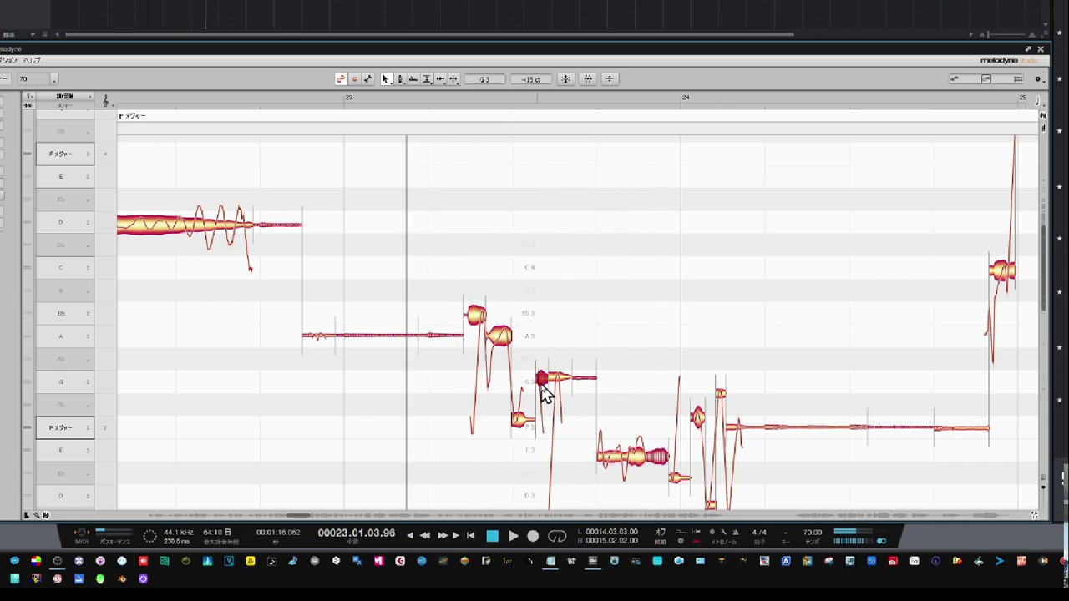
pyautogui.moveTo(545, 373)
pyautogui.mouseDown()
pyautogui.moveTo(547, 344)
pyautogui.moveTo(547, 383)
pyautogui.mouseUp()
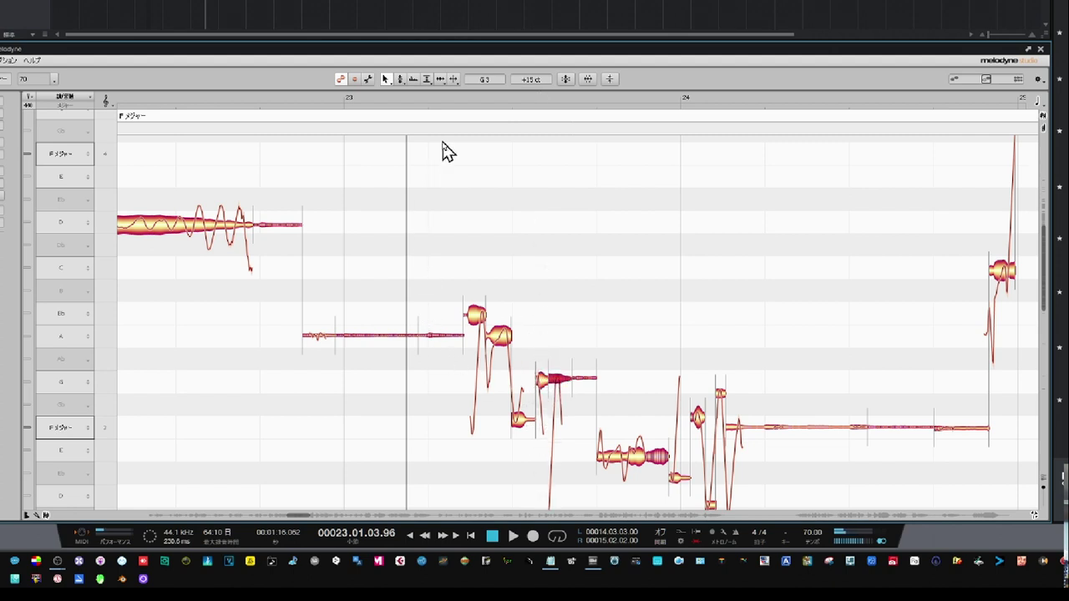
# Play on through bar 29 and raise its high sustained note with the tail to G4 -2 ct.
pyautogui.press('space')
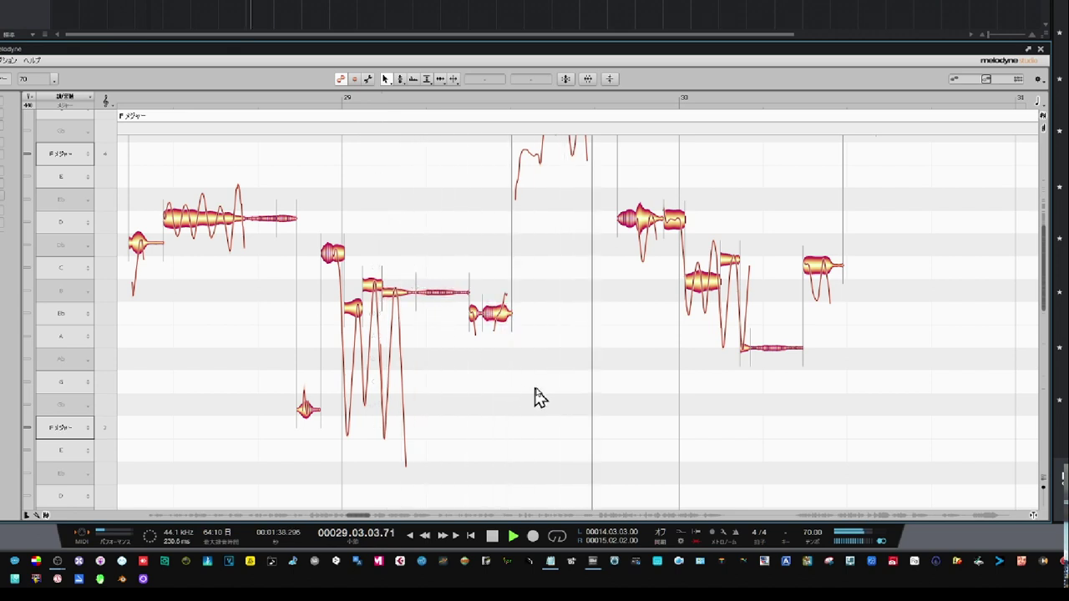
pyautogui.click(565, 401)
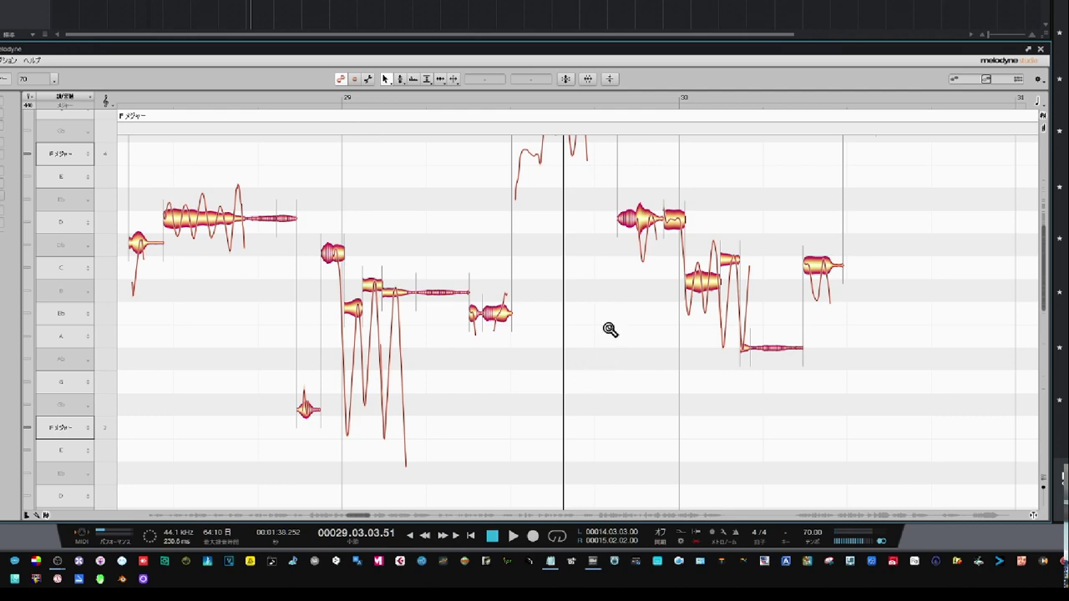
pyautogui.moveTo(606, 287); pyautogui.dragTo(541, 192)
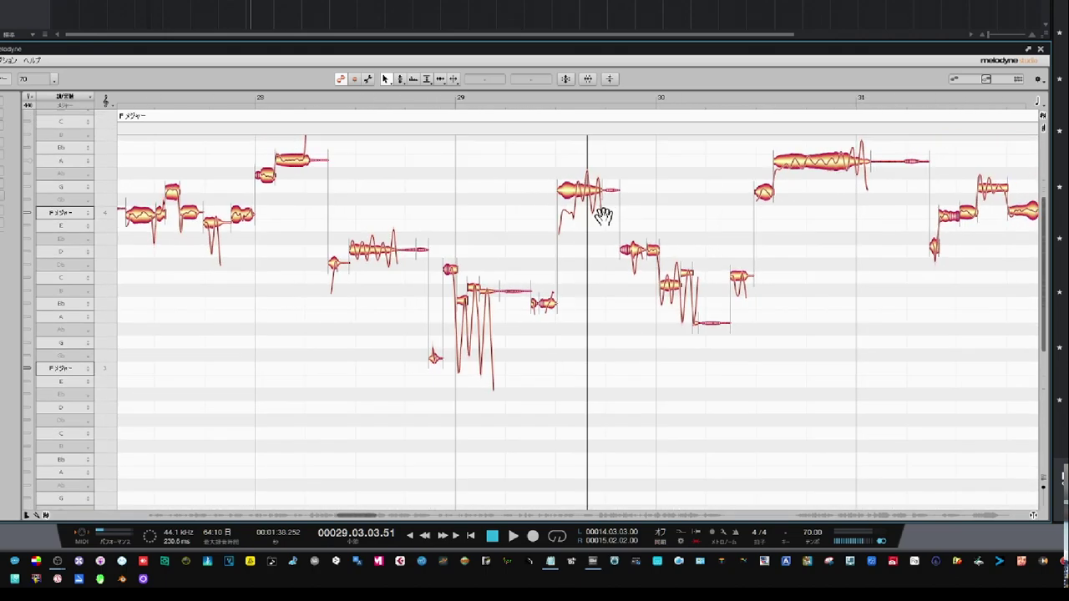
pyautogui.moveTo(597, 219); pyautogui.dragTo(575, 256)
pyautogui.moveTo(559, 283); pyautogui.dragTo(555, 288)
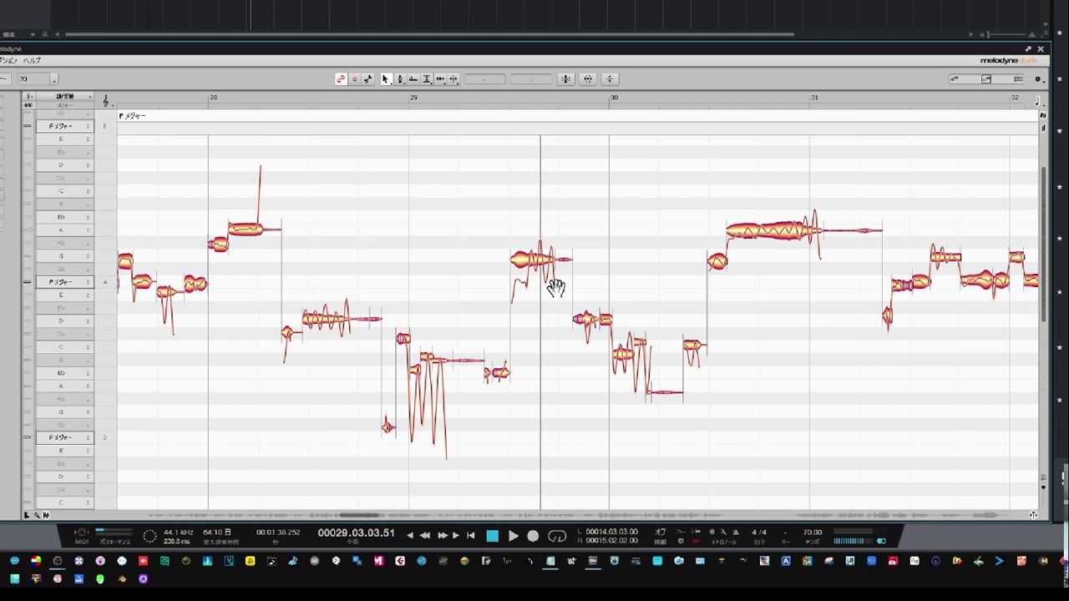
pyautogui.click(480, 104)
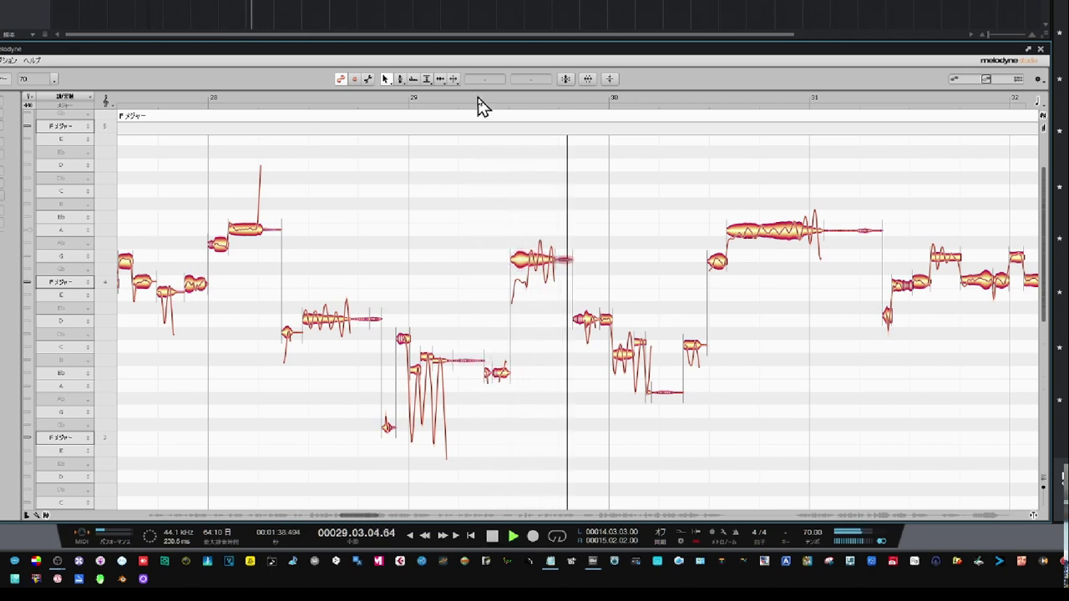
pyautogui.press('space')
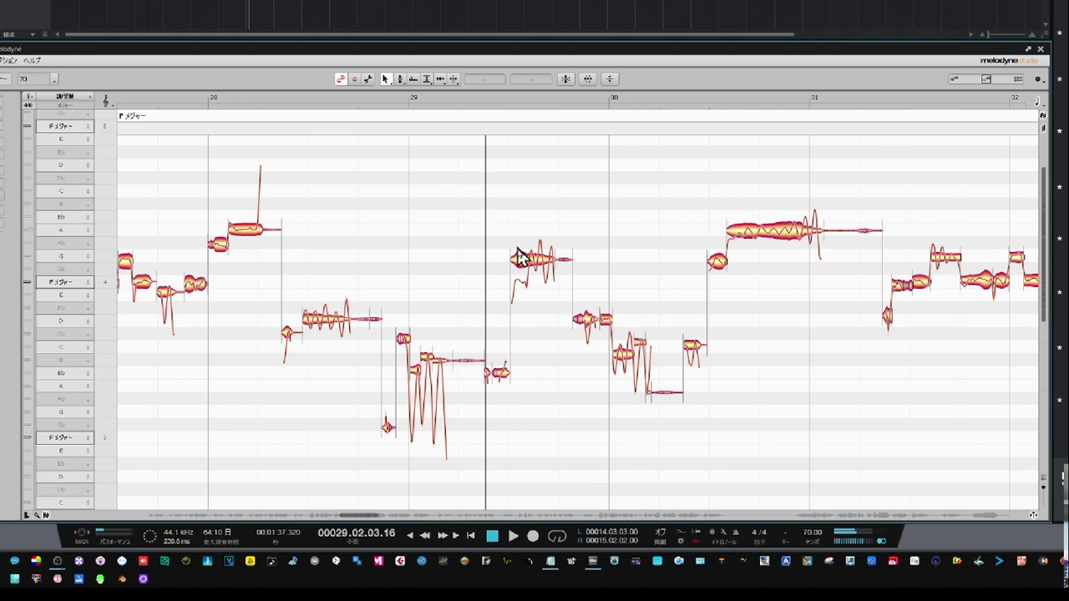
pyautogui.moveTo(532, 259)
pyautogui.mouseDown()
pyautogui.moveTo(529, 239)
pyautogui.moveTo(535, 259)
pyautogui.mouseUp()
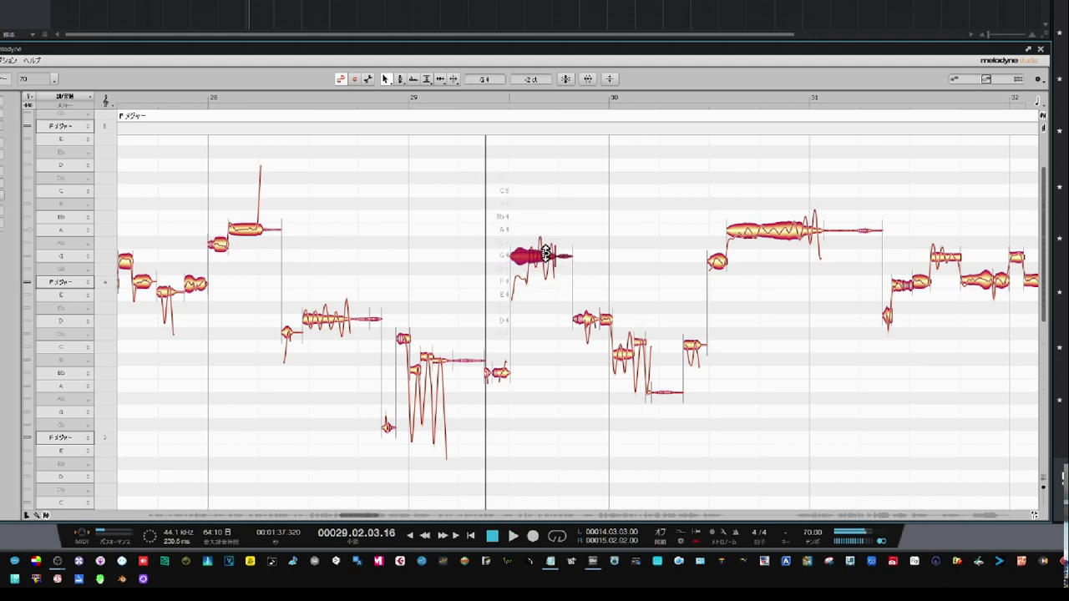
# Listen from the corrected bar 29 phrase through bar 34 and set bar 34's long F4 note to +11 ct.
pyautogui.press('space')
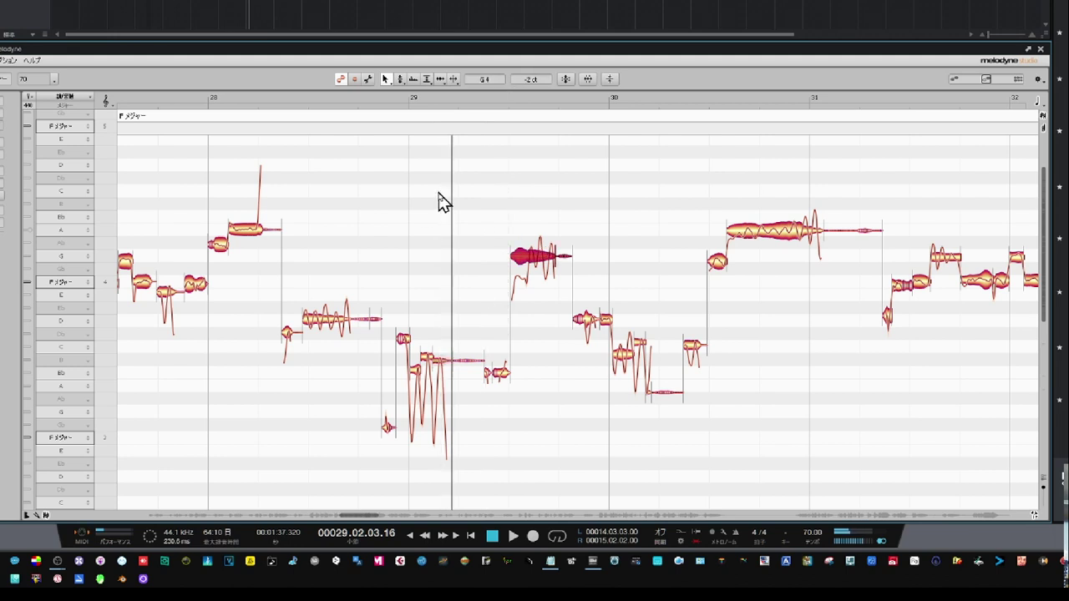
pyautogui.click(442, 203)
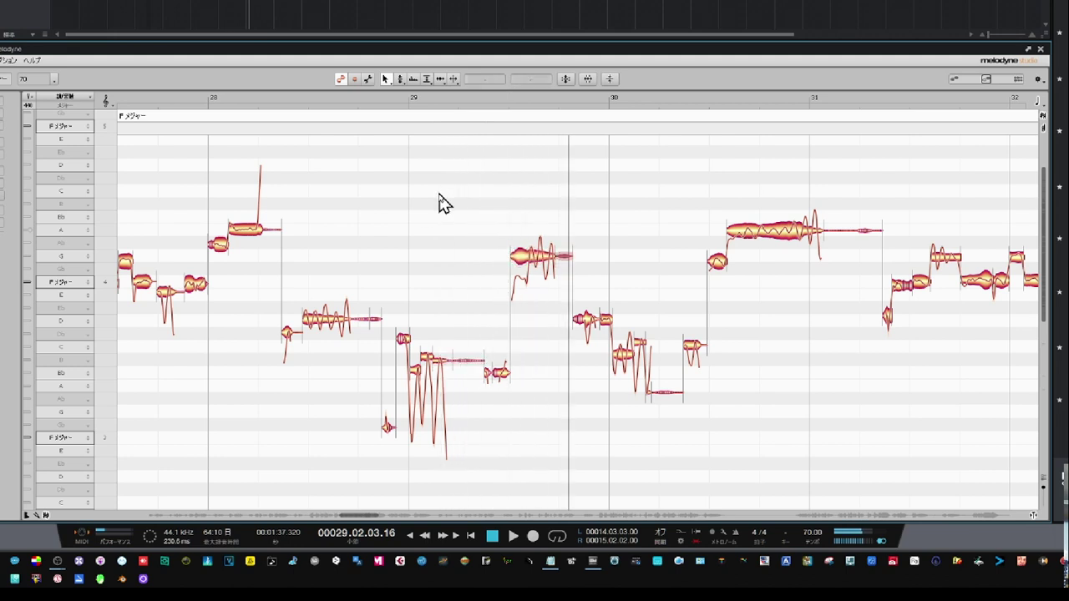
pyautogui.click(472, 101)
pyautogui.press('space')
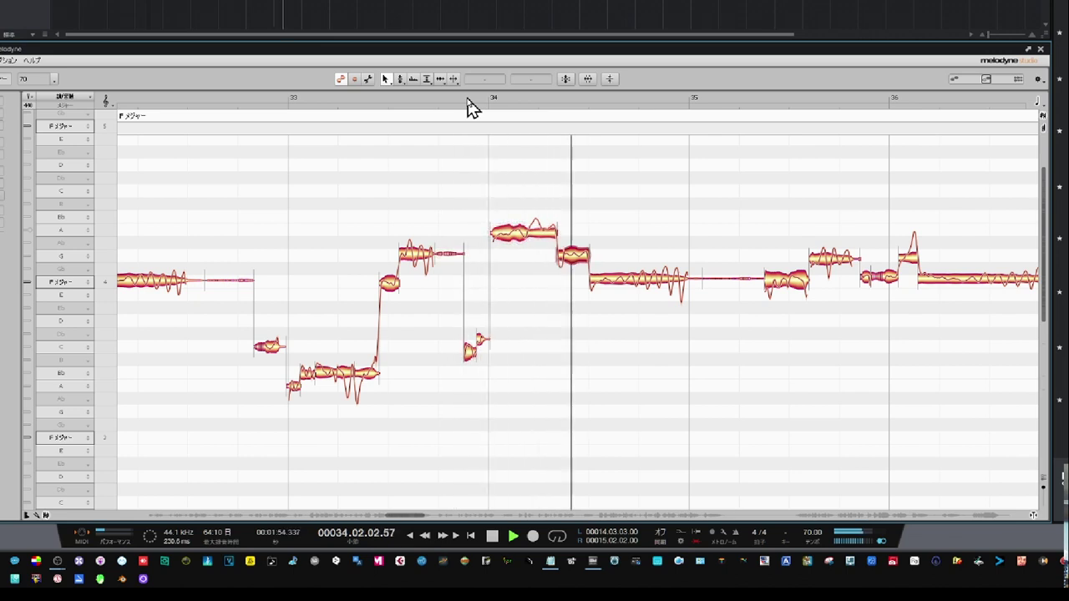
pyautogui.click(638, 365)
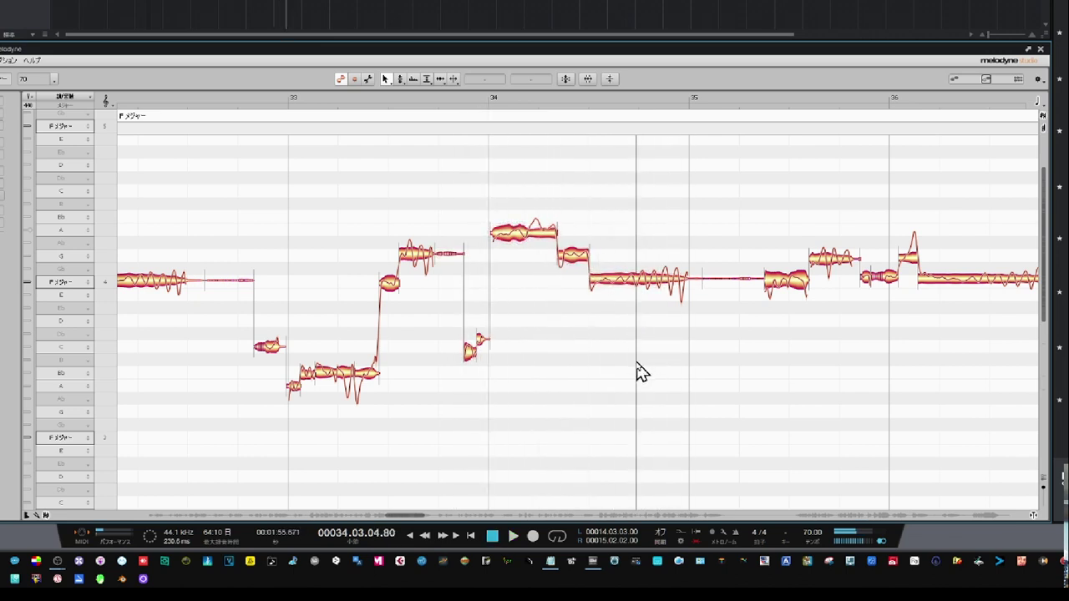
pyautogui.click(650, 281)
pyautogui.moveTo(648, 280); pyautogui.dragTo(655, 281)
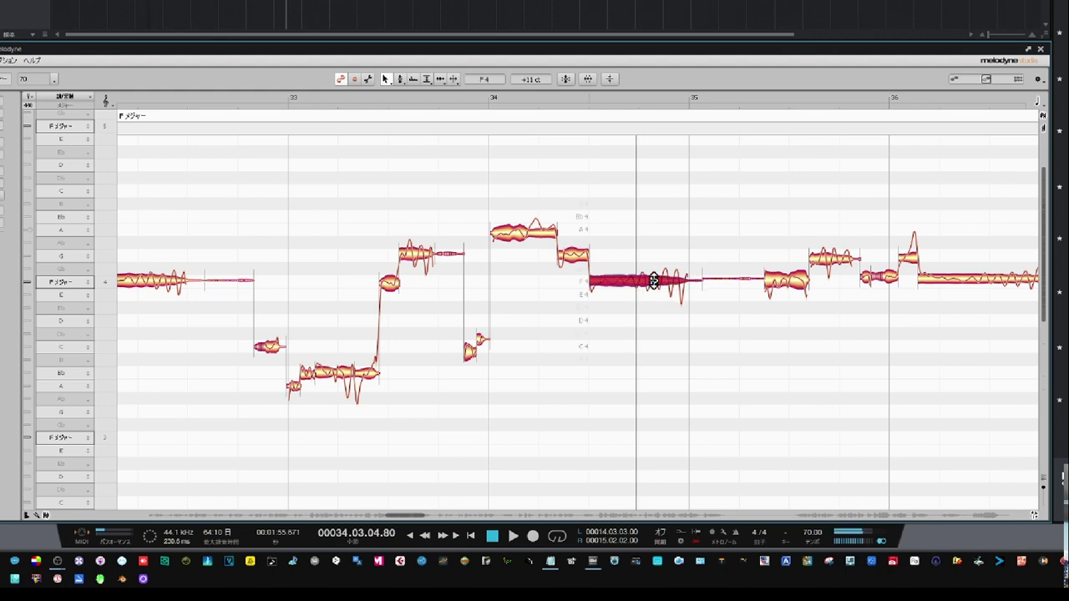
# Audition up to bar 38, split off the start of bar 38's first B3 note, and raise that part to C4 -18 ct.
pyautogui.click(462, 98)
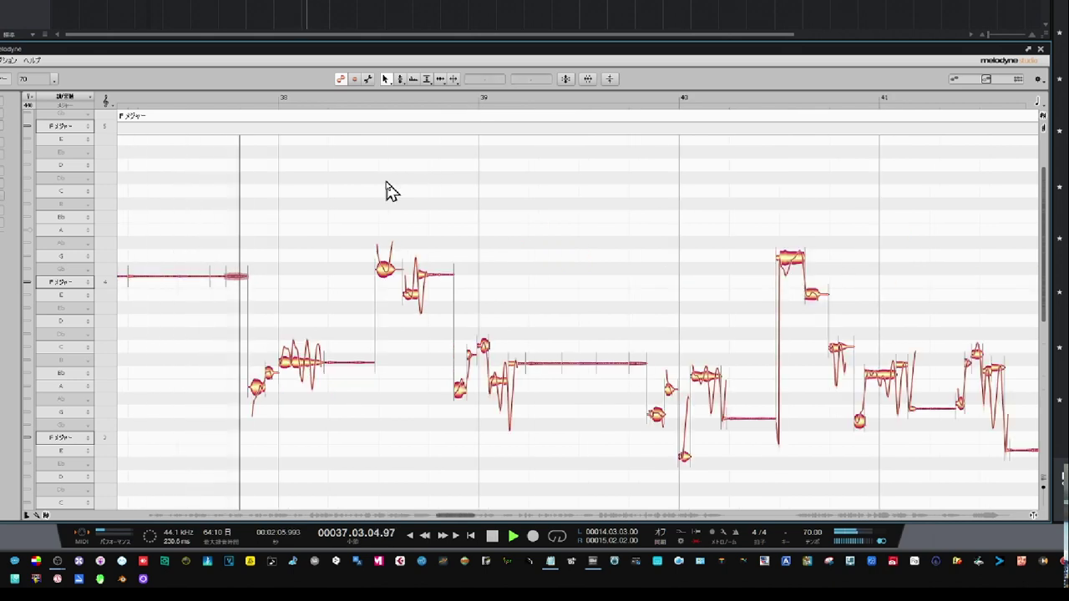
pyautogui.click(405, 189)
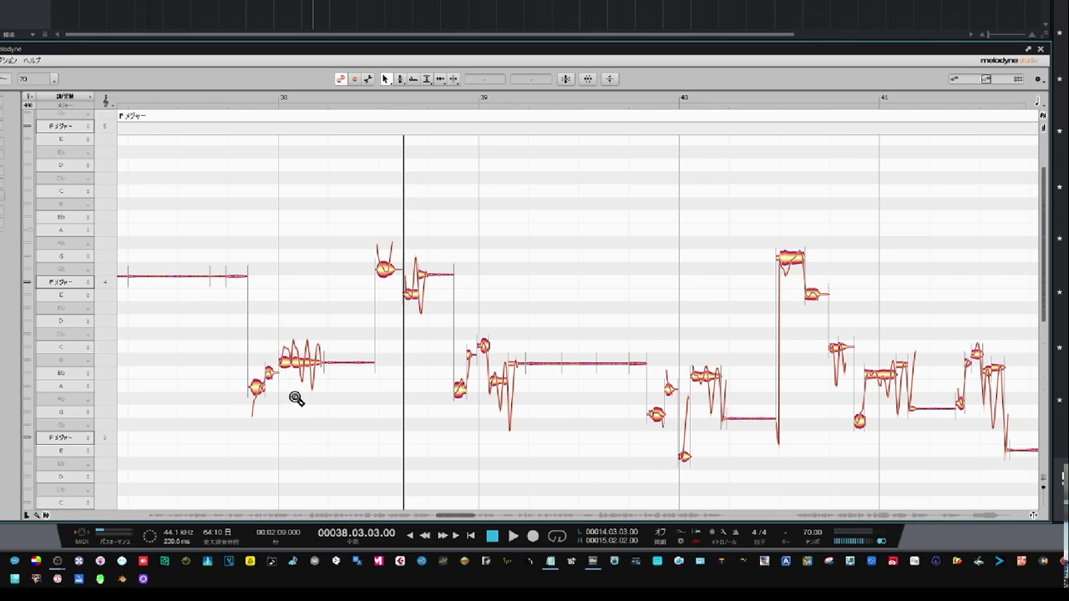
pyautogui.moveTo(301, 401); pyautogui.dragTo(380, 472)
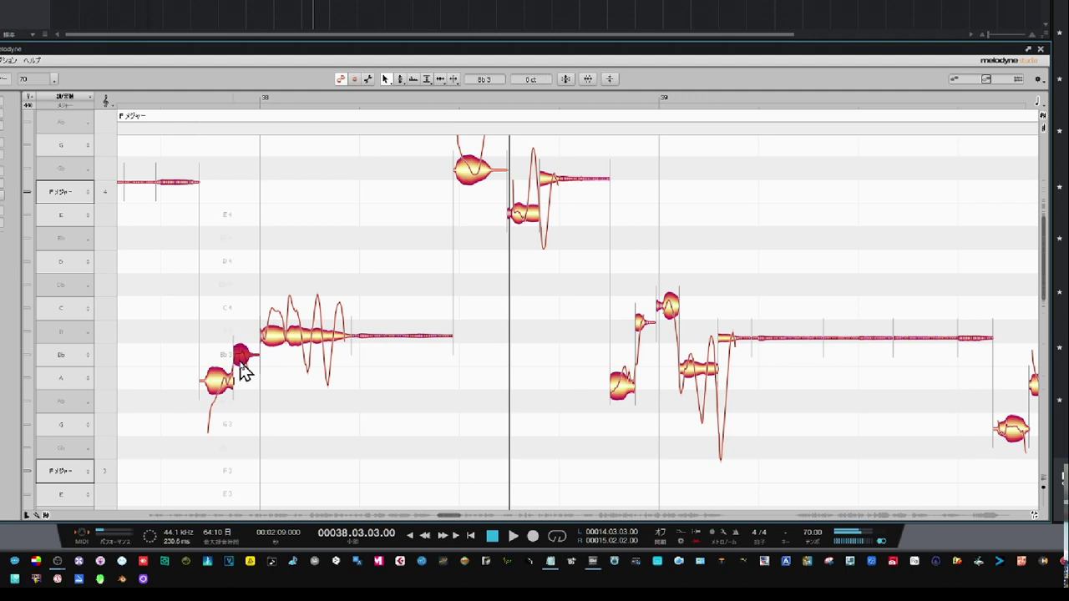
pyautogui.click(274, 337)
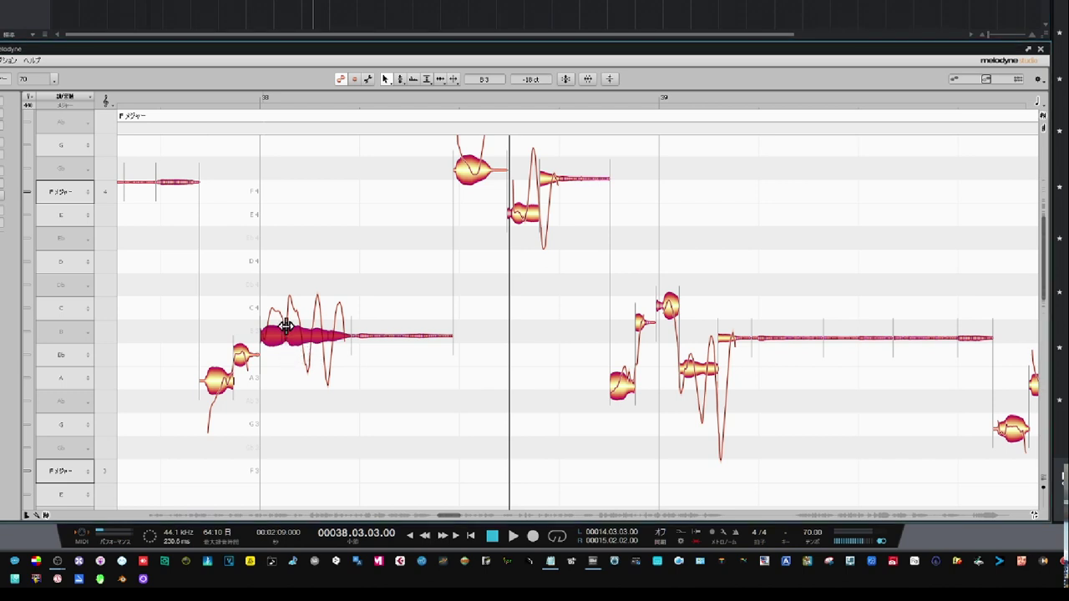
pyautogui.press('Up')
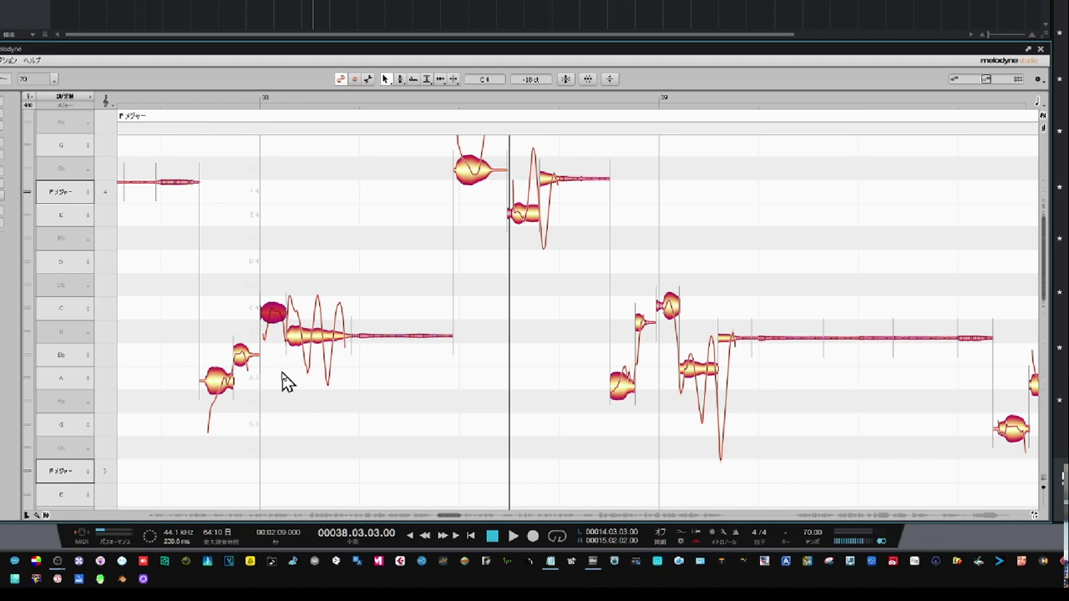
# Replay bar 38's opening, raise the rest of the split note and its tail to C4, and set the first part to -8 ct.
pyautogui.press('space')
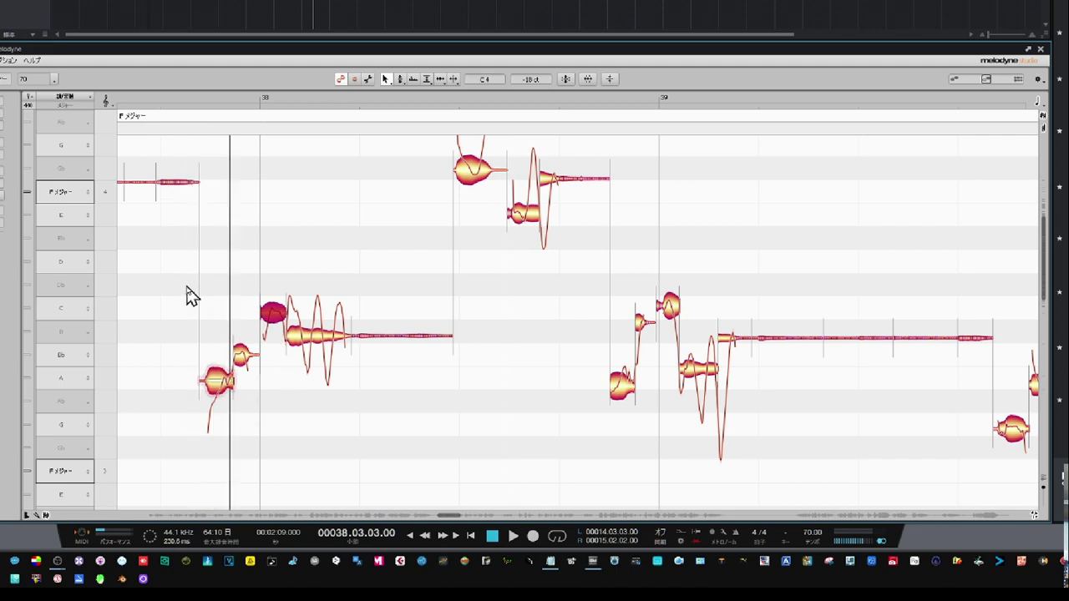
pyautogui.press('space')
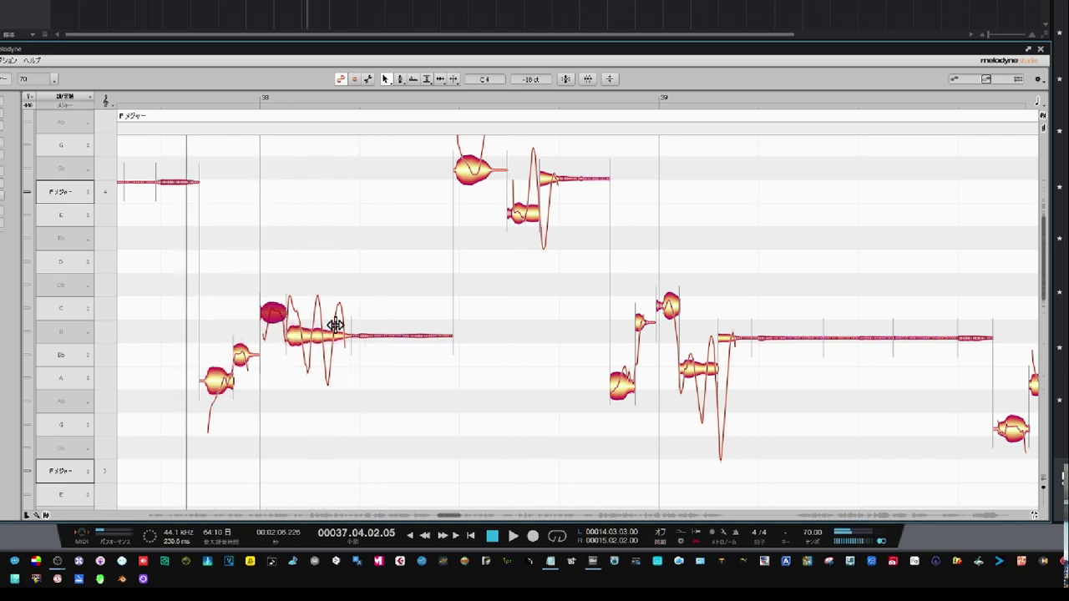
pyautogui.moveTo(324, 342); pyautogui.dragTo(331, 305)
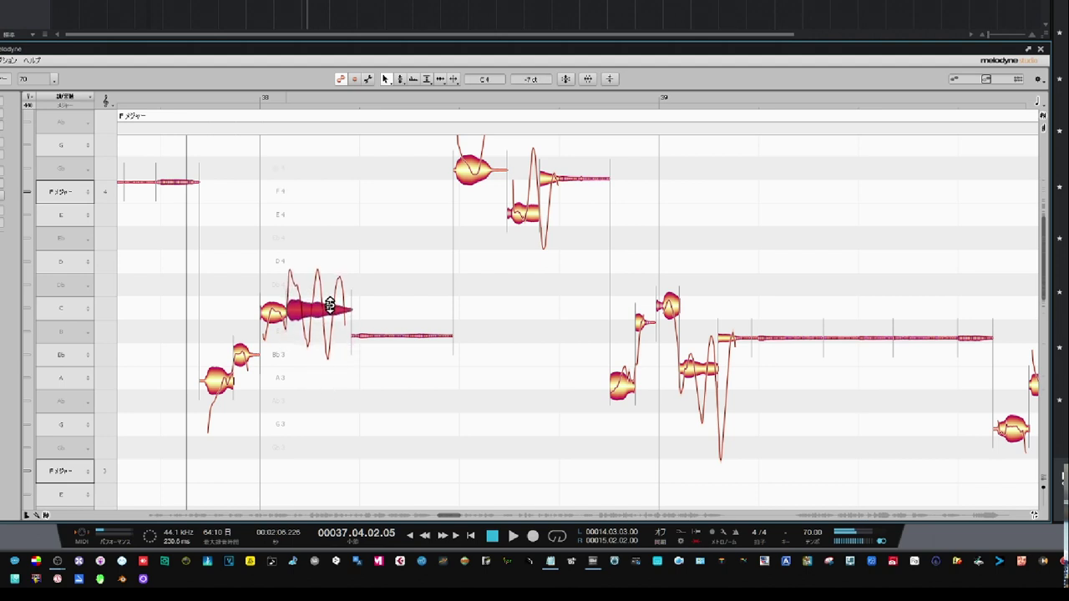
pyautogui.click(381, 337)
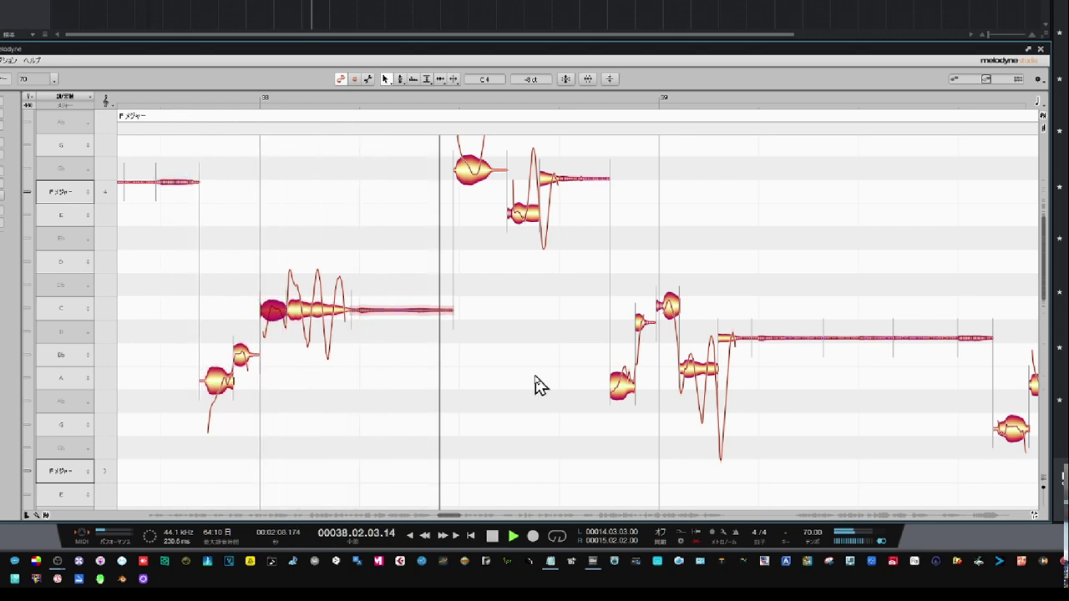
pyautogui.press('space')
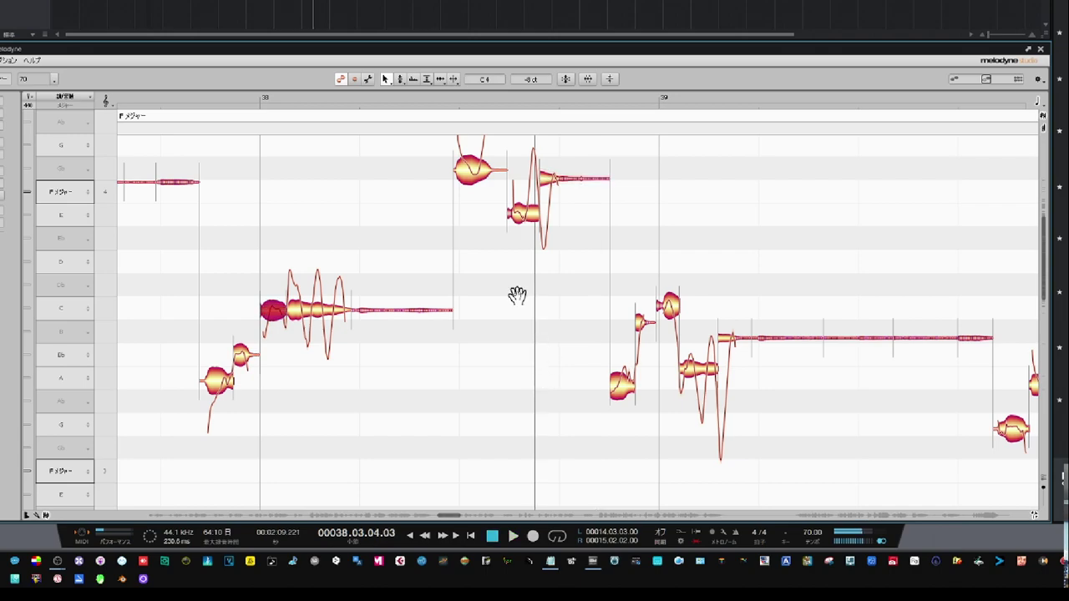
# Replay the second half of bar 38 and raise its highest note toward G4.
pyautogui.scroll(5, 506, 314)
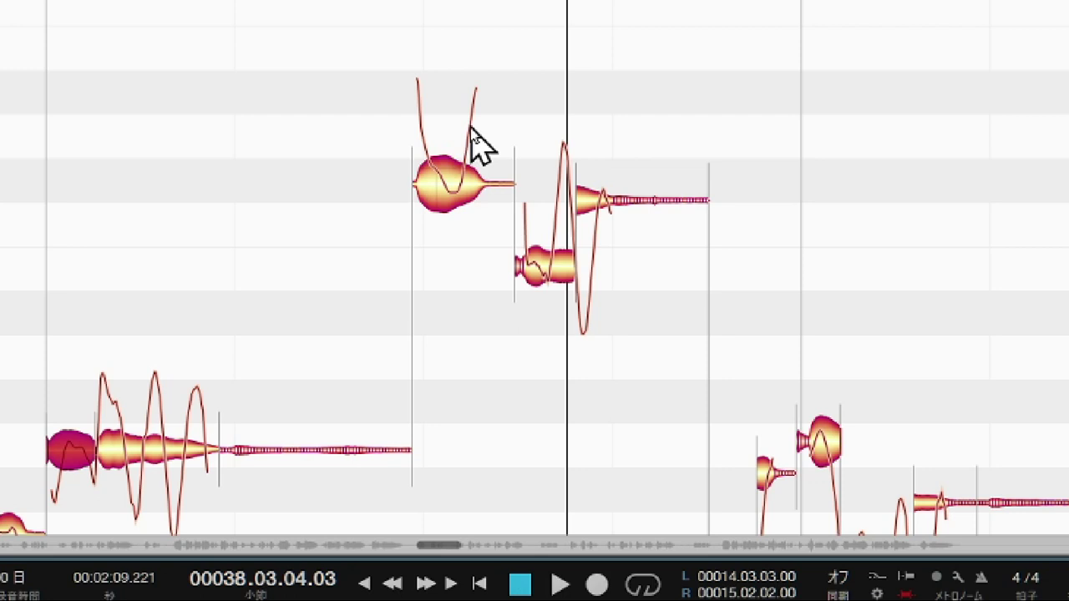
pyautogui.doubleClick(340, 155)
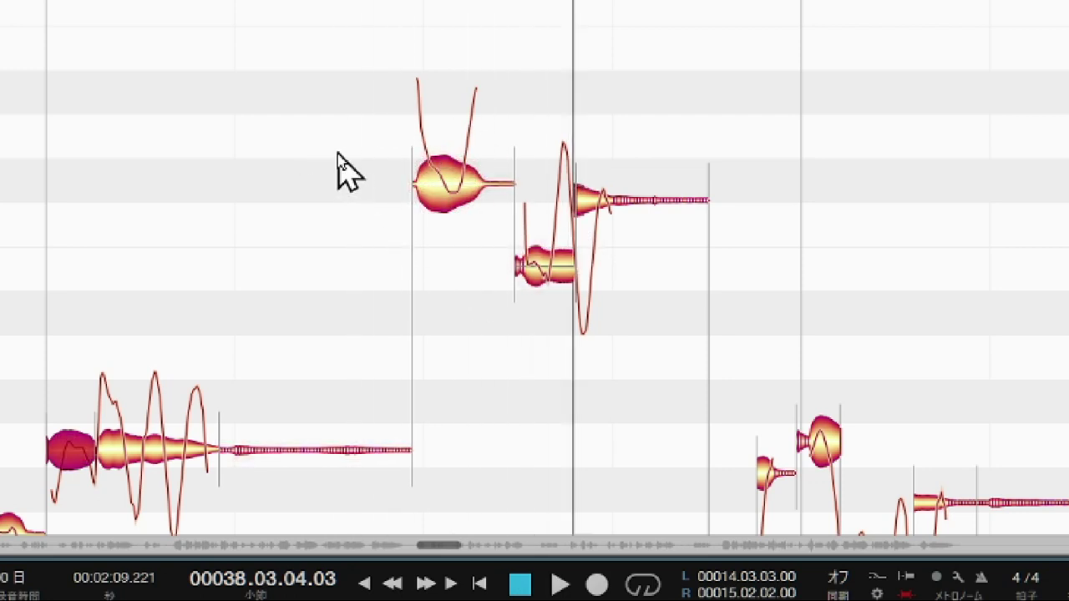
pyautogui.click(372, 222)
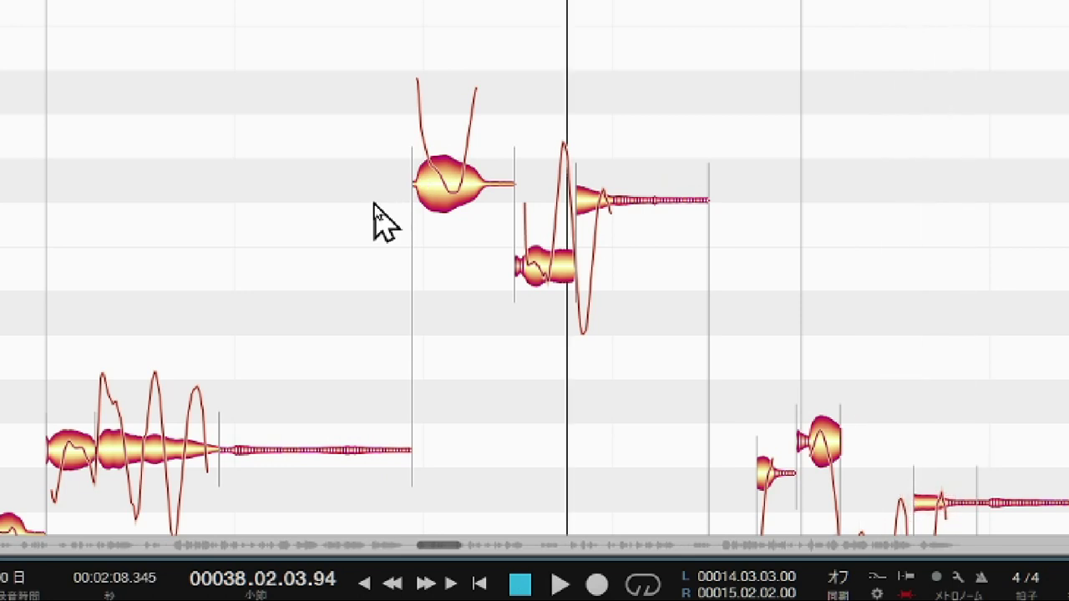
pyautogui.click(450, 197)
pyautogui.moveTo(449, 199); pyautogui.dragTo(466, 161)
# Raise the E4 note that follows in bar 38 toward F4 and set its tail to F4 +7 ct.
pyautogui.click(556, 284)
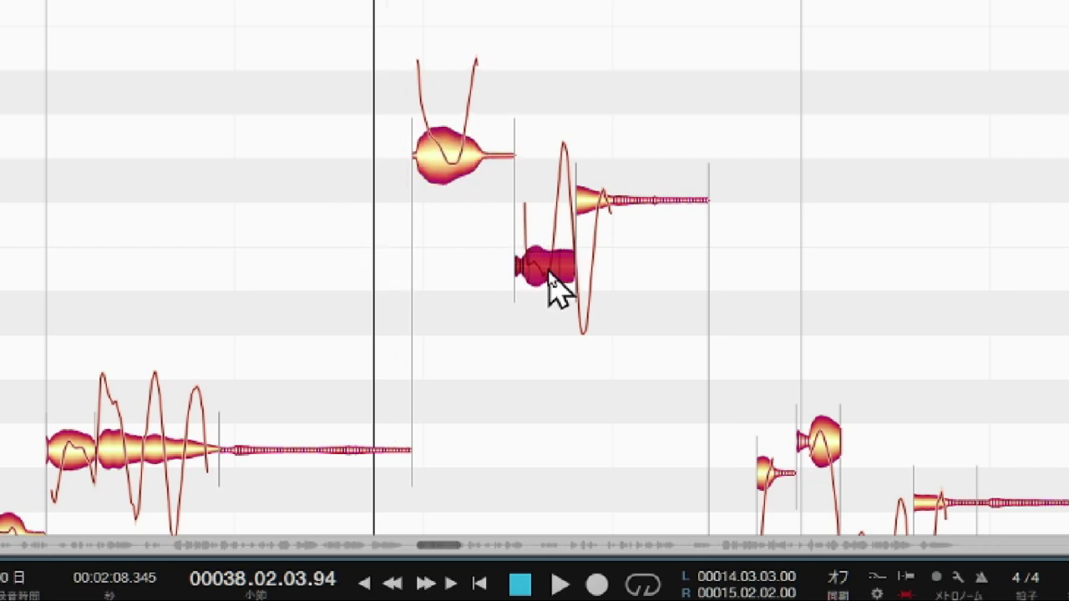
pyautogui.moveTo(550, 276); pyautogui.dragTo(557, 252)
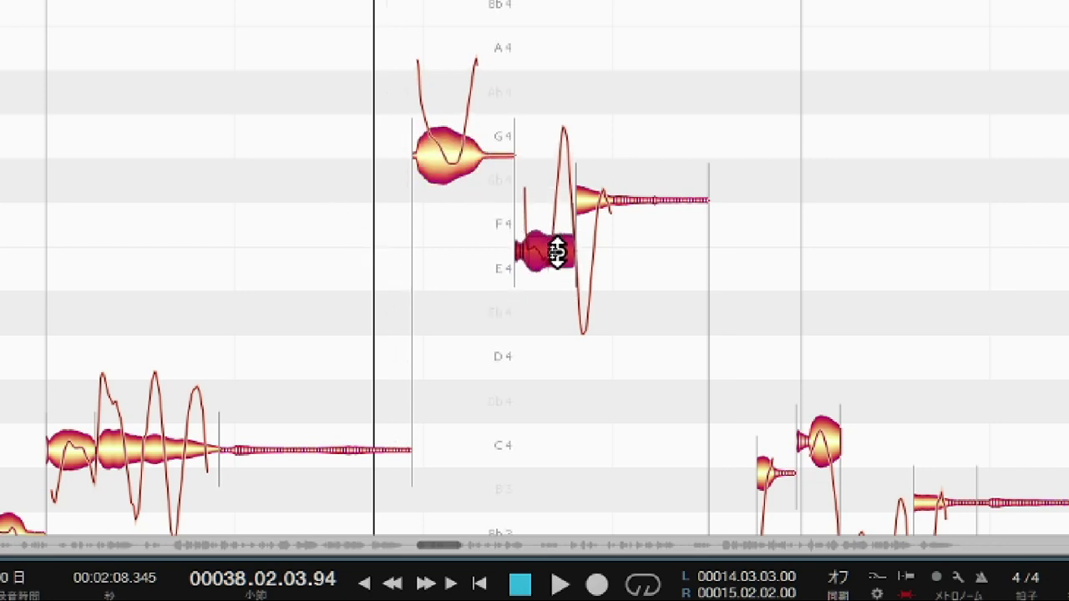
pyautogui.moveTo(585, 215); pyautogui.dragTo(622, 224)
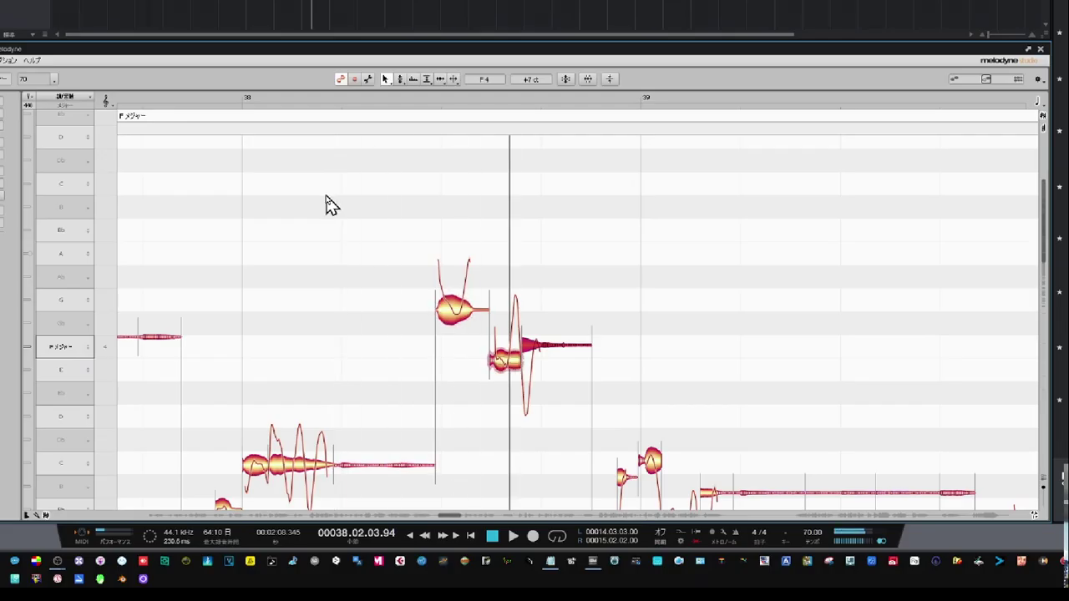
# Play from bar 38's first beat to check the corrected notes and listen on into bar 43.
pyautogui.click(329, 136)
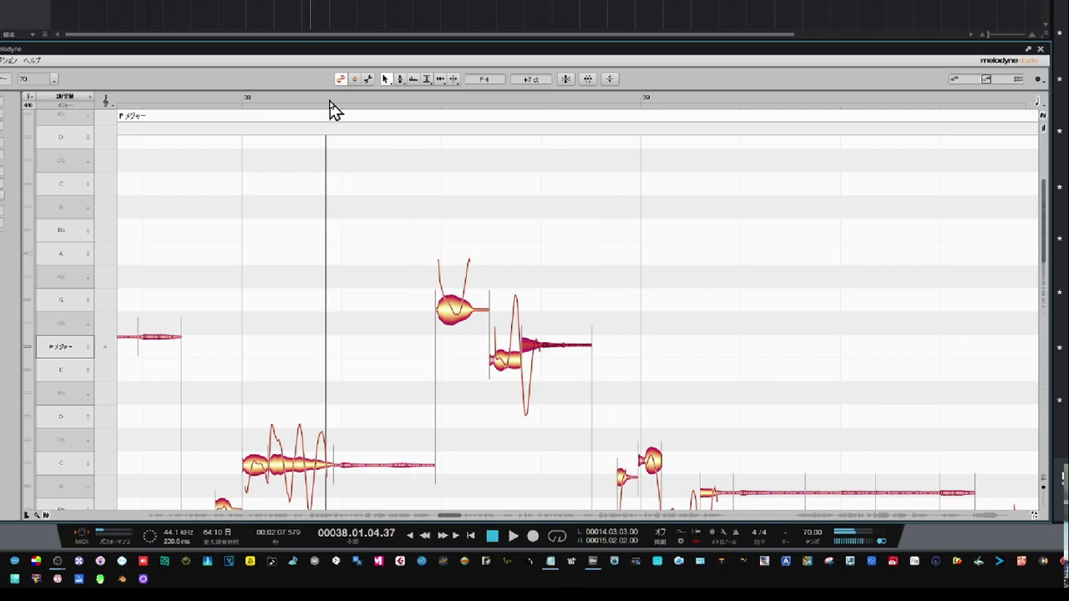
pyautogui.click(330, 104)
pyautogui.press('space')
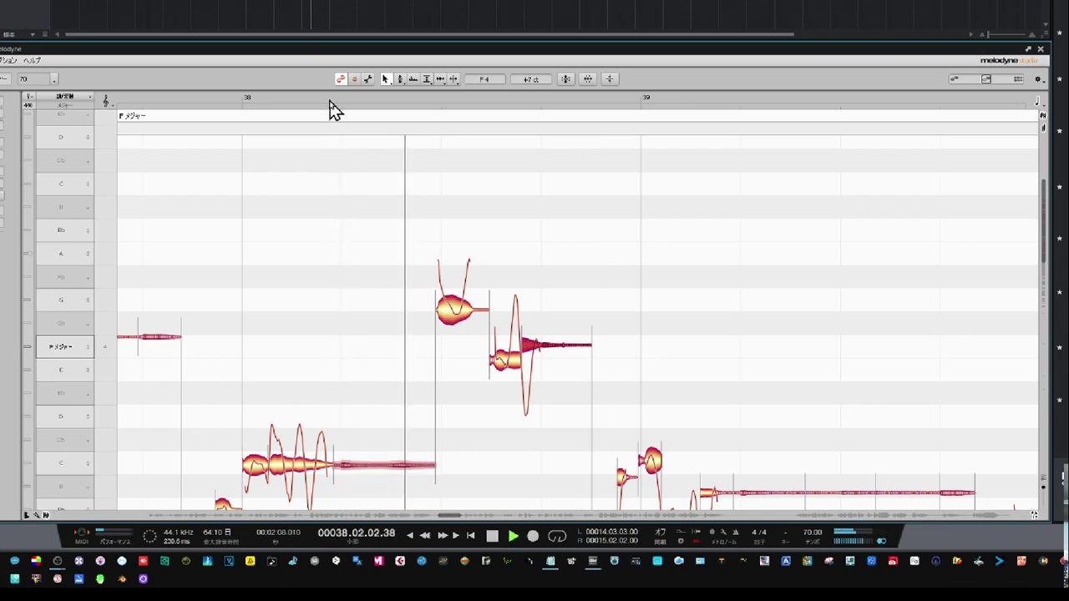
pyautogui.scroll(-5, 418, 226)
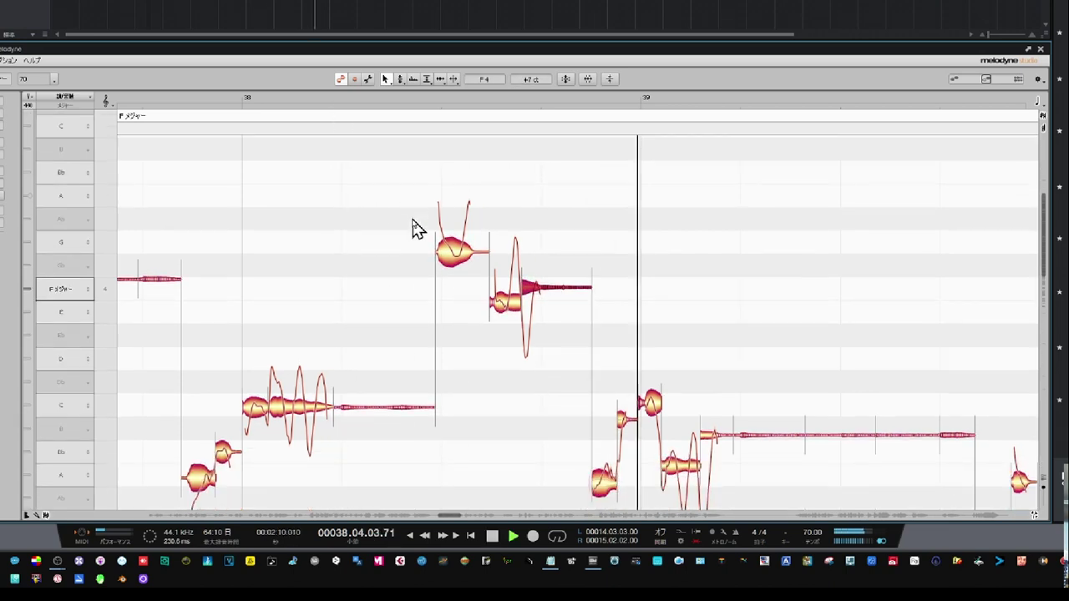
pyautogui.scroll(-1, 415, 228)
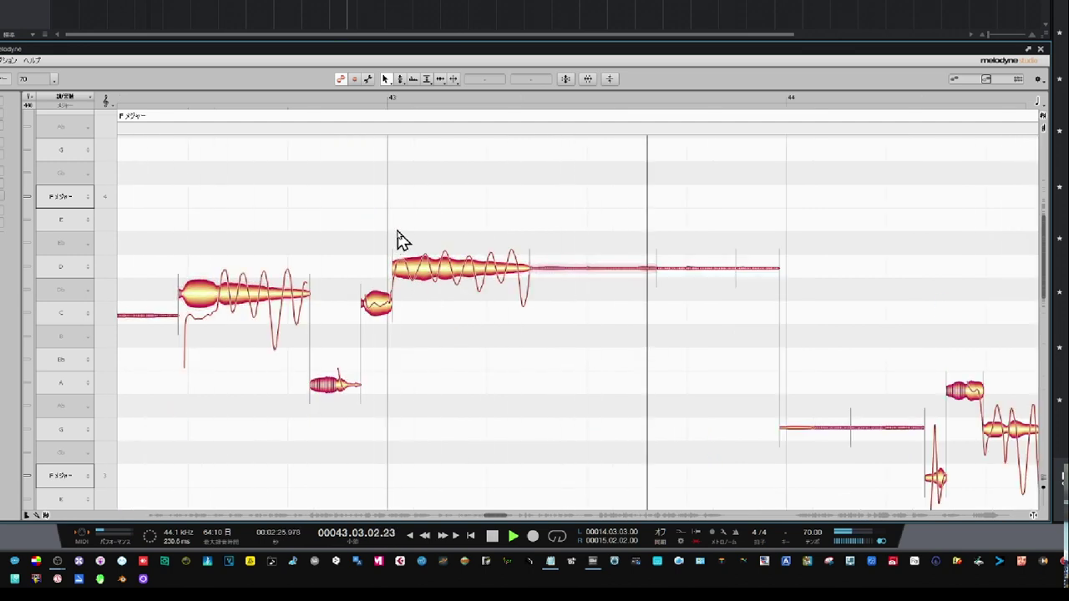
# Replay the transition from the end of bar 42 into bar 43, then listen on into bar 44.
pyautogui.press('space')
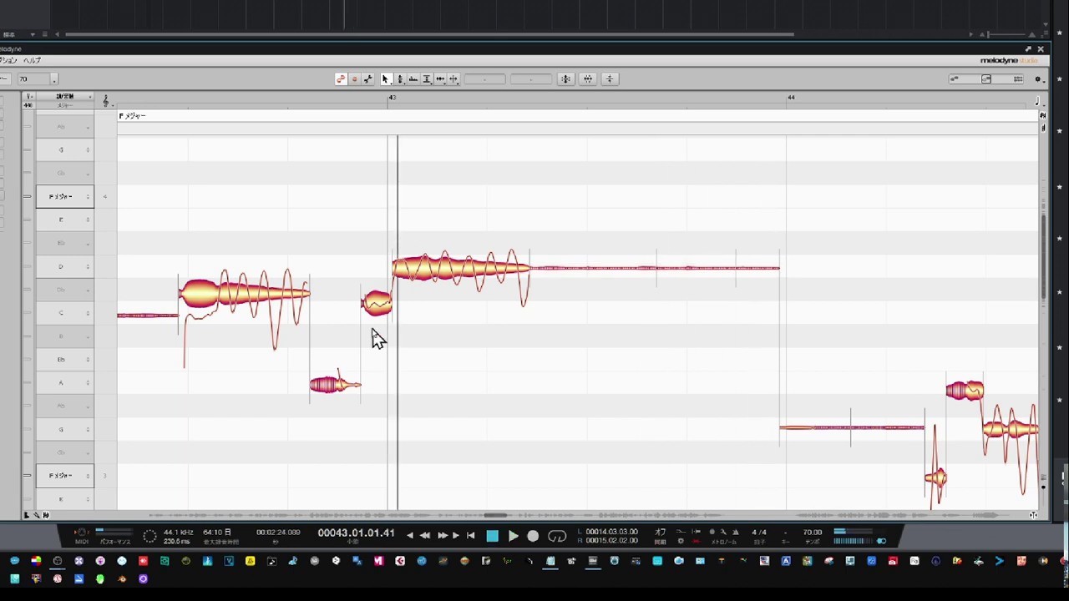
pyautogui.doubleClick(343, 220)
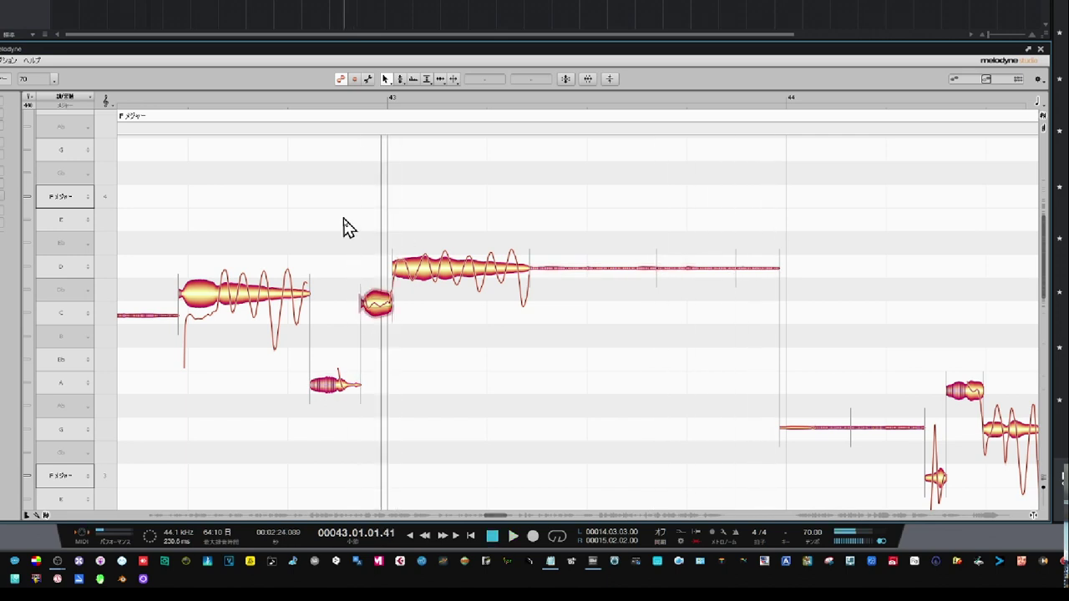
pyautogui.press('space')
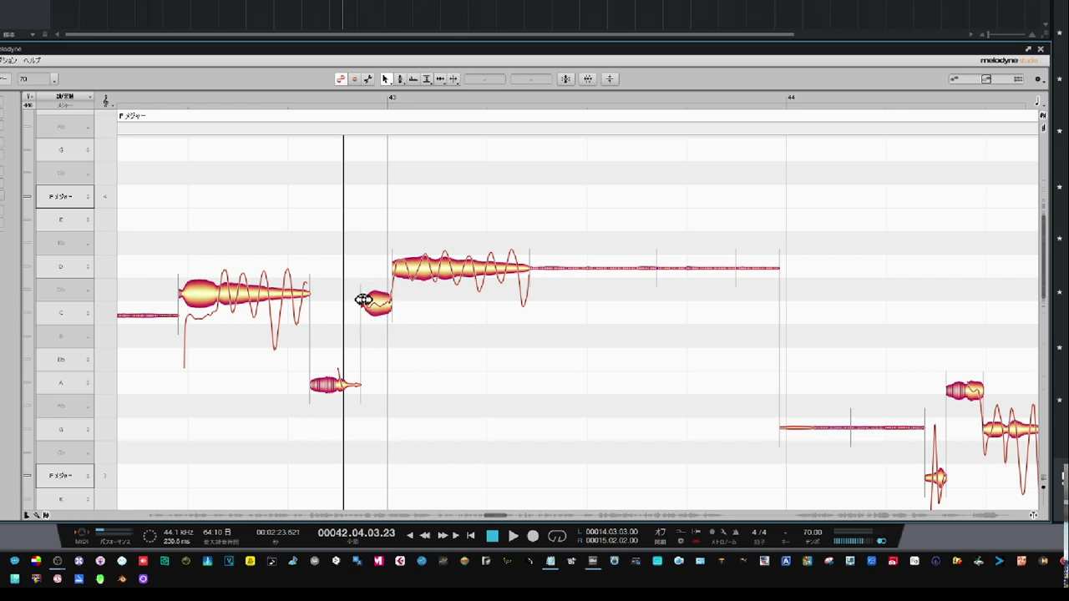
pyautogui.click(297, 109)
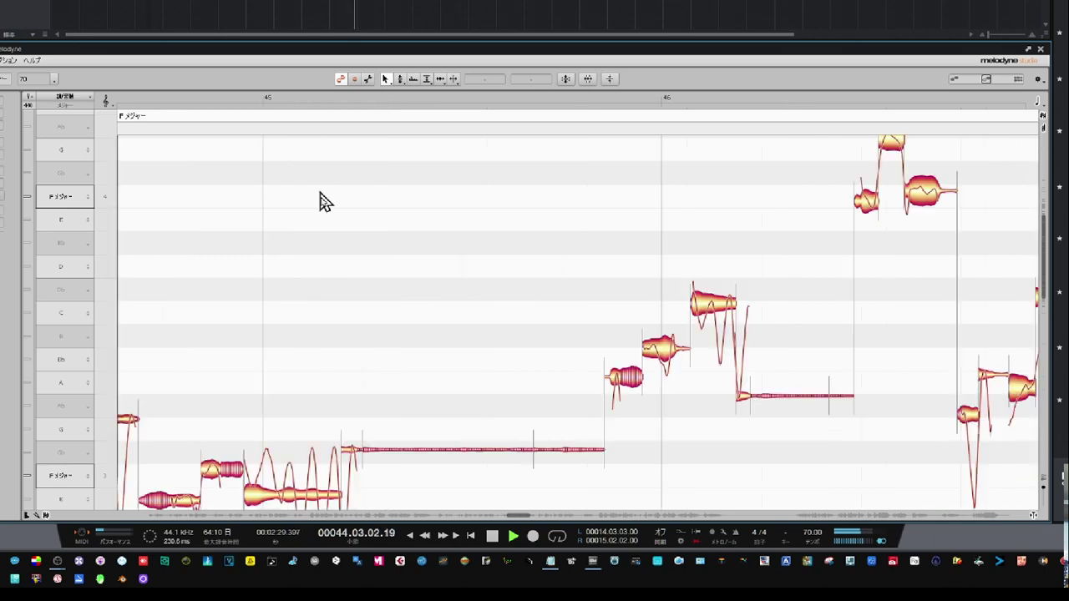
# Replay the phrase leading into bar 45 and slightly lower the F3 note at the end of bar 44.
pyautogui.click(269, 259)
pyautogui.moveTo(207, 359); pyautogui.dragTo(382, 199)
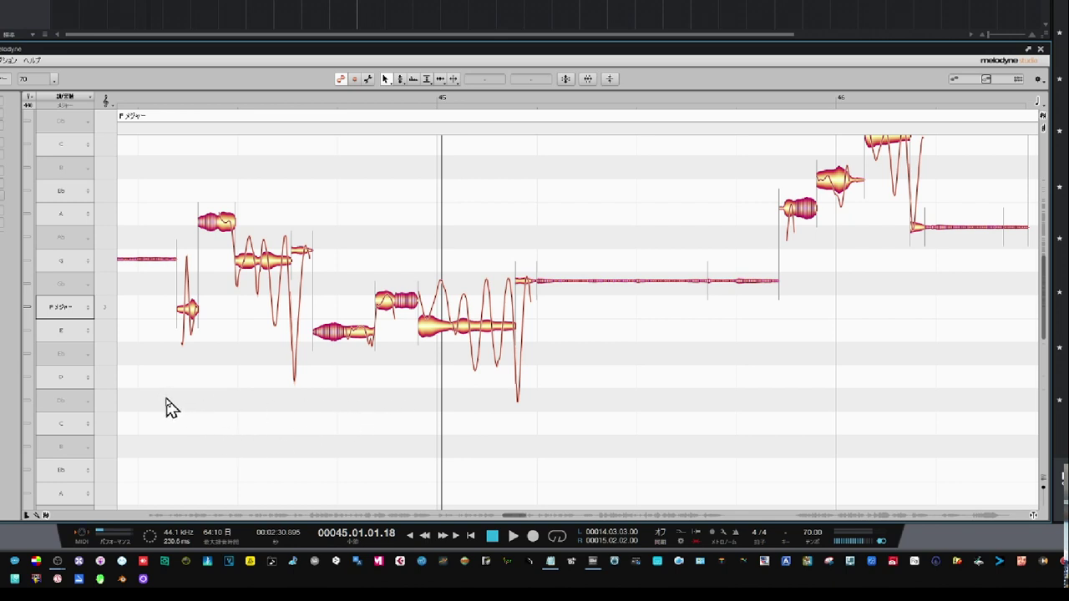
pyautogui.press('space')
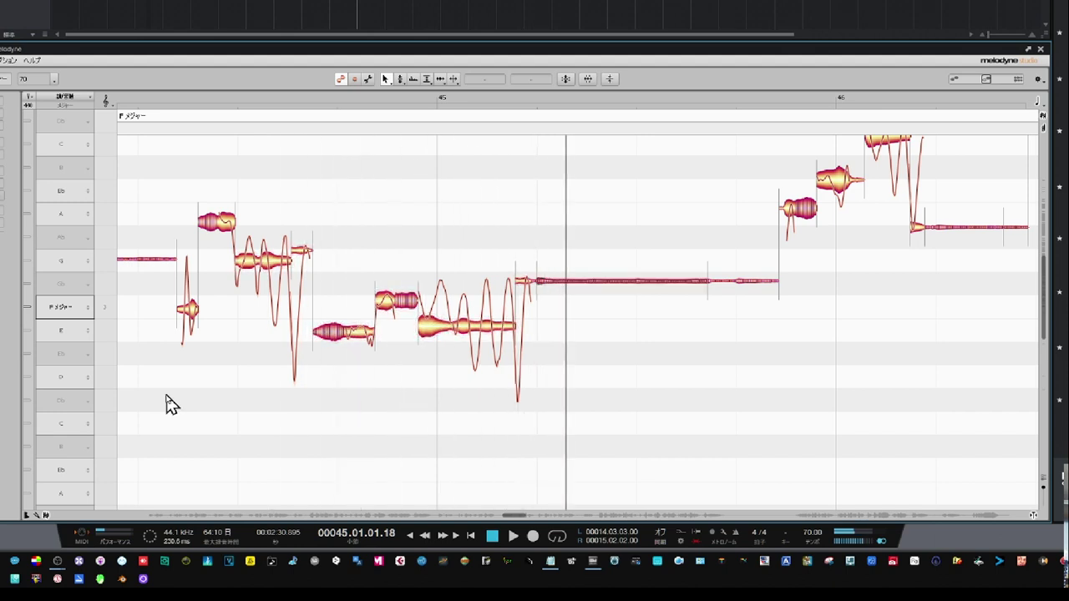
pyautogui.doubleClick(385, 383)
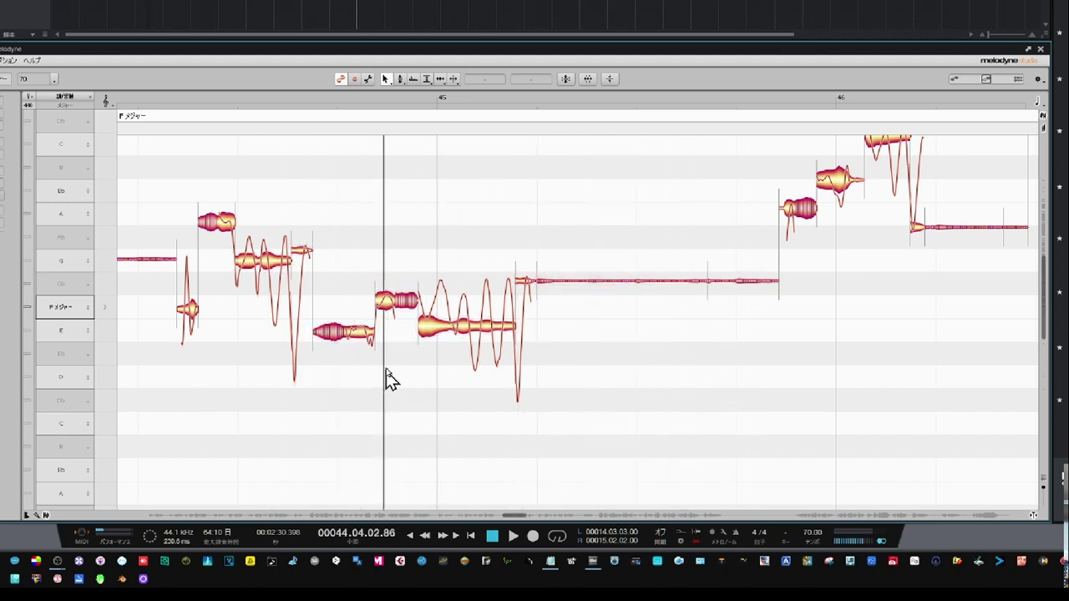
pyautogui.click(396, 302)
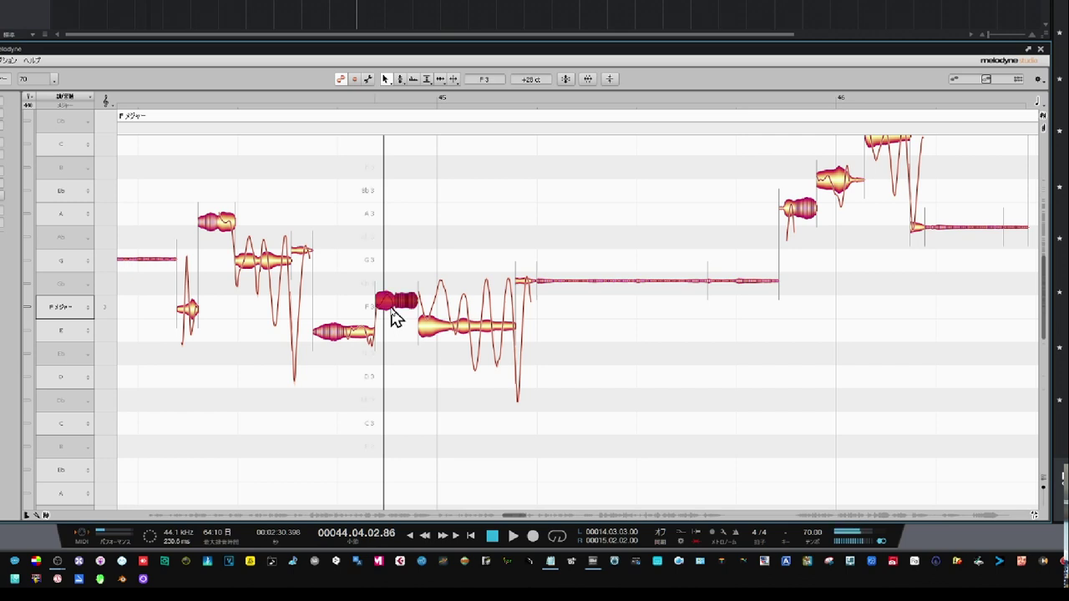
# Split off the start of the wavering E3 note at bar 45 and raise that part to F3 -49 ct.
pyautogui.click(434, 330)
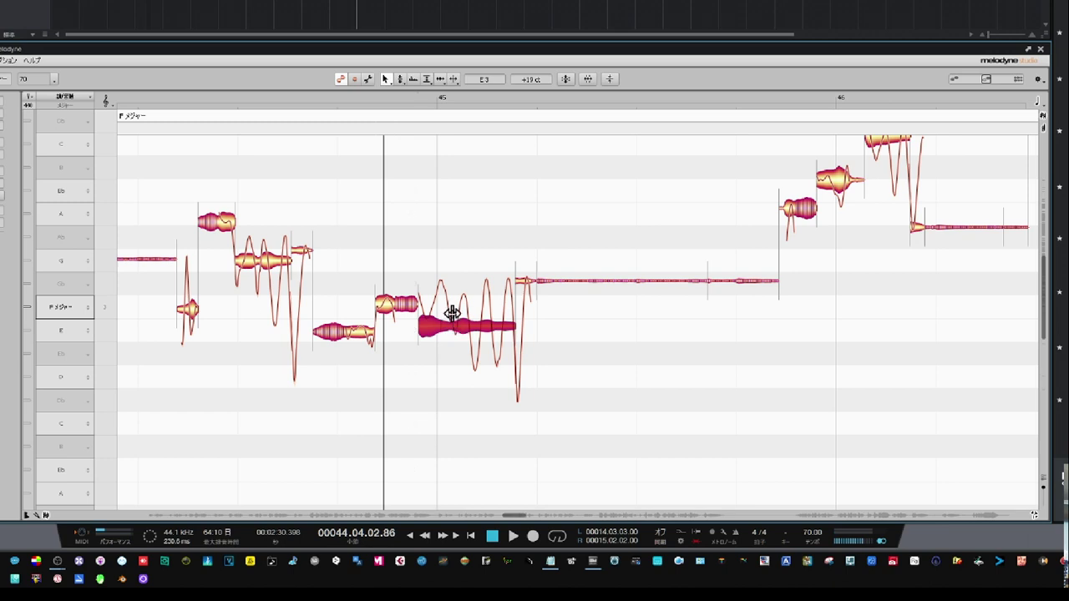
pyautogui.doubleClick(452, 315)
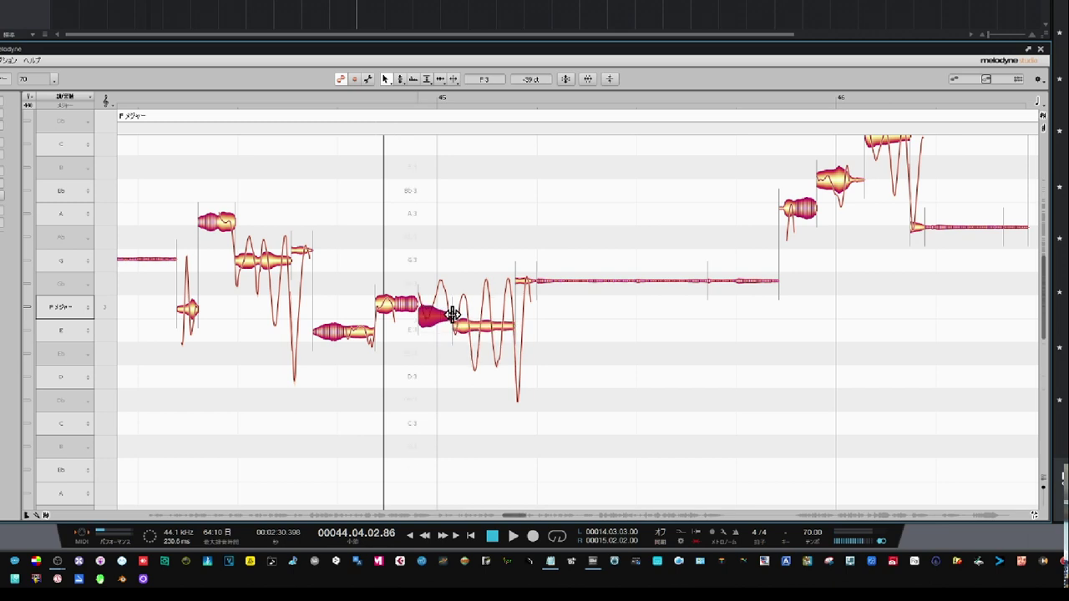
pyautogui.moveTo(434, 331); pyautogui.dragTo(441, 320)
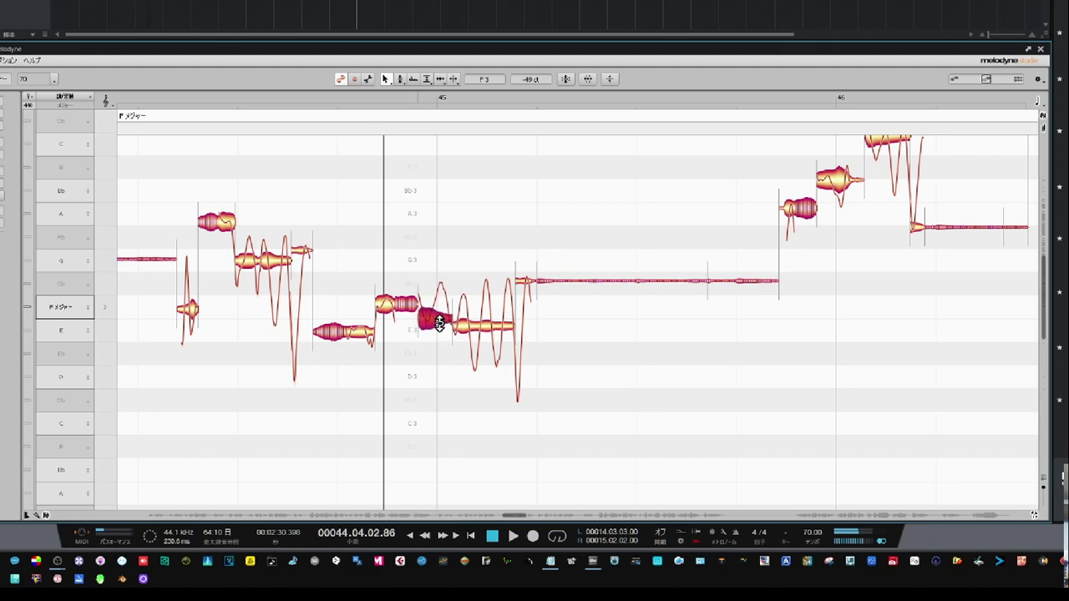
# Raise the rest of the split note to F3 -15 ct and lower its tail in bar 45 to F3 -6 ct.
pyautogui.click(483, 329)
pyautogui.moveTo(482, 329); pyautogui.dragTo(484, 312)
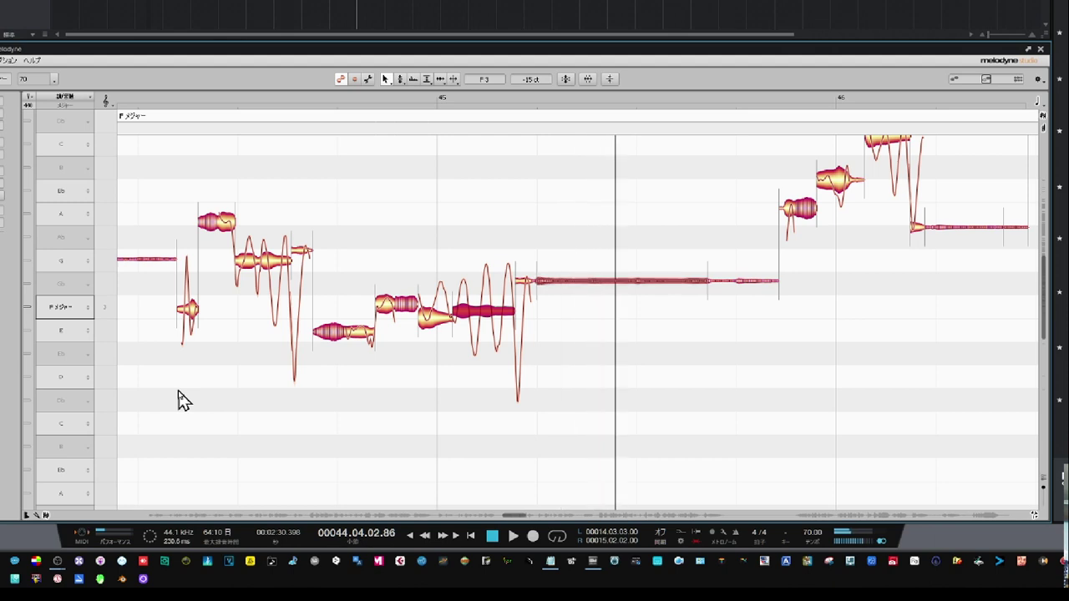
pyautogui.moveTo(521, 223); pyautogui.dragTo(593, 305)
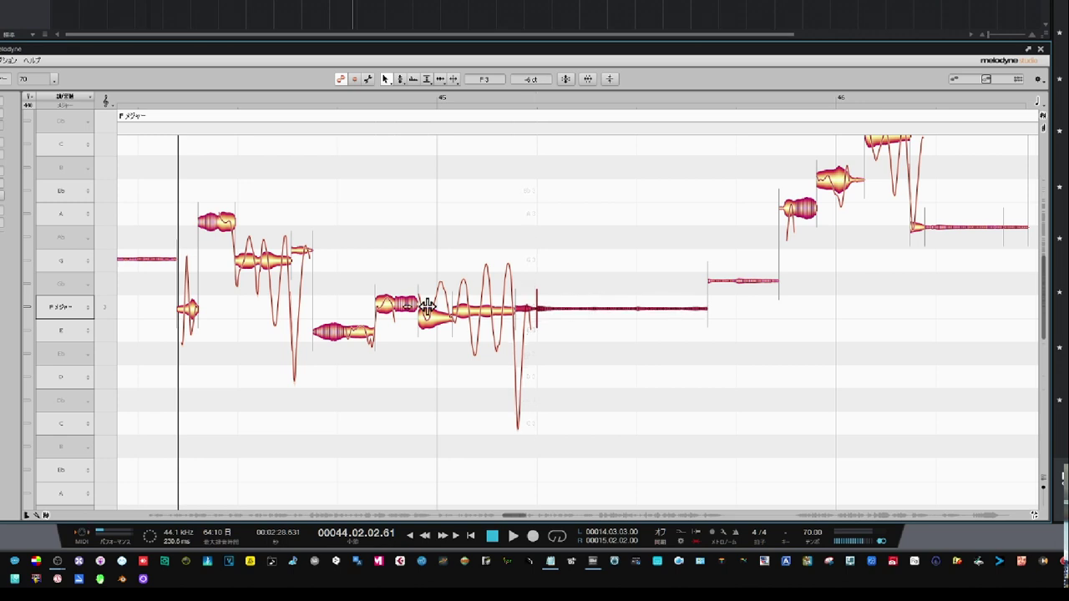
# Replay the corrected phrase from bar 44 through bar 45.
pyautogui.click(281, 181)
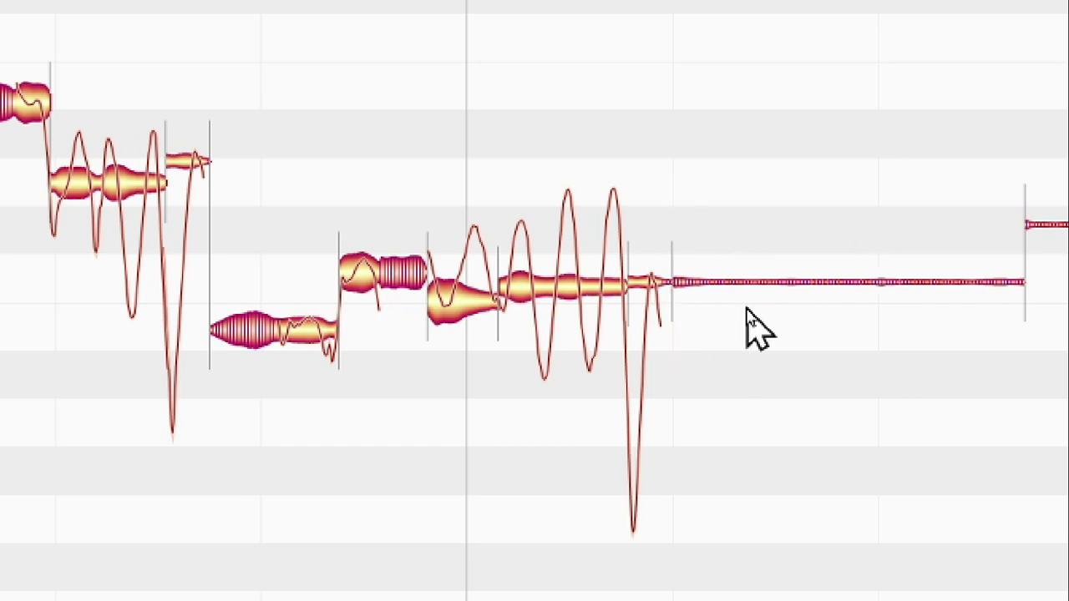
pyautogui.moveTo(753, 310)
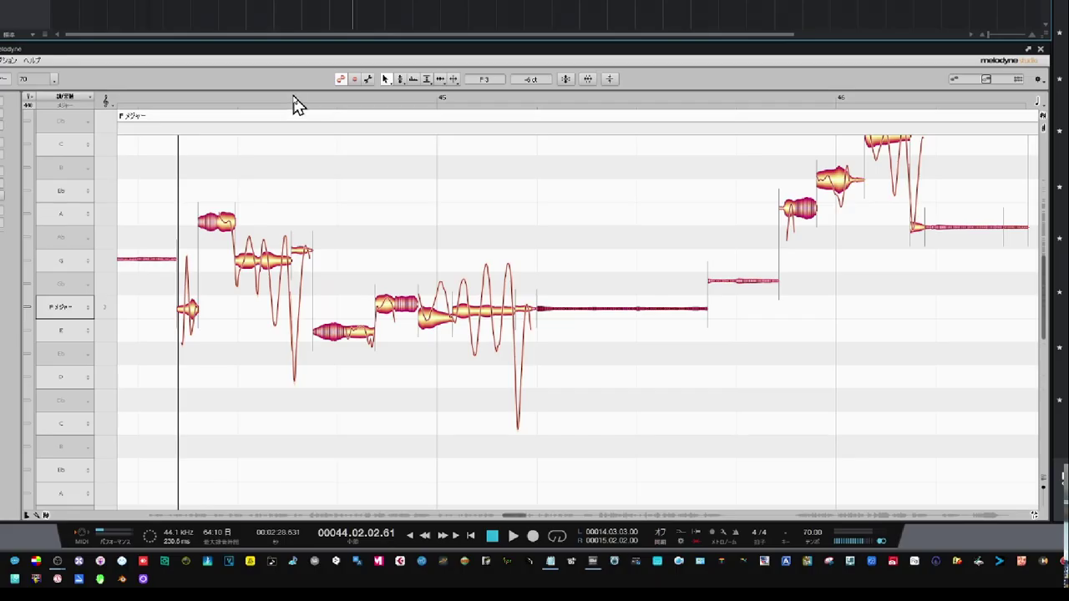
pyautogui.press('space')
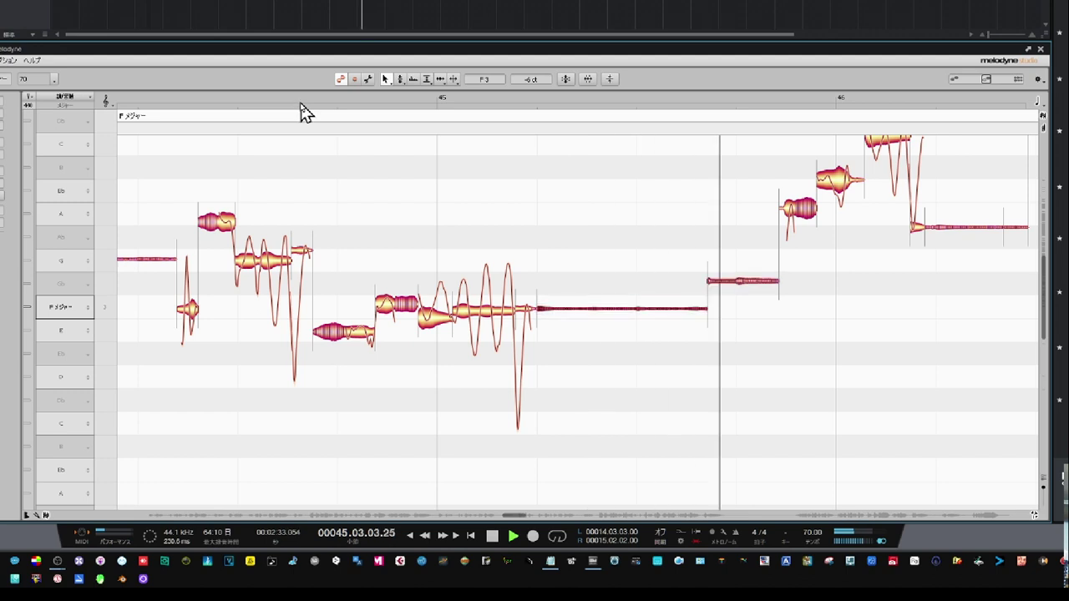
pyautogui.click(611, 182)
# Lower the two notes leading into bar 46 to A3 -2 ct and Bb3 +18 ct.
pyautogui.moveTo(633, 194); pyautogui.dragTo(529, 289)
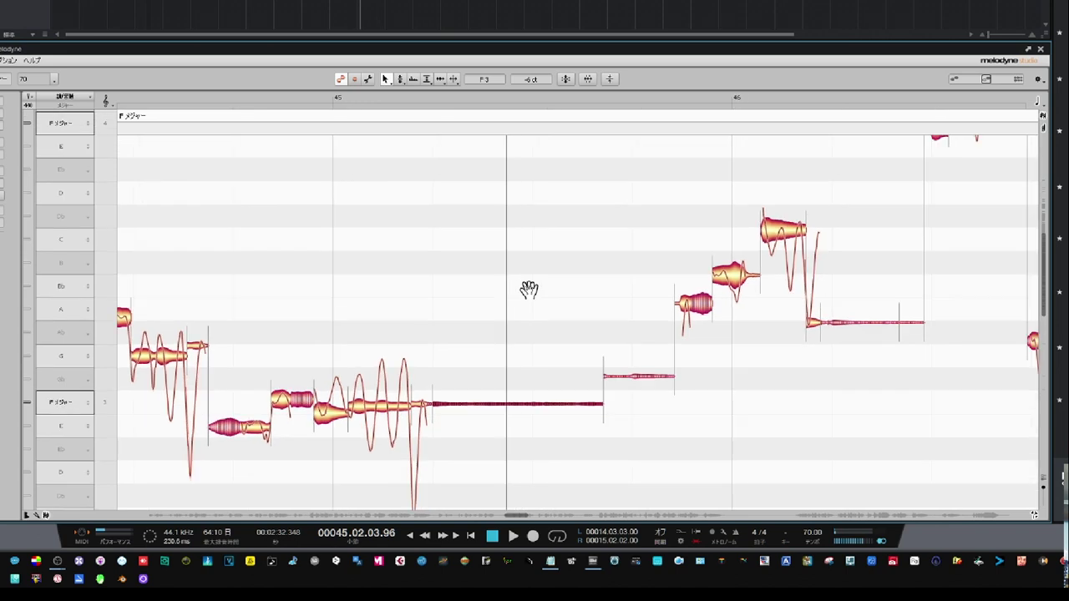
pyautogui.click(697, 315)
pyautogui.moveTo(695, 311); pyautogui.dragTo(698, 309)
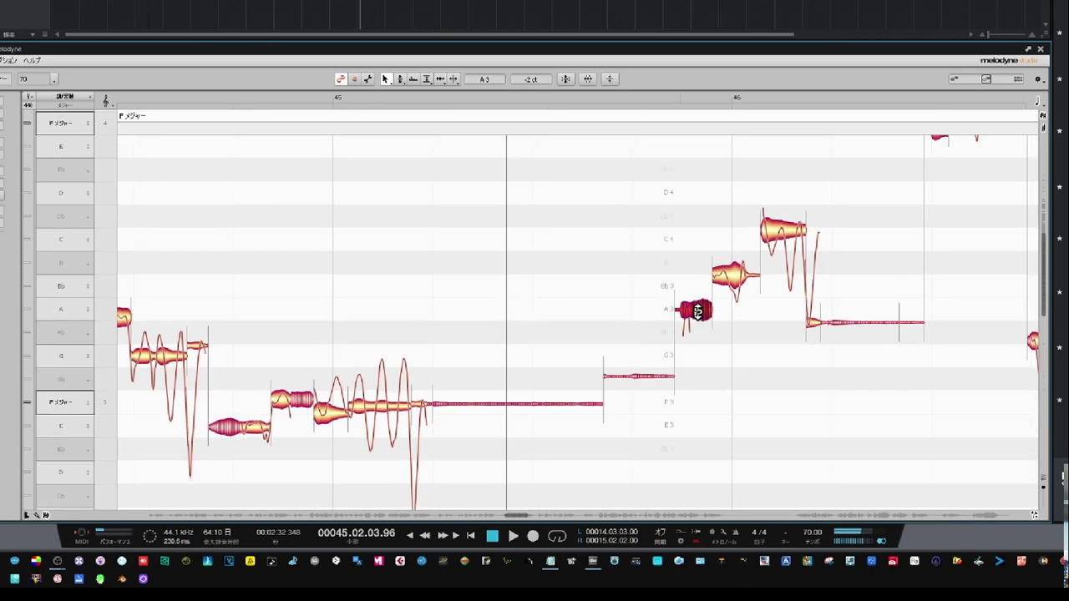
pyautogui.click(739, 288)
pyautogui.moveTo(740, 281); pyautogui.dragTo(740, 284)
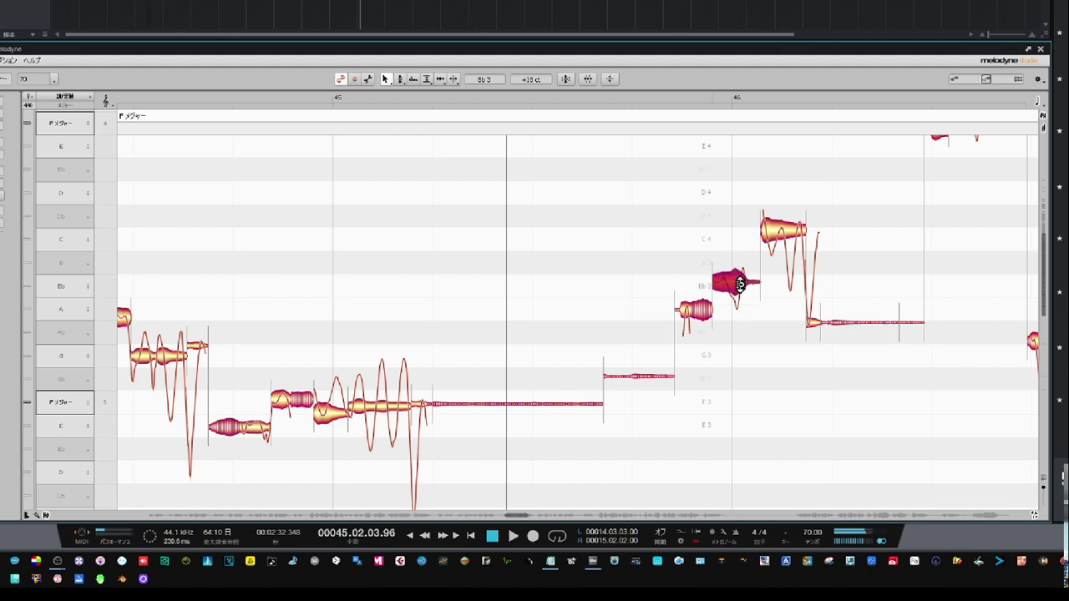
# Audition the phrase into bar 46 and lower bar 46's first C4 note to +5 ct.
pyautogui.click(790, 238)
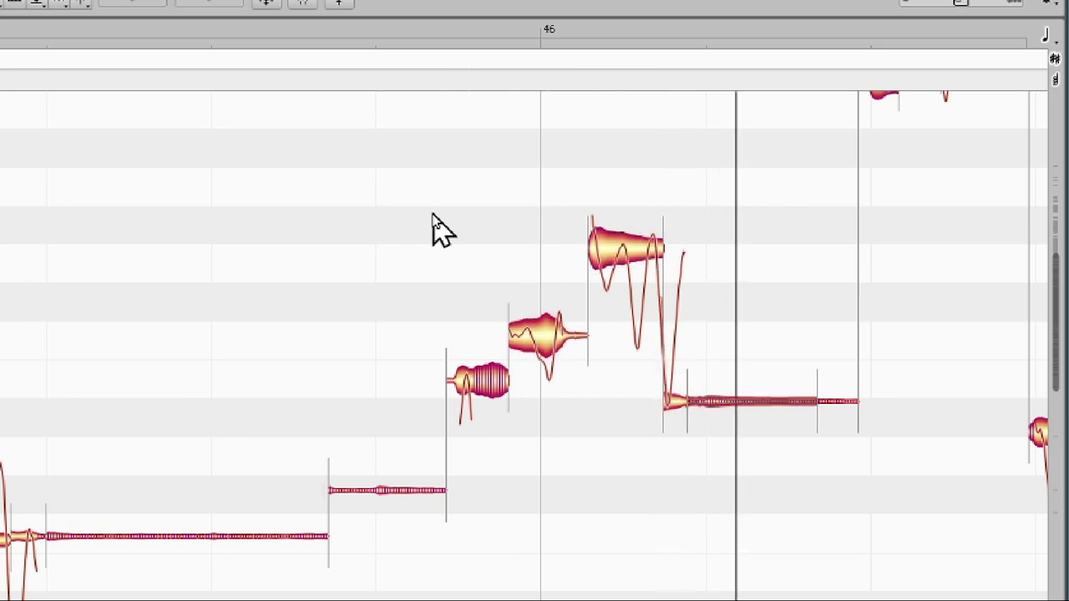
pyautogui.press('space')
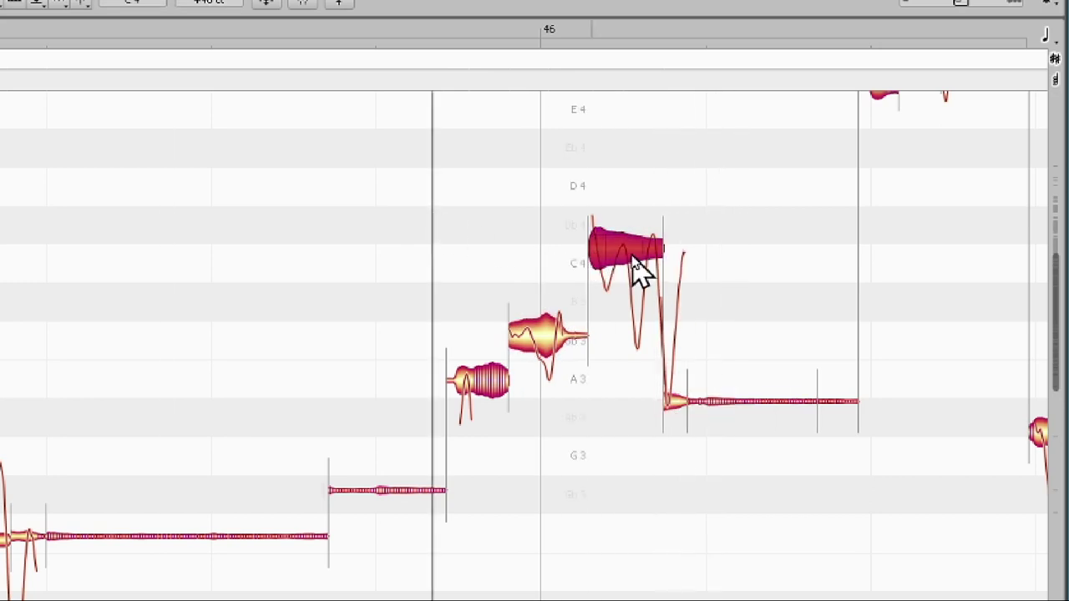
pyautogui.moveTo(633, 257)
pyautogui.mouseDown()
pyautogui.moveTo(640, 243)
pyautogui.moveTo(639, 265)
pyautogui.mouseUp()
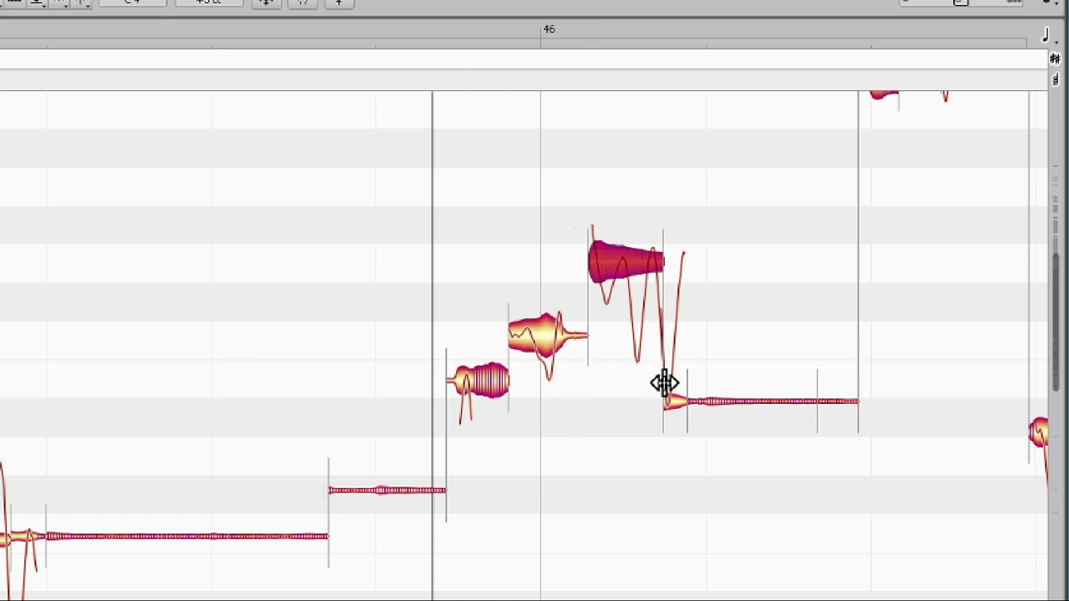
# Replay from the end of bar 45 through bar 46 to check the lowered notes.
pyautogui.doubleClick(339, 256)
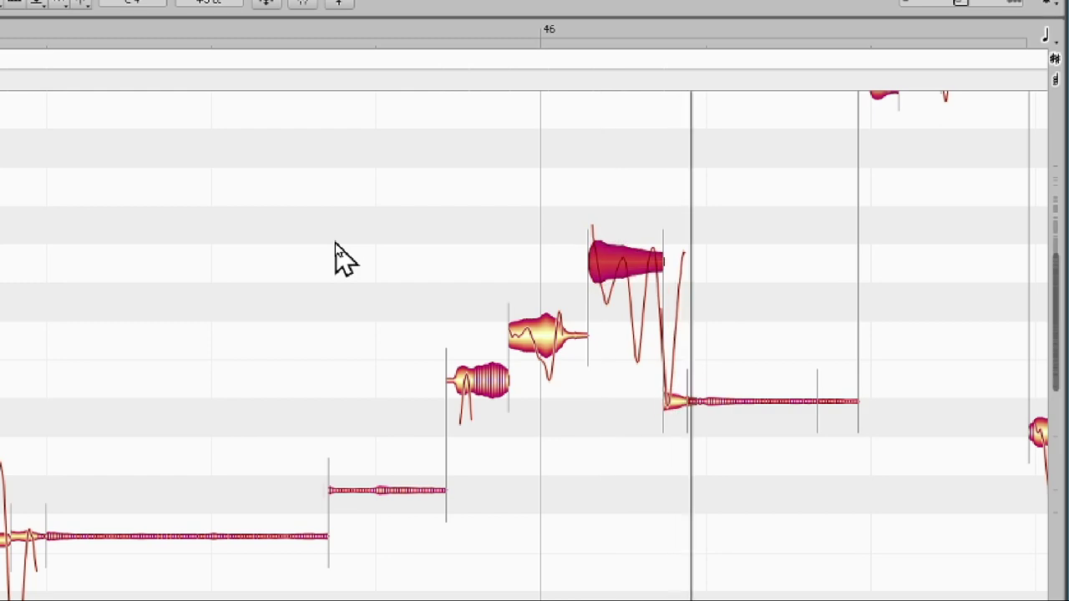
pyautogui.press('space')
pyautogui.moveTo(485, 267); pyautogui.dragTo(222, 361)
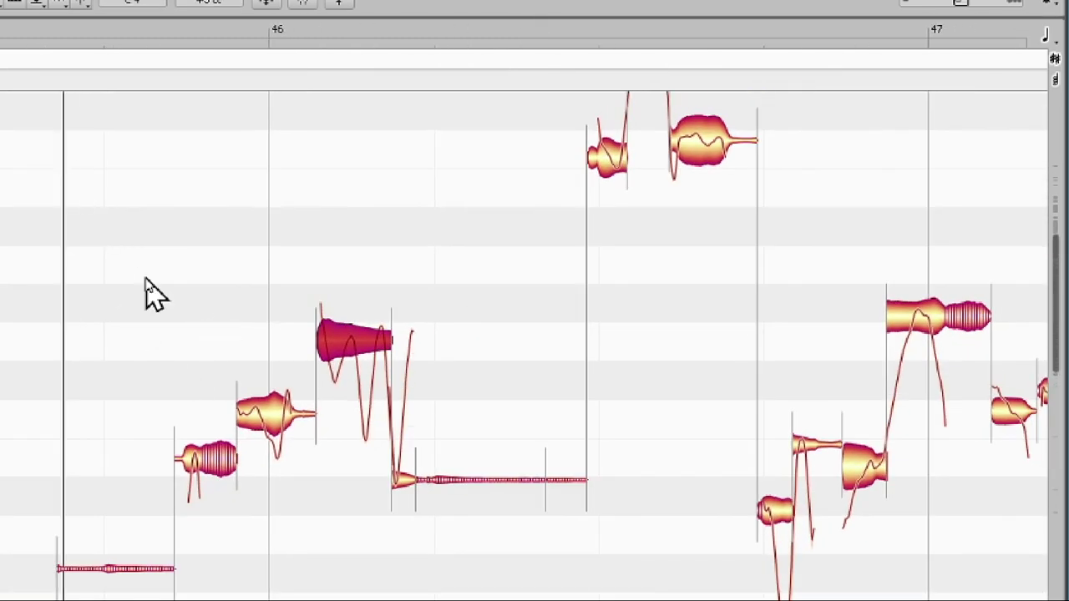
pyautogui.click(72, 42)
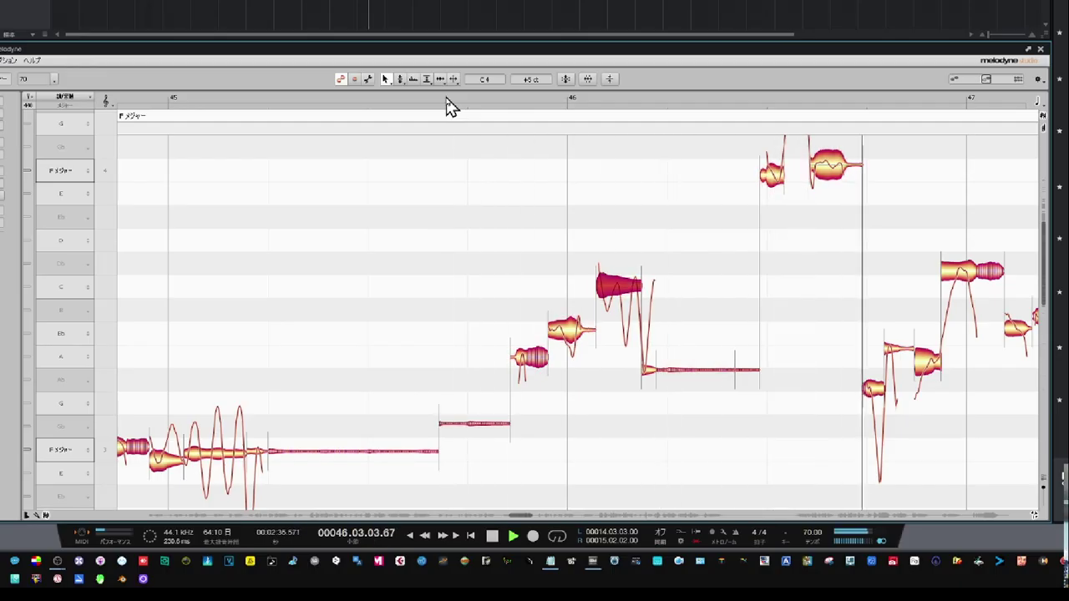
# Lower bar 46's high G4 note to +10 ct and raise the F4 note before it to +1 ct.
pyautogui.press('space')
pyautogui.click(734, 209)
pyautogui.moveTo(733, 182); pyautogui.dragTo(618, 366)
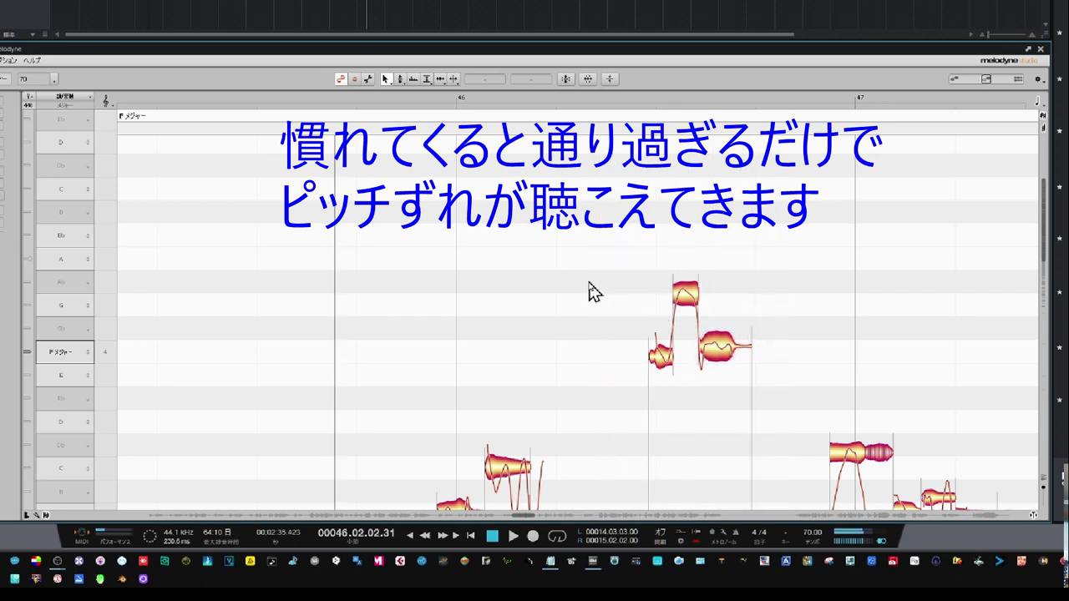
pyautogui.click(692, 296)
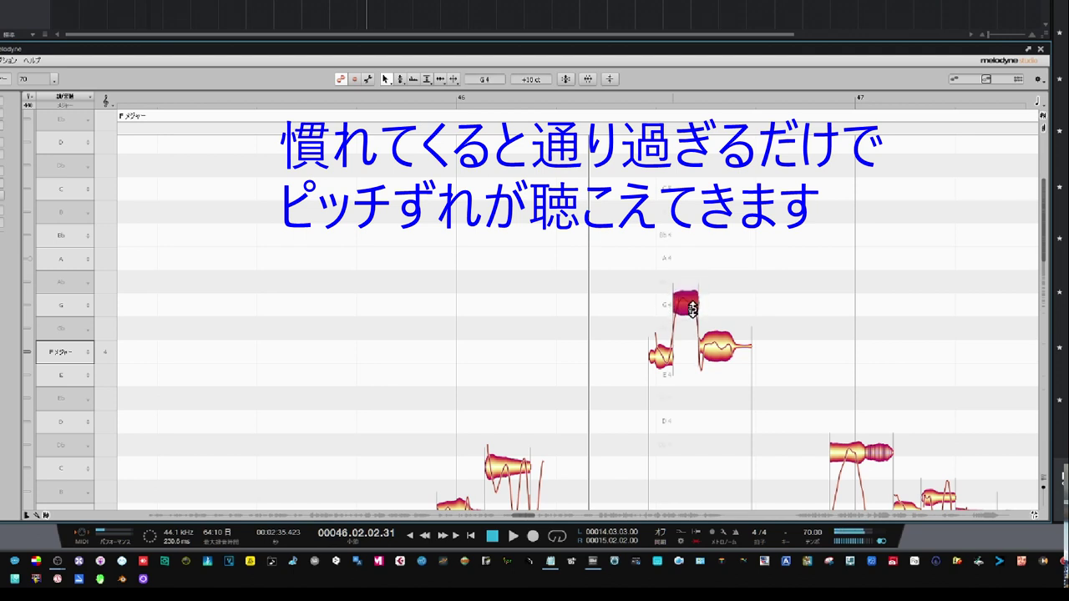
pyautogui.click(662, 359)
pyautogui.doubleClick(667, 359)
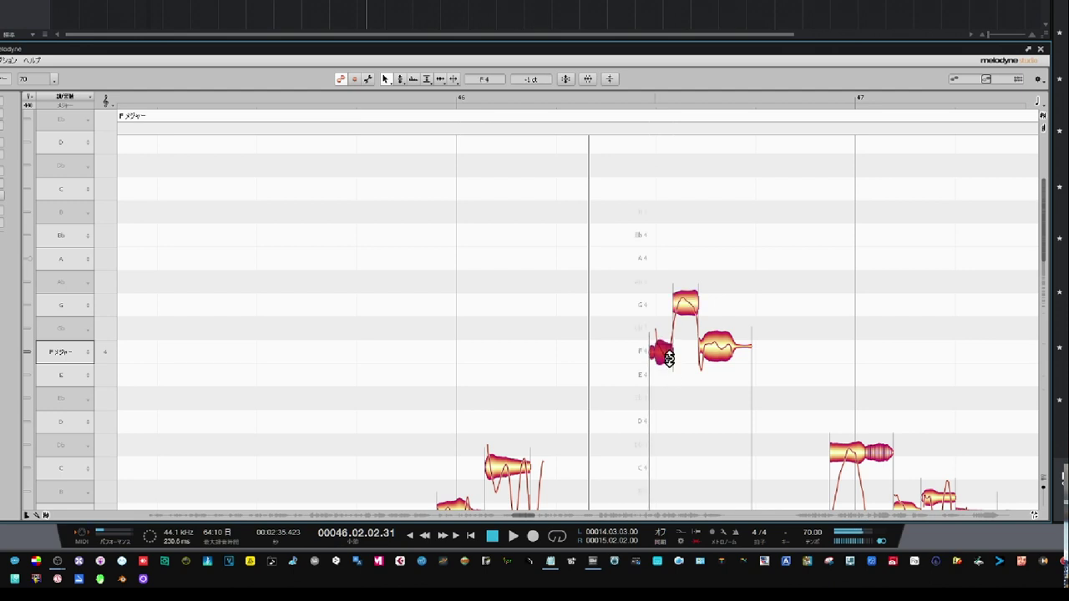
# Replay the corrected notes from the start of bar 46 and listen on into bar 49.
pyautogui.doubleClick(478, 296)
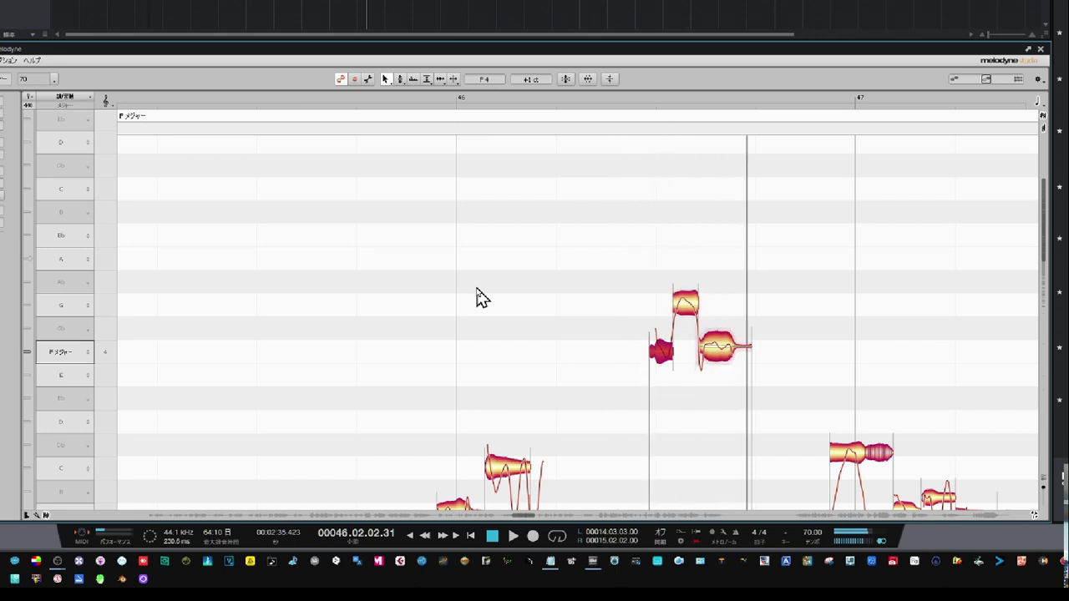
pyautogui.press('space')
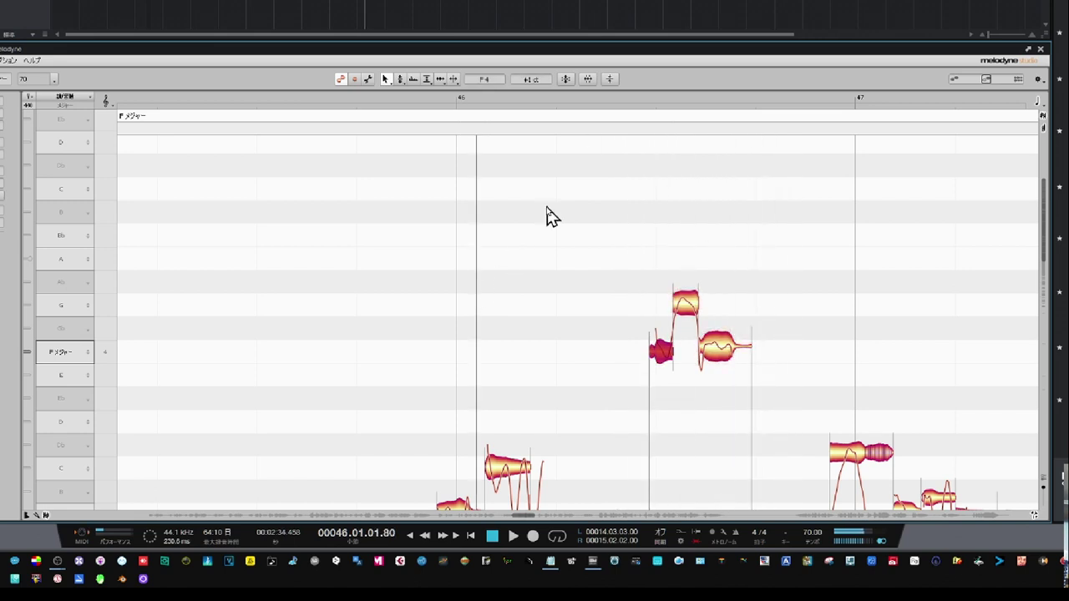
pyautogui.click(588, 101)
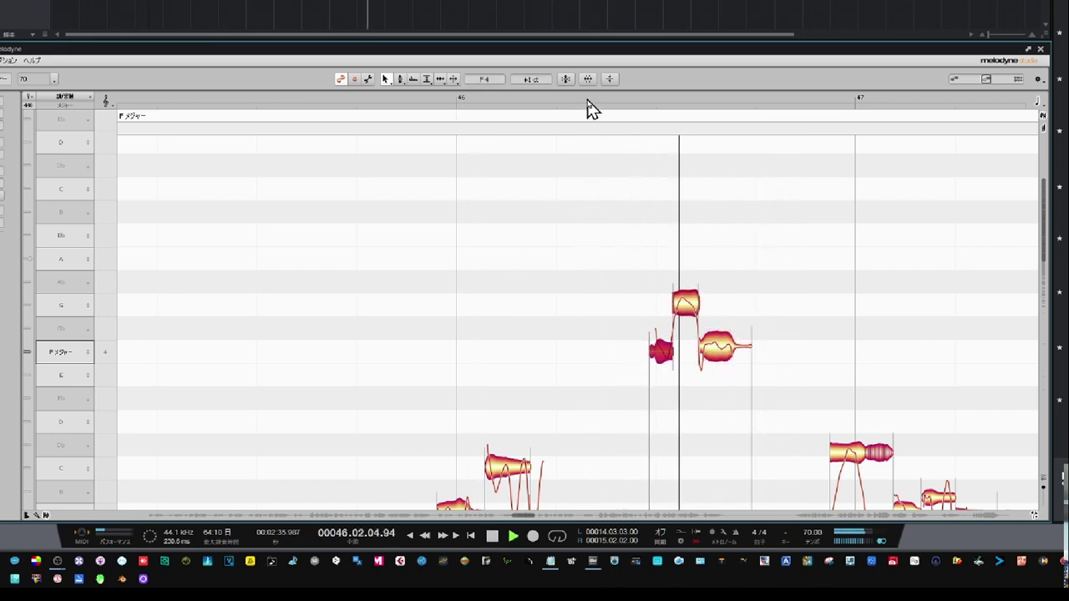
pyautogui.click(843, 201)
pyautogui.click(865, 334)
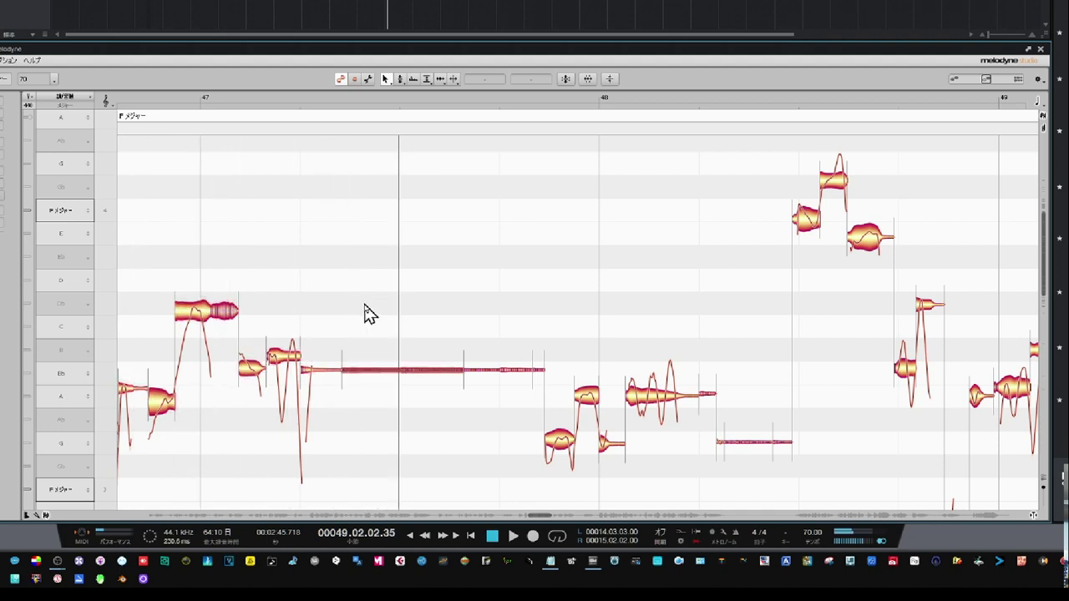
# Lower the note spanning the start of bar 47 to C4 +1 ct.
pyautogui.click(199, 316)
pyautogui.moveTo(197, 317); pyautogui.dragTo(198, 328)
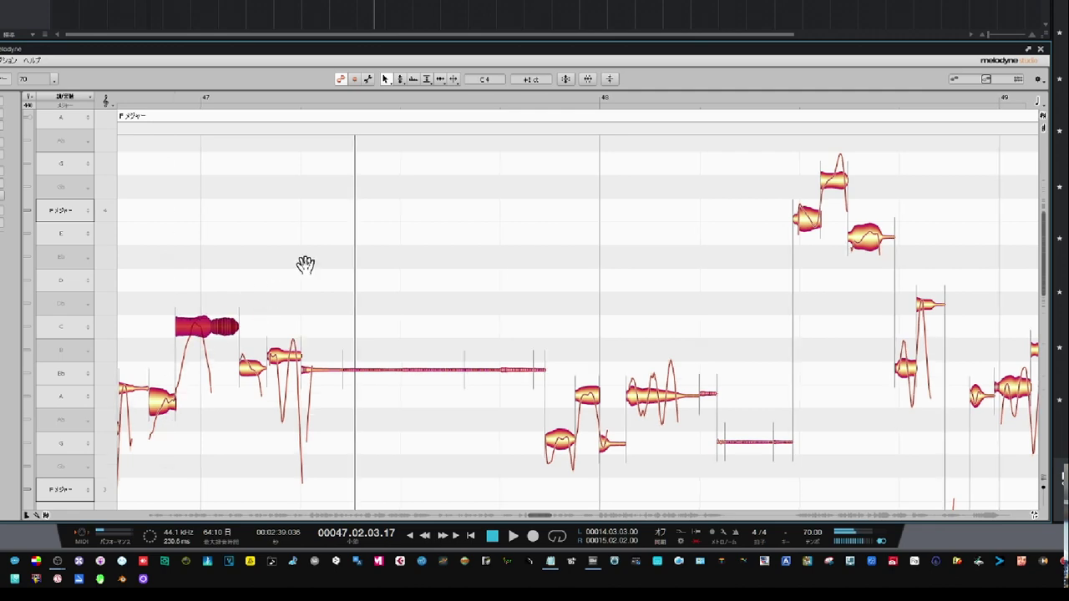
pyautogui.moveTo(306, 264); pyautogui.dragTo(534, 253)
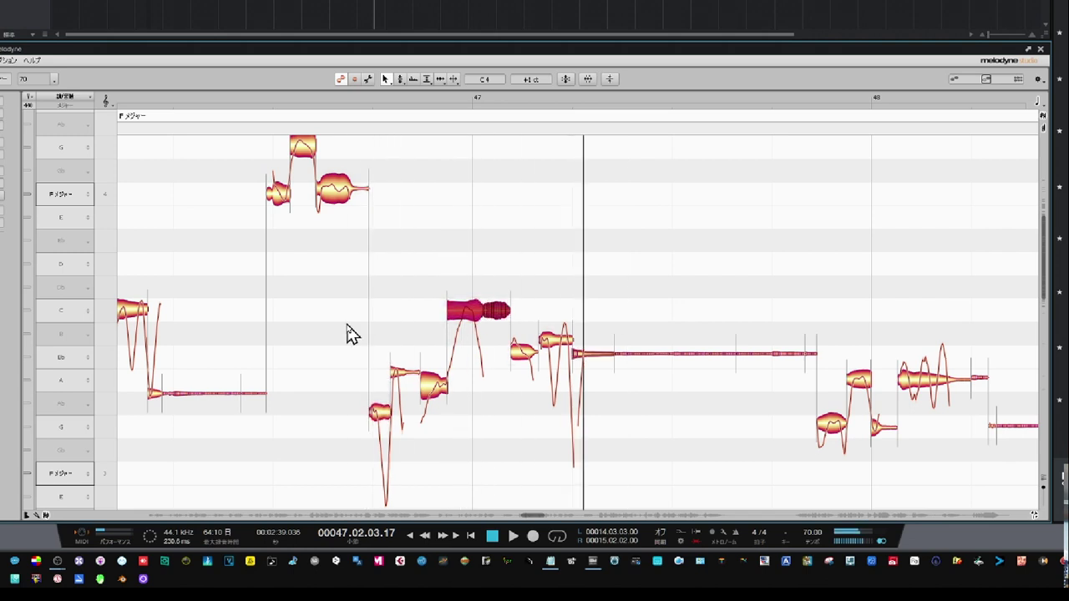
# Join the three notes following bar 47's long C4 into one note by removing their separations, and select the joined note.
pyautogui.moveTo(518, 290); pyautogui.dragTo(614, 382)
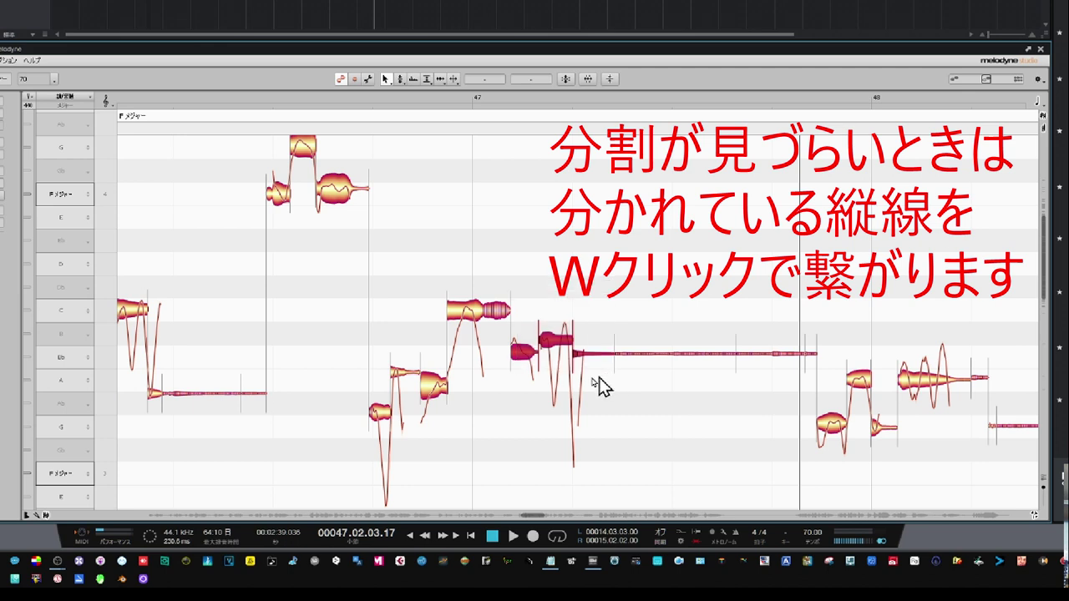
pyautogui.rightClick(557, 350)
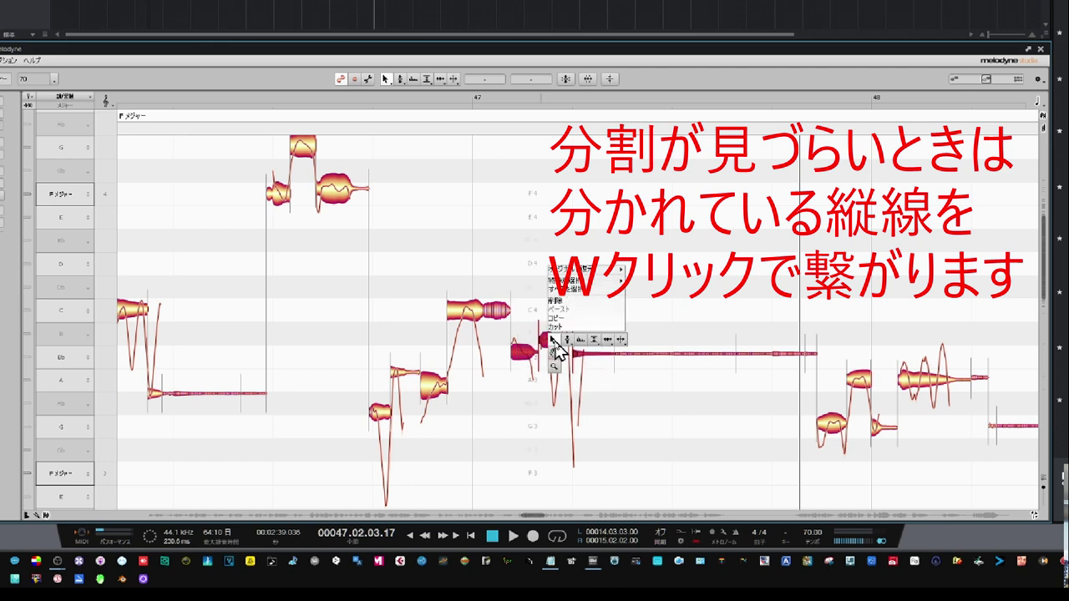
pyautogui.click(685, 317)
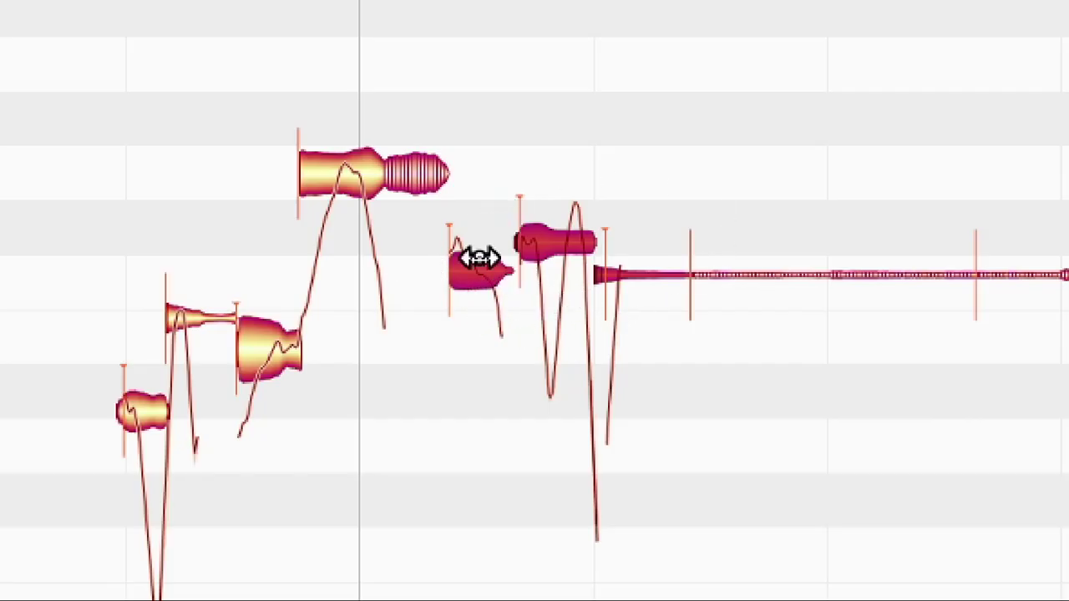
pyautogui.moveTo(464, 50); pyautogui.dragTo(650, 355)
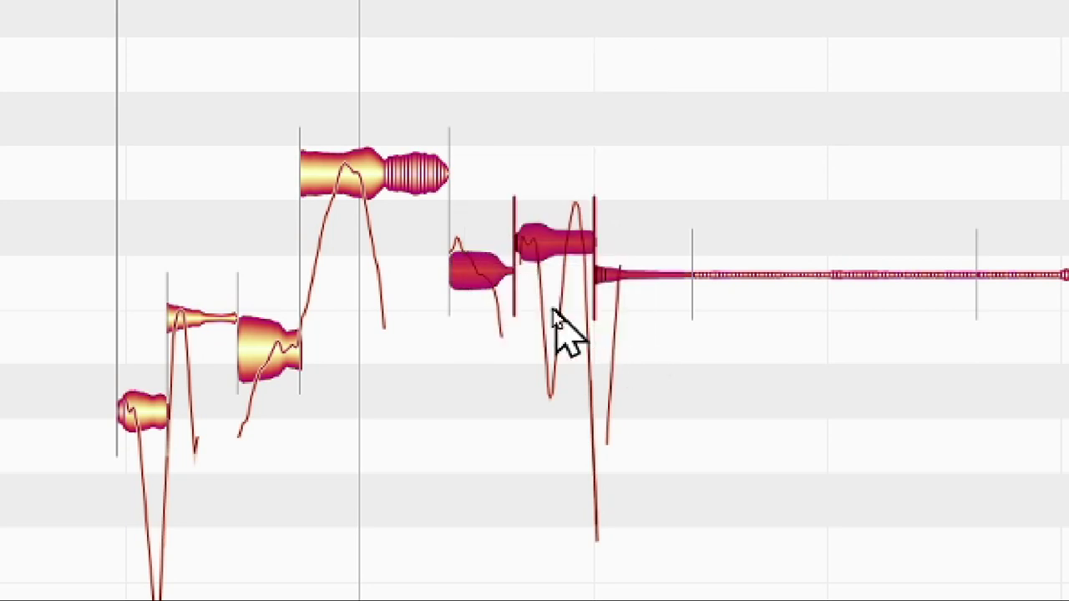
pyautogui.doubleClick(513, 248)
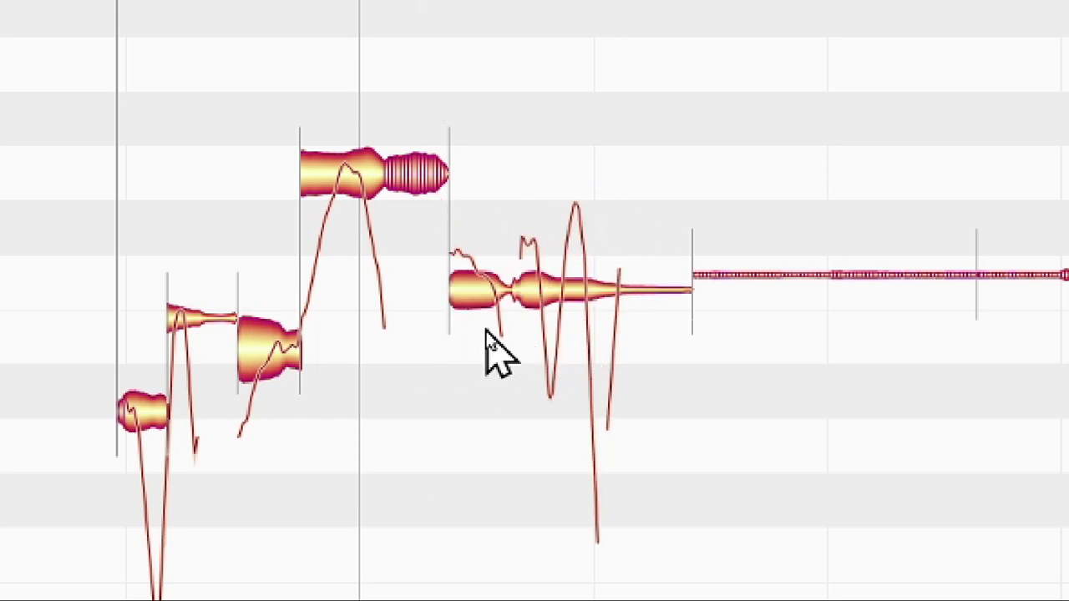
pyautogui.click(527, 301)
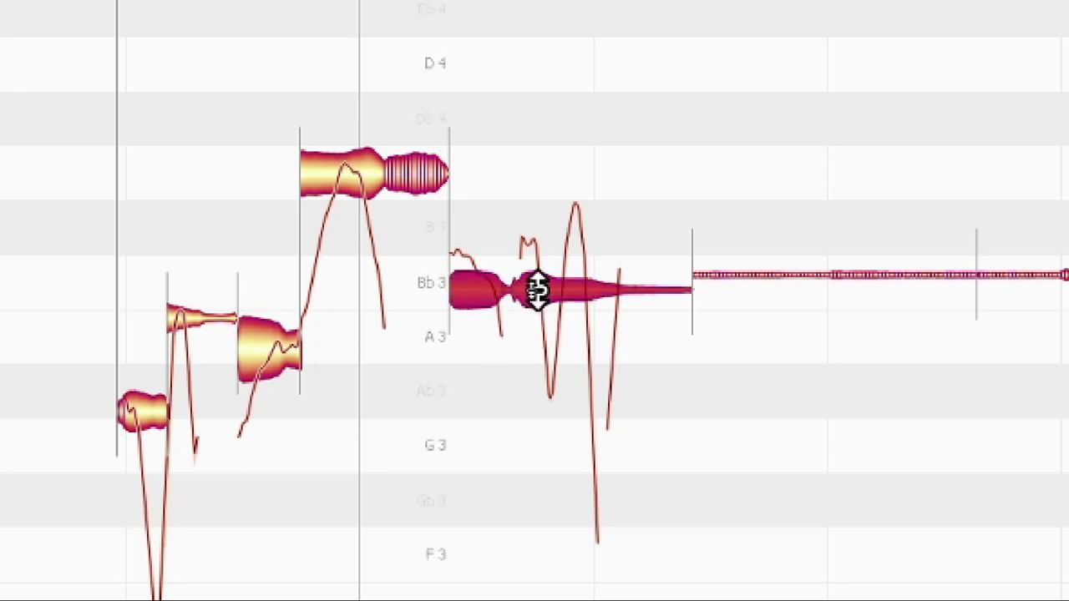
pyautogui.moveTo(537, 289); pyautogui.dragTo(538, 289)
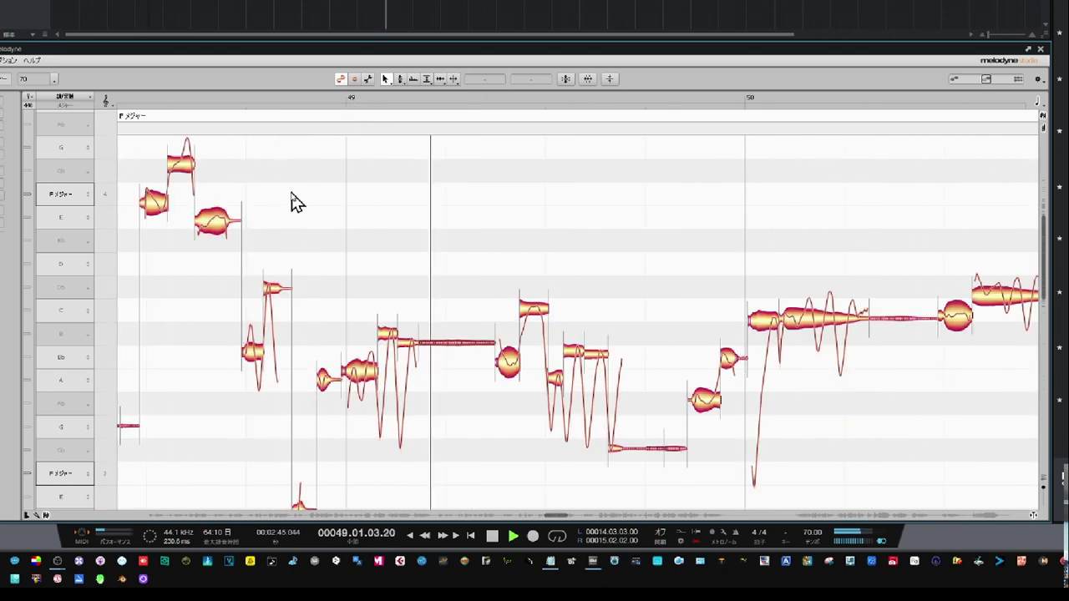
# Check the A3 note leading into bar 49 and lower bar 49's first note to A3 +15 ct.
pyautogui.press('space')
pyautogui.click(328, 386)
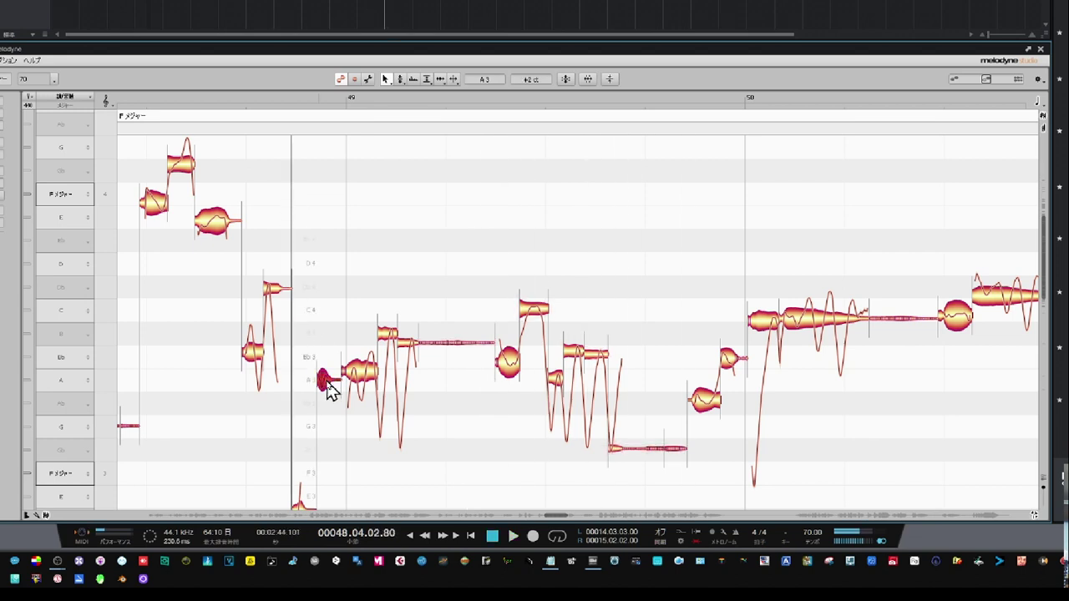
pyautogui.click(360, 377)
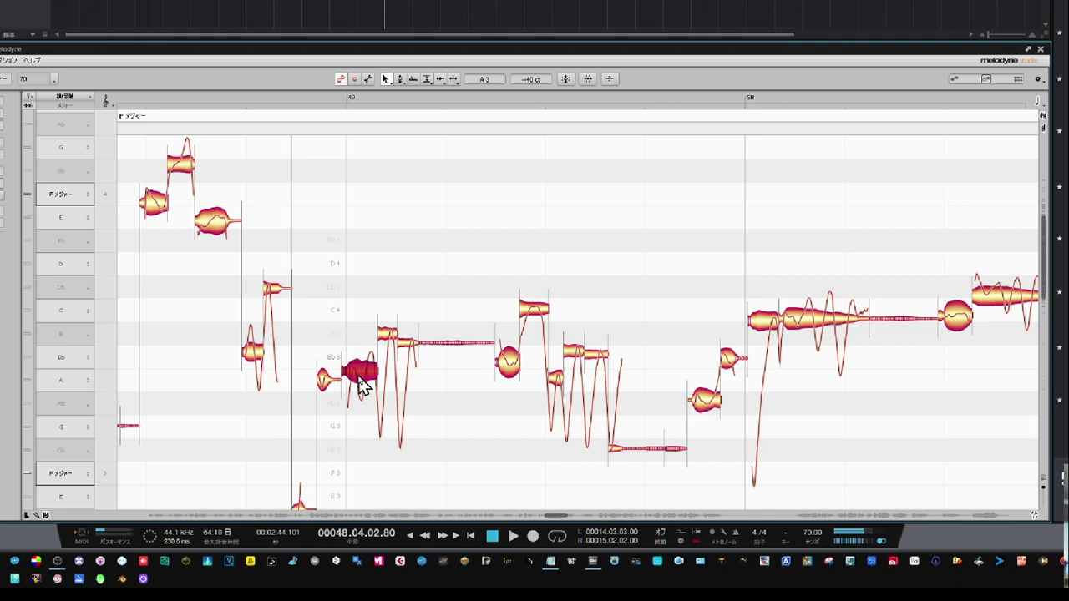
pyautogui.moveTo(362, 386); pyautogui.dragTo(363, 377)
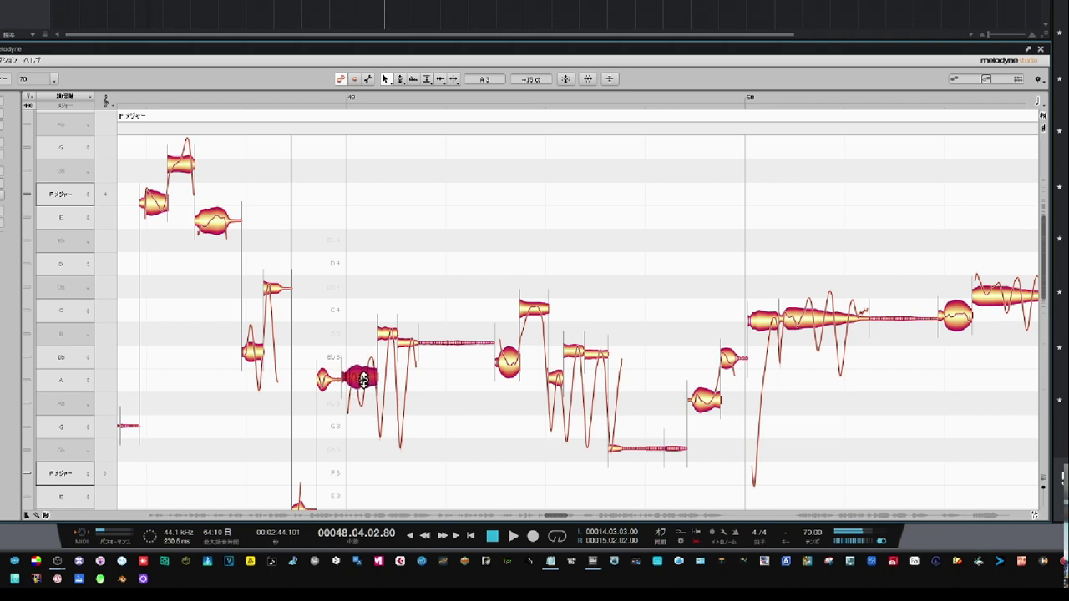
# Listen on from the end of bar 48 and raise bar 50's second sustained note to Db4 -10 ct.
pyautogui.click(284, 99)
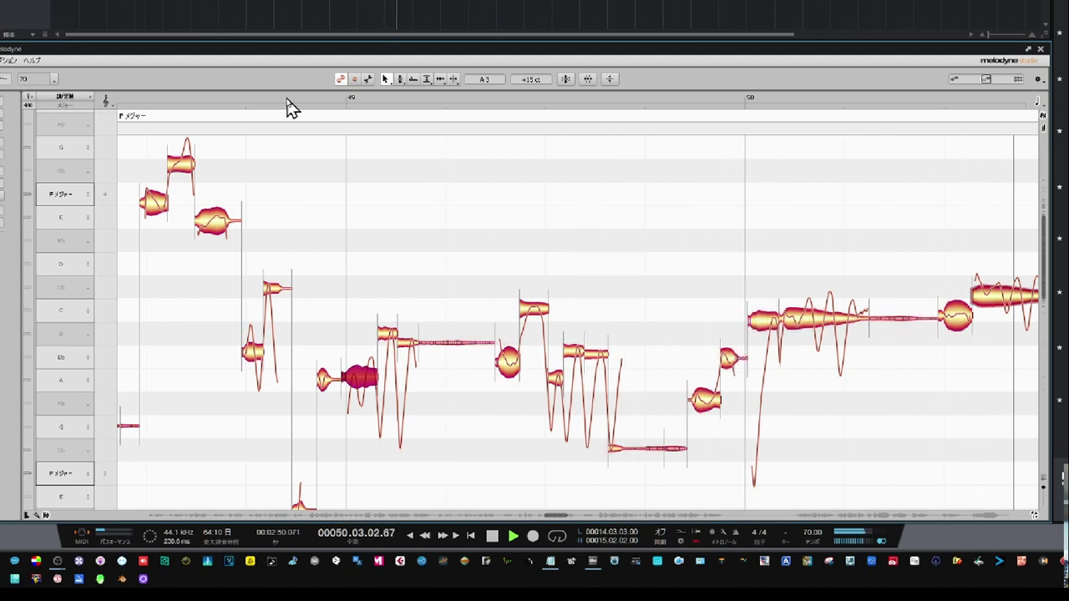
pyautogui.click(462, 180)
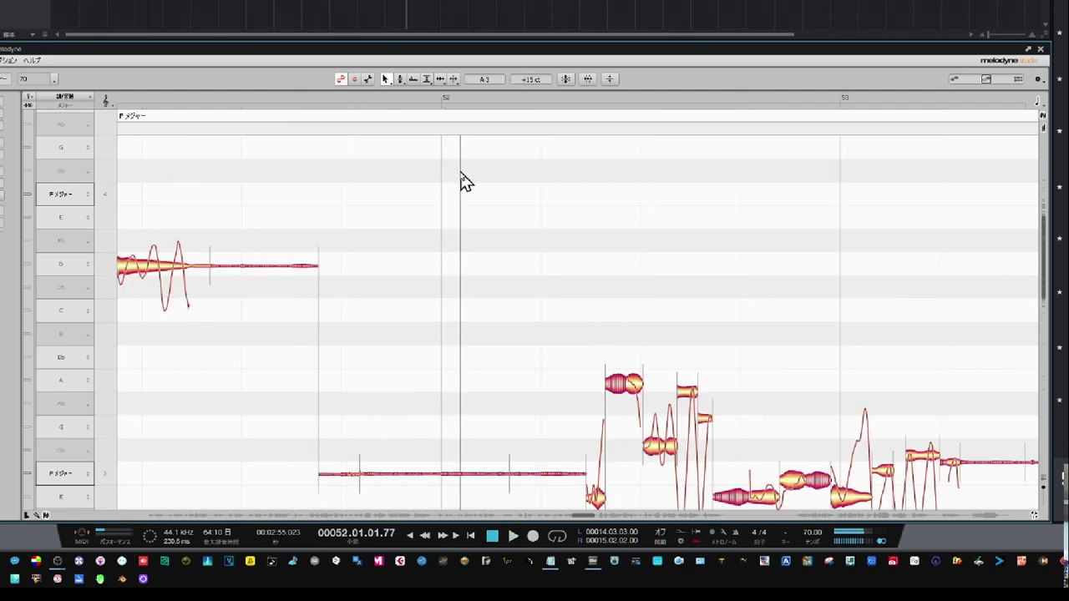
pyautogui.moveTo(198, 193); pyautogui.dragTo(640, 208)
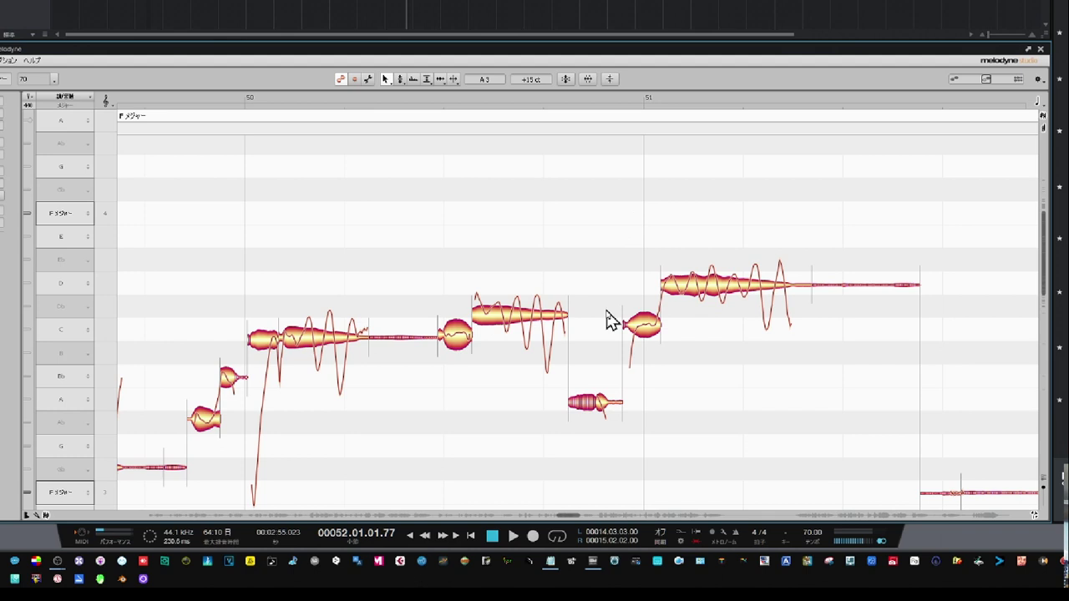
pyautogui.click(519, 320)
pyautogui.moveTo(519, 319); pyautogui.dragTo(521, 307)
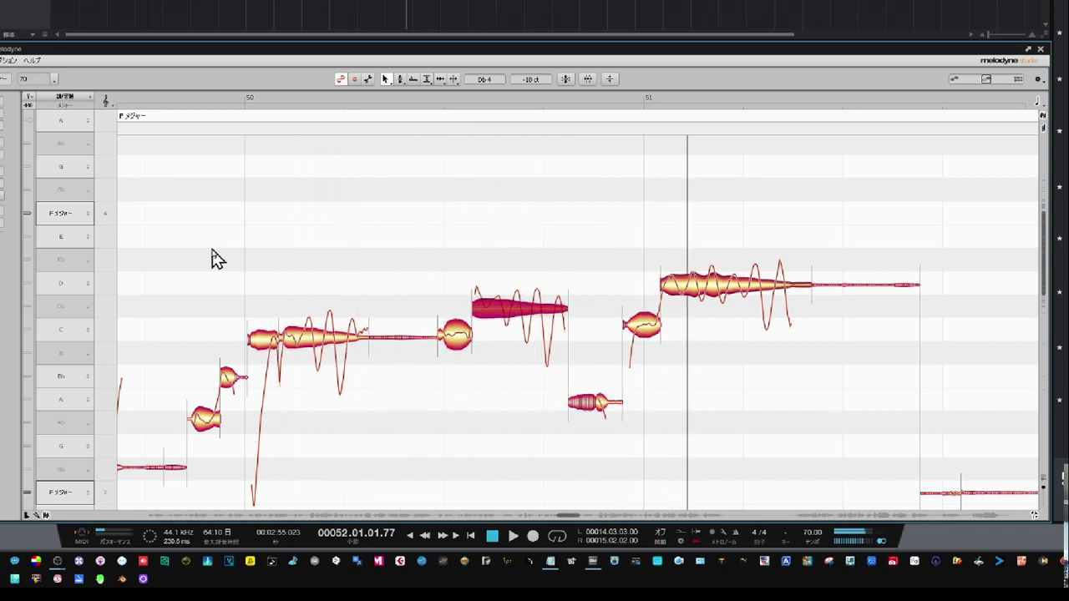
# Replay from the raised Db4 note in bar 50 on into bar 53.
pyautogui.click(501, 196)
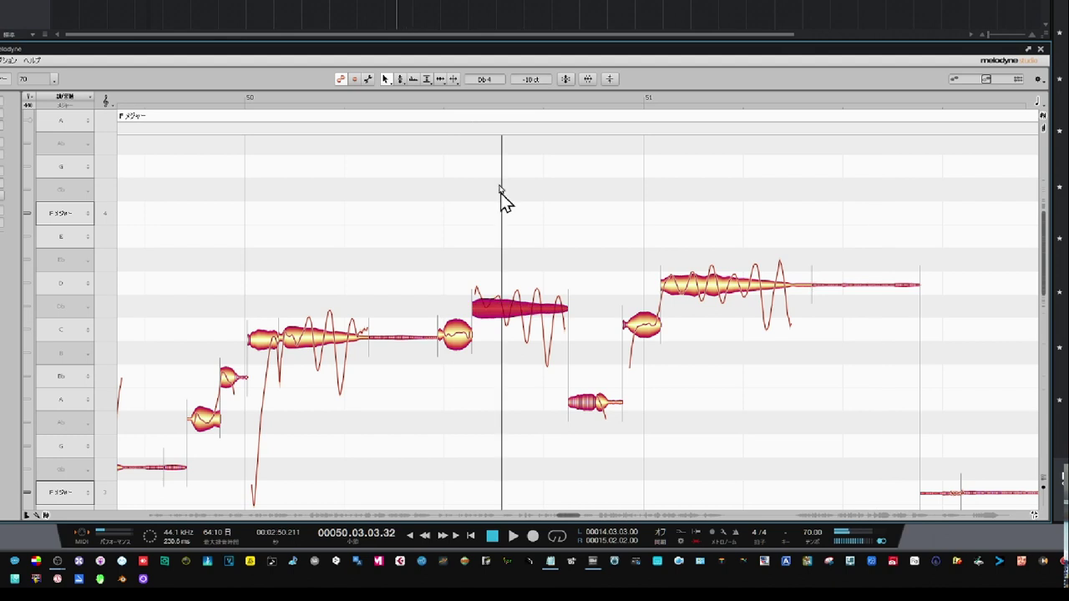
pyautogui.press('space')
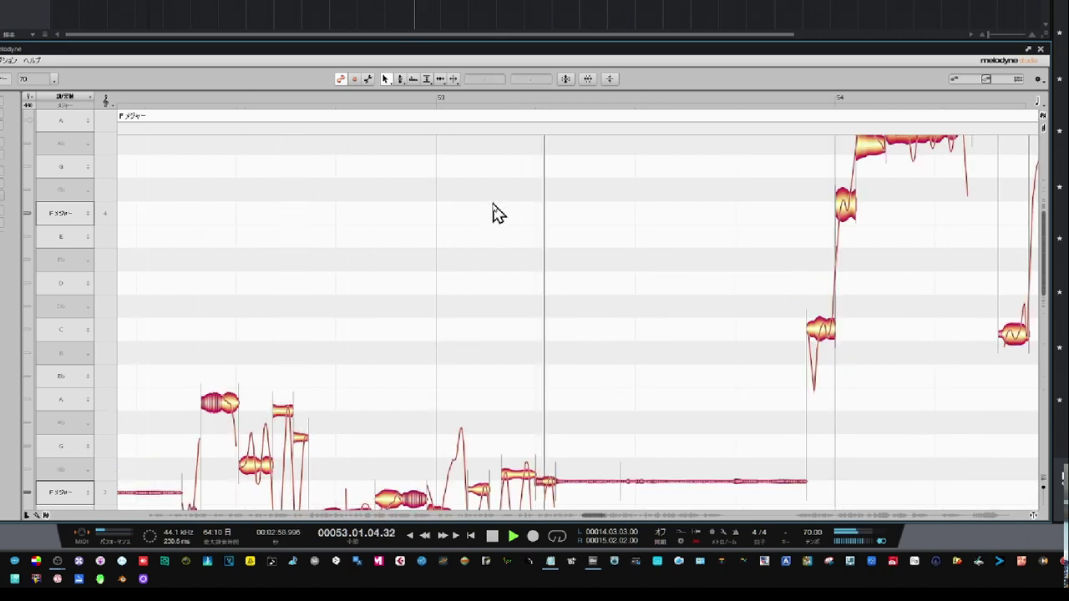
pyautogui.click(669, 219)
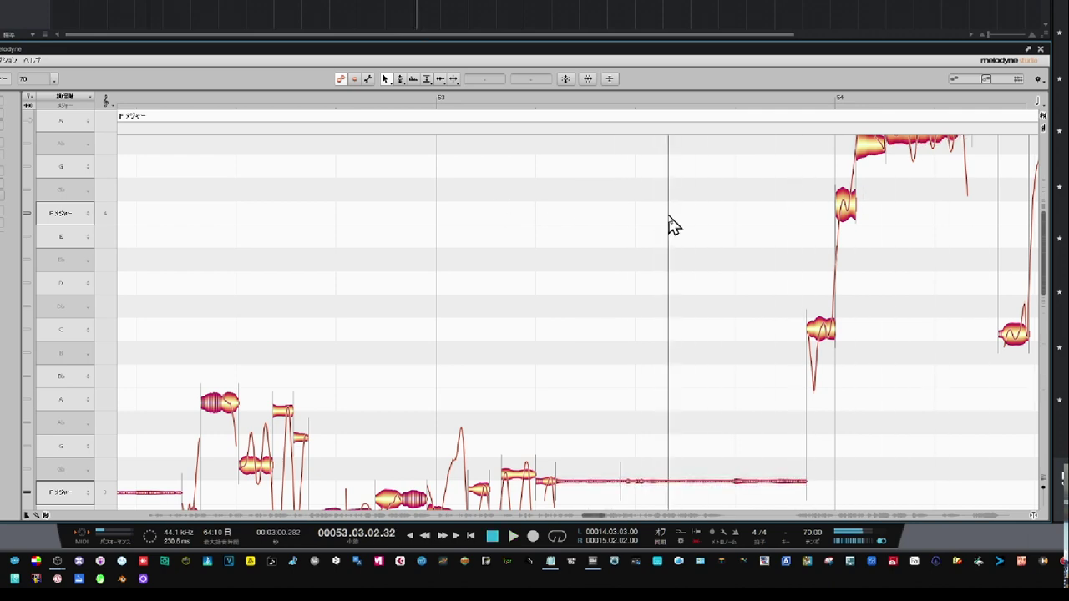
# Try lowering bar 54's first note to E4 -12 ct and audition the phrase.
pyautogui.moveTo(752, 225); pyautogui.dragTo(493, 248)
pyautogui.click(559, 373)
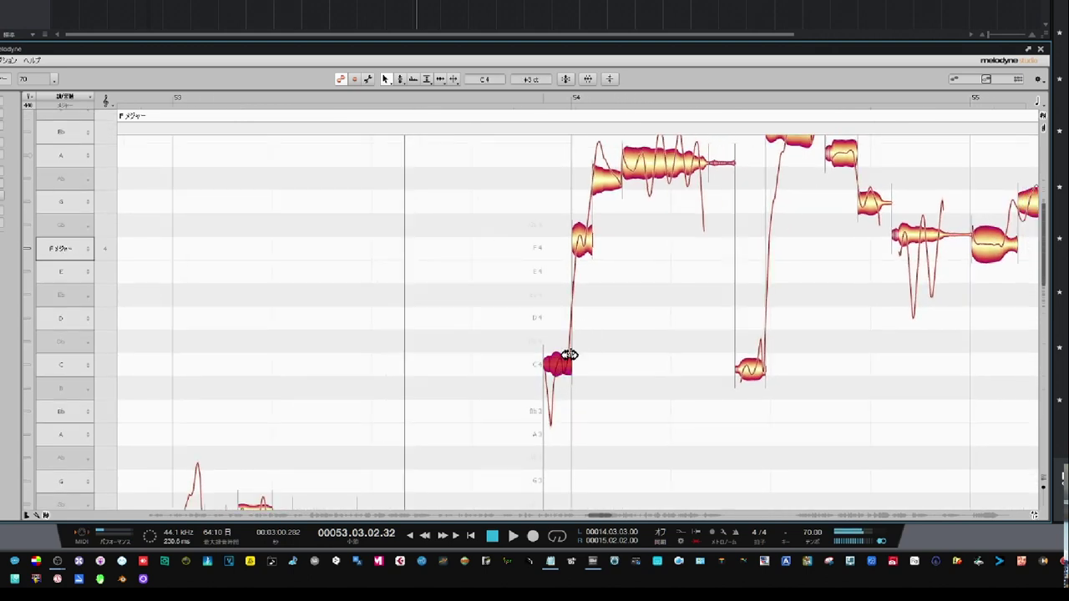
pyautogui.click(587, 249)
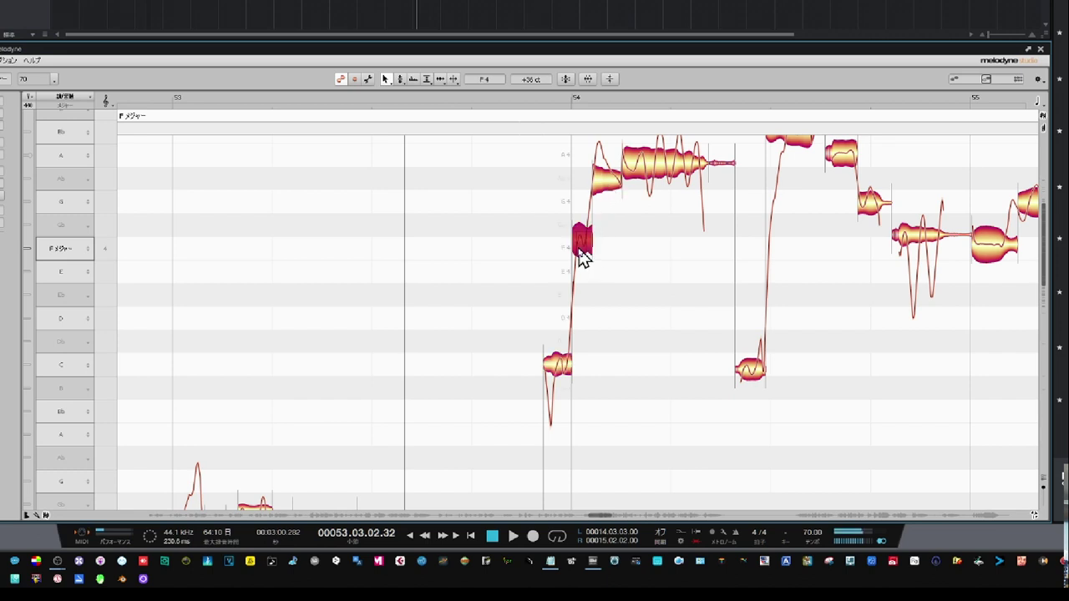
pyautogui.moveTo(584, 258); pyautogui.dragTo(588, 280)
pyautogui.click(515, 286)
pyautogui.doubleClick(513, 287)
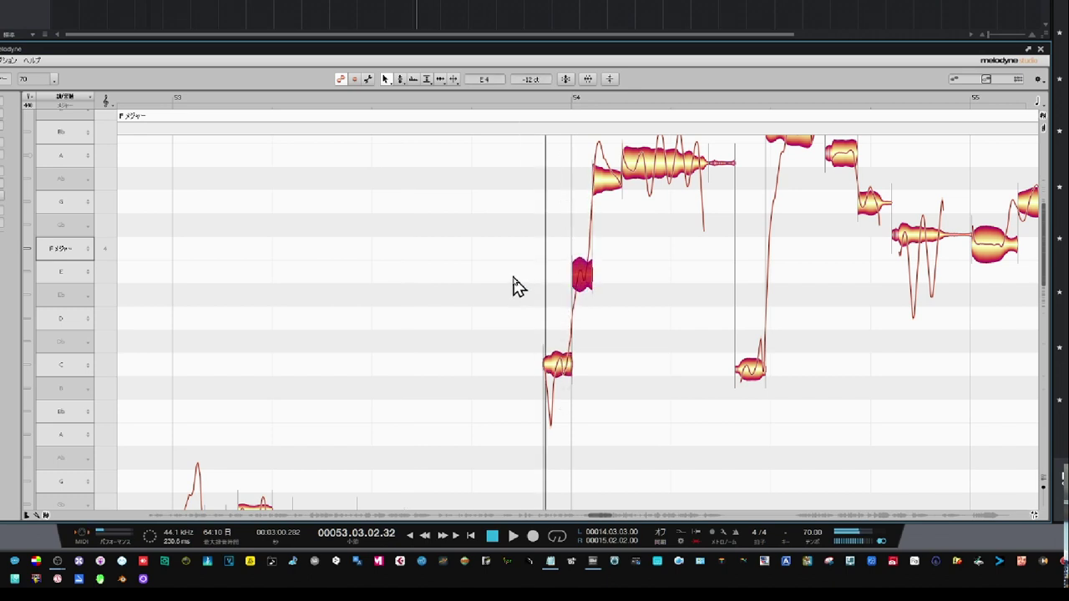
# Raise bar 54's first note to F4 -16 ct and replay from just before bar 54.
pyautogui.click(559, 275)
pyautogui.moveTo(585, 284); pyautogui.dragTo(590, 256)
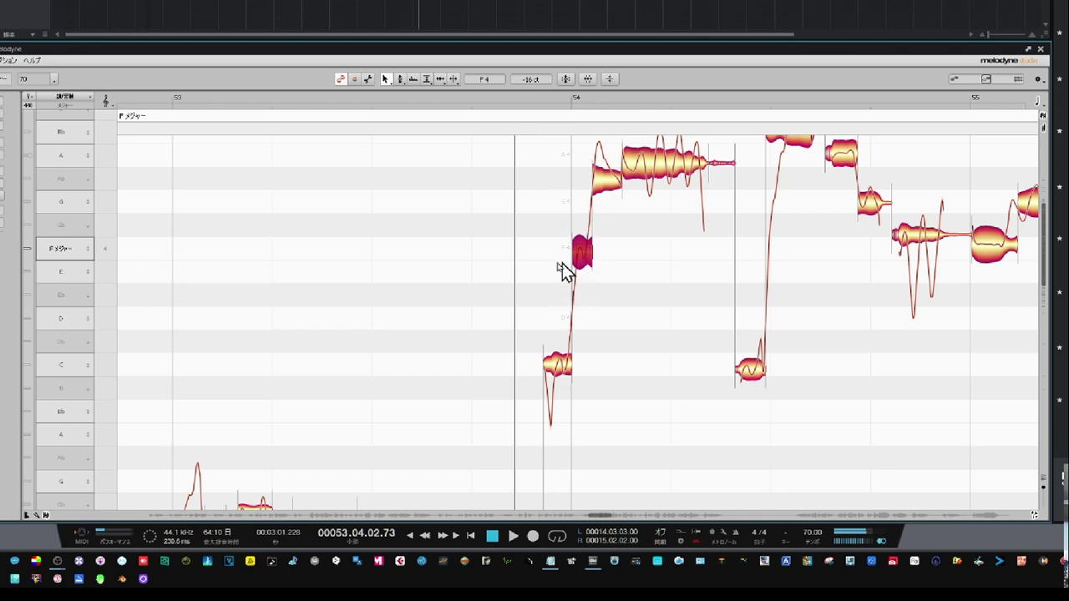
pyautogui.press('space')
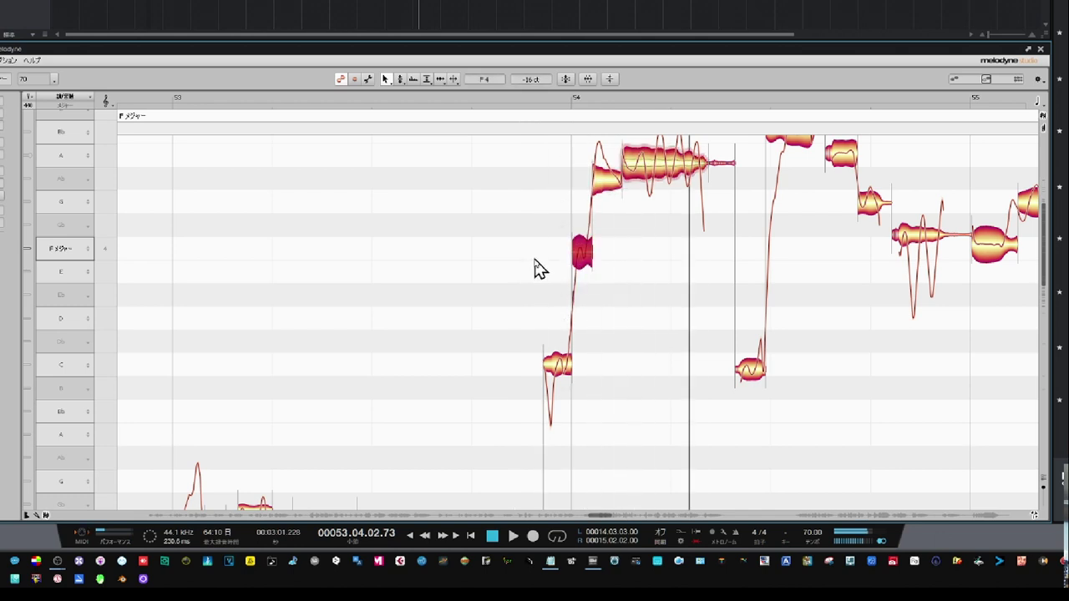
pyautogui.press('space')
# Raise bar 54's sustained A4 note and its thin tail closer to the centre of A4.
pyautogui.moveTo(647, 274); pyautogui.dragTo(561, 363)
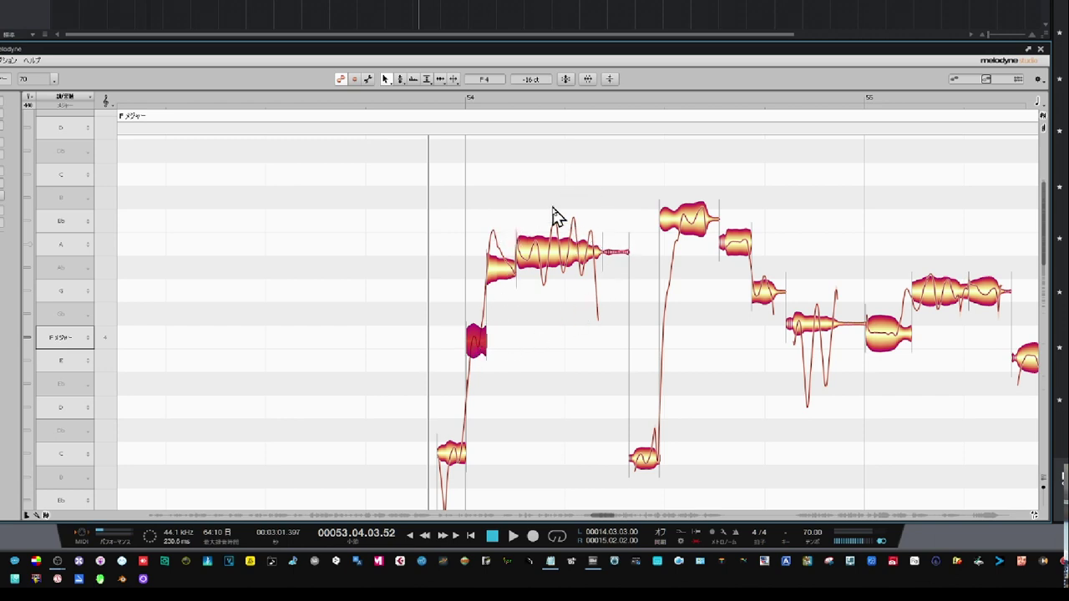
pyautogui.click(557, 266)
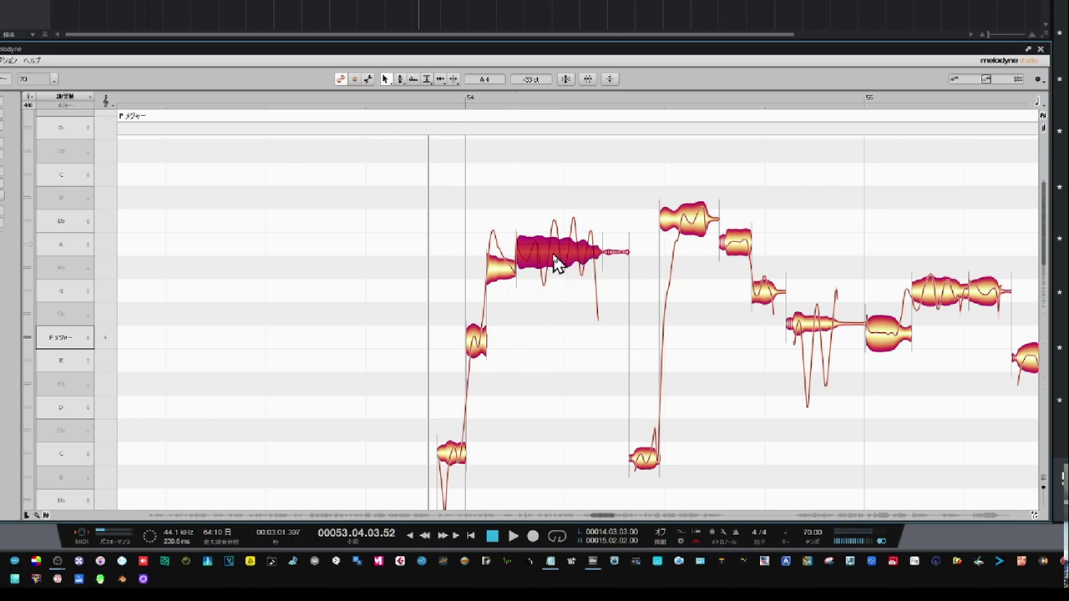
pyautogui.moveTo(557, 265); pyautogui.dragTo(557, 245)
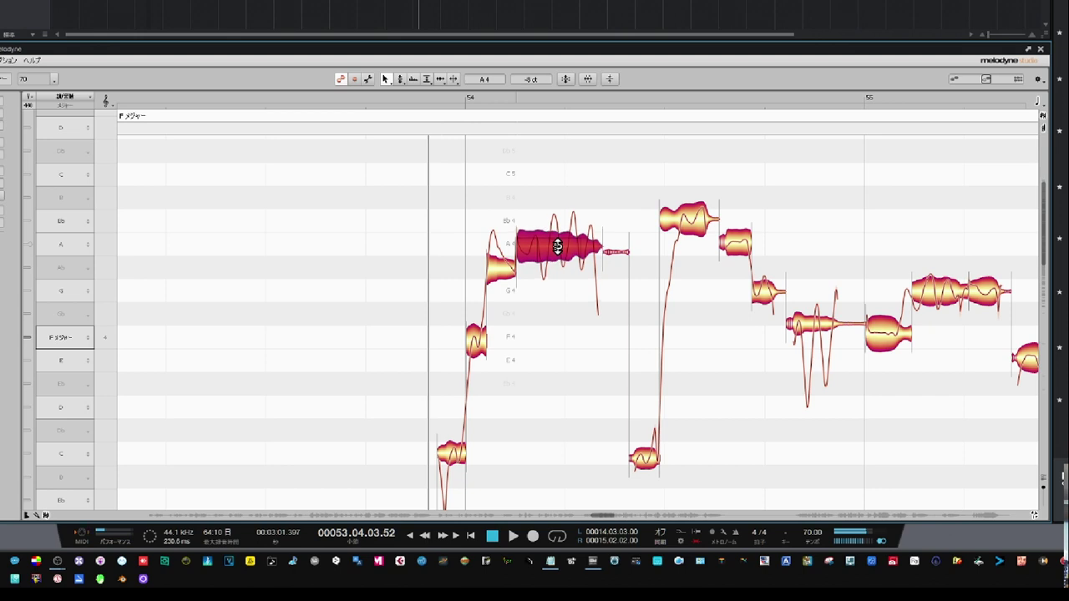
pyautogui.click(615, 262)
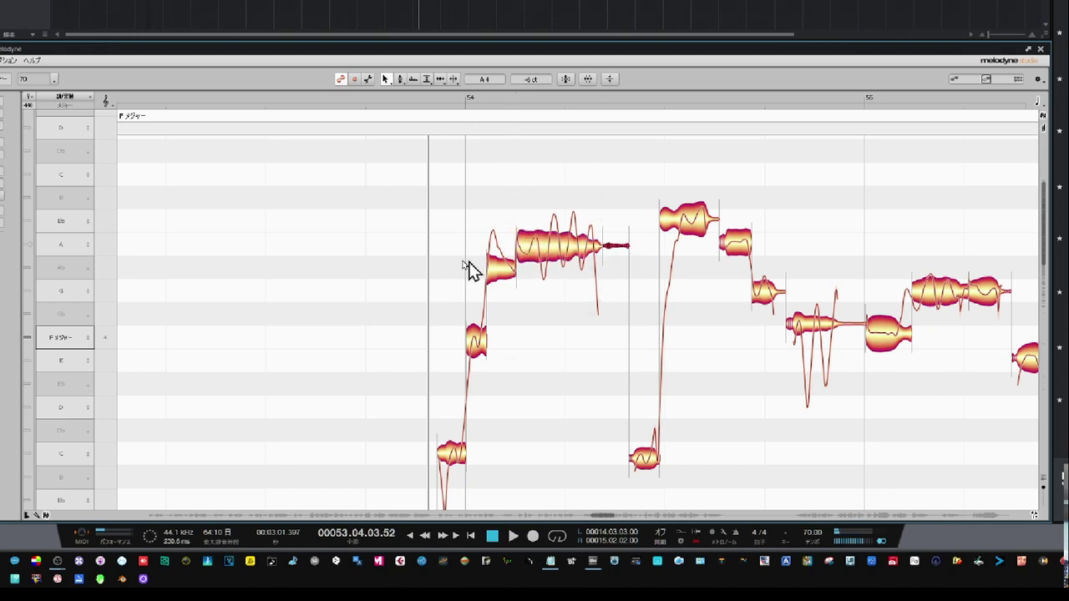
# Replay the phrase from just before bar 54 to check the sustained A4 note.
pyautogui.click(426, 214)
pyautogui.press('space')
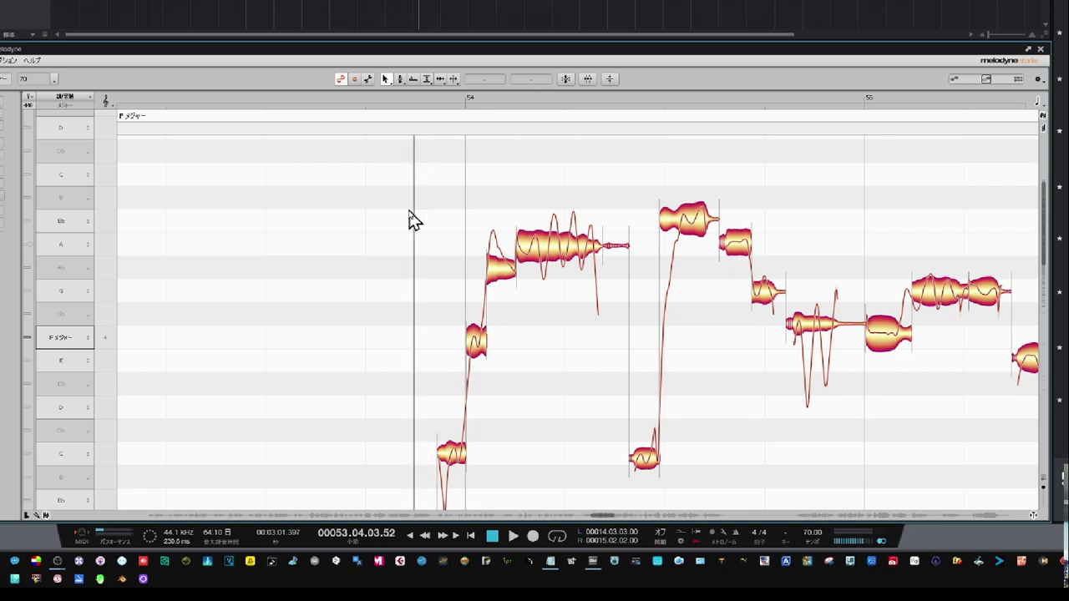
pyautogui.press('space')
pyautogui.press('space')
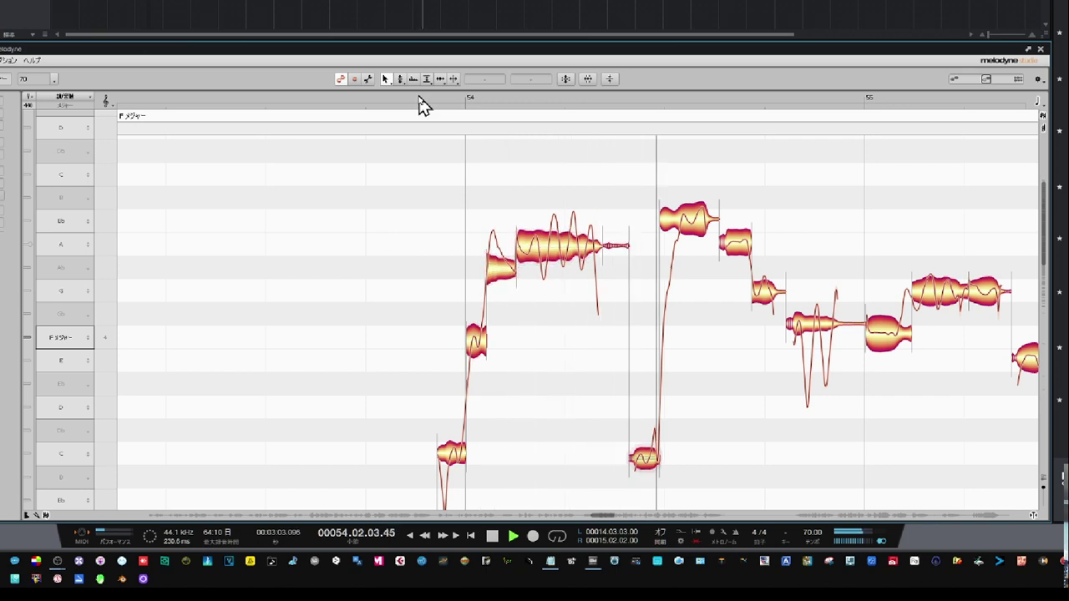
pyautogui.press('space')
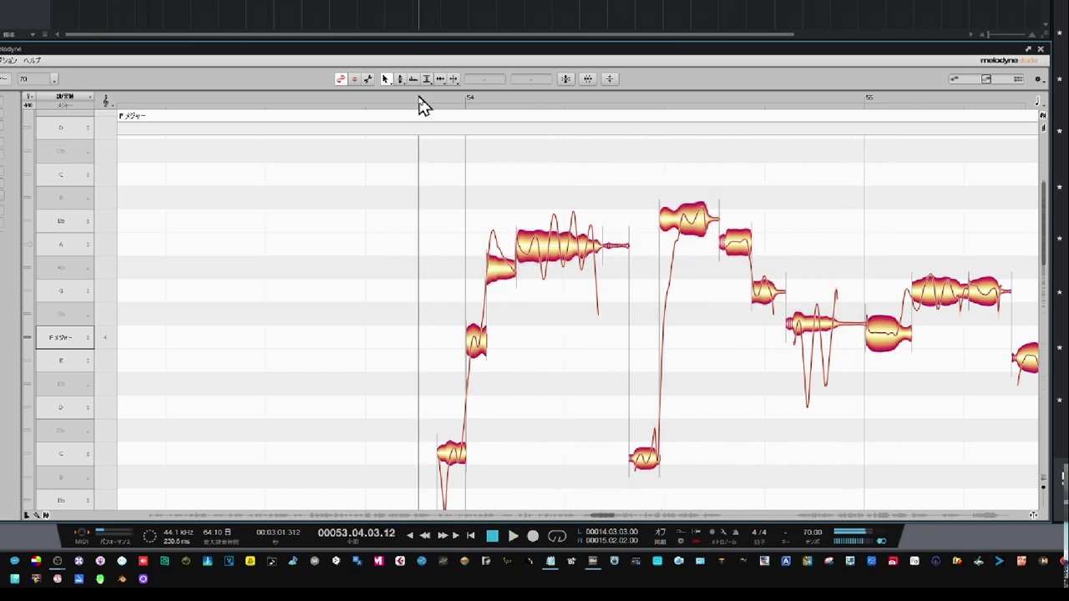
# Lower the wavy last note of bar 54 to F4 +26 ct and replay from just before bar 54 into bar 56.
pyautogui.click(820, 334)
pyautogui.moveTo(818, 328); pyautogui.dragTo(822, 333)
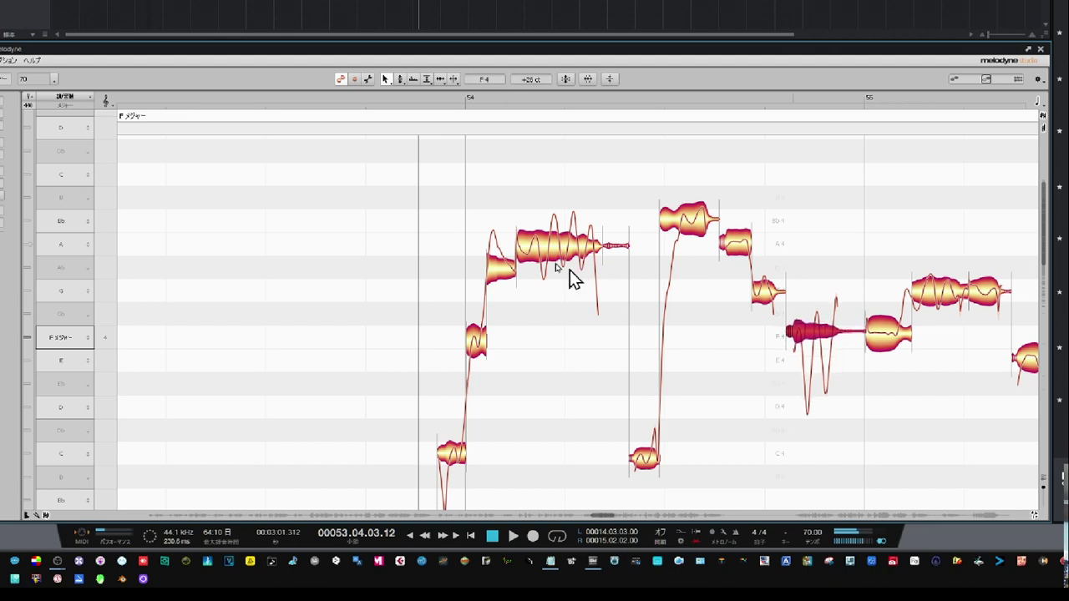
pyautogui.click(422, 98)
pyautogui.press('space')
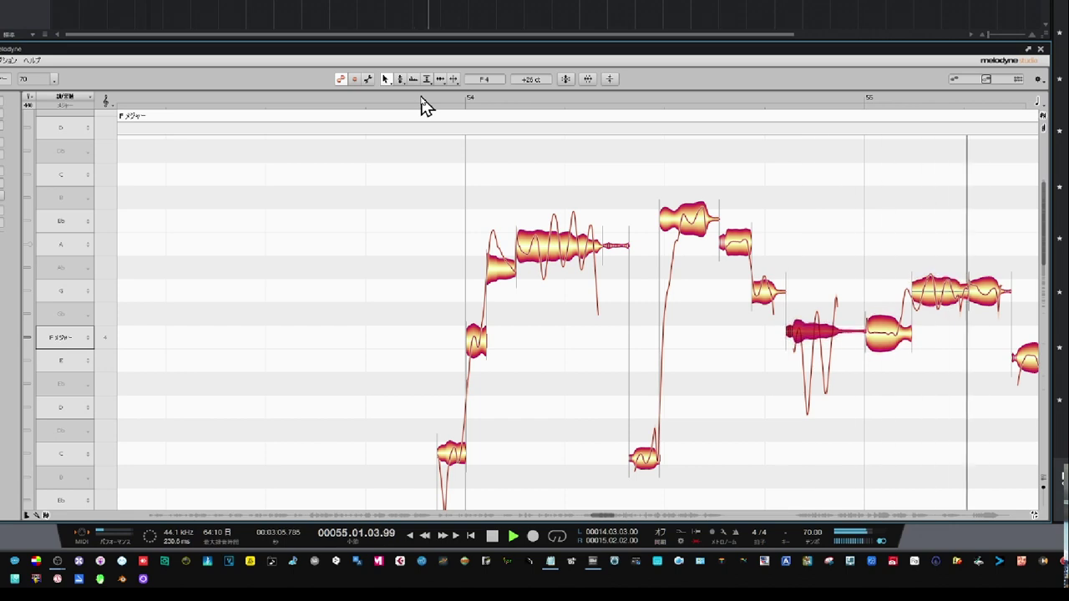
pyautogui.click(362, 199)
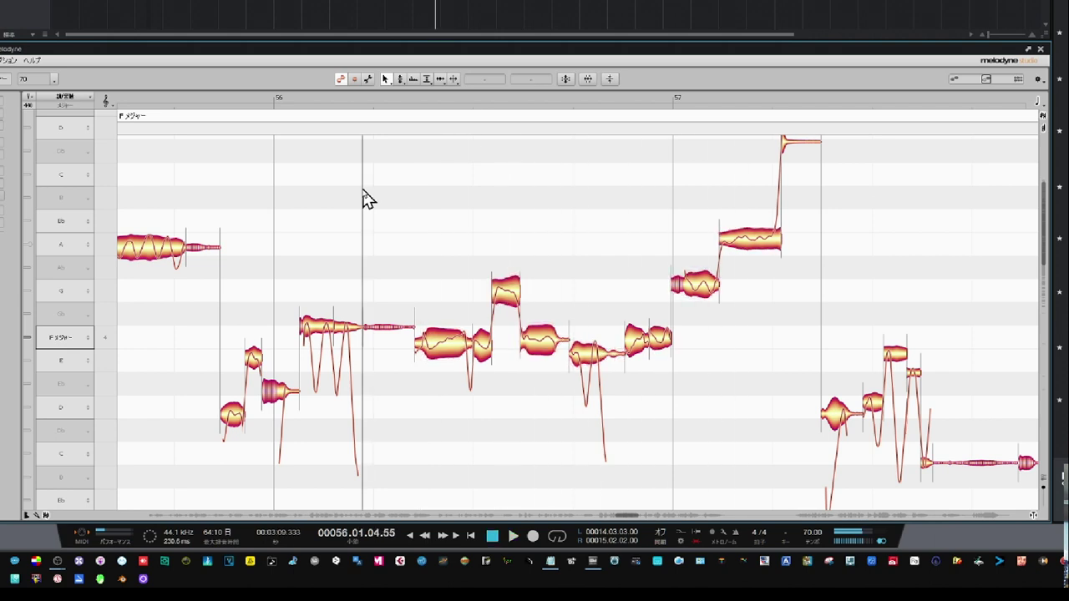
# Lower the E4 note late in bar 56 to E4 +4 ct.
pyautogui.click(598, 361)
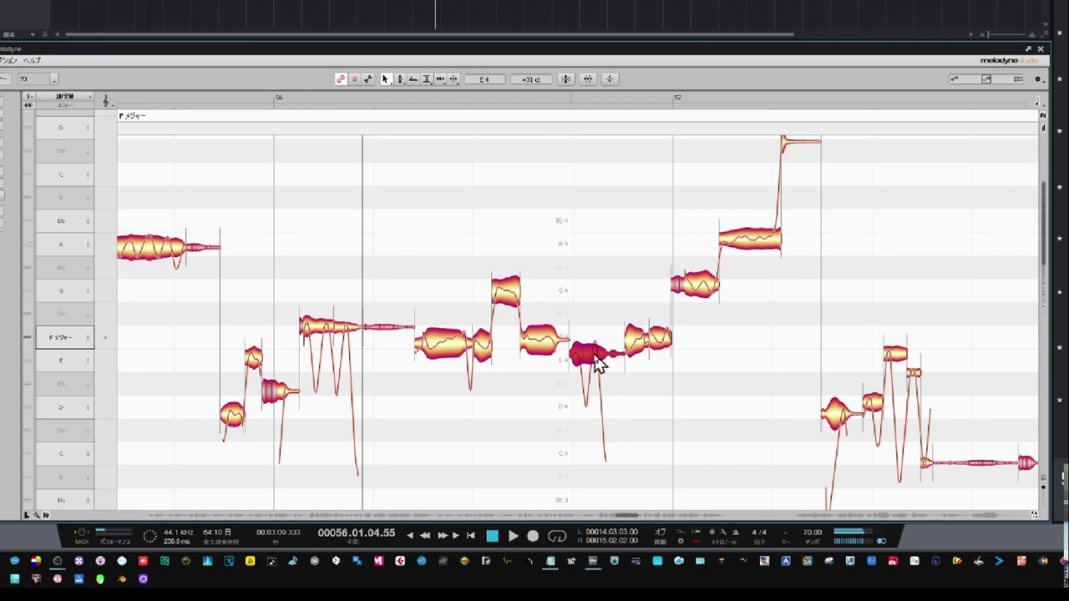
pyautogui.doubleClick(598, 359)
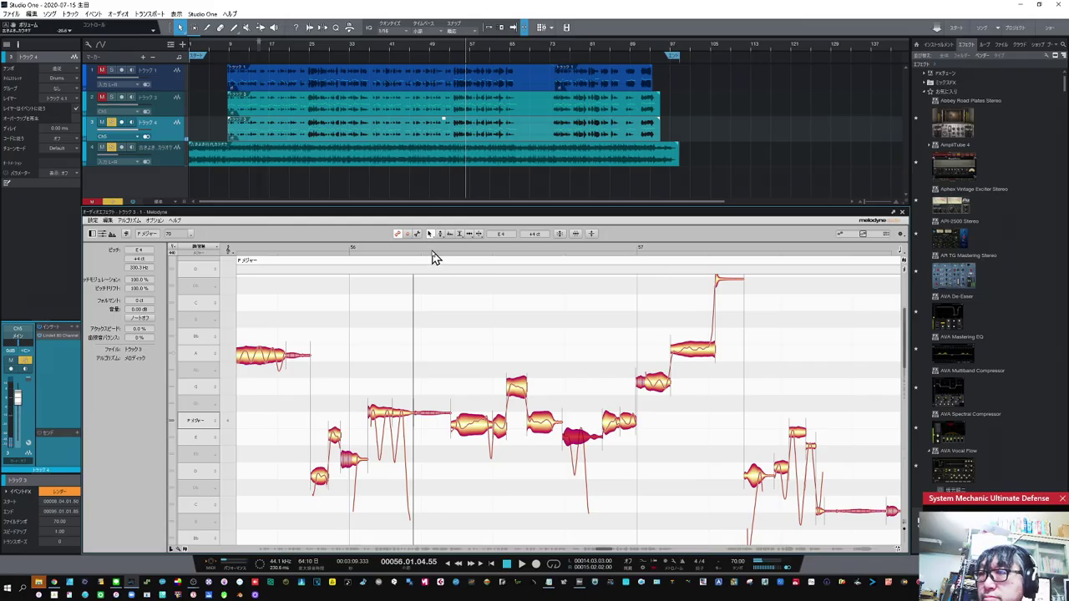
pyautogui.click(432, 256)
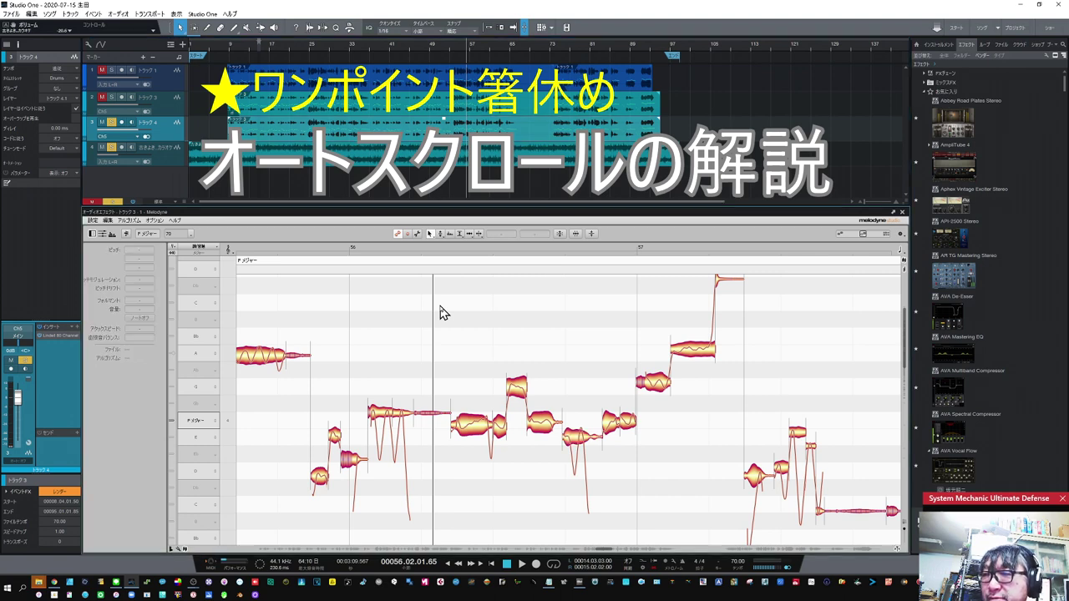
# Go back to the end of bar 53 and replay the corrected vocal through bar 56.
pyautogui.press('space')
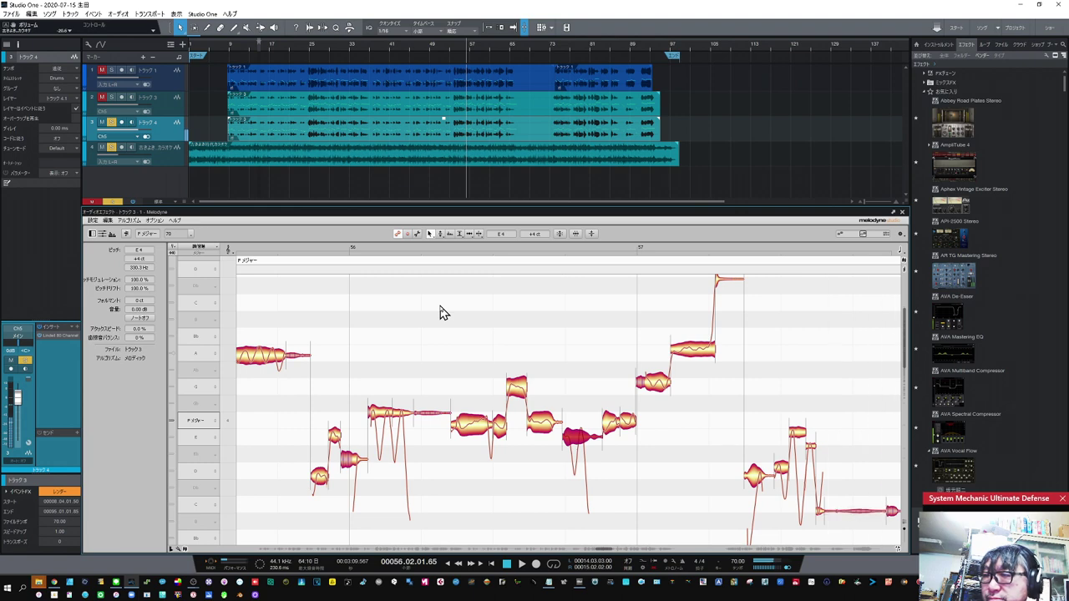
pyautogui.click(443, 312)
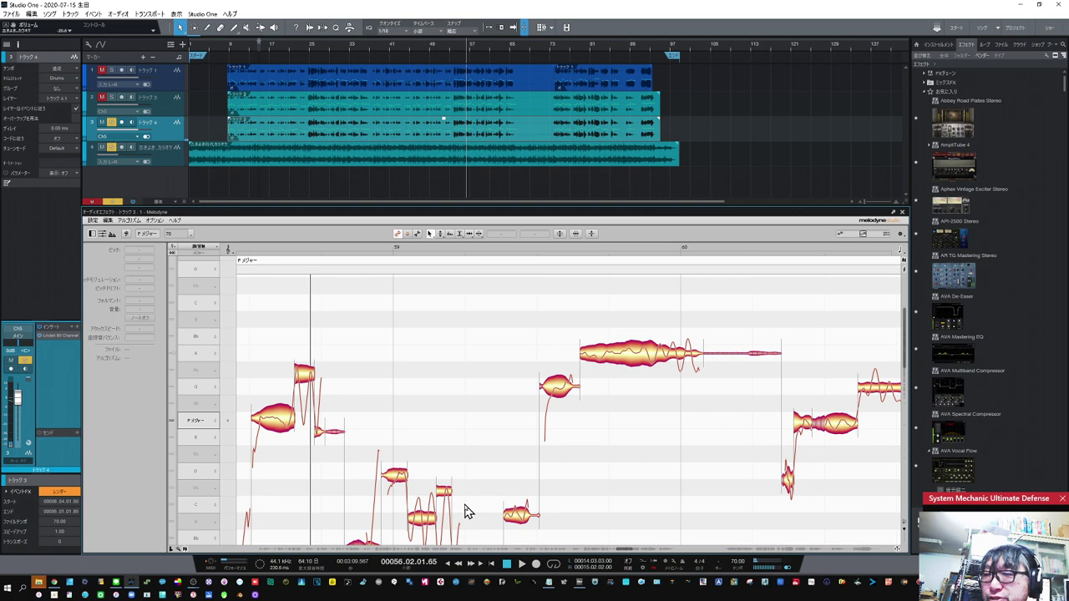
pyautogui.moveTo(614, 549)
pyautogui.mouseDown()
pyautogui.moveTo(626, 558)
pyautogui.moveTo(604, 560)
pyautogui.mouseUp()
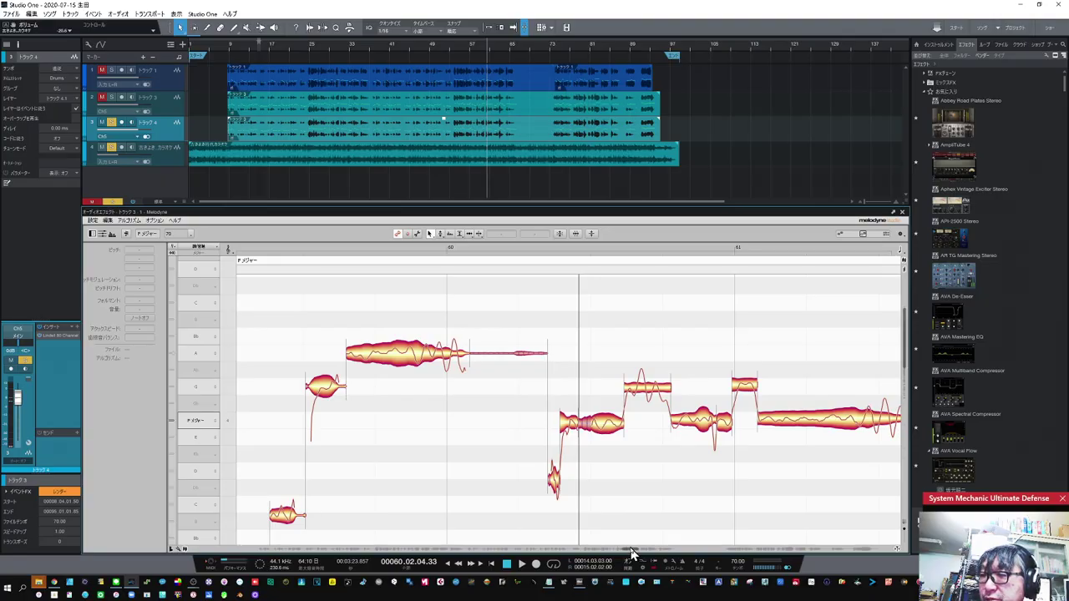
pyautogui.moveTo(631, 553); pyautogui.dragTo(588, 555)
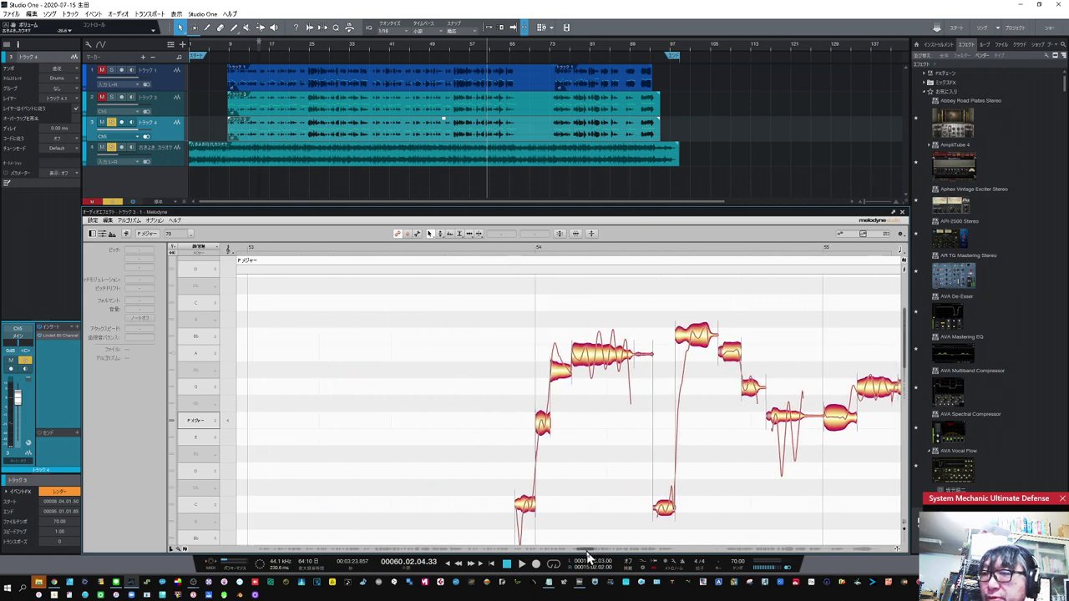
pyautogui.click(609, 362)
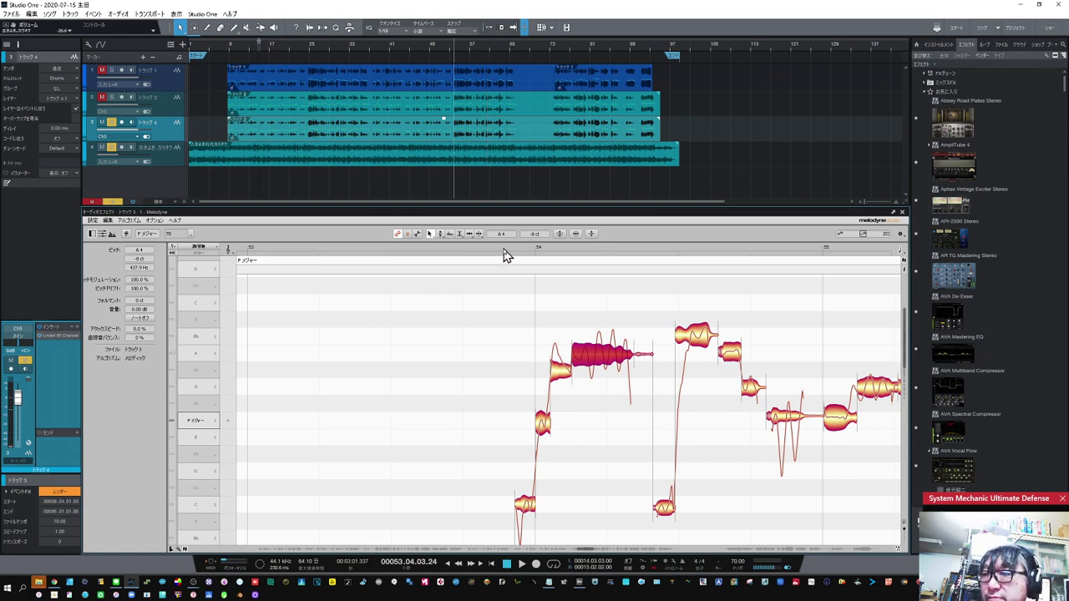
pyautogui.press('space')
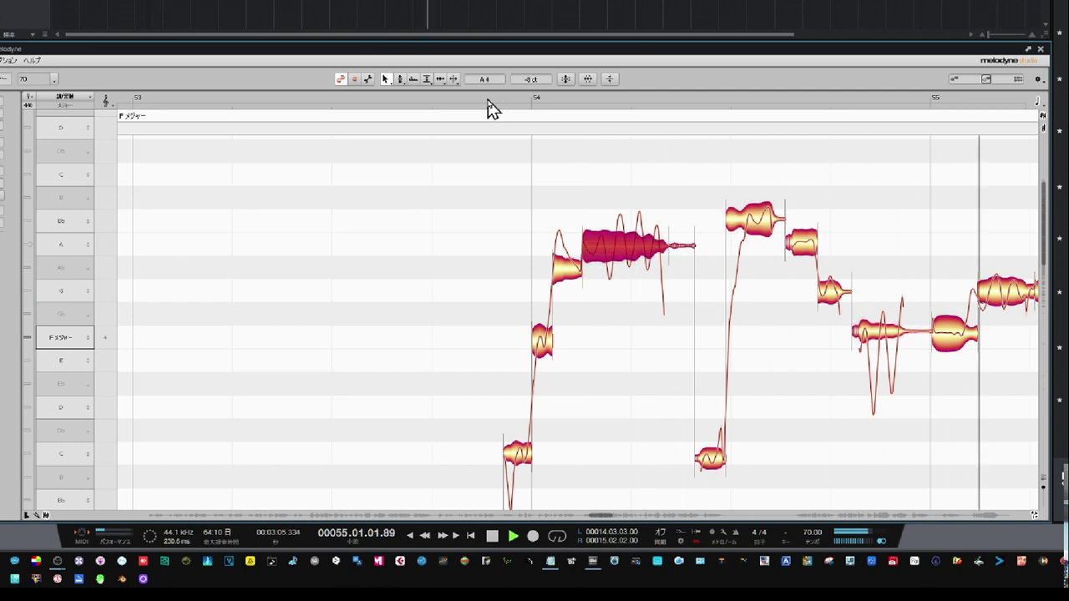
pyautogui.click(463, 177)
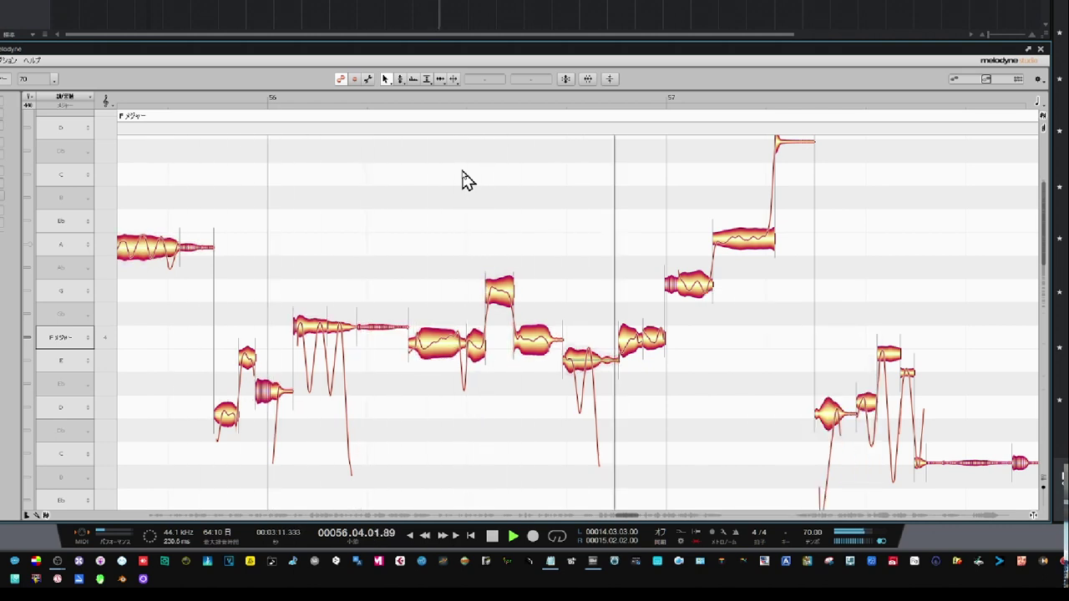
pyautogui.click(633, 240)
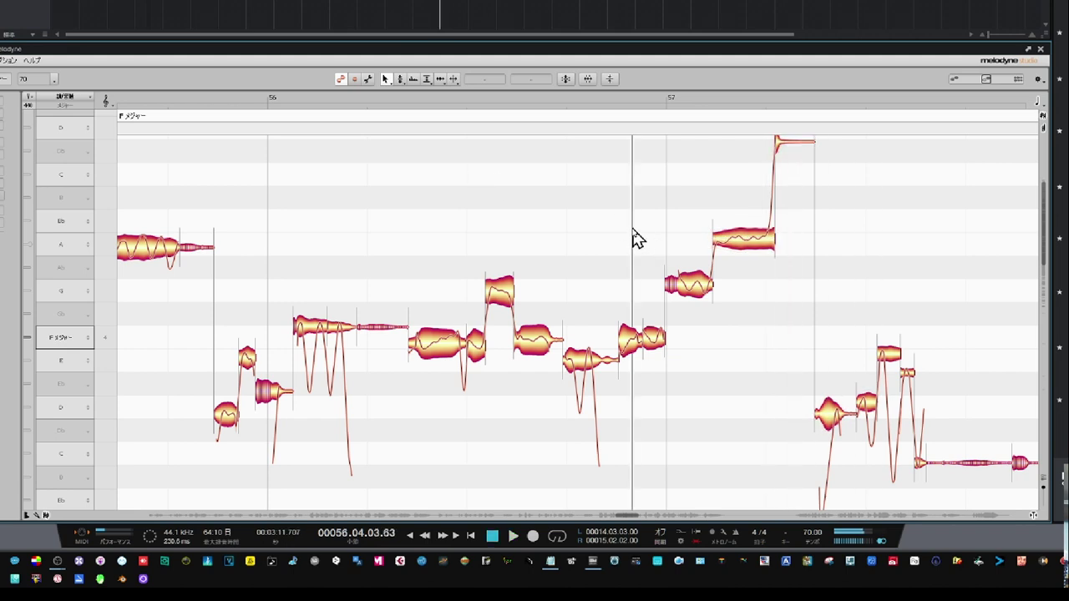
# Lower bar 57's A4 note to A4 +9 ct and replay the passage into bar 58.
pyautogui.click(753, 247)
pyautogui.moveTo(755, 253); pyautogui.dragTo(757, 244)
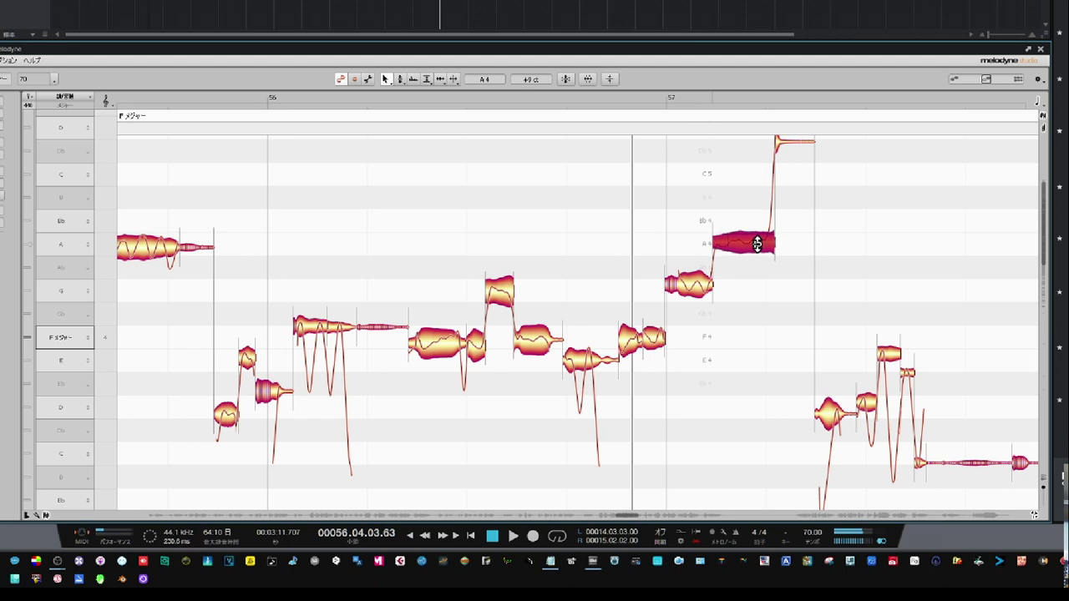
pyautogui.click(526, 214)
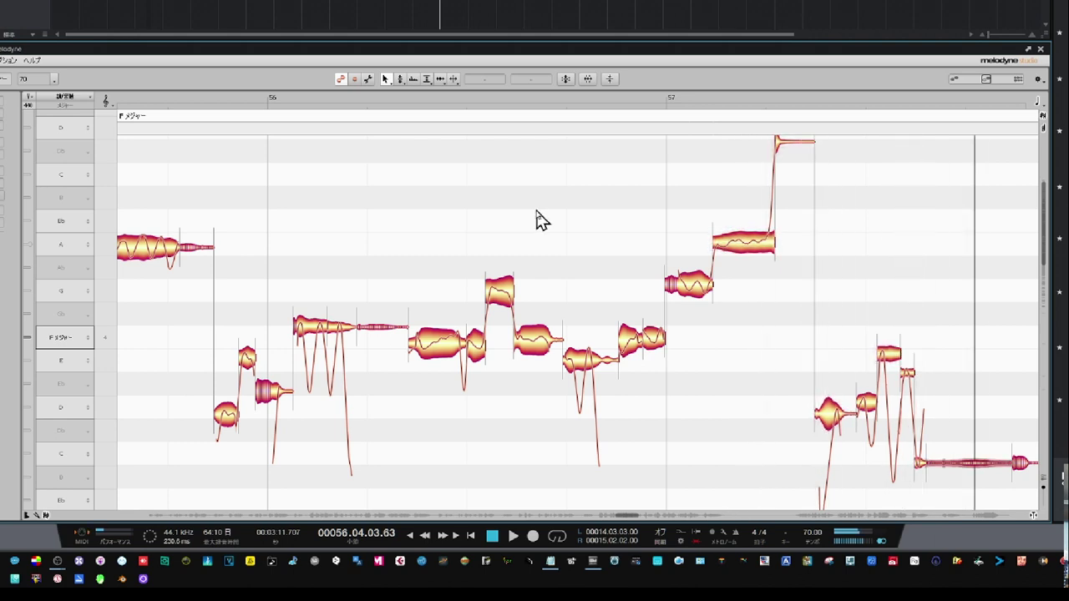
pyautogui.doubleClick(536, 219)
# Audition the low notes from late in bar 57 into bar 58.
pyautogui.moveTo(268, 357); pyautogui.dragTo(401, 209)
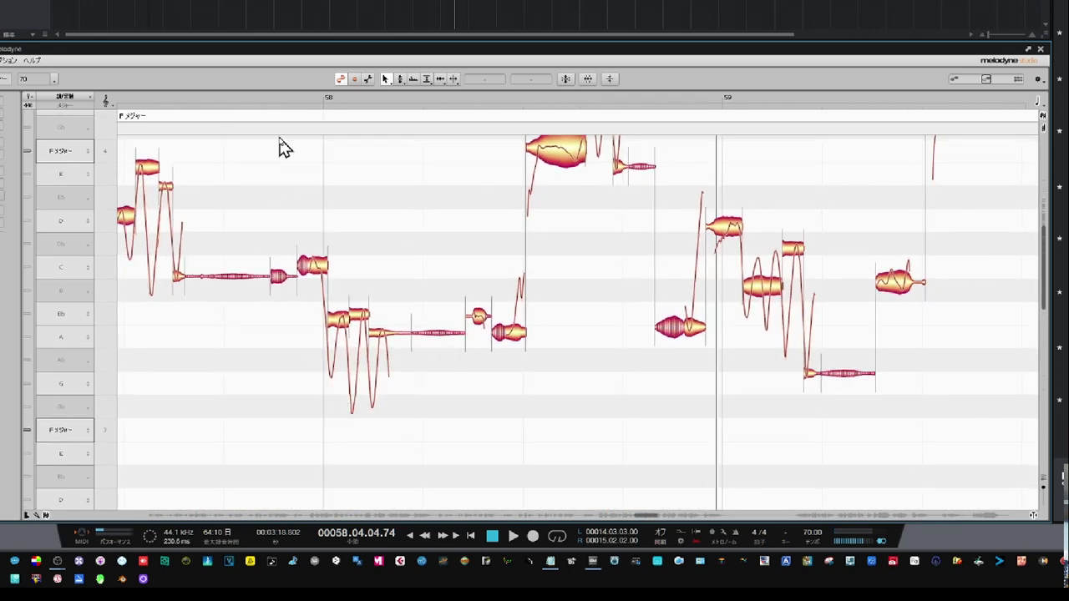
pyautogui.click(279, 97)
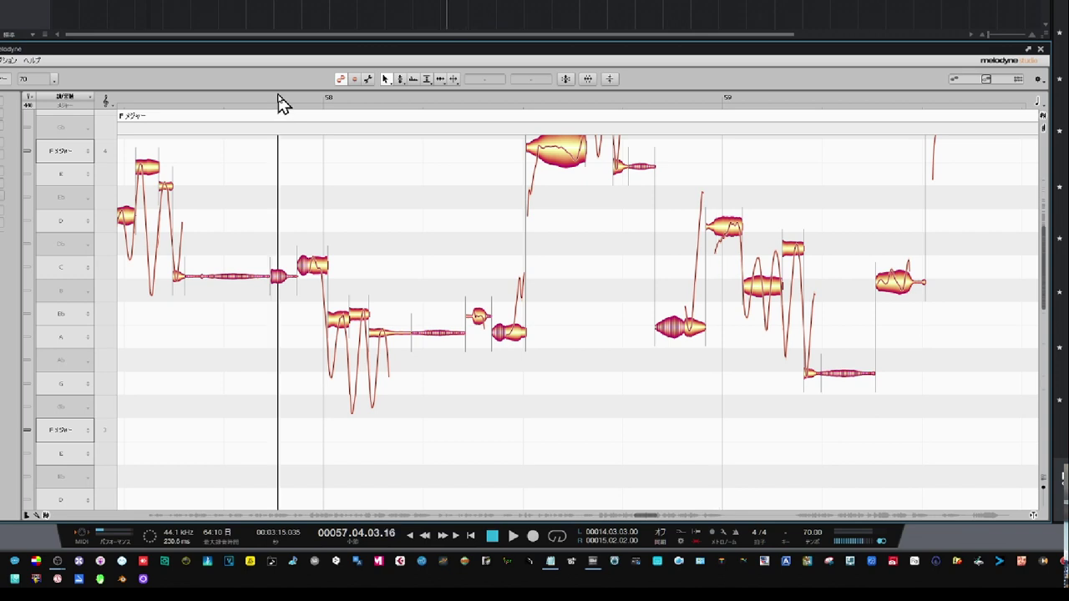
pyautogui.press('space')
pyautogui.press('space')
# Set bar 58's first note to Bb3 -19 ct.
pyautogui.click(343, 331)
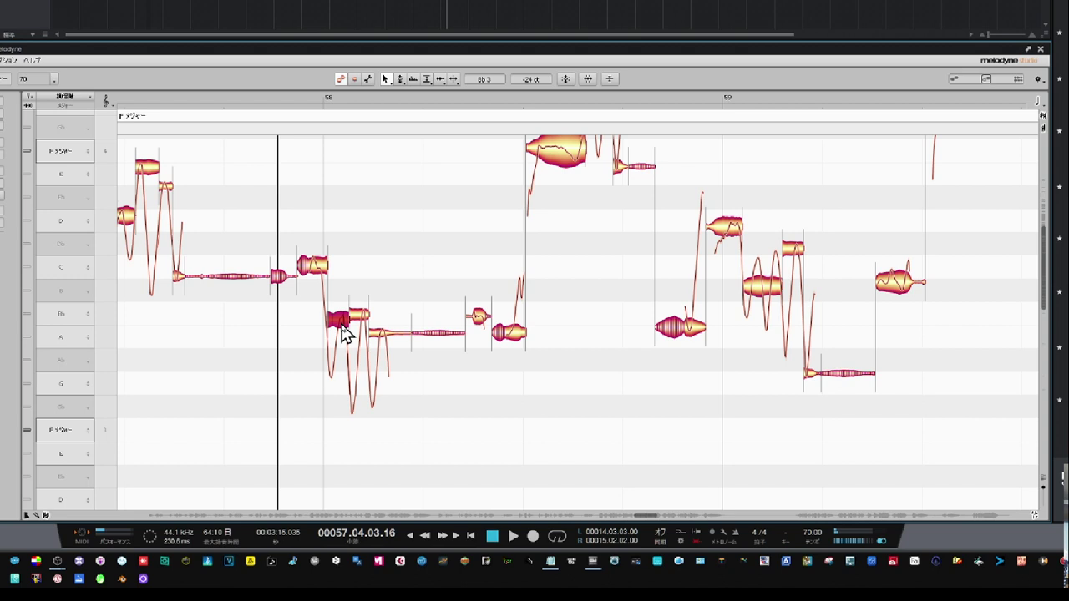
pyautogui.moveTo(342, 325)
pyautogui.mouseDown()
pyautogui.moveTo(343, 338)
pyautogui.moveTo(342, 324)
pyautogui.mouseUp()
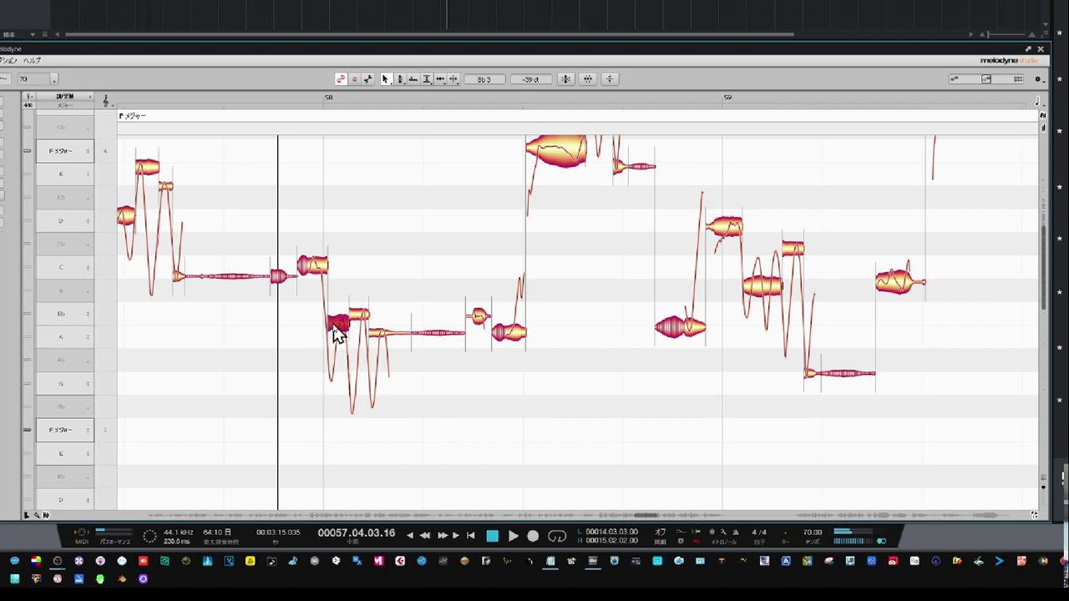
pyautogui.moveTo(337, 331); pyautogui.dragTo(338, 318)
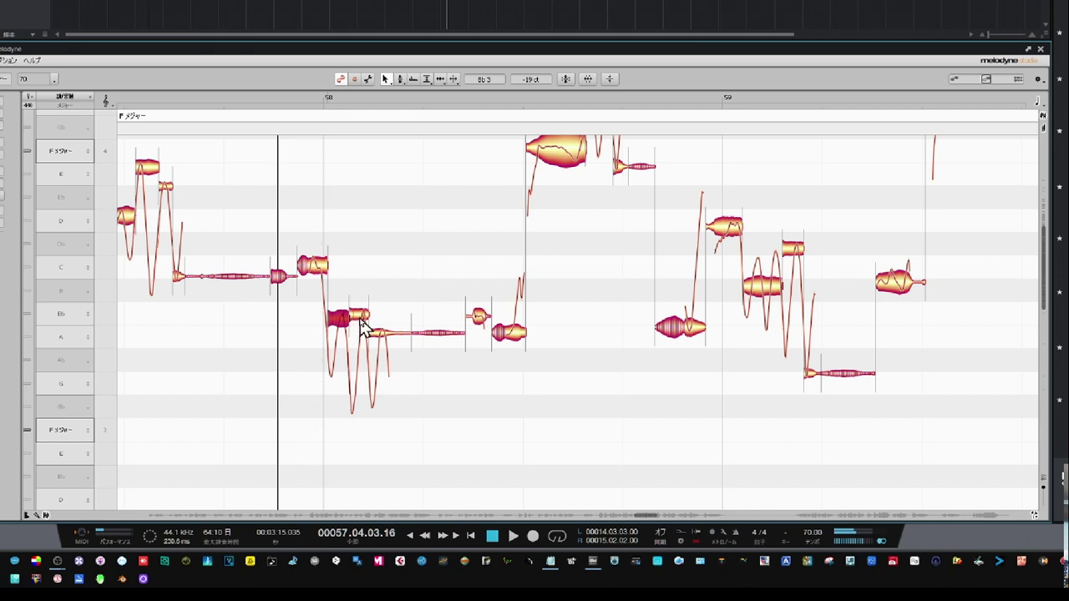
# Raise bar 58's second note slightly within Bb3, and the following note with its thin tail to Bb3 -30 ct.
pyautogui.click(361, 323)
pyautogui.moveTo(361, 324); pyautogui.dragTo(365, 308)
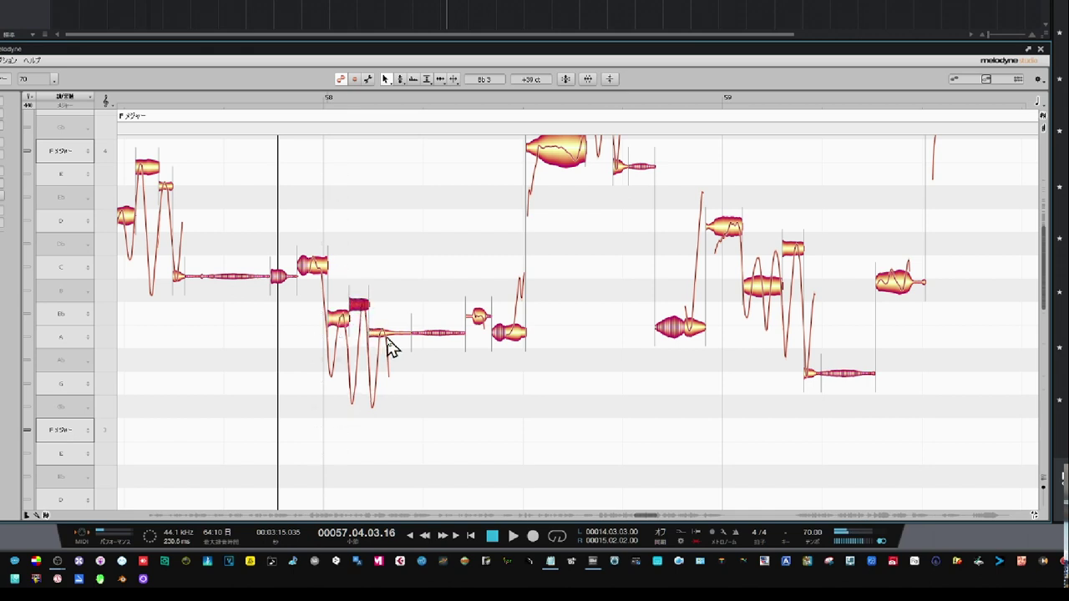
pyautogui.moveTo(388, 332); pyautogui.dragTo(447, 322)
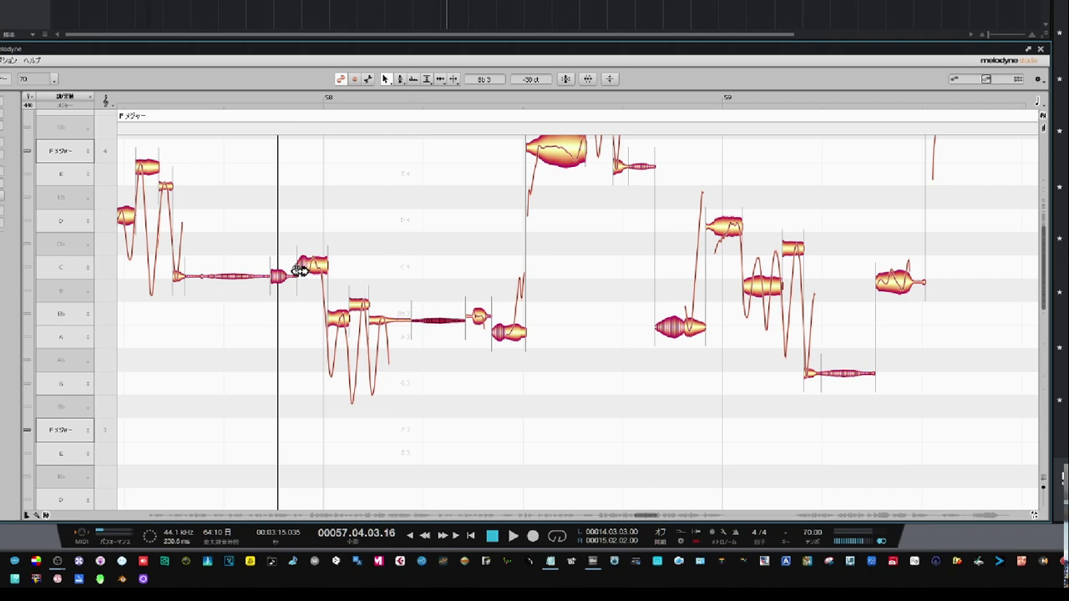
# Replay from just before bar 58 to check the raised Bb3 notes.
pyautogui.click(268, 99)
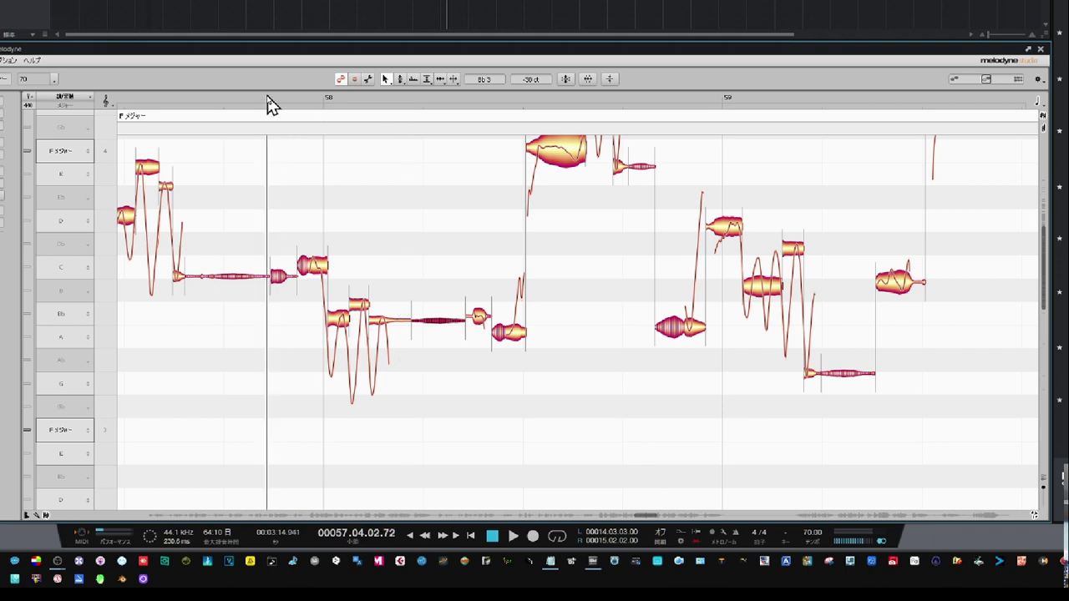
pyautogui.press('space')
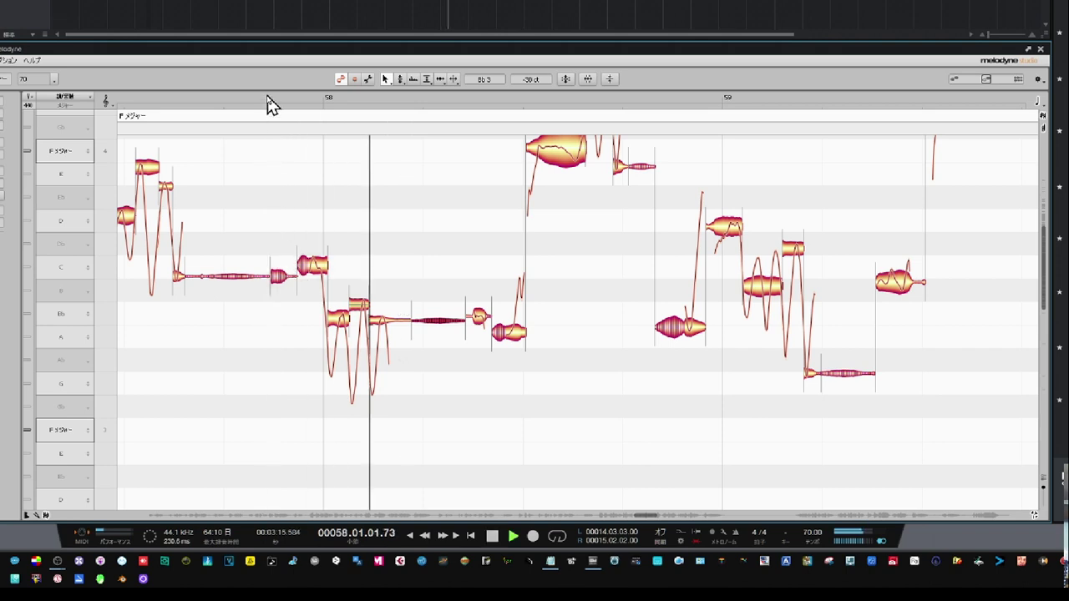
pyautogui.click(594, 364)
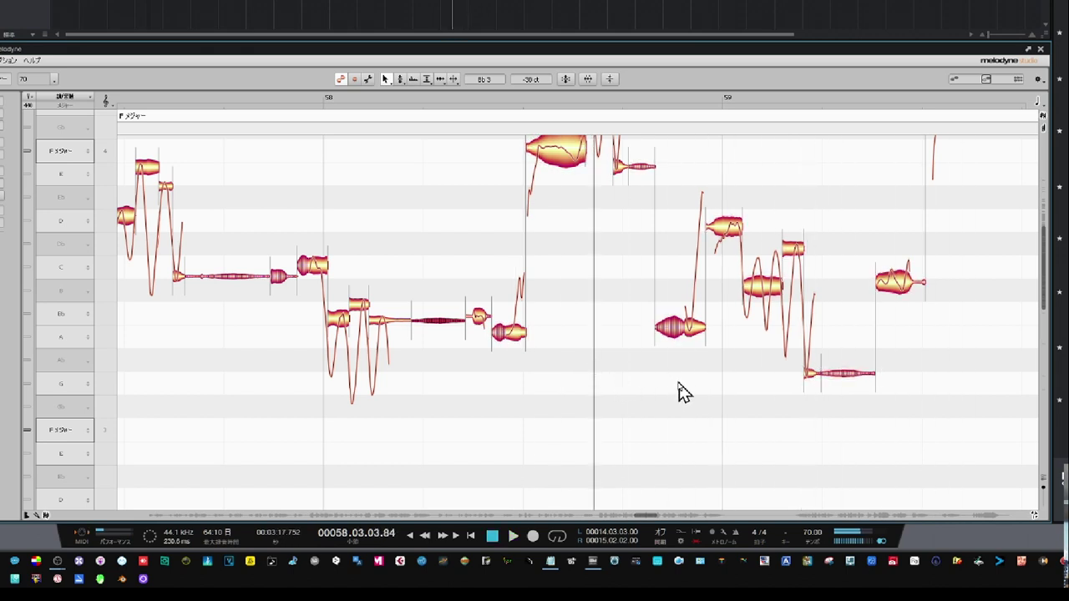
# Raise the low A3 note just before bar 59 to Bb3 -3 ct.
pyautogui.click(697, 337)
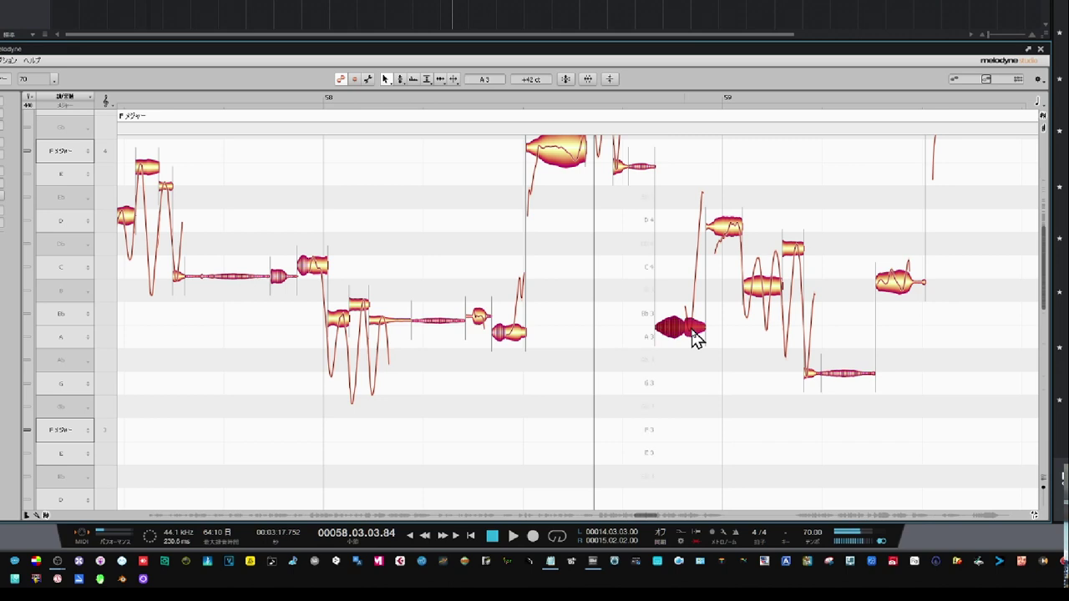
pyautogui.doubleClick(697, 335)
pyautogui.moveTo(696, 332); pyautogui.dragTo(697, 314)
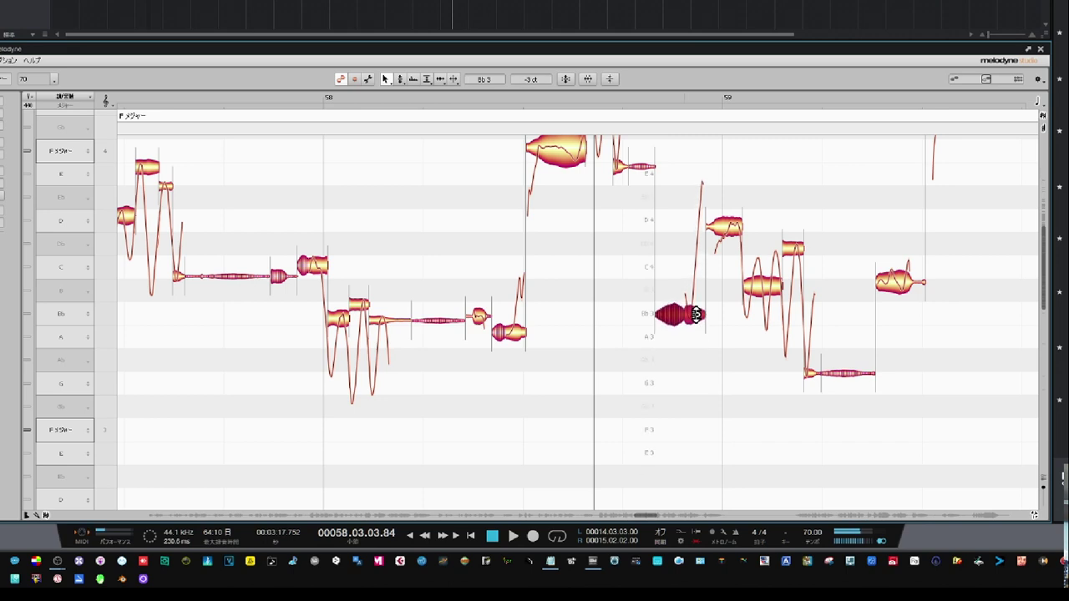
# Try raising the low note before bar 58's high F4 note to Bb3 -7 ct and audition it.
pyautogui.click(518, 344)
pyautogui.moveTo(514, 331); pyautogui.dragTo(521, 317)
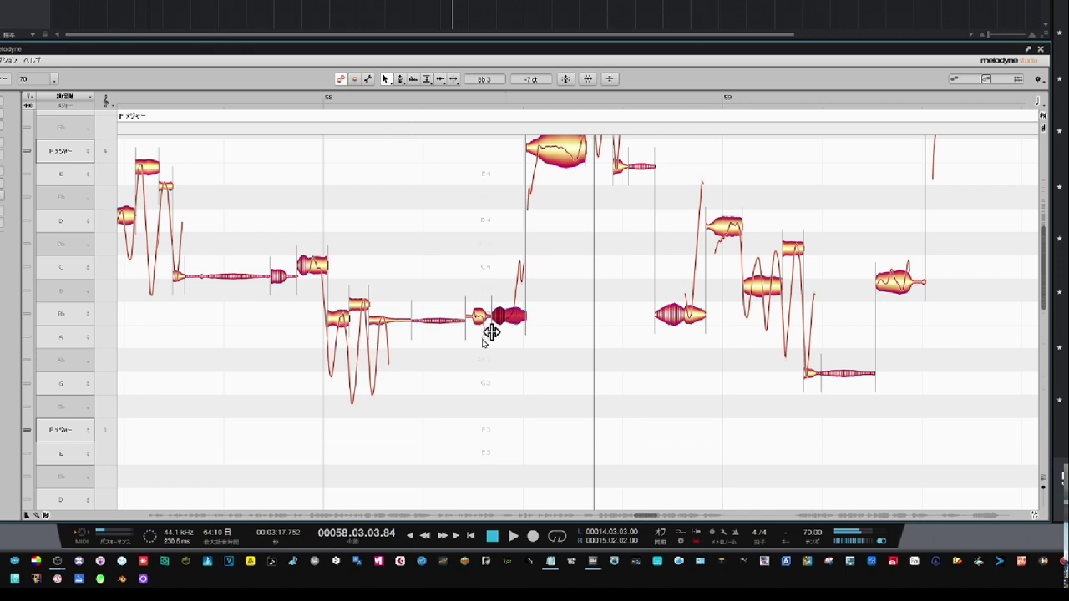
pyautogui.press('space')
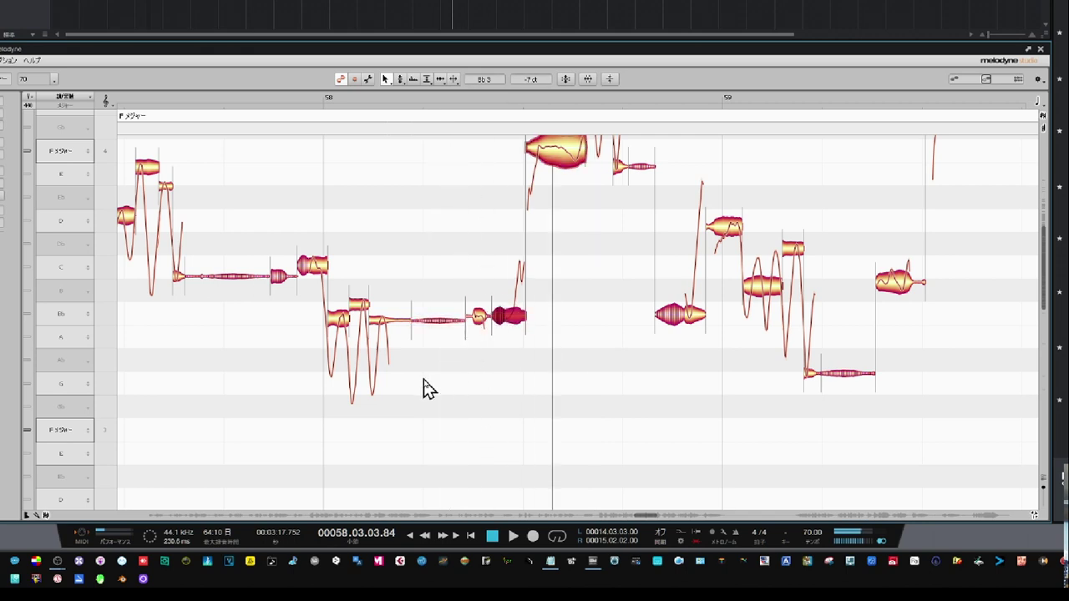
pyautogui.press('space')
# Lower the note before bar 58's high F4 note to the centre of A3 and replay from mid-bar 58.
pyautogui.click(451, 382)
pyautogui.moveTo(516, 332); pyautogui.dragTo(519, 338)
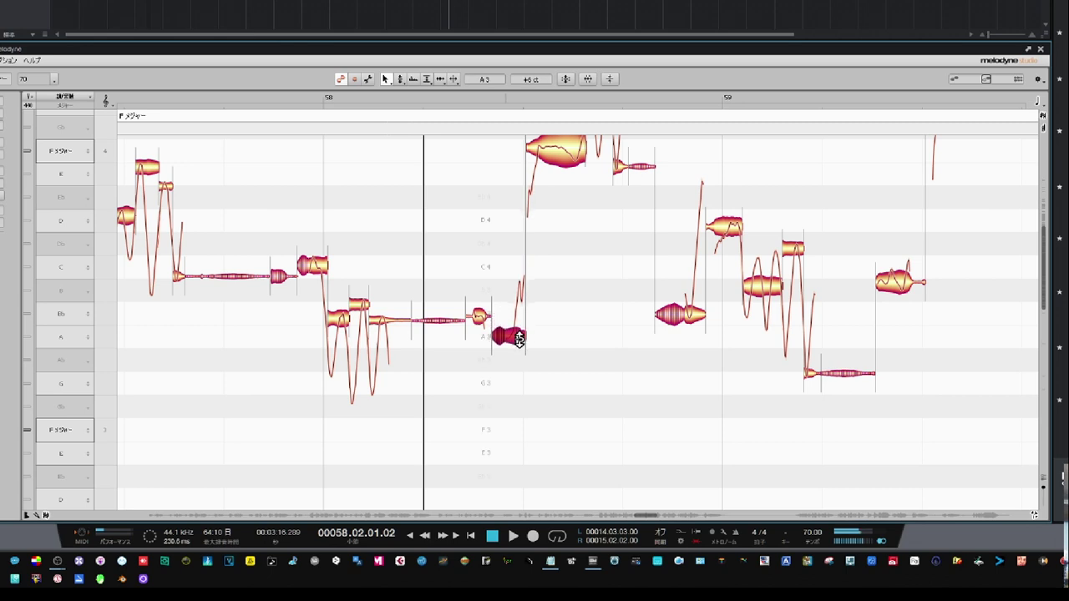
pyautogui.press('space')
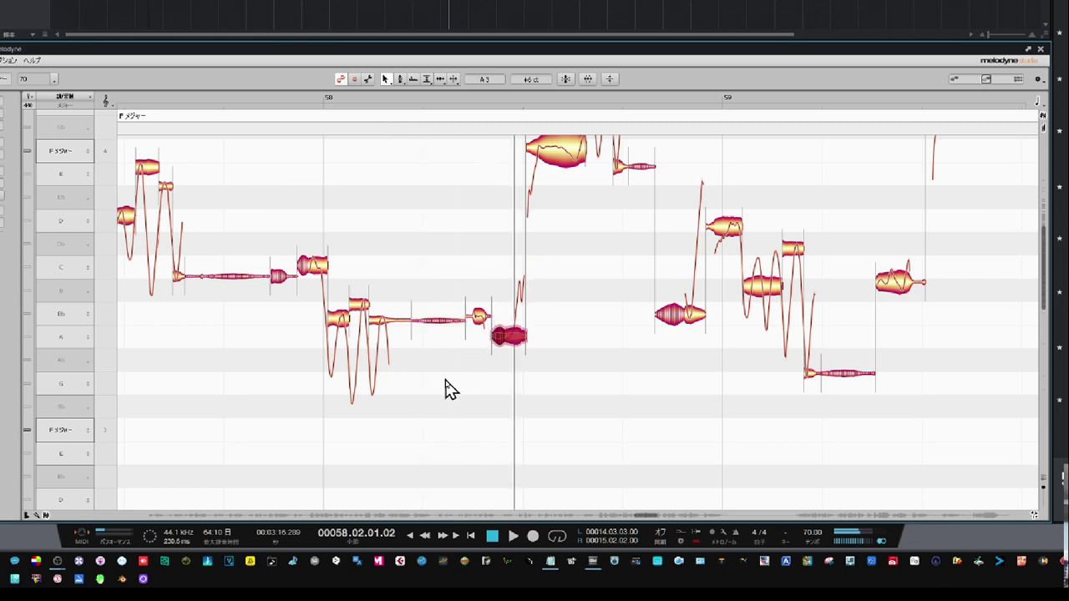
# Replay from the first half of bar 58 to check the lowered A3 note.
pyautogui.press('space')
pyautogui.click(447, 390)
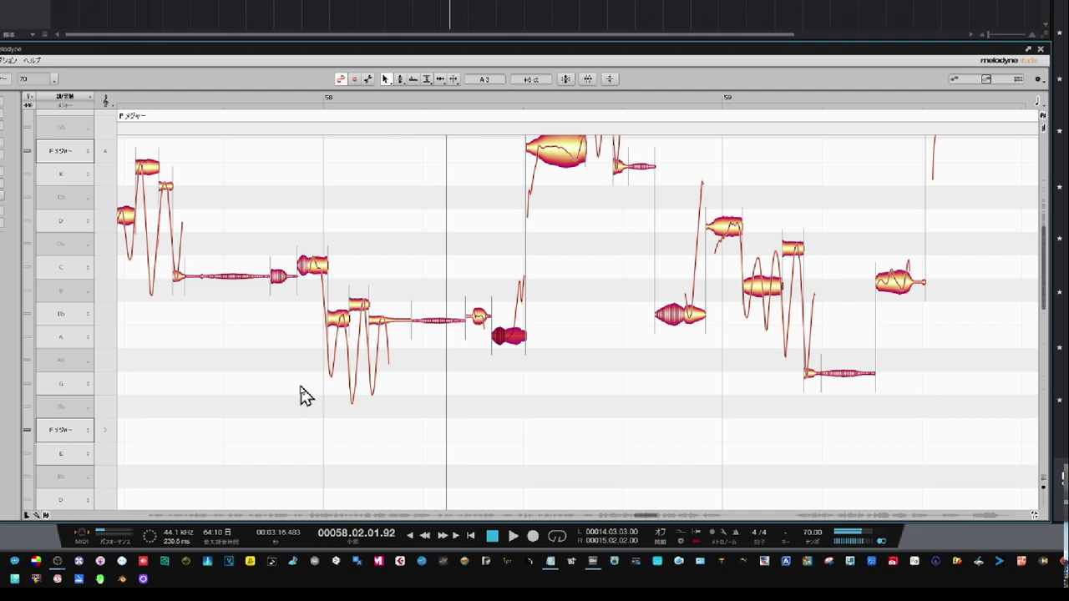
pyautogui.press('space')
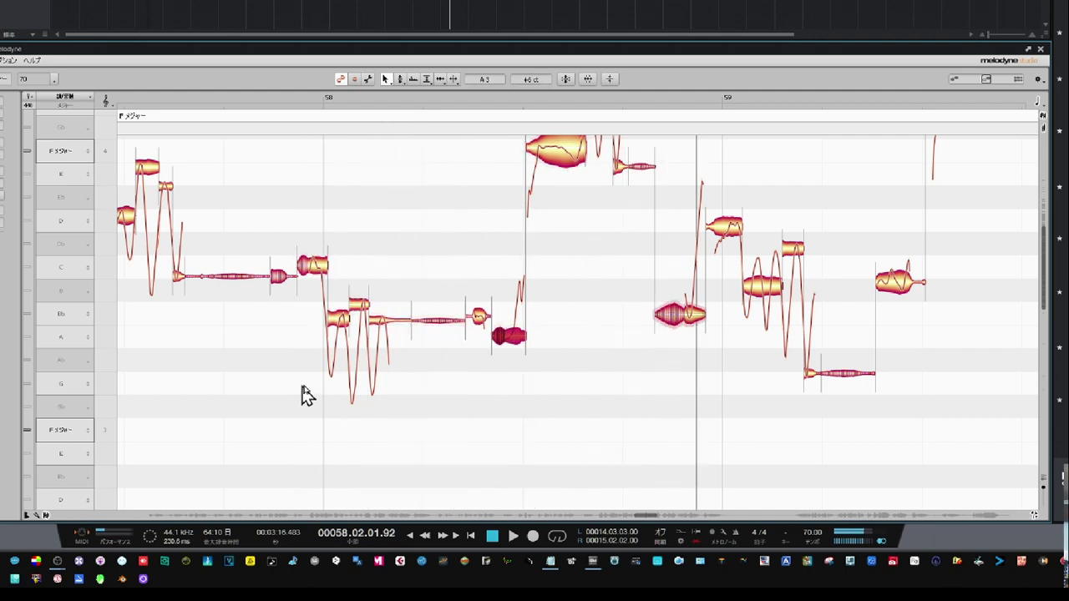
# Raise the B3 note in the middle of bar 59 to C4 -14 ct and play on into bar 64.
pyautogui.click(644, 404)
pyautogui.moveTo(772, 414); pyautogui.dragTo(389, 437)
pyautogui.click(519, 376)
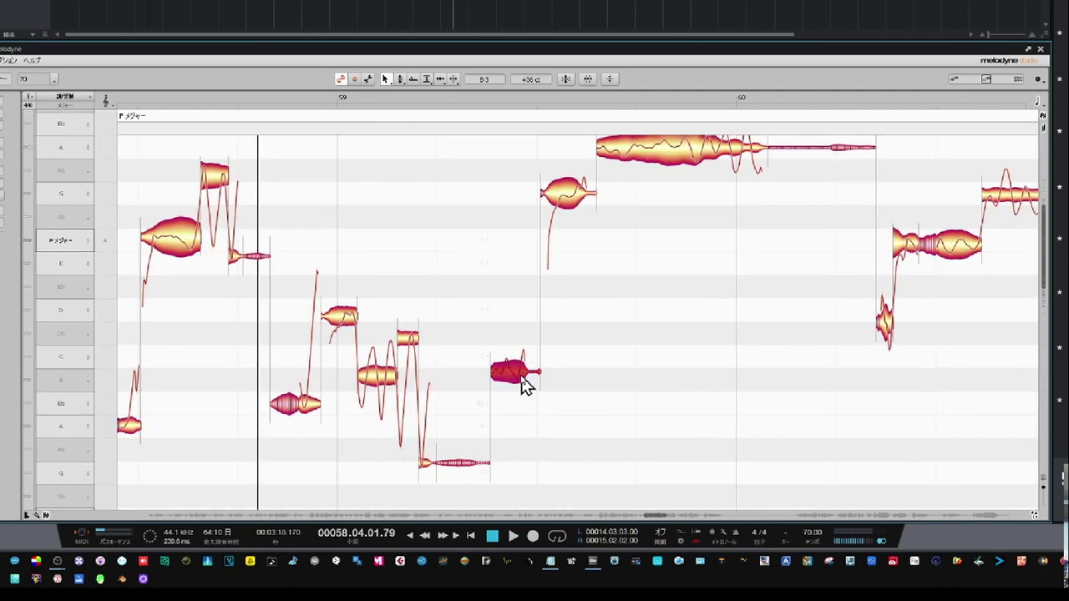
pyautogui.moveTo(523, 385); pyautogui.dragTo(528, 361)
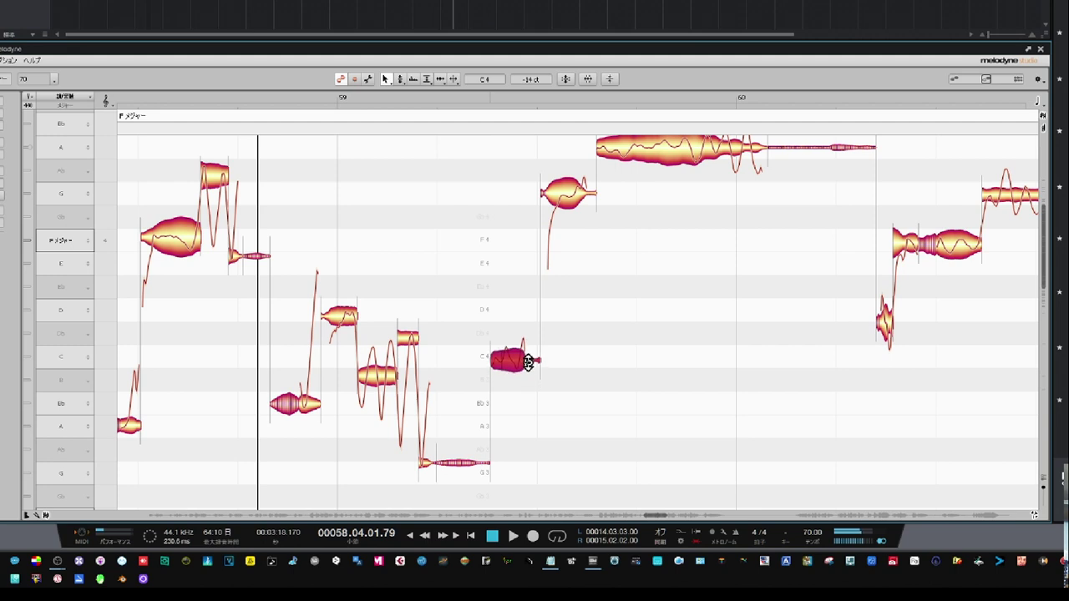
pyautogui.press('space')
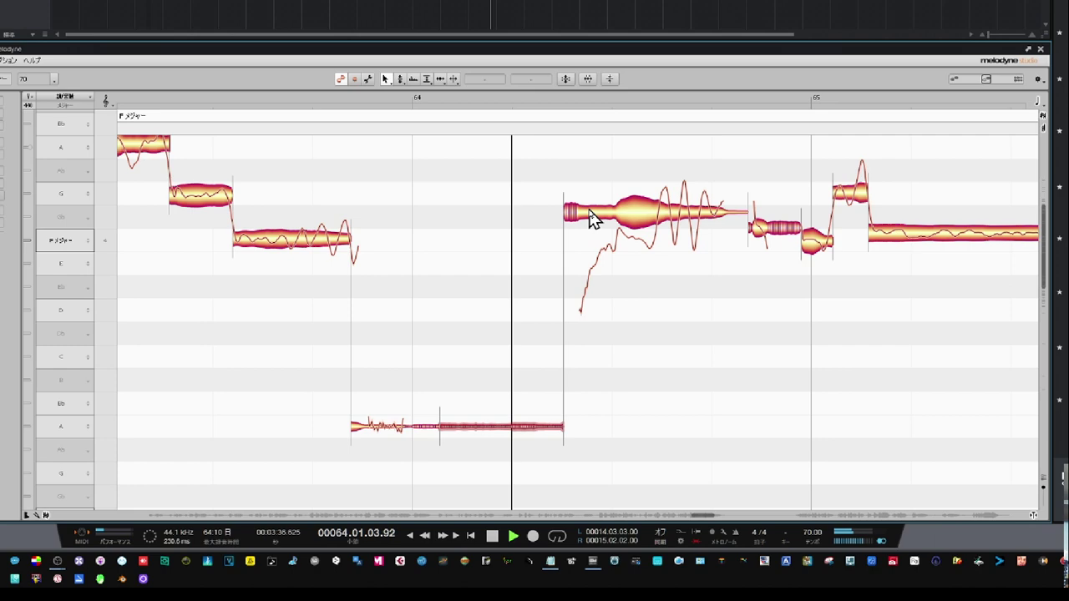
pyautogui.press('space')
# Go back to the long Bb3 note at bar 62 and audition it from just before the bar line.
pyautogui.moveTo(202, 339); pyautogui.dragTo(836, 321)
pyautogui.moveTo(477, 336); pyautogui.dragTo(478, 247)
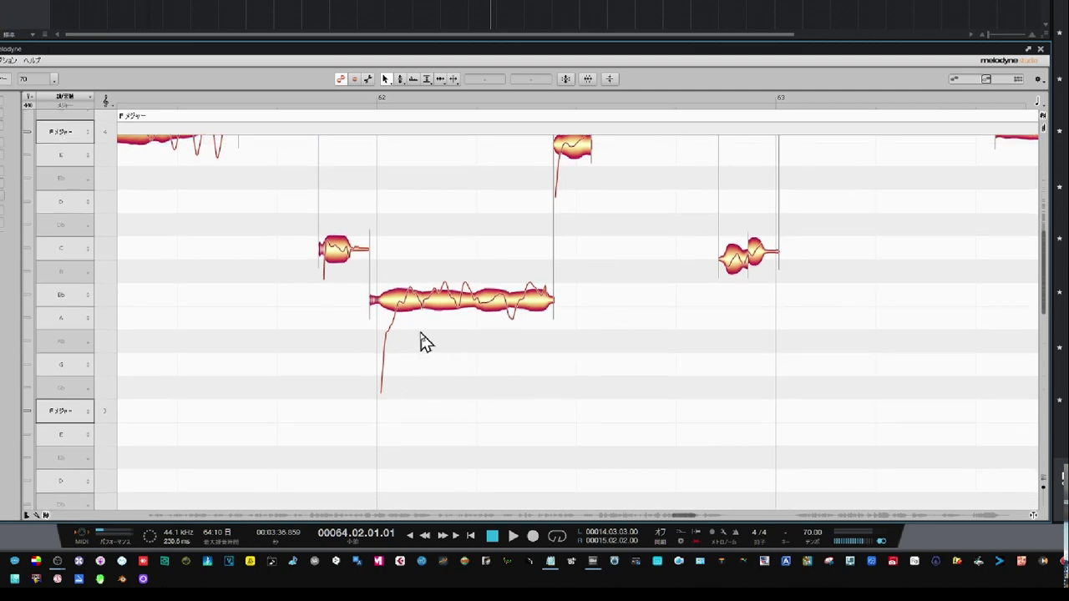
pyautogui.click(465, 311)
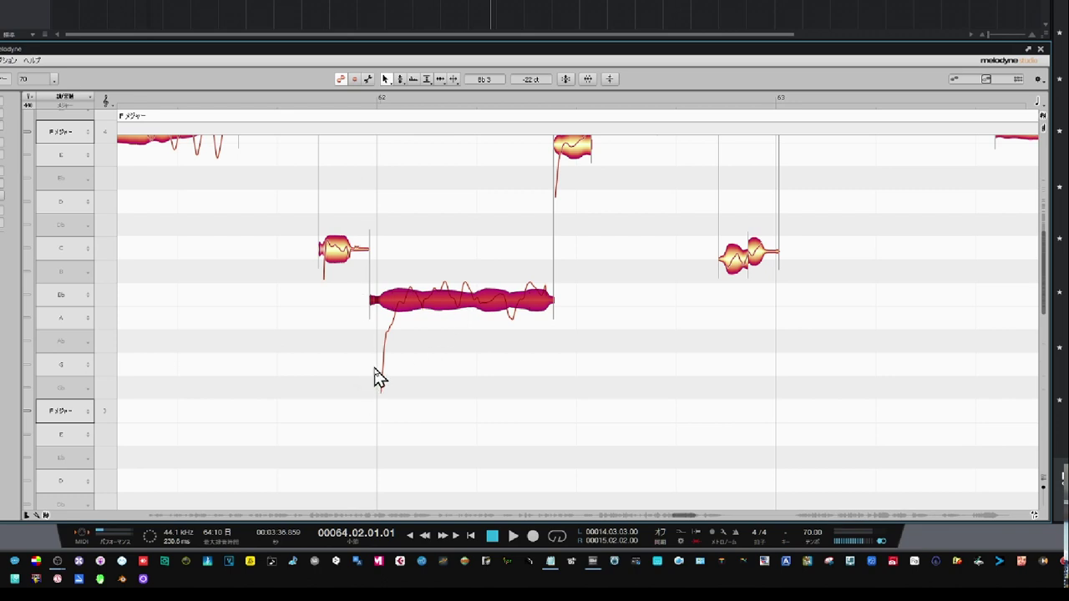
pyautogui.press('space')
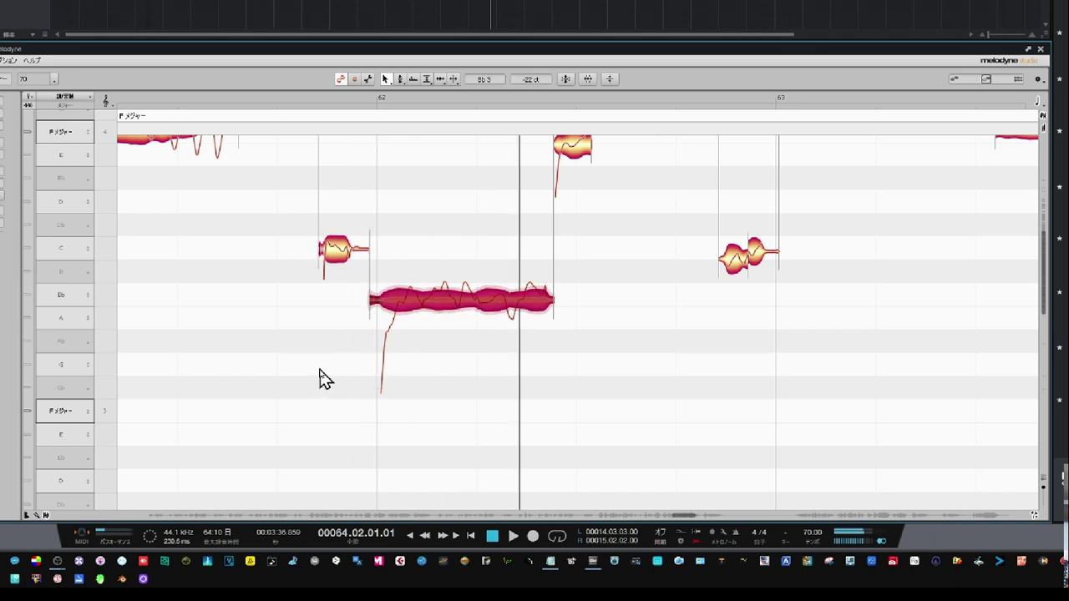
pyautogui.click(320, 371)
pyautogui.press('space')
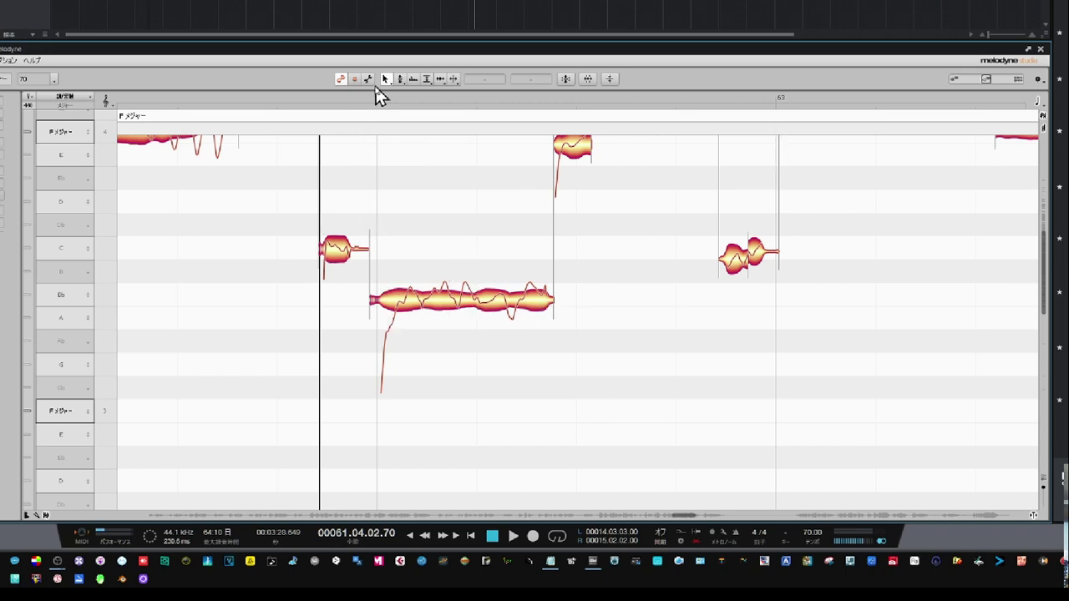
# Split the long Bb3 note at bar 62 into four parts and audition them.
pyautogui.click(423, 288)
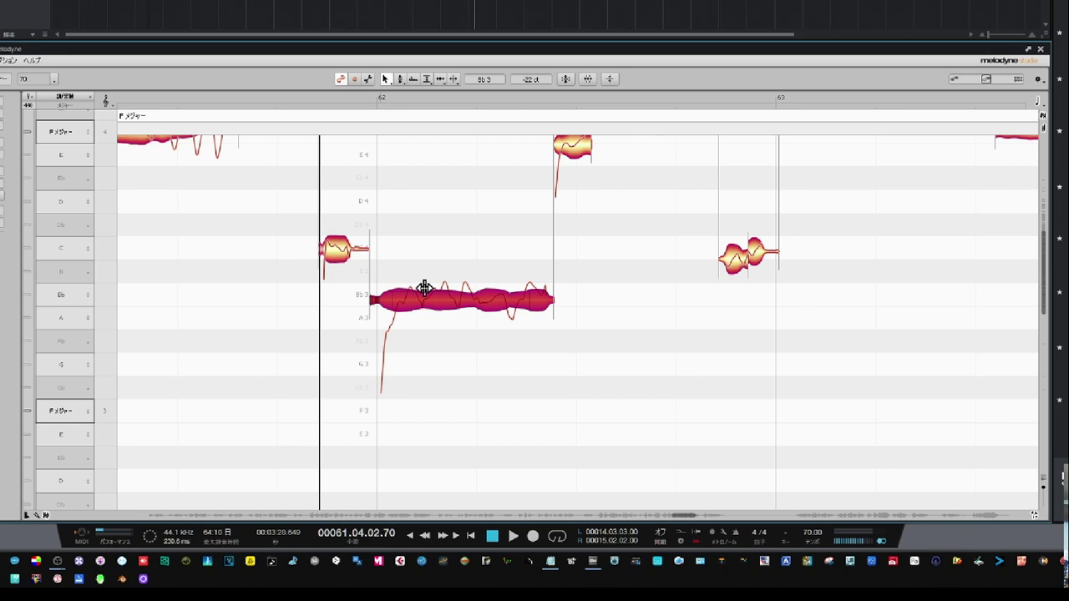
pyautogui.doubleClick(423, 288)
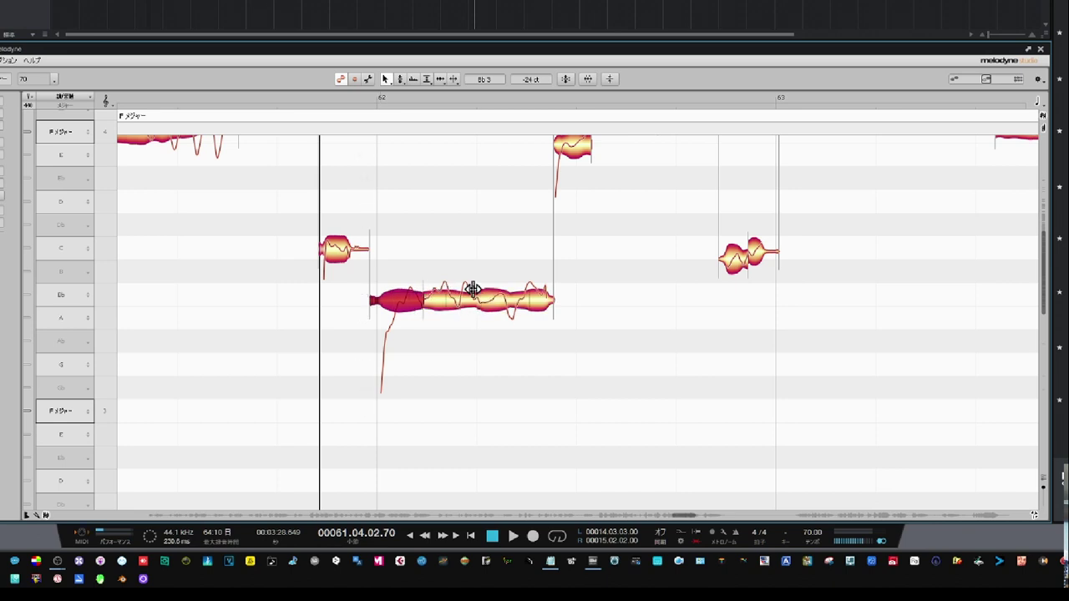
pyautogui.click(473, 289)
pyautogui.doubleClick(473, 289)
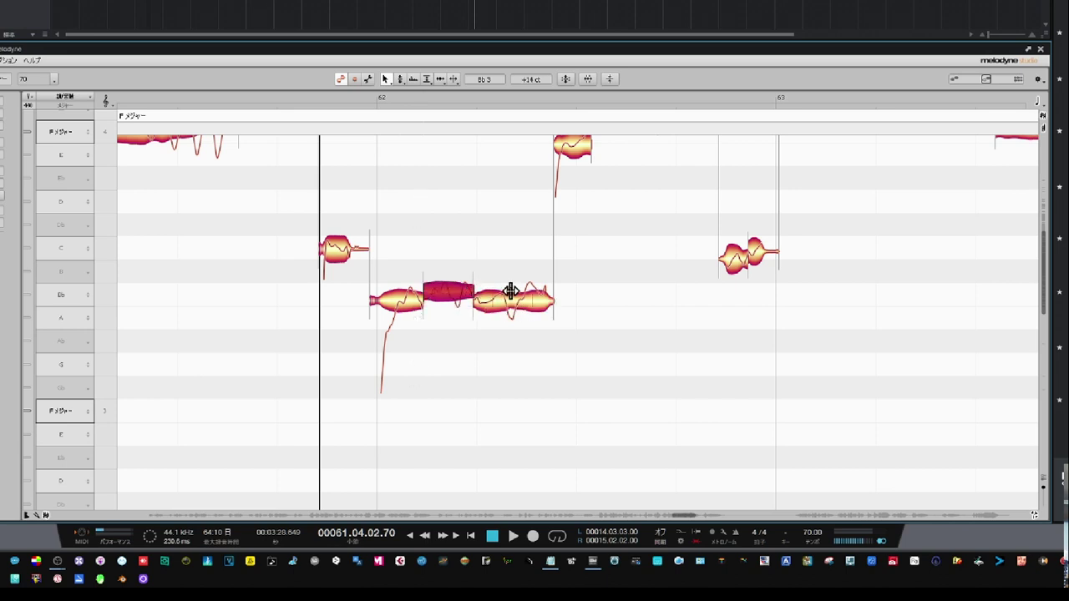
pyautogui.click(506, 293)
pyautogui.doubleClick(510, 290)
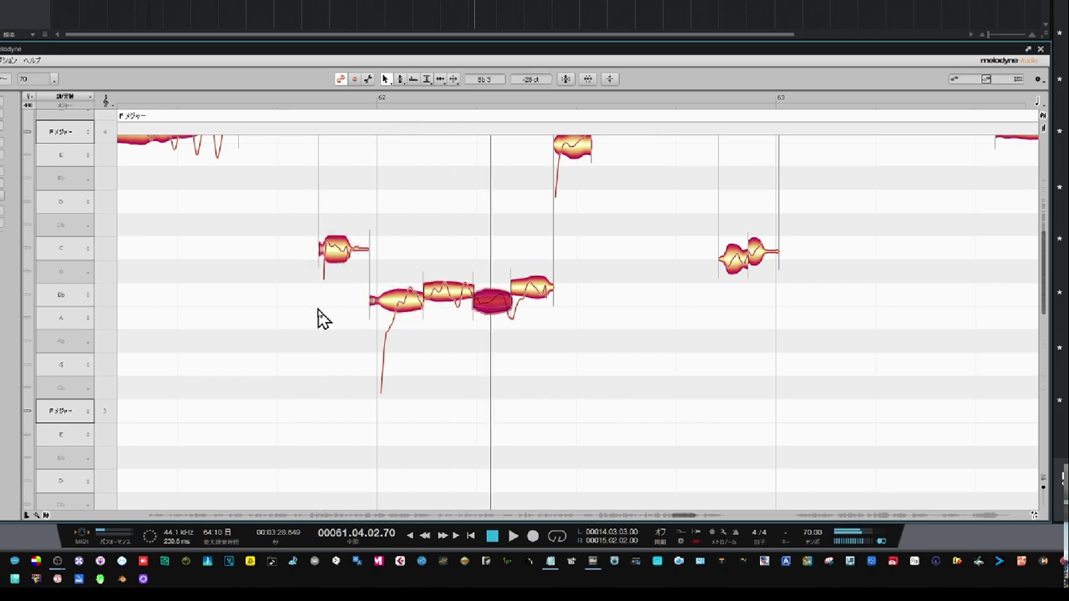
pyautogui.press('space')
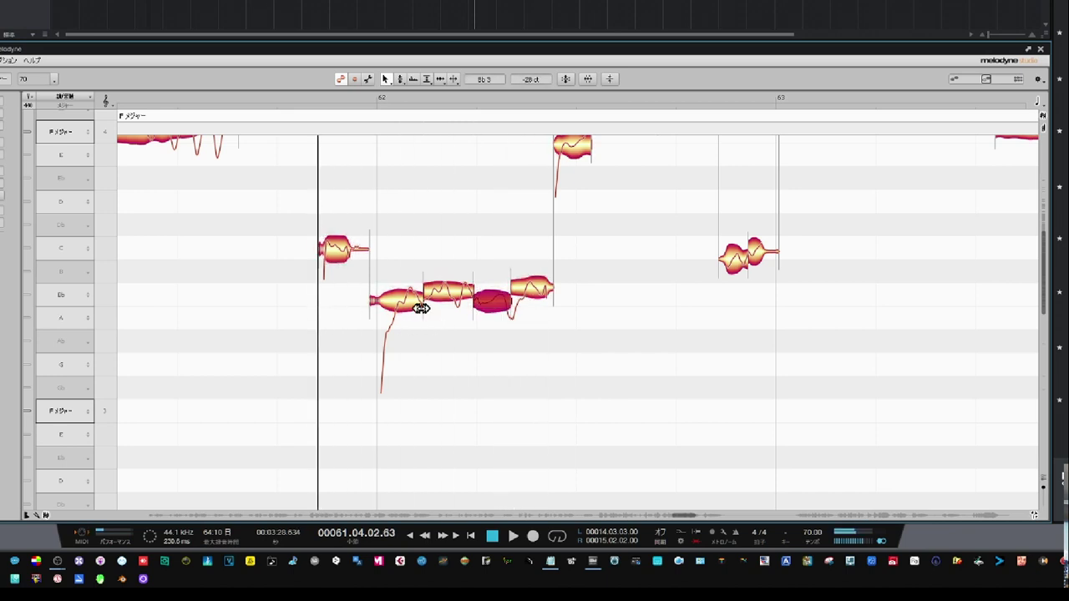
# Pull the second, third and fourth parts of bar 62's split note towards the centre of Bb3, the last to 0 ct, and play on into bar 65.
pyautogui.click(447, 306)
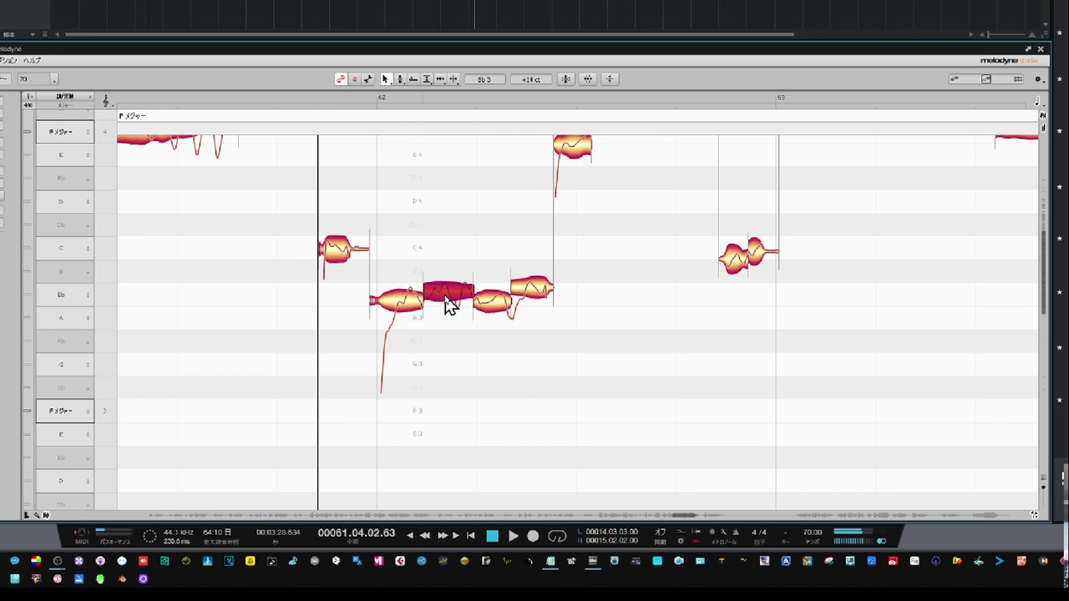
pyautogui.moveTo(449, 296); pyautogui.dragTo(544, 297)
pyautogui.click(544, 293)
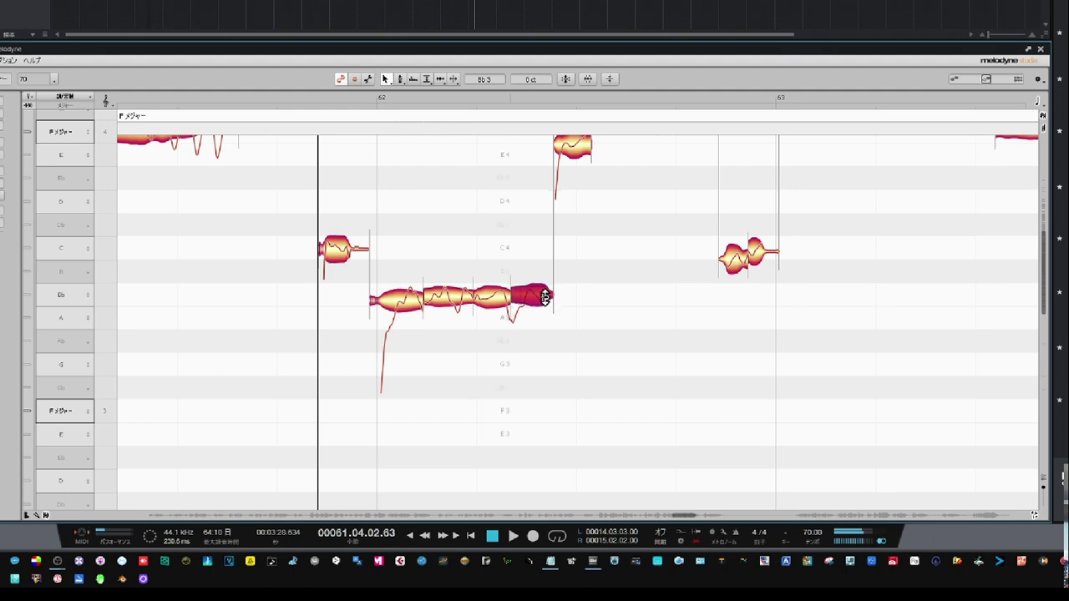
pyautogui.scroll(3, 592, 289)
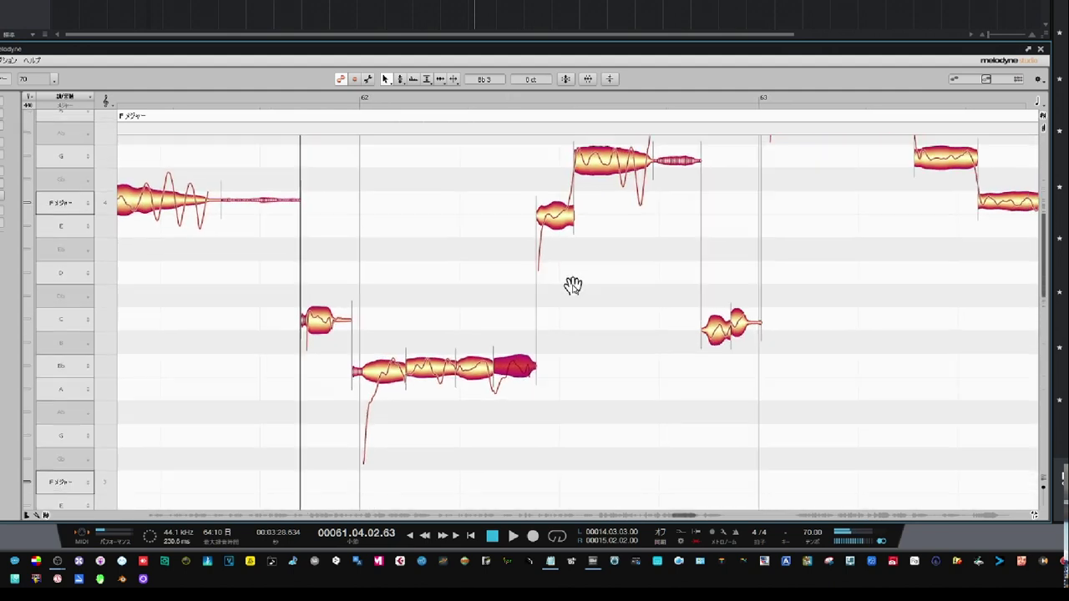
pyautogui.press('space')
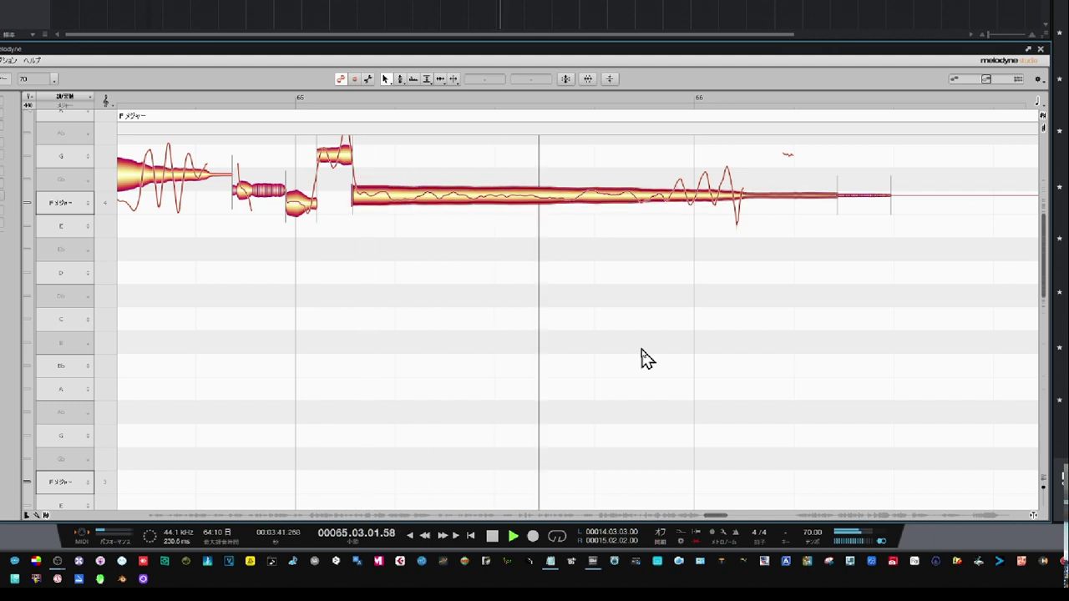
pyautogui.click(592, 356)
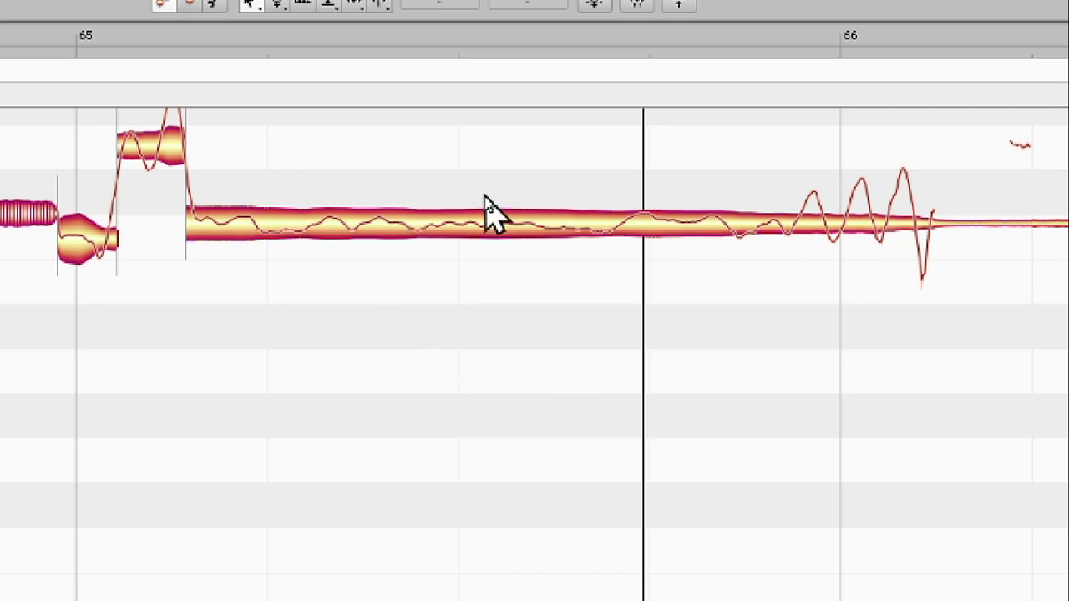
# Lower the long sustained F4 note in bar 65 to F4 +5 ct.
pyautogui.moveTo(289, 343); pyautogui.dragTo(1020, 156)
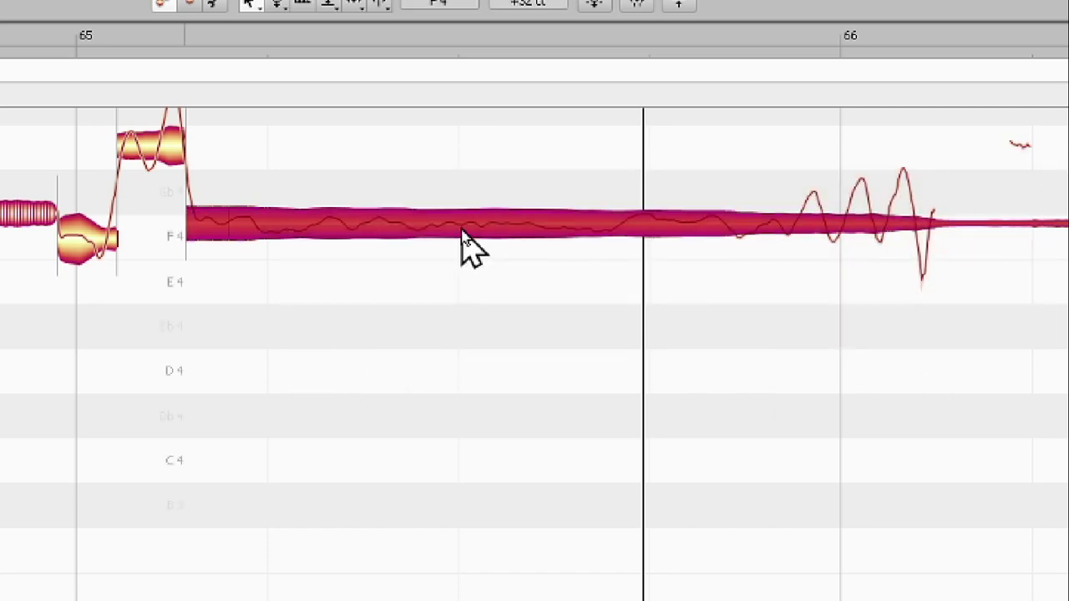
pyautogui.moveTo(462, 233); pyautogui.dragTo(467, 240)
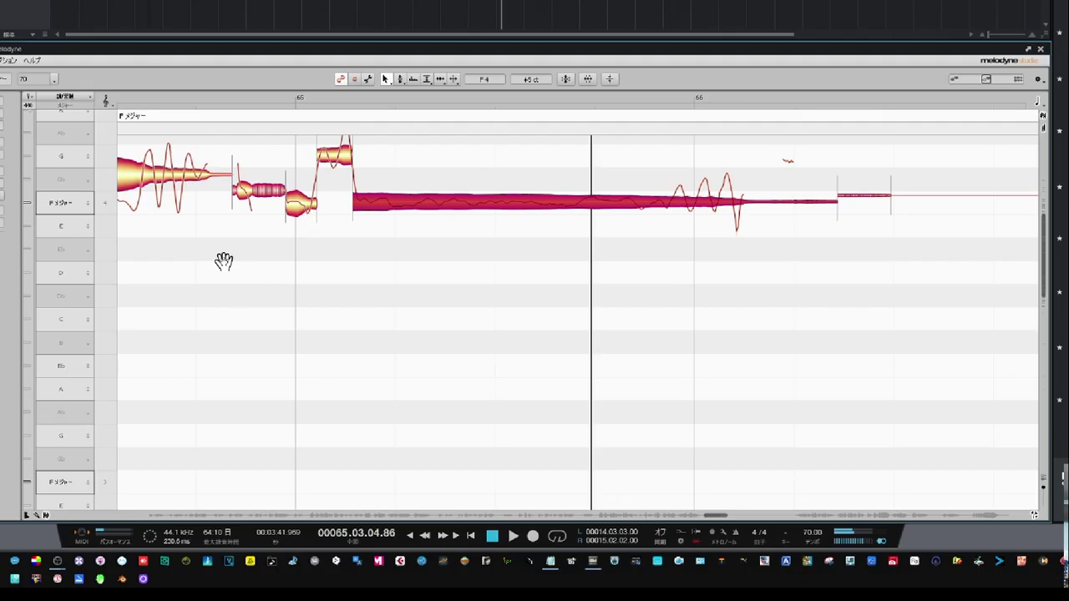
# Audition the long Gb4 note in bar 64 repeatedly from just before it starts.
pyautogui.moveTo(222, 258); pyautogui.dragTo(350, 341)
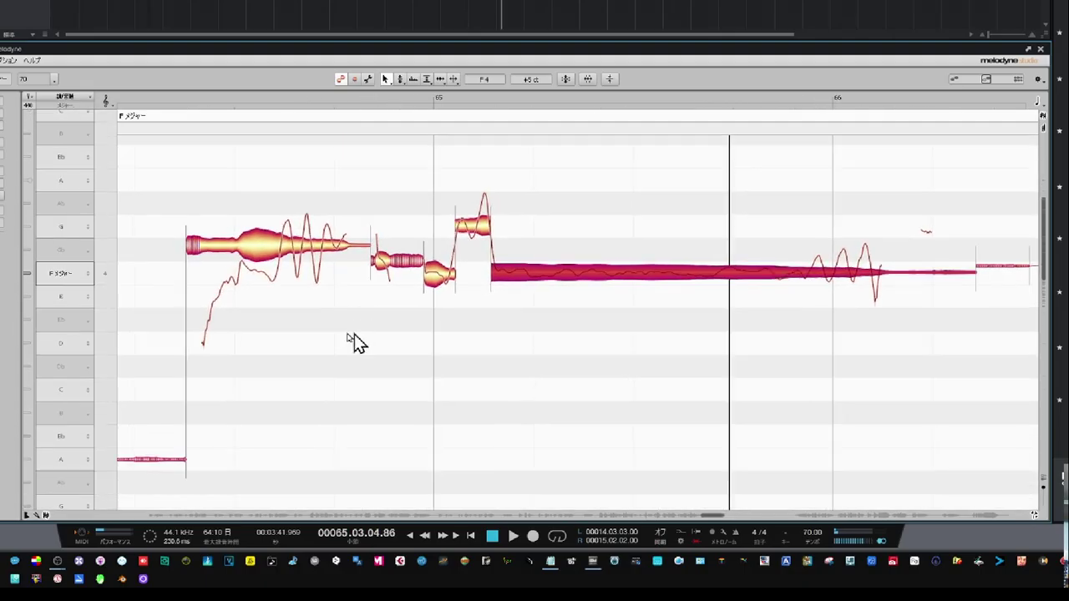
pyautogui.click(167, 288)
pyautogui.press('space')
pyautogui.press('space')
pyautogui.press('space')
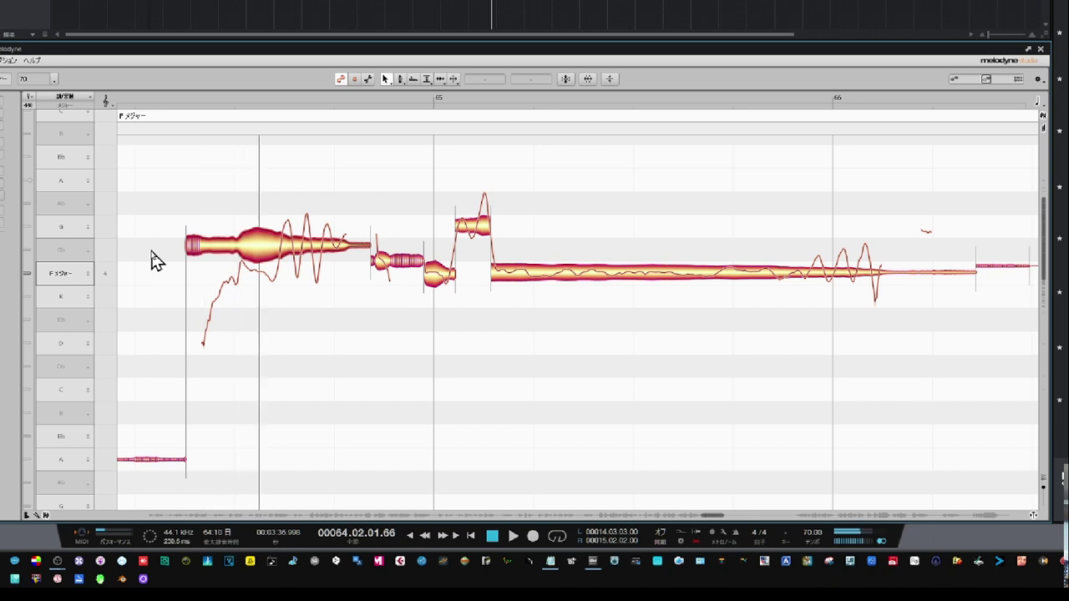
pyautogui.press('space')
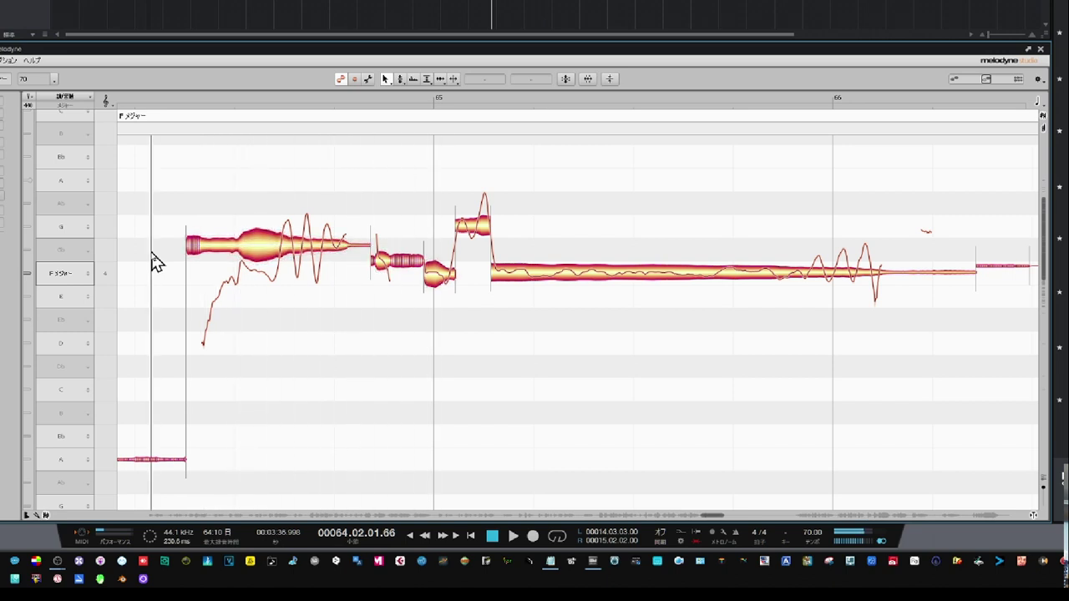
# Try raising the long Gb4 note in bar 64 to the centre of G4 and audition it.
pyautogui.click(255, 257)
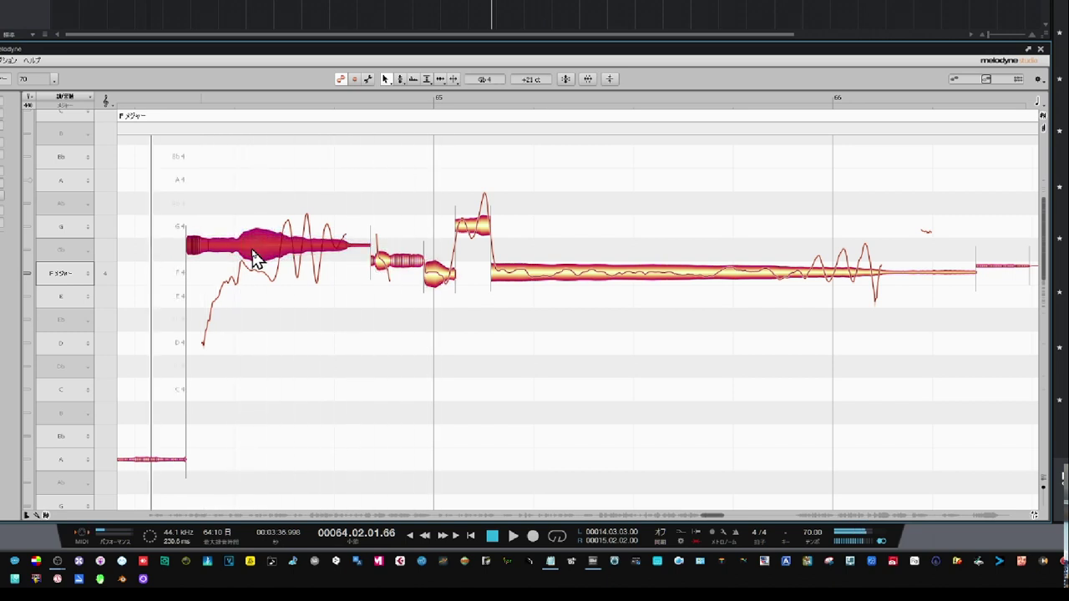
pyautogui.moveTo(255, 258); pyautogui.dragTo(258, 240)
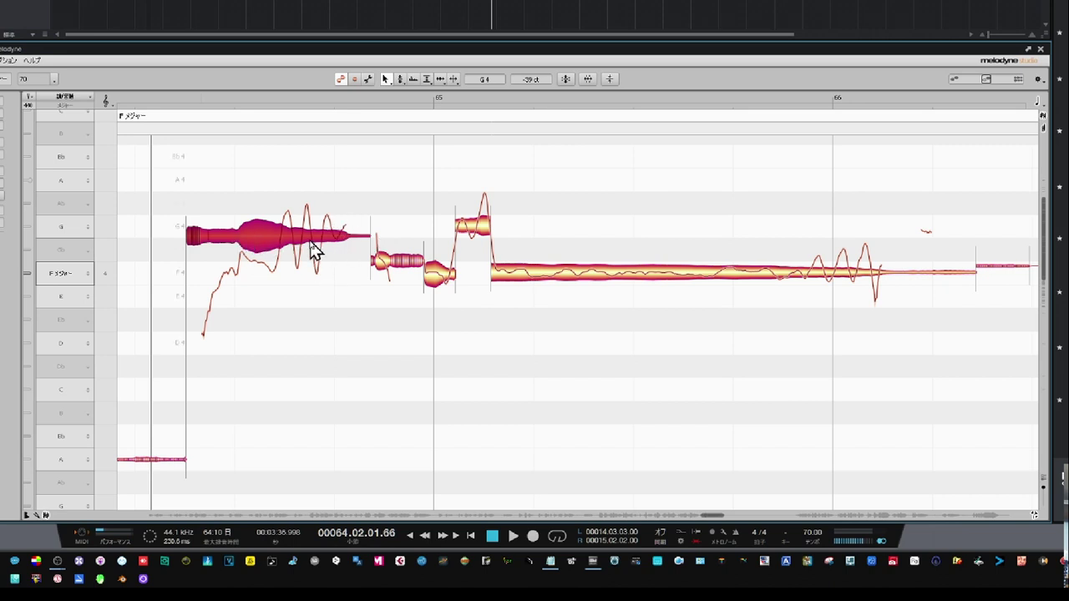
pyautogui.moveTo(259, 242); pyautogui.dragTo(261, 225)
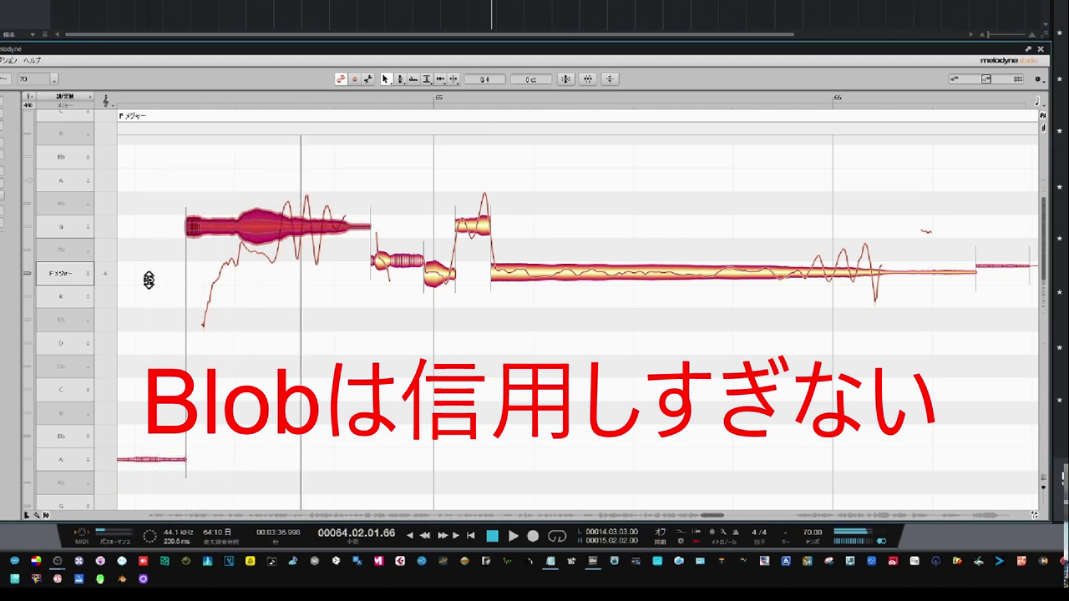
pyautogui.press('space')
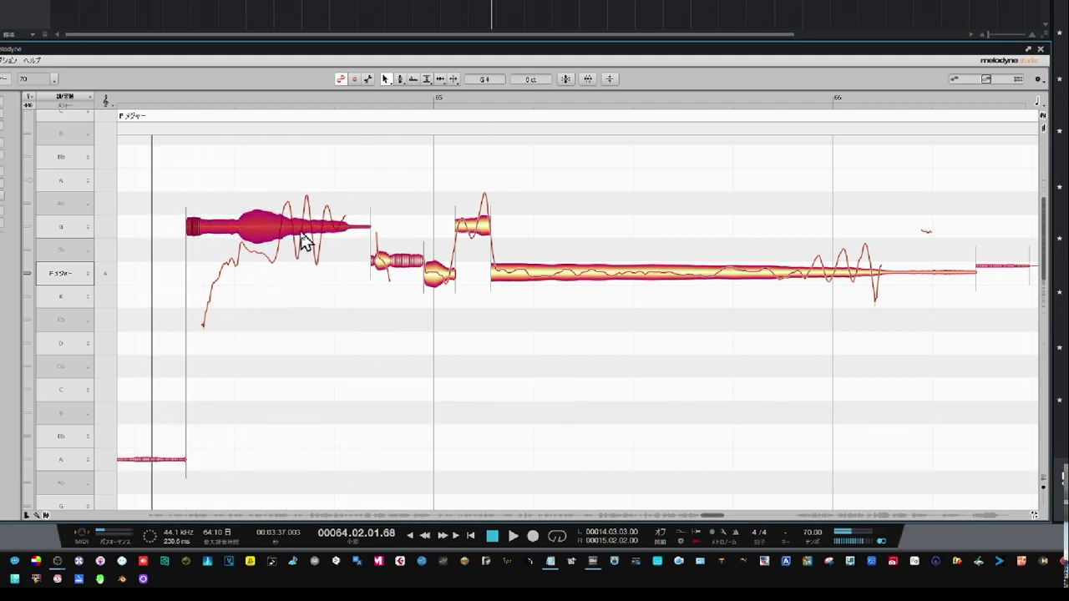
# Lower the long G4 note in bar 64 to G4 -27 ct and replay from just before it through to bar 68.
pyautogui.moveTo(302, 235); pyautogui.dragTo(306, 237)
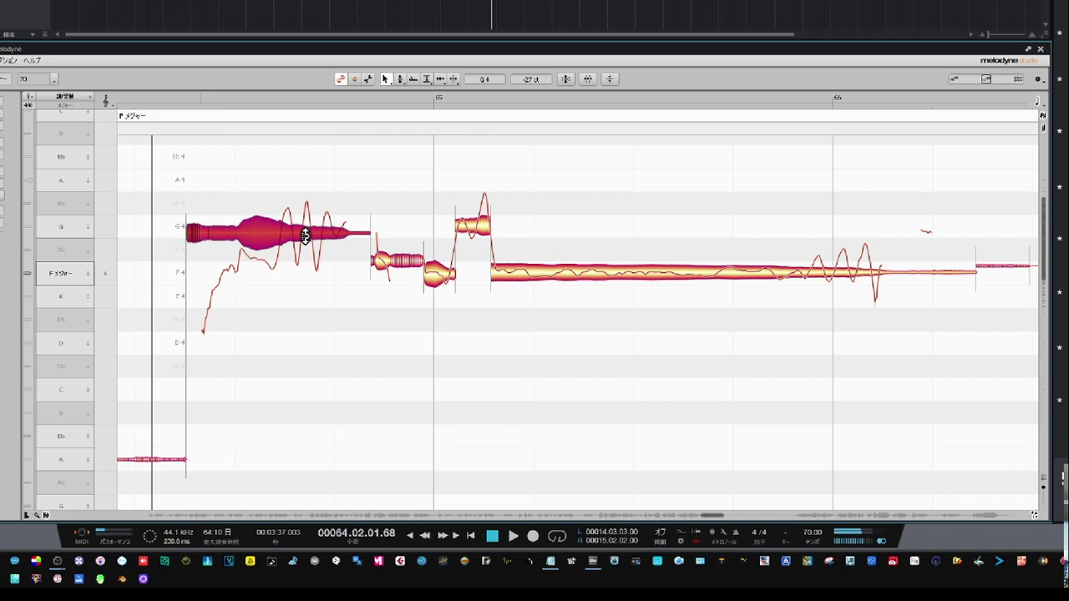
pyautogui.press('space')
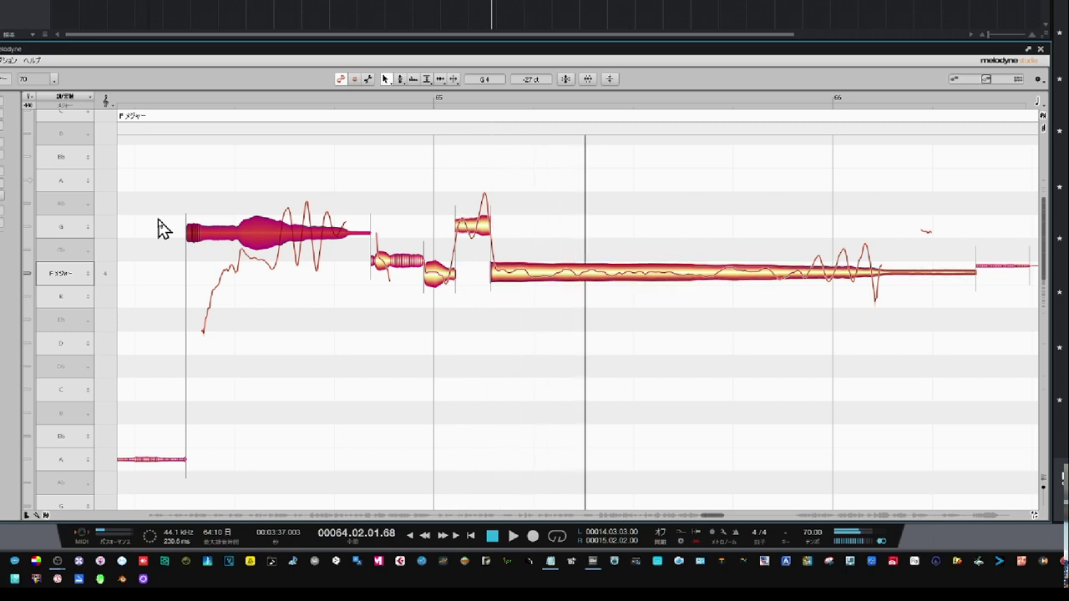
pyautogui.press('space')
pyautogui.click(167, 106)
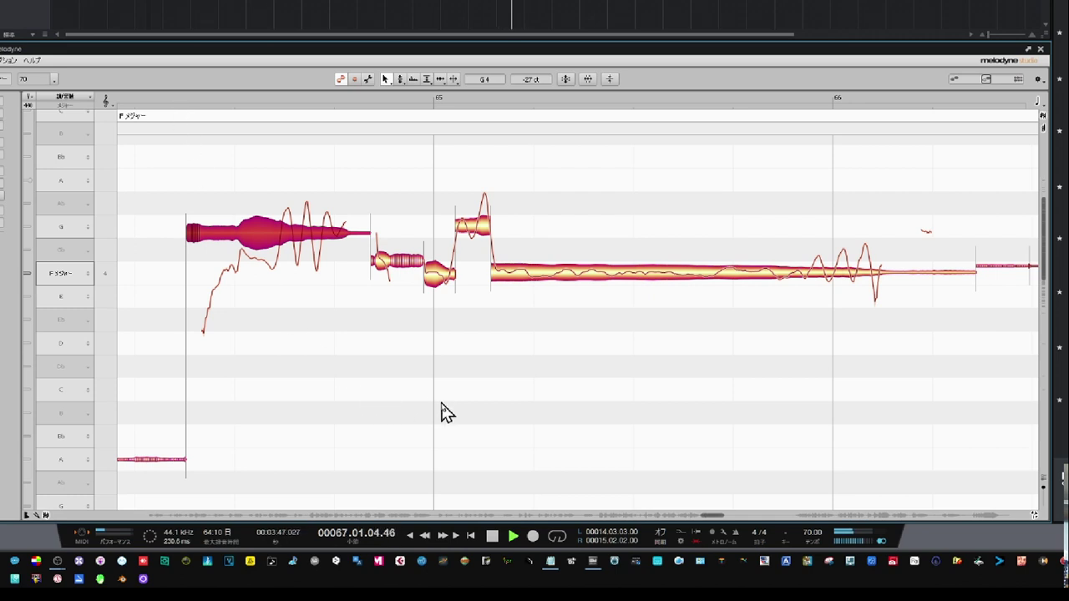
pyautogui.scroll(-1, 445, 412)
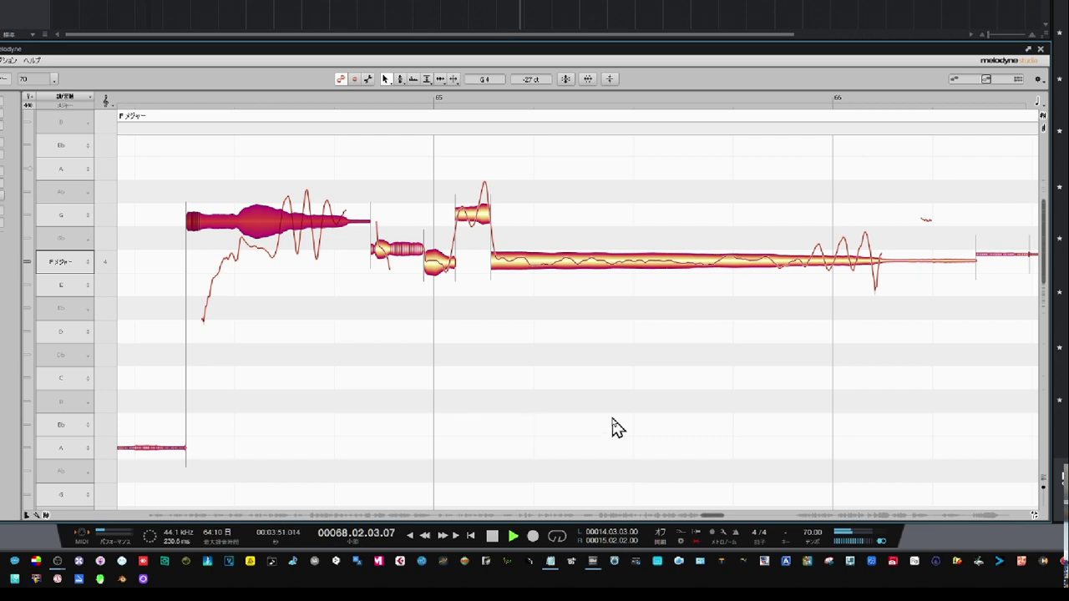
pyautogui.press('space')
# Move on to the next phrase and play it from just before the C4 note ahead of bar 74.
pyautogui.moveTo(715, 517); pyautogui.dragTo(803, 533)
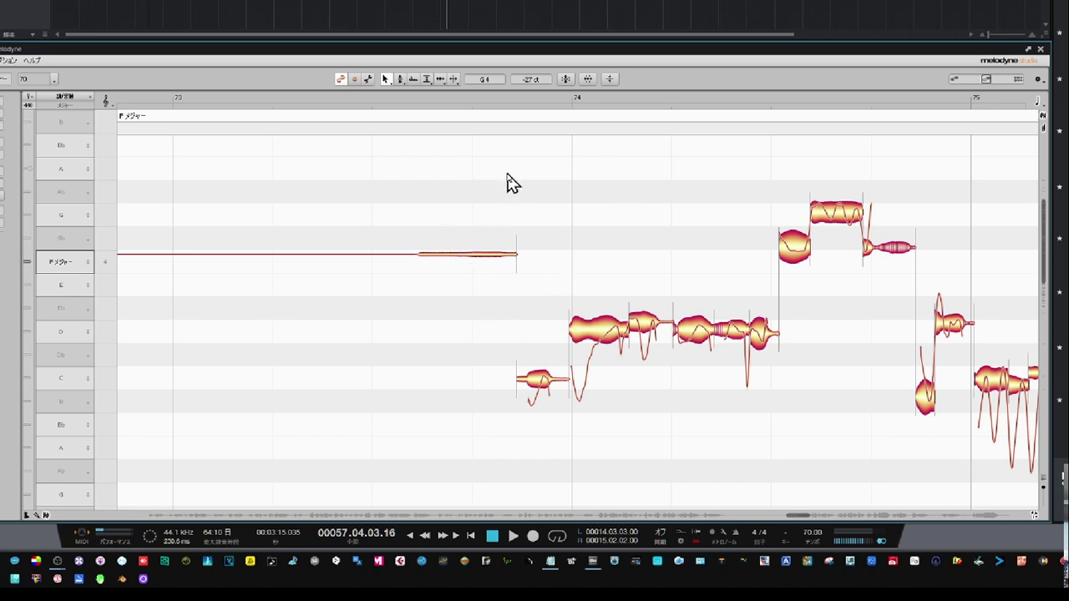
pyautogui.press('space')
pyautogui.press('space')
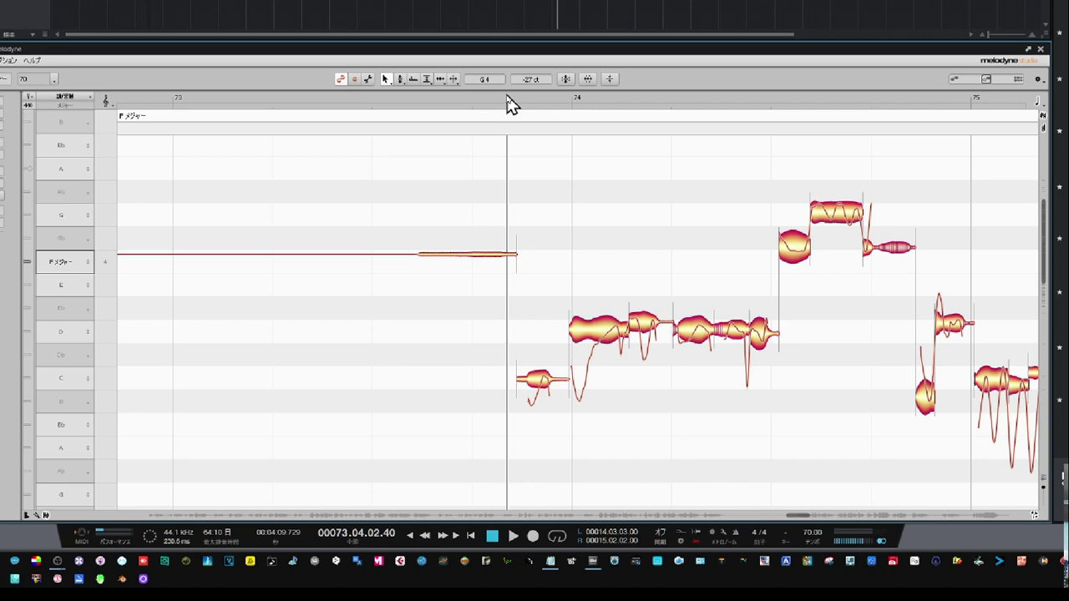
pyautogui.press('space')
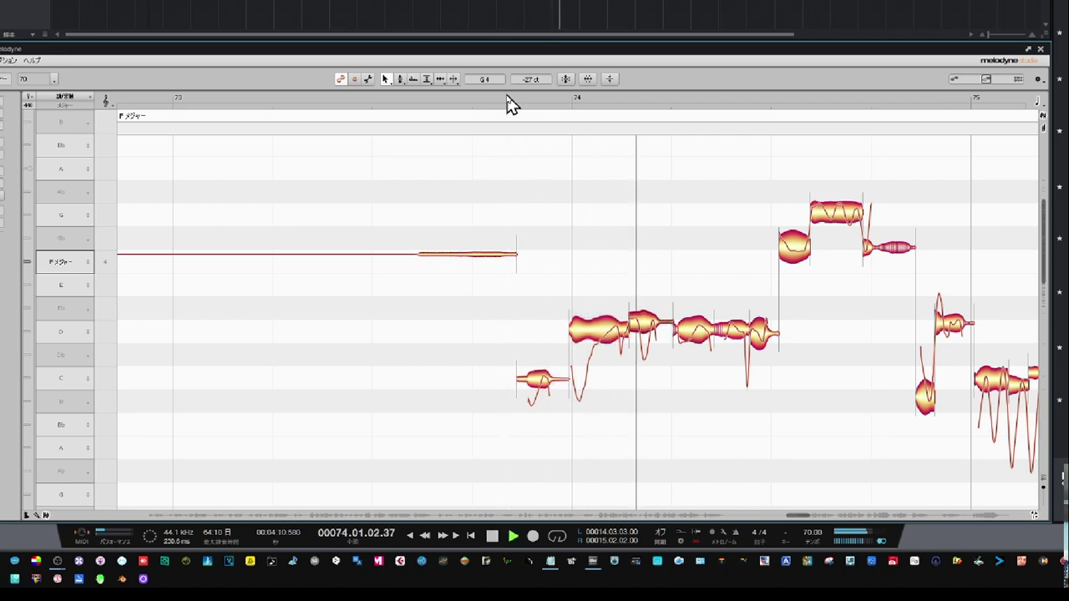
# Audition the first two D4 notes in bar 74 and raise the second to Eb4 -40 ct.
pyautogui.click(607, 191)
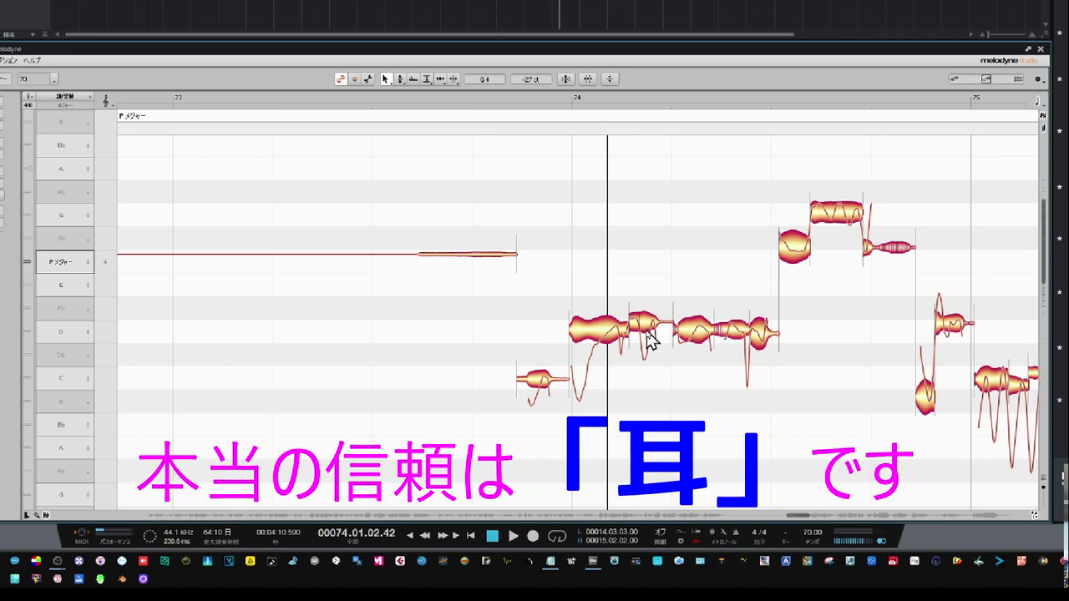
pyautogui.click(611, 339)
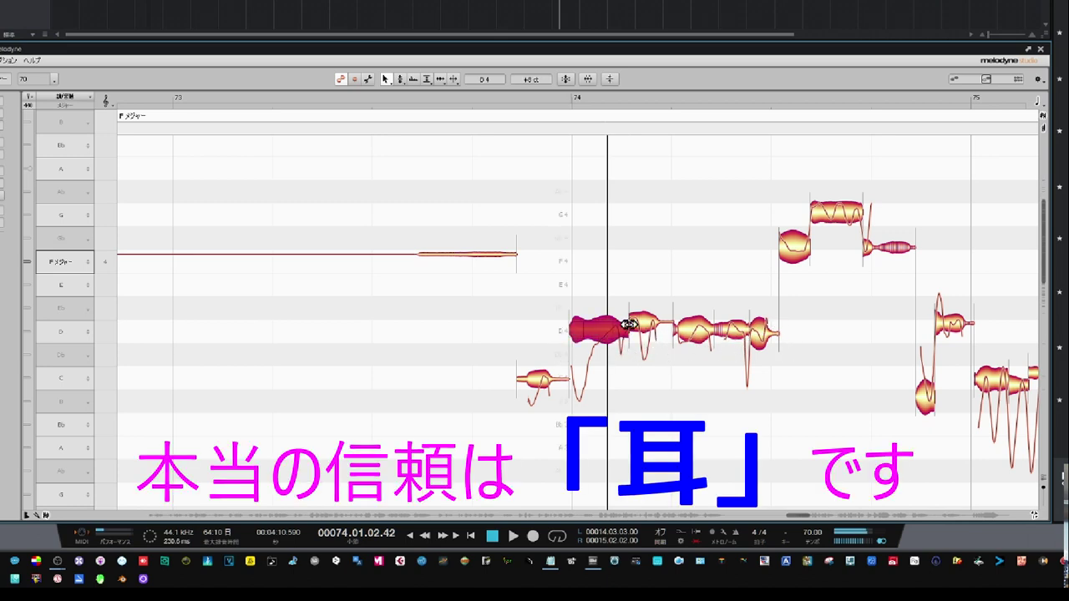
pyautogui.click(650, 332)
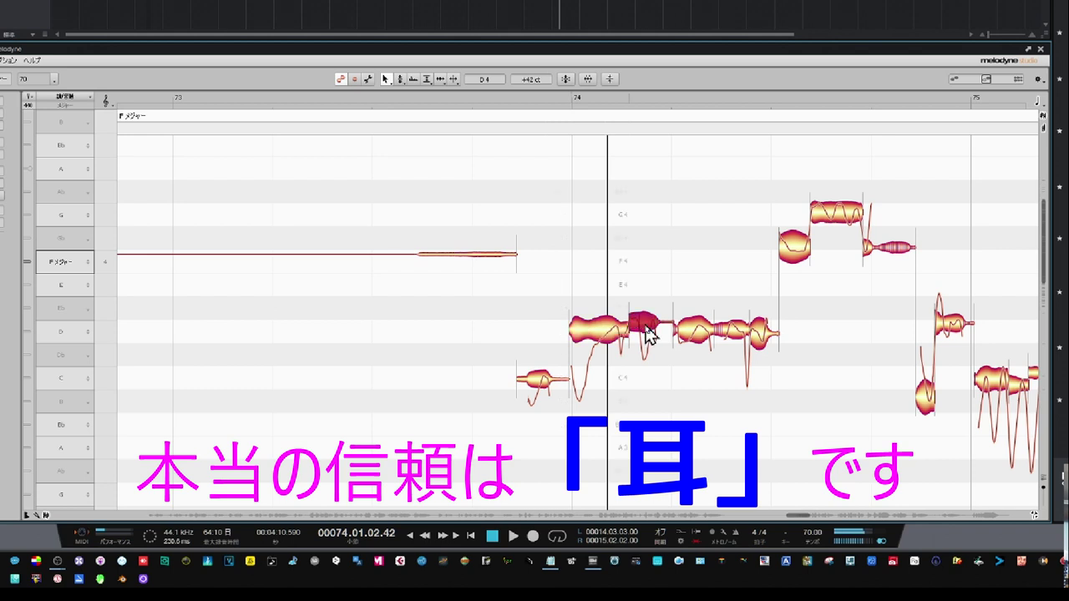
pyautogui.moveTo(650, 331); pyautogui.dragTo(650, 322)
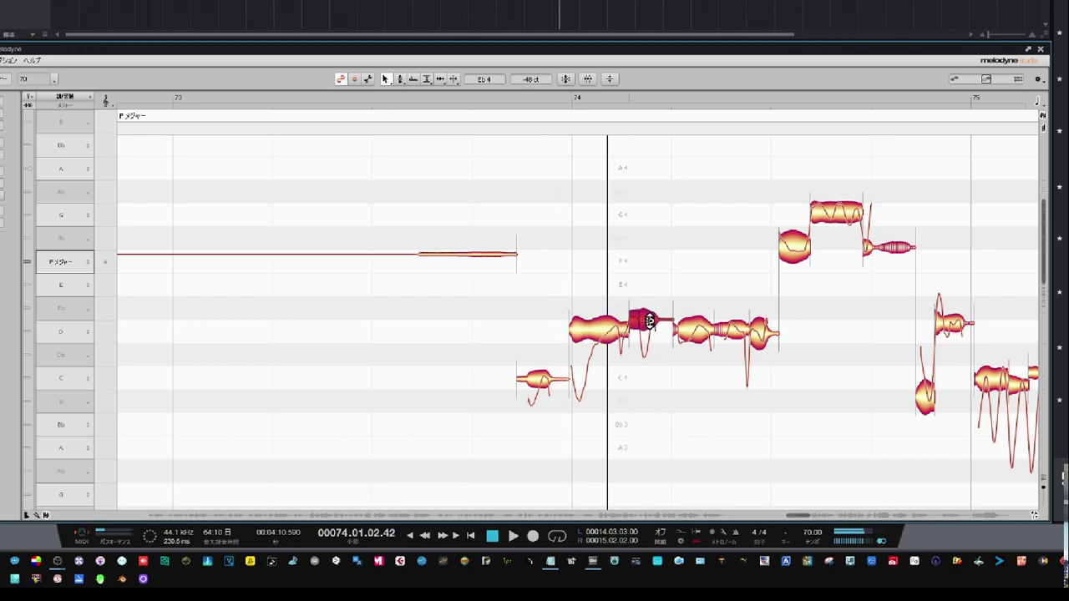
# Audition the remaining D4 notes of bar 74 and the Gb4 note that follows them.
pyautogui.click(692, 334)
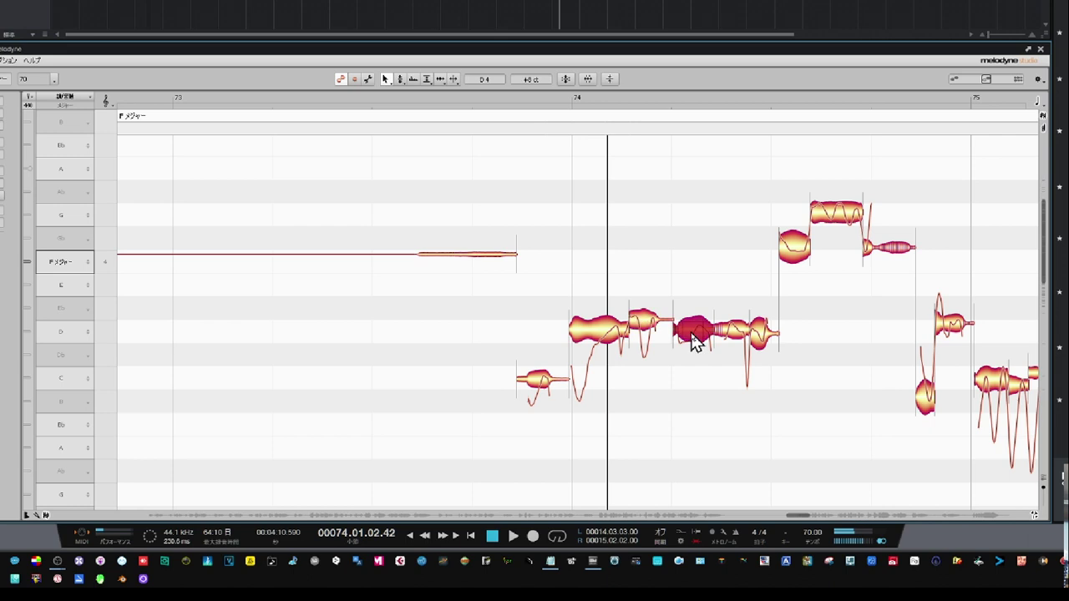
pyautogui.click(735, 334)
pyautogui.click(767, 341)
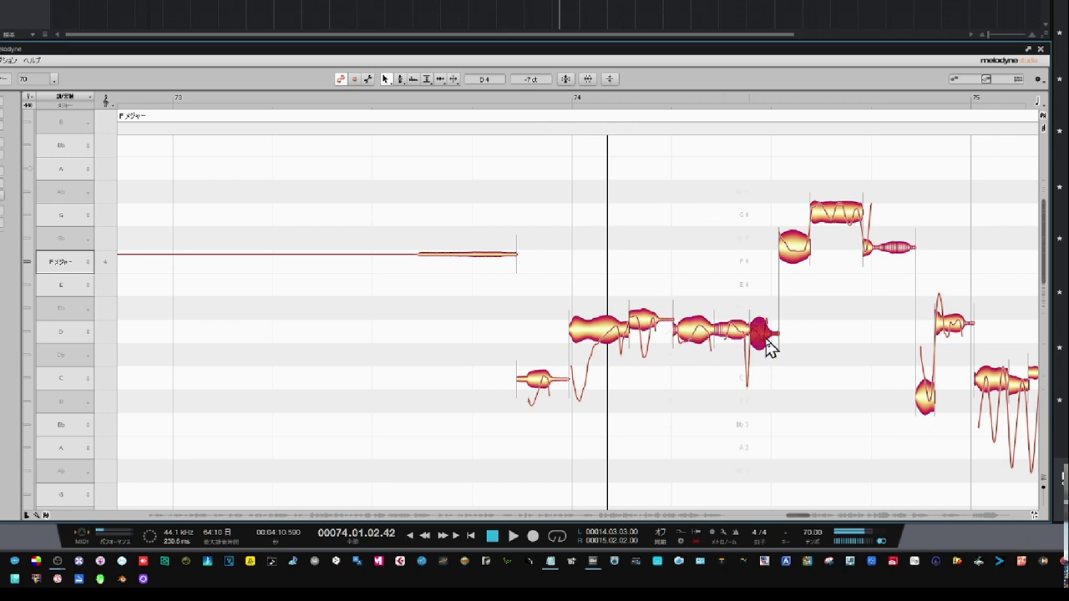
pyautogui.click(798, 261)
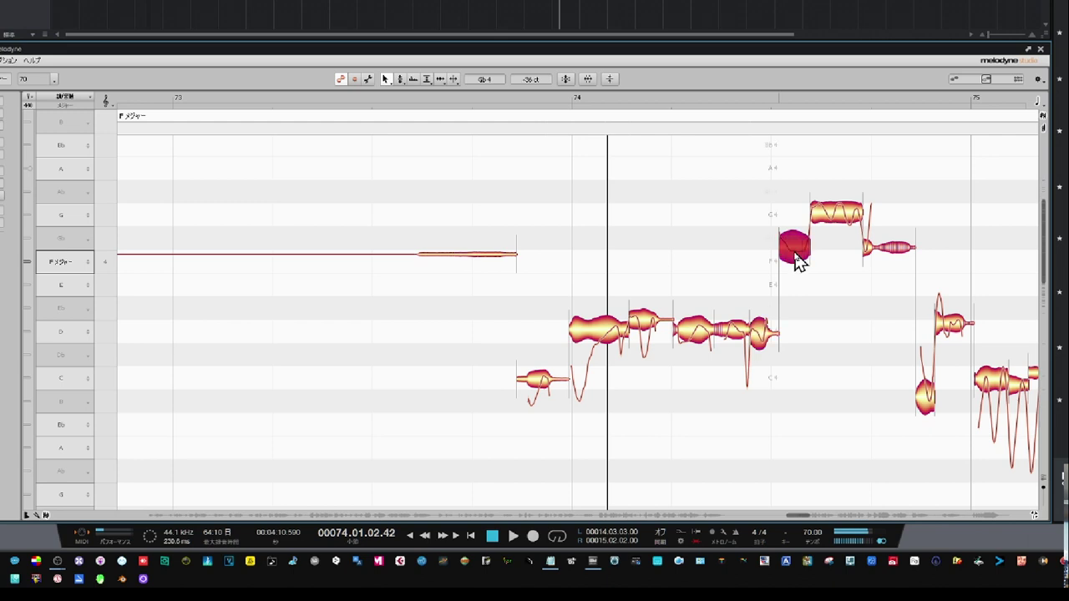
# Lower the high G4 note in bar 74 to G4 +4 ct and the Gb4 note before it to F4 +24 ct, checking by playback.
pyautogui.click(837, 221)
pyautogui.doubleClick(836, 214)
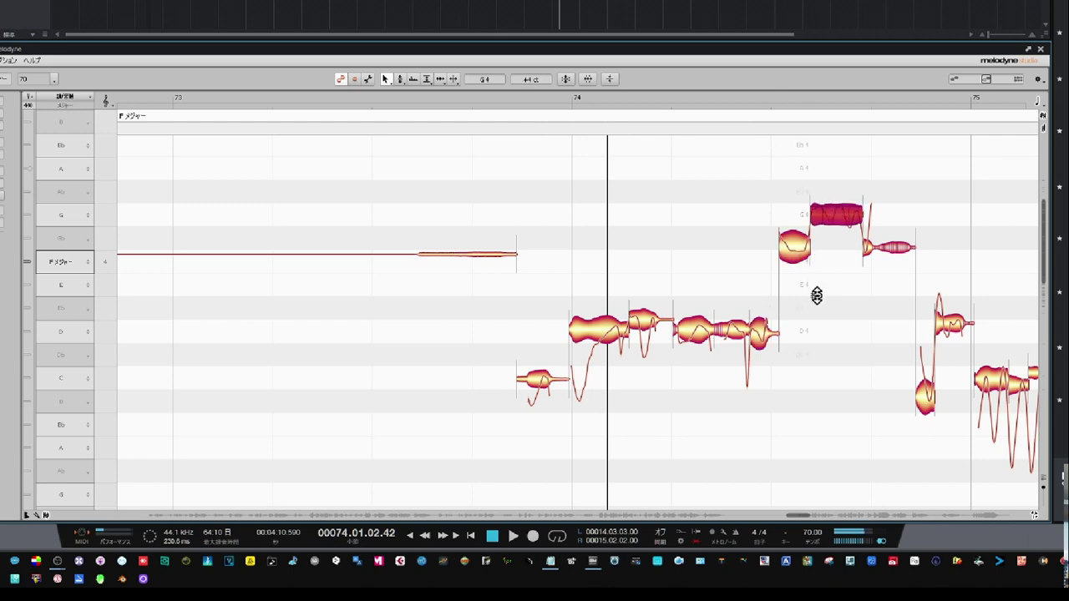
pyautogui.click(795, 248)
pyautogui.moveTo(796, 252); pyautogui.dragTo(796, 261)
pyautogui.press('space')
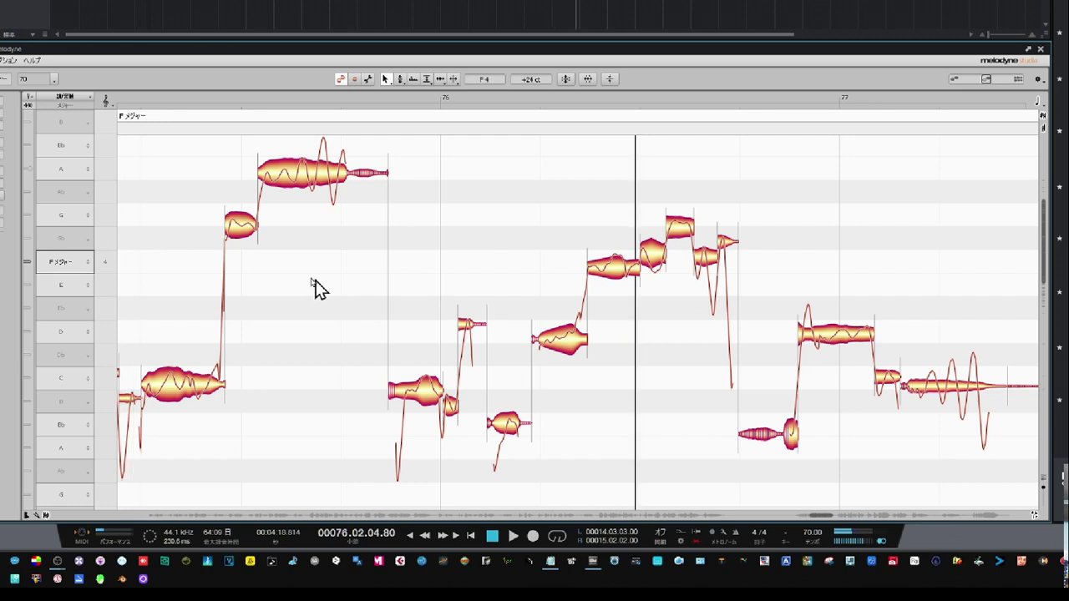
# Replay from the C4 note in bar 75 and audition the G4 and long A4 notes before bar 76.
pyautogui.click(135, 98)
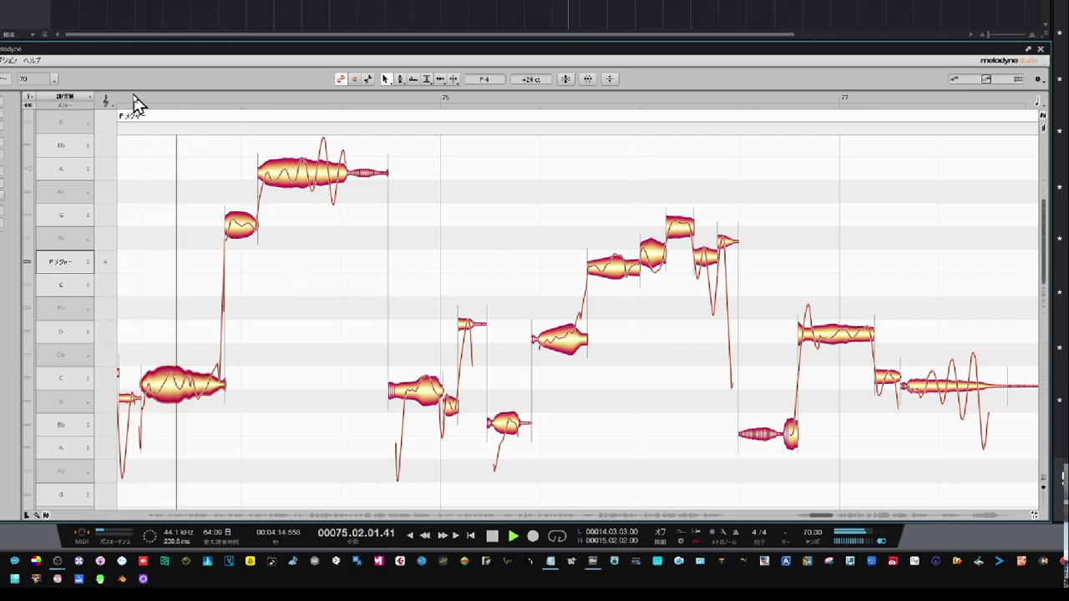
pyautogui.press('space')
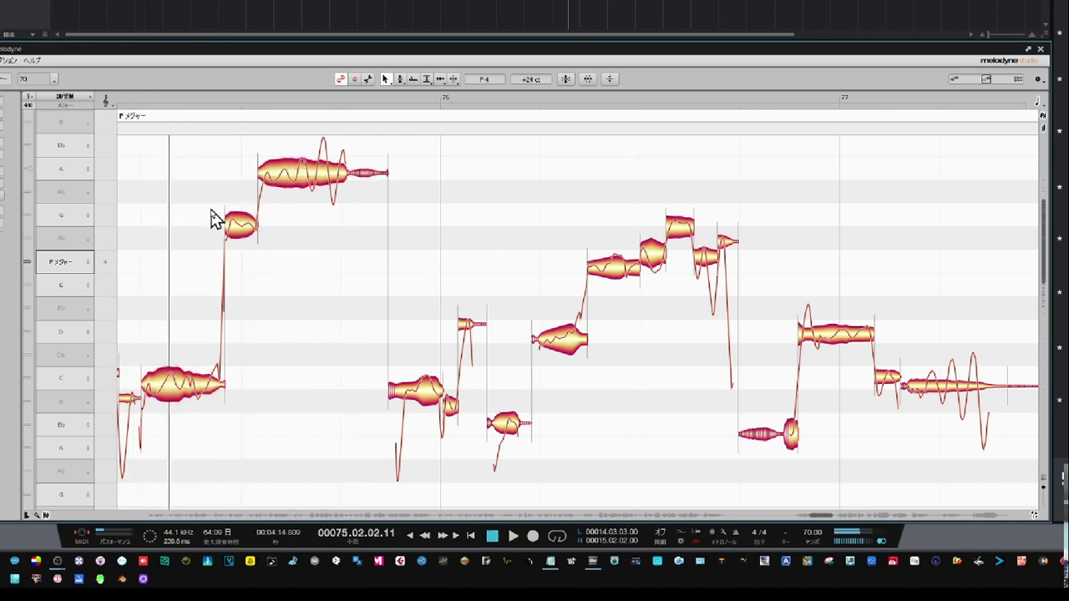
pyautogui.click(246, 231)
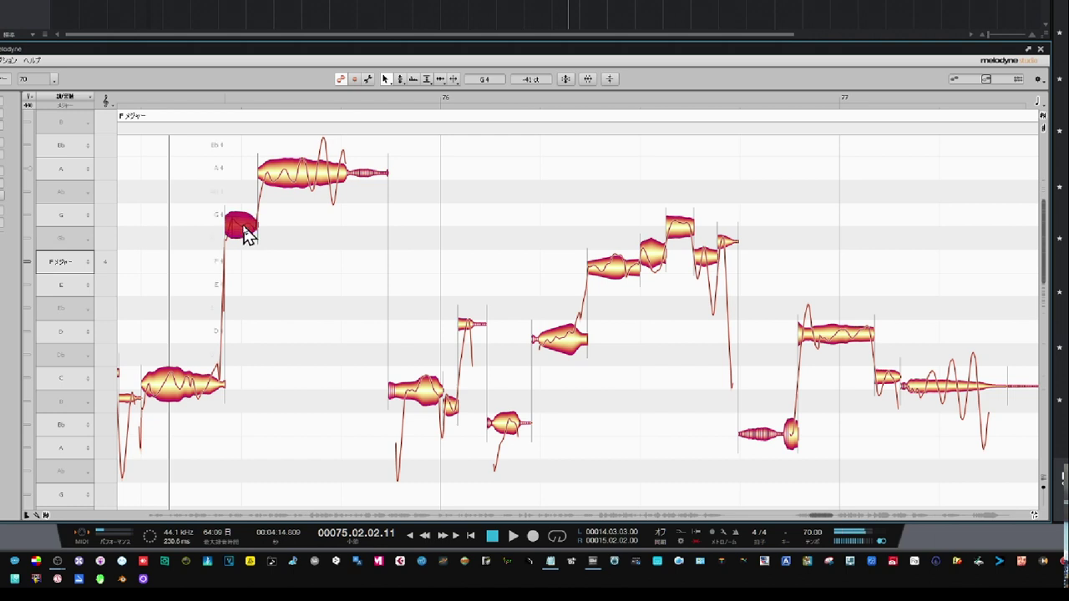
pyautogui.click(320, 177)
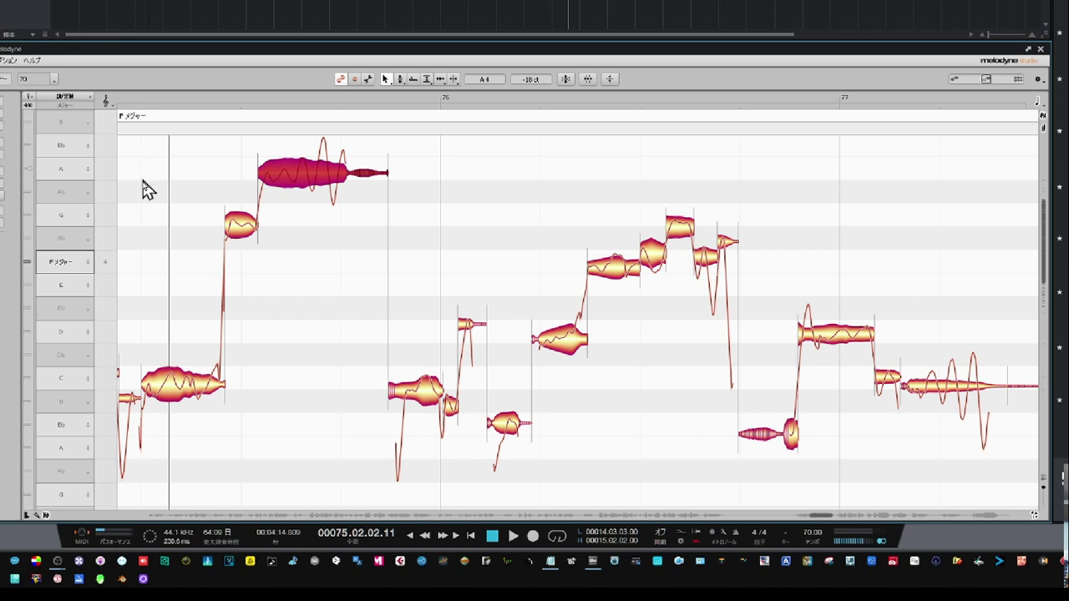
pyautogui.click(132, 99)
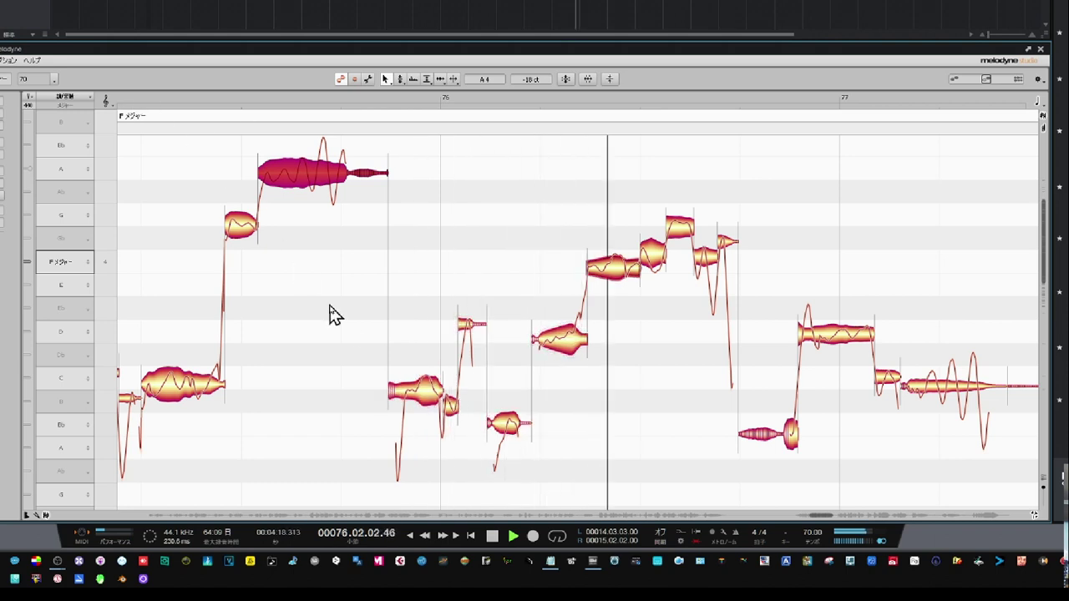
# Raise the highest note in bar 76 to G4 -12 ct and play on to the start of bar 78.
pyautogui.click(509, 258)
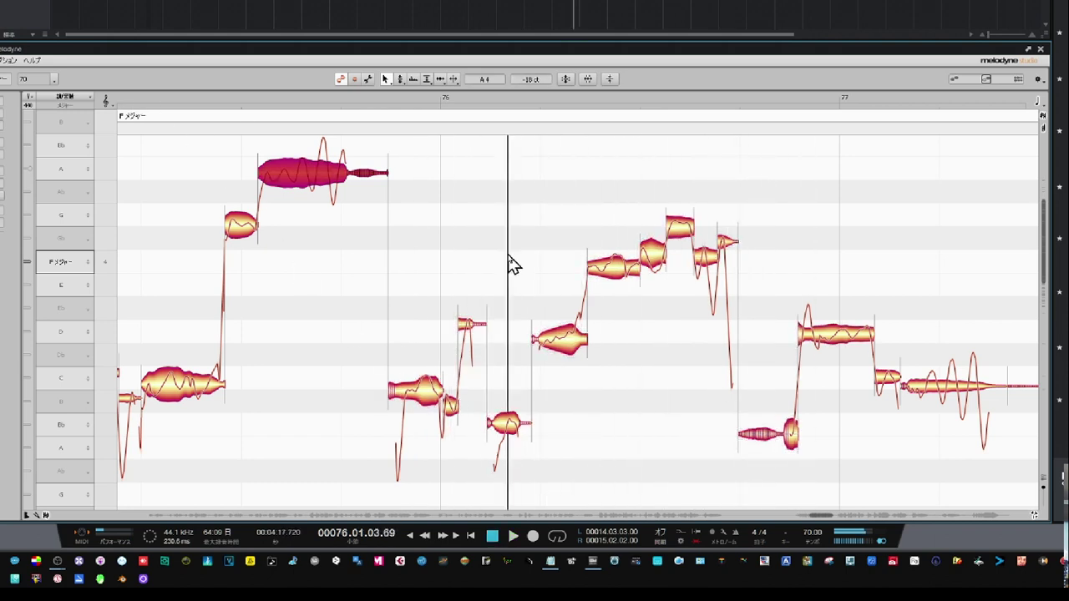
pyautogui.moveTo(683, 239); pyautogui.dragTo(683, 221)
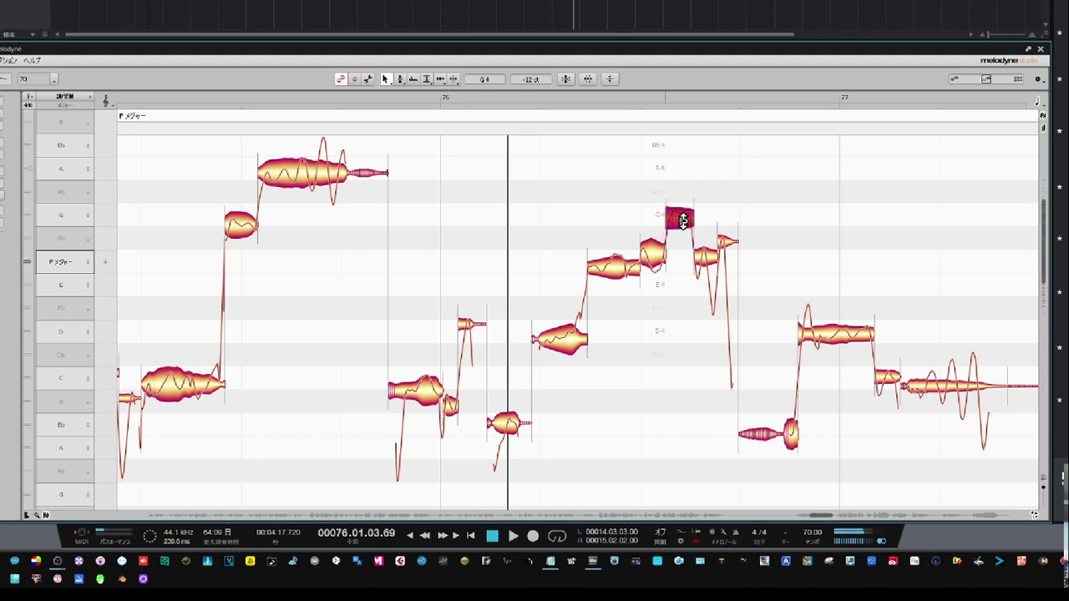
pyautogui.click(543, 234)
pyautogui.press('space')
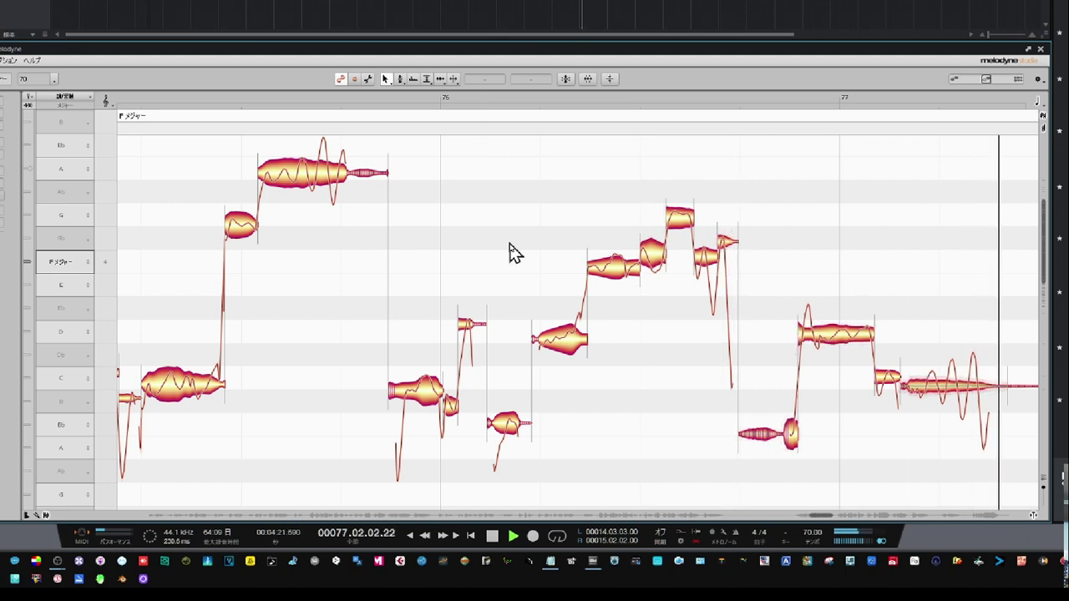
pyautogui.press('space')
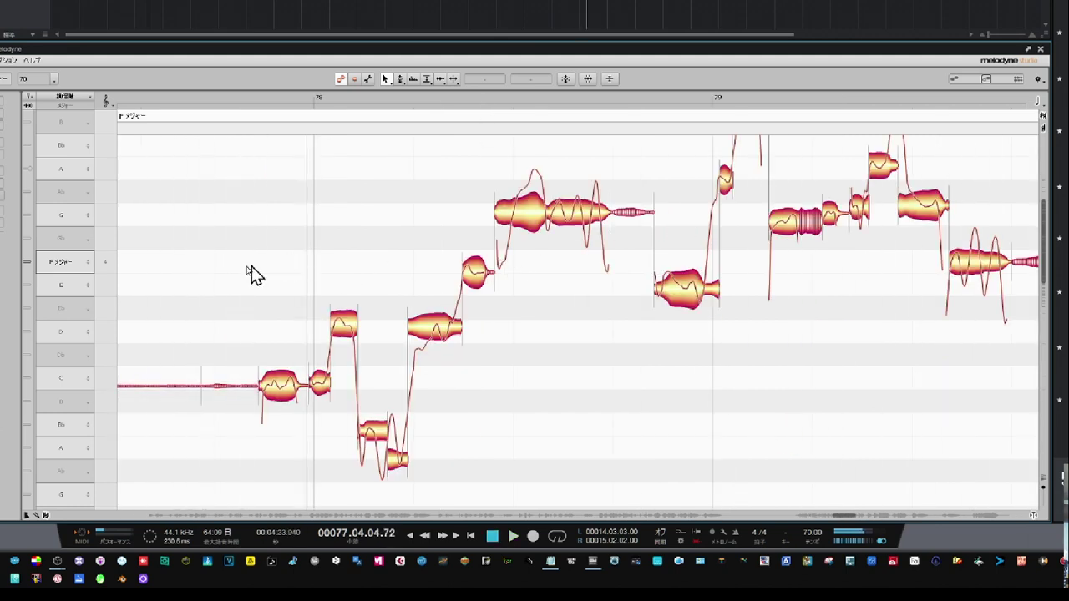
# Try raising the long C4 note in bar 77 to C4 +36 ct and audition it from the end of bar 76.
pyautogui.moveTo(209, 262); pyautogui.dragTo(668, 269)
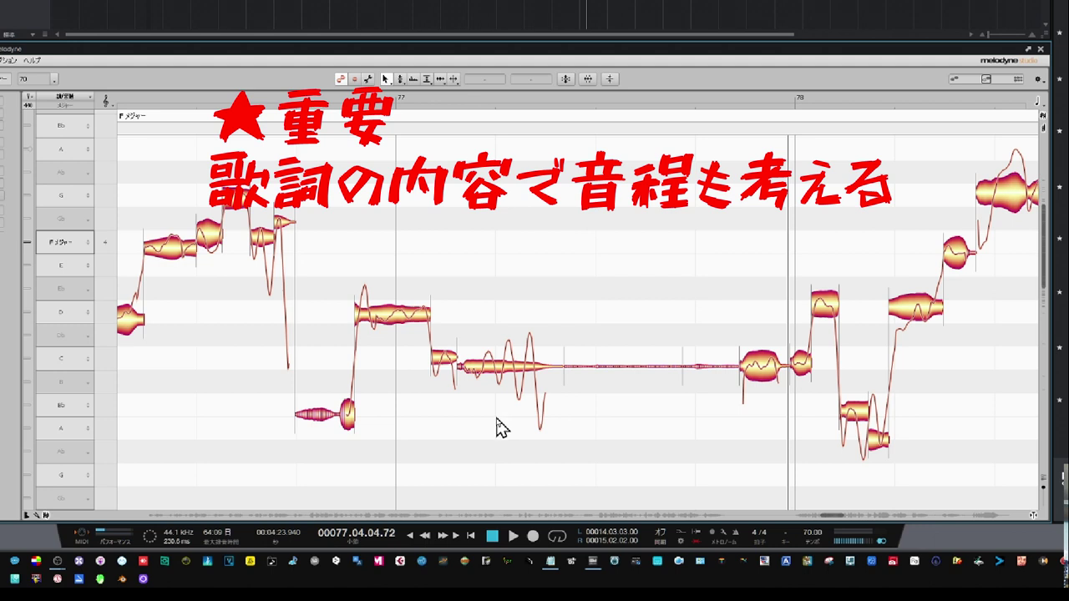
pyautogui.click(515, 376)
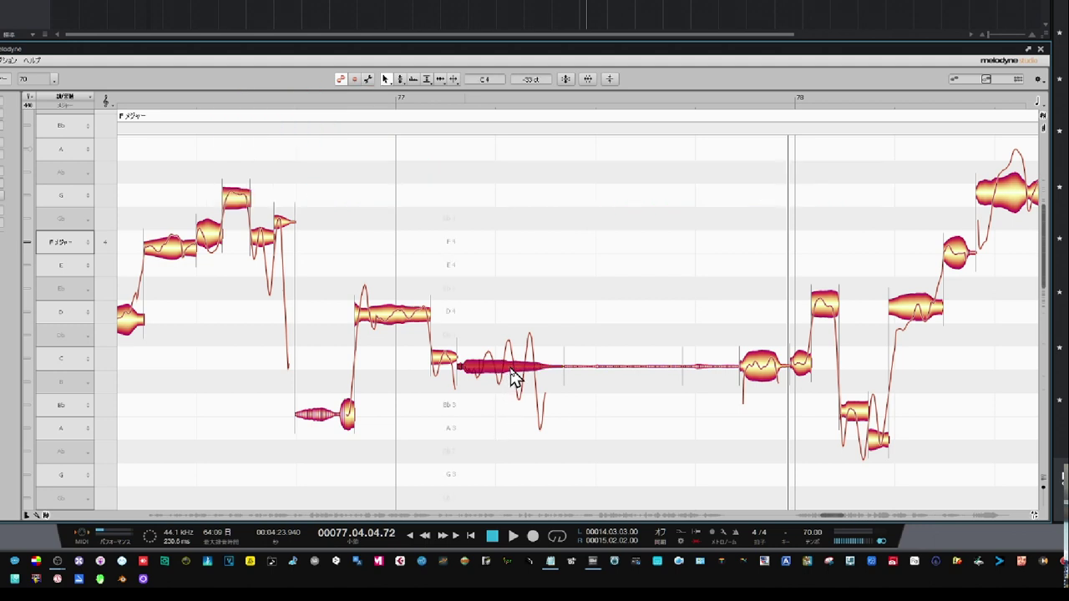
pyautogui.moveTo(515, 376); pyautogui.dragTo(508, 351)
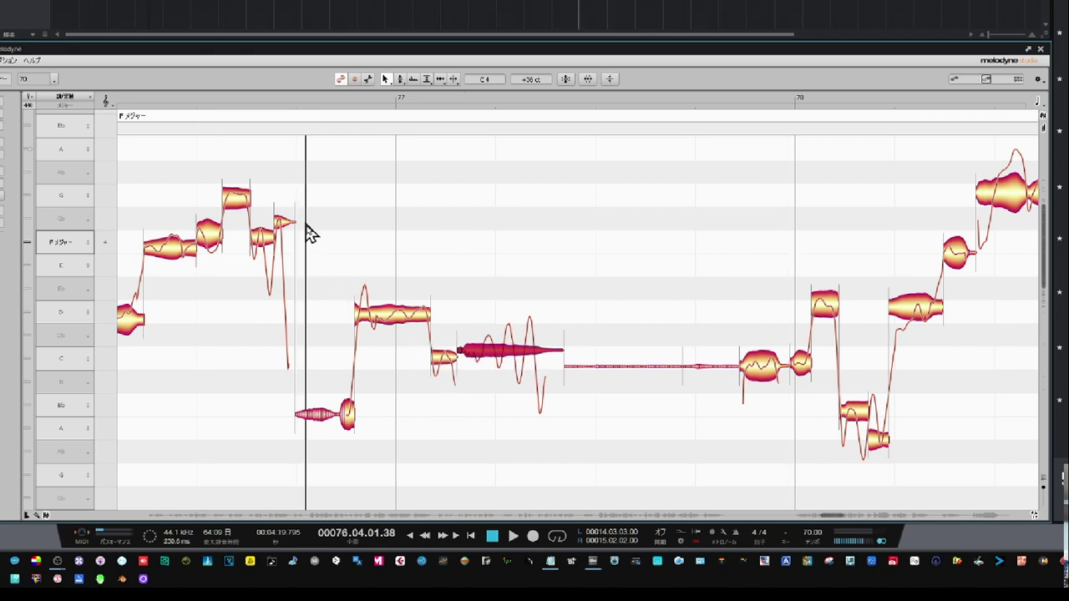
pyautogui.press('space')
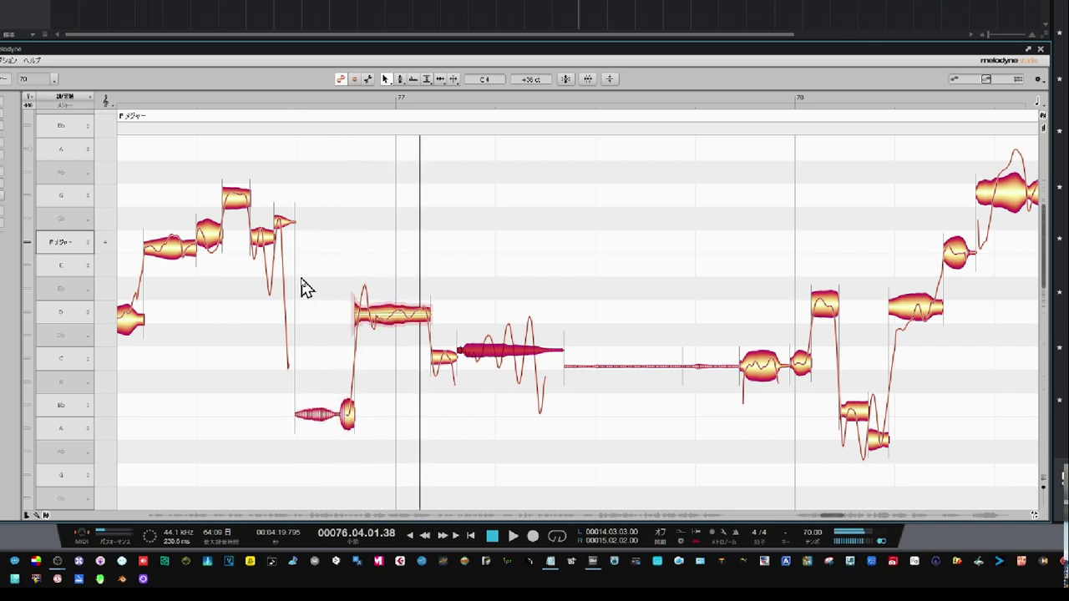
pyautogui.press('space')
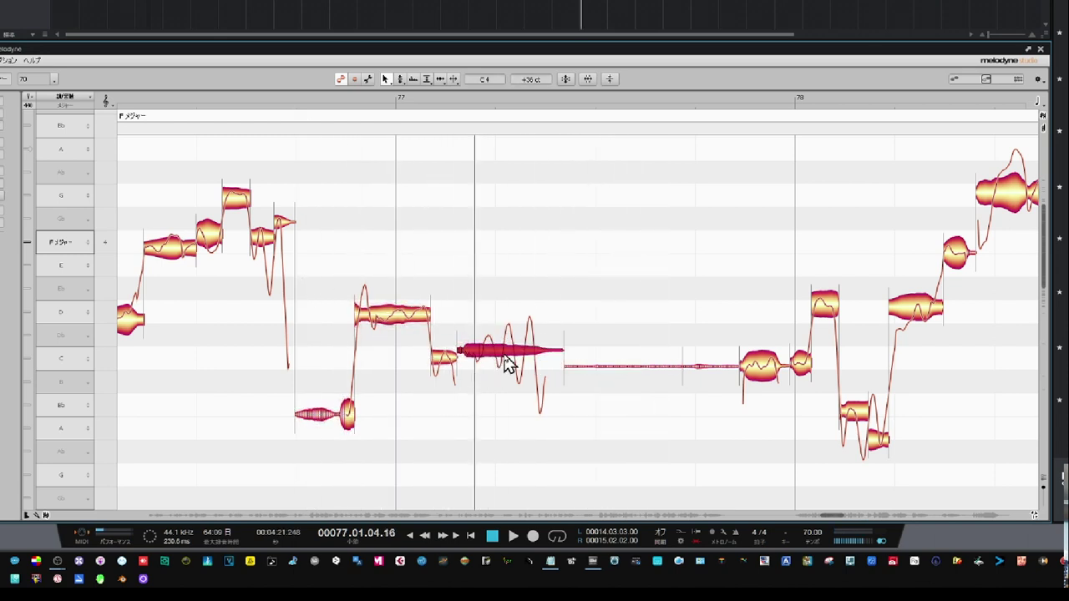
# Lower the long C4 note in bar 77 to C4 -18 ct and play from it into bar 78.
pyautogui.moveTo(506, 354); pyautogui.dragTo(508, 365)
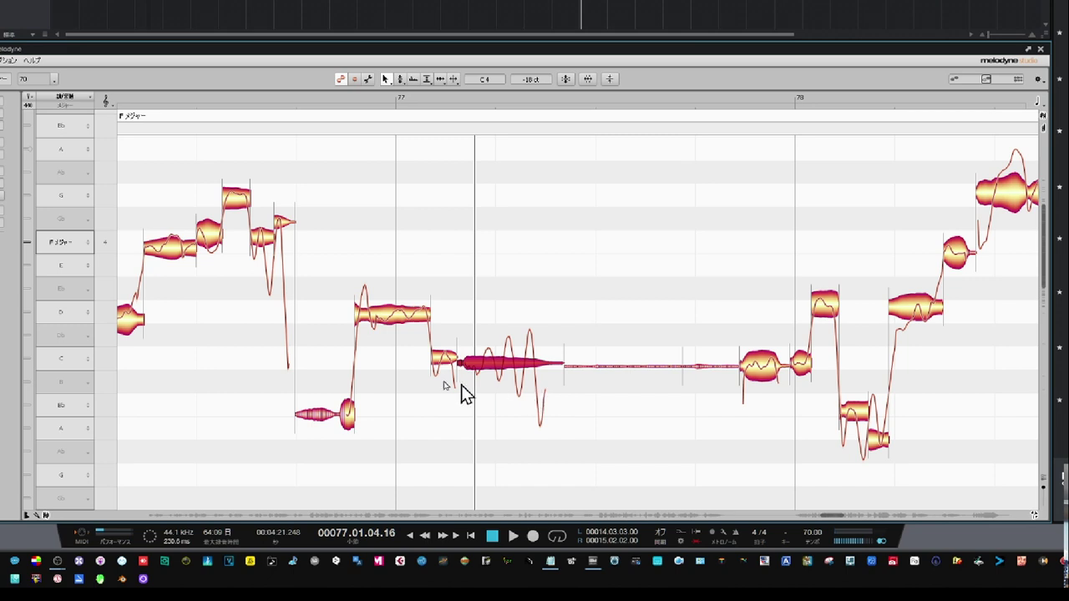
pyautogui.press('space')
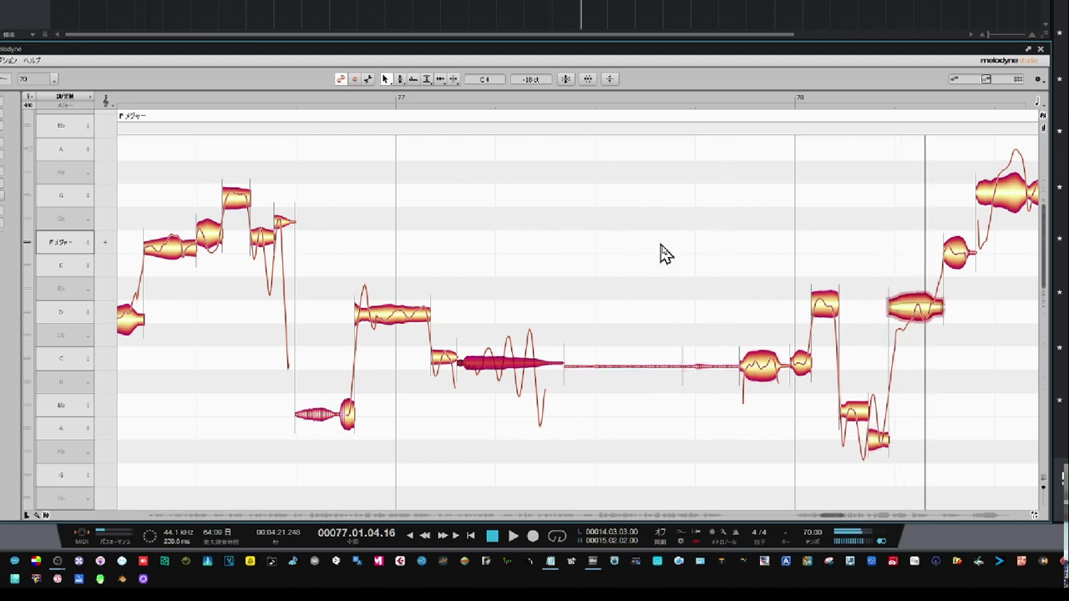
# Lower the short D4 note at the start of bar 78 to D4 +2 ct and play from just before it.
pyautogui.moveTo(678, 252); pyautogui.dragTo(293, 256)
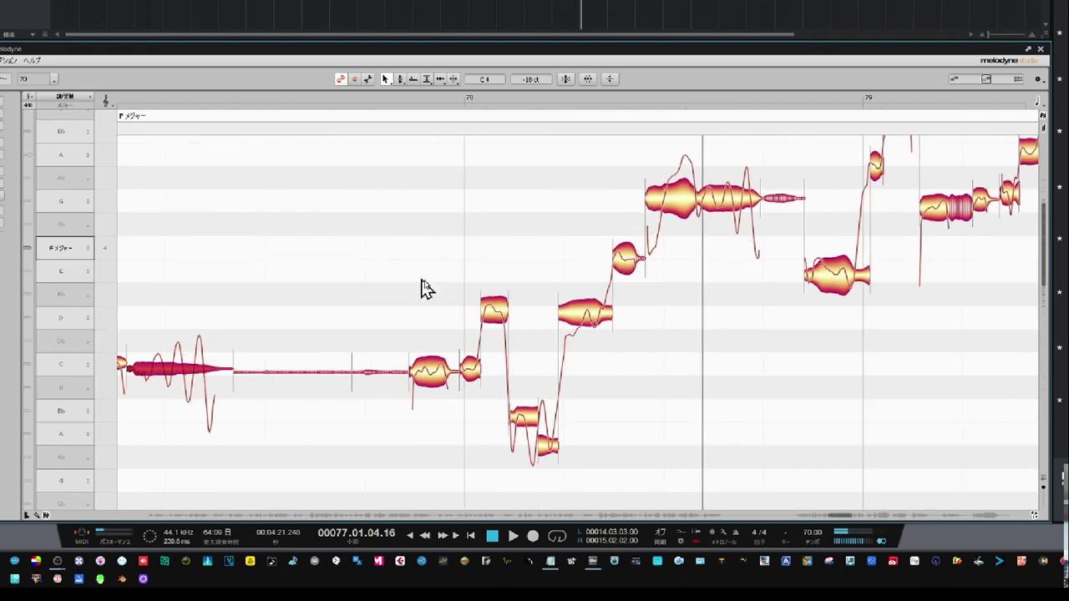
pyautogui.click(504, 324)
pyautogui.doubleClick(504, 323)
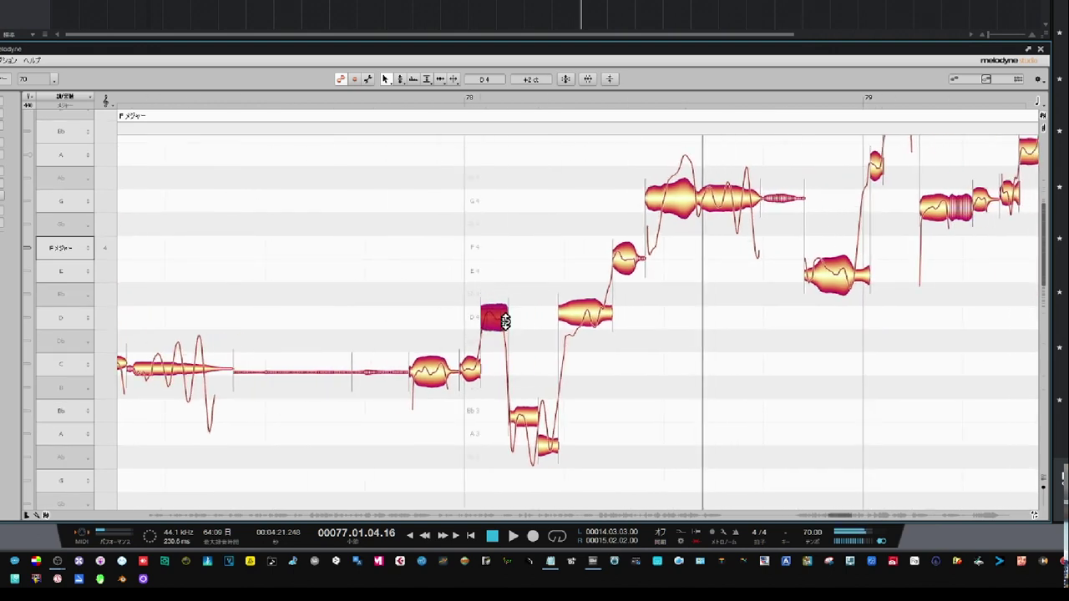
pyautogui.click(396, 98)
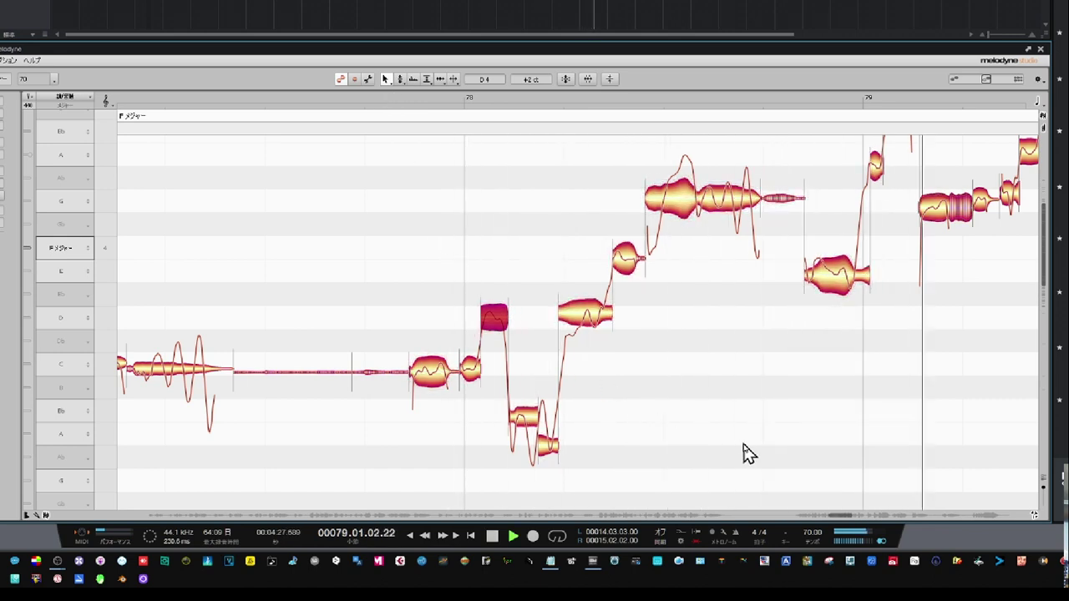
# Raise the high B4 note at the start of bar 79 to C5 -29 ct and replay from the end of bar 78.
pyautogui.click(746, 417)
pyautogui.moveTo(749, 413); pyautogui.dragTo(454, 494)
pyautogui.press('space')
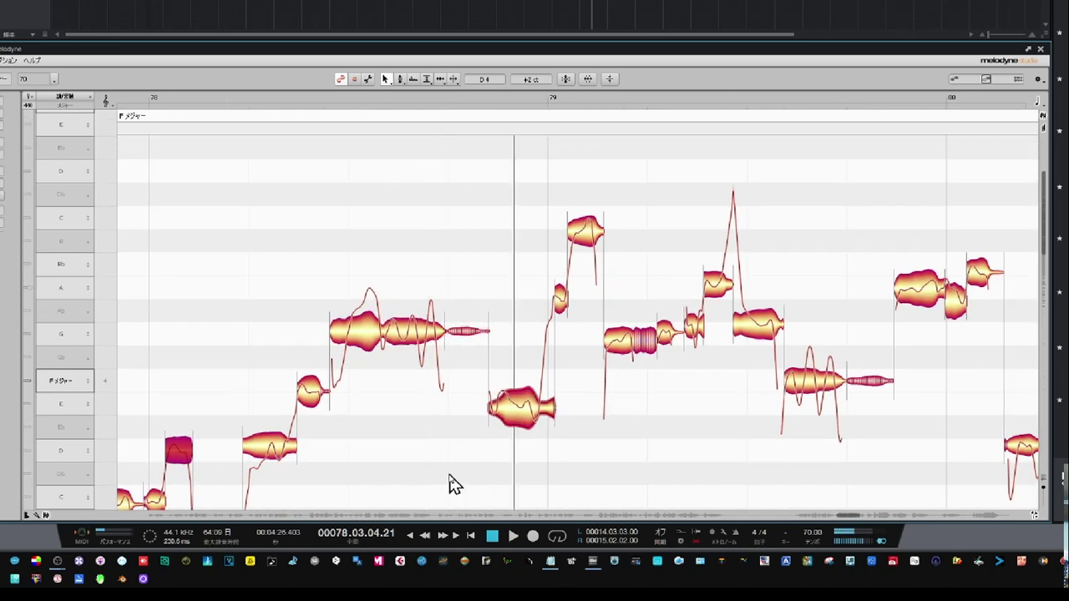
pyautogui.click(466, 485)
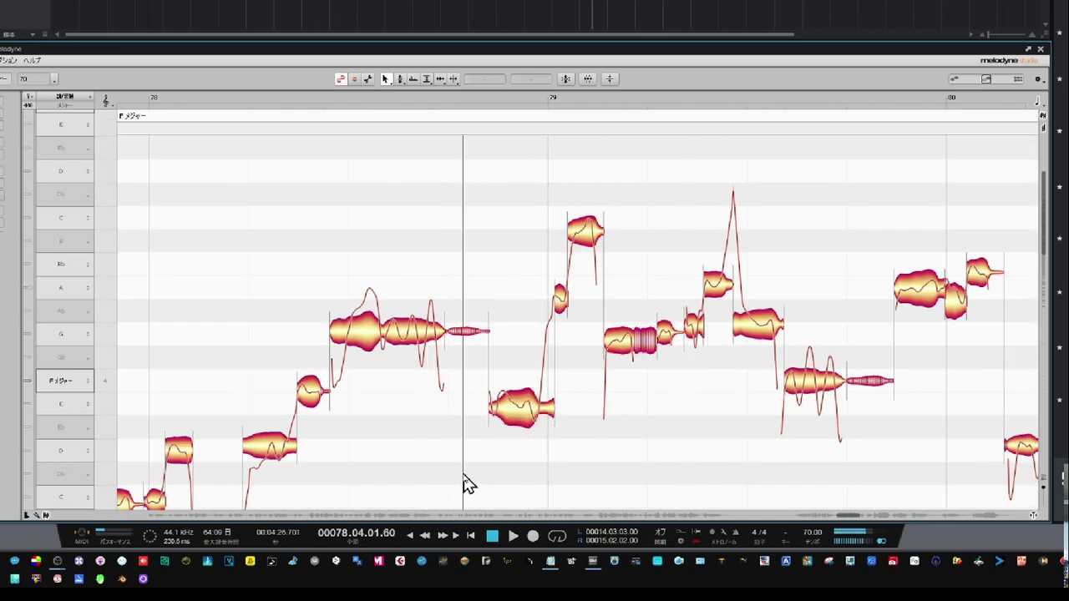
pyautogui.click(590, 242)
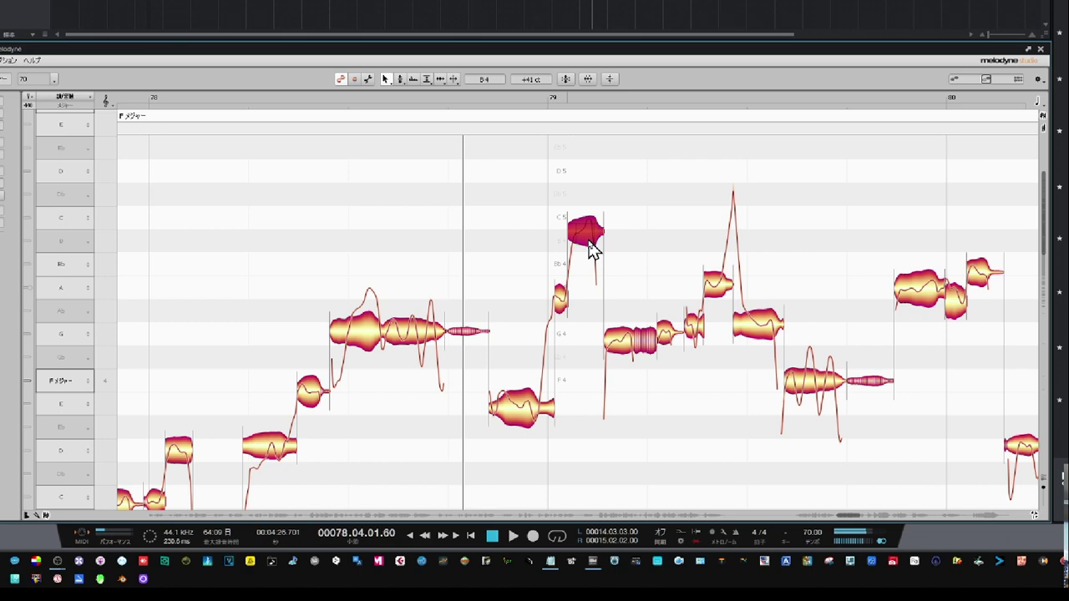
pyautogui.moveTo(591, 237); pyautogui.dragTo(591, 231)
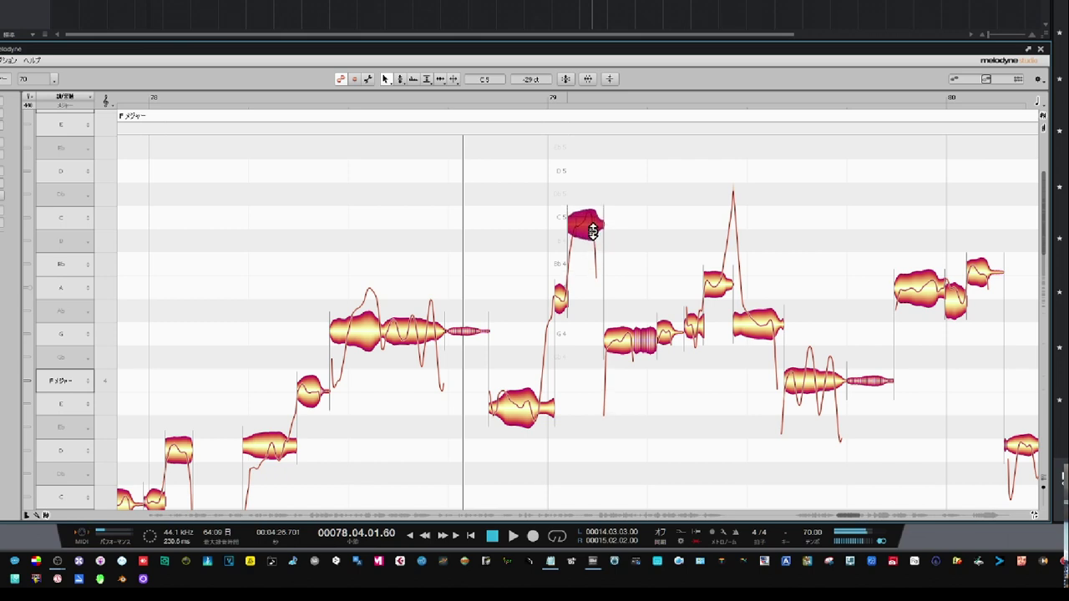
pyautogui.click(614, 250)
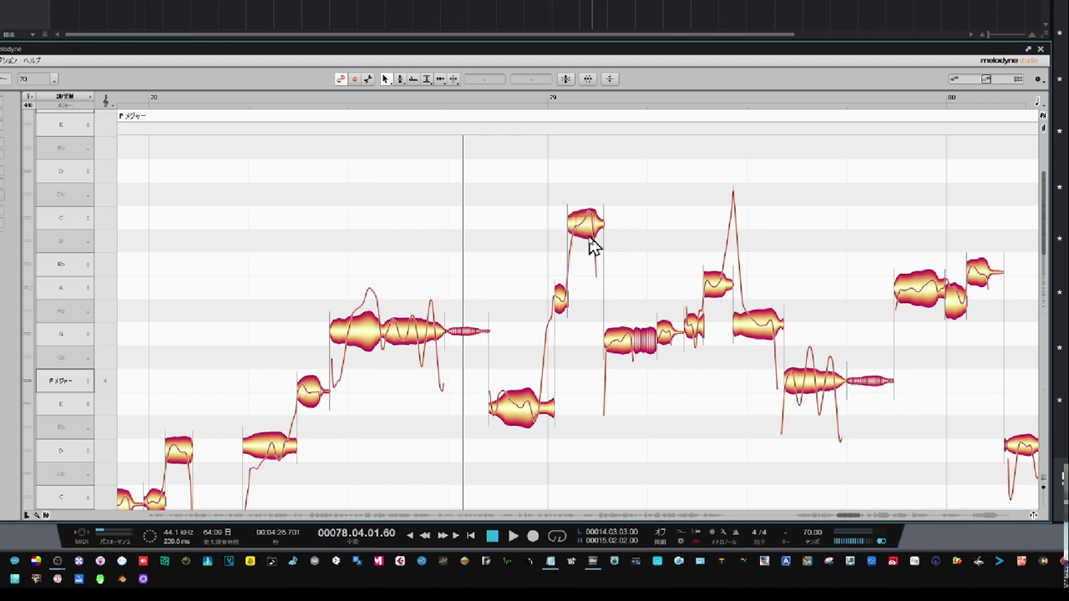
pyautogui.press('space')
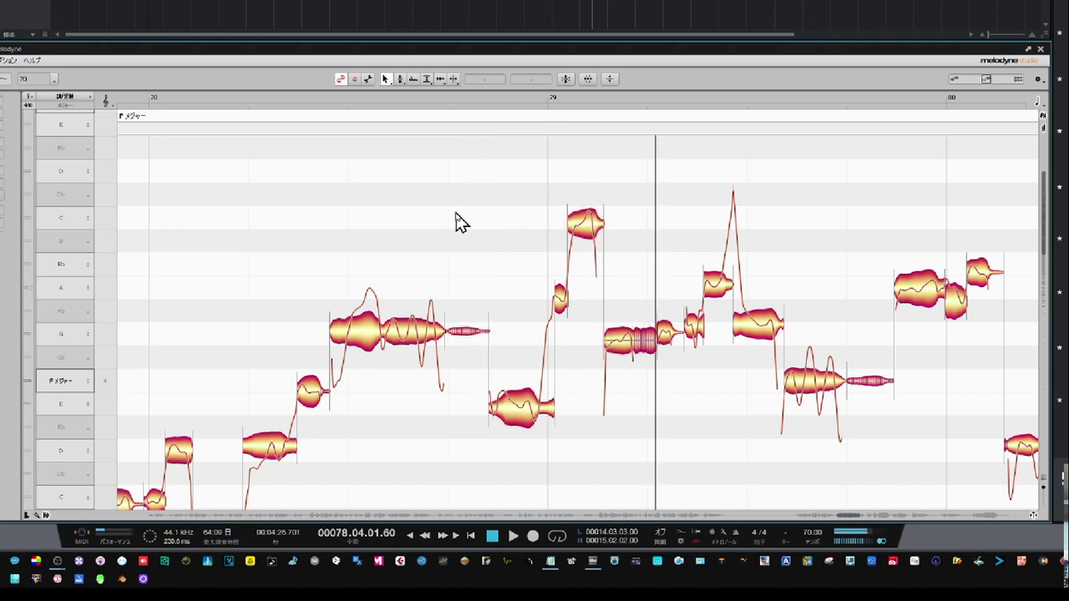
pyautogui.press('space')
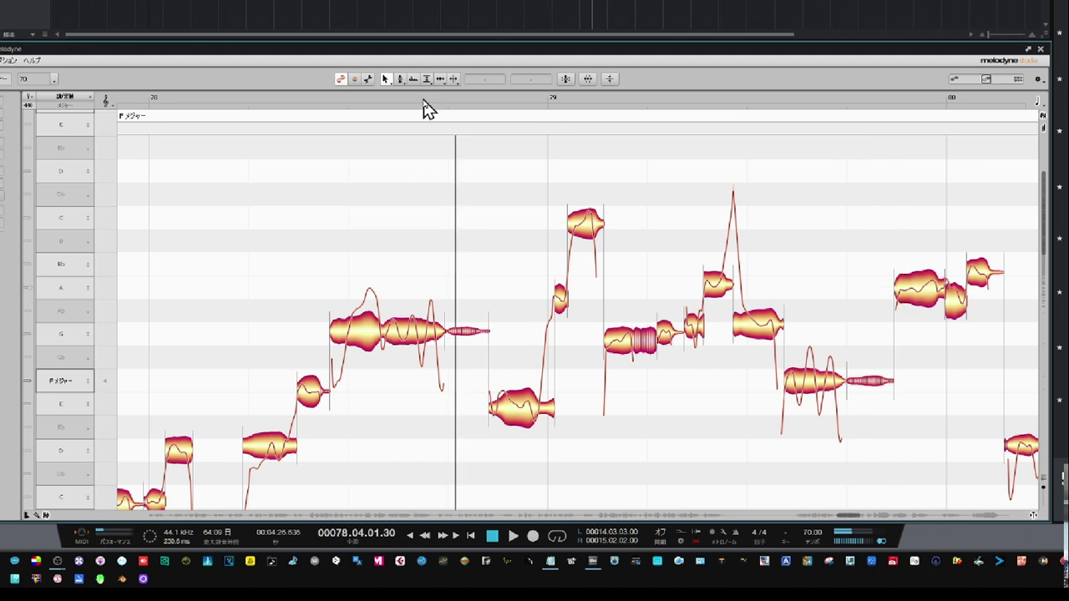
# Listen from bar 78 to bar 80, lower the short Ab4 note at the start of bar 80 to Ab4 +11 ct, and replay it.
pyautogui.press('space')
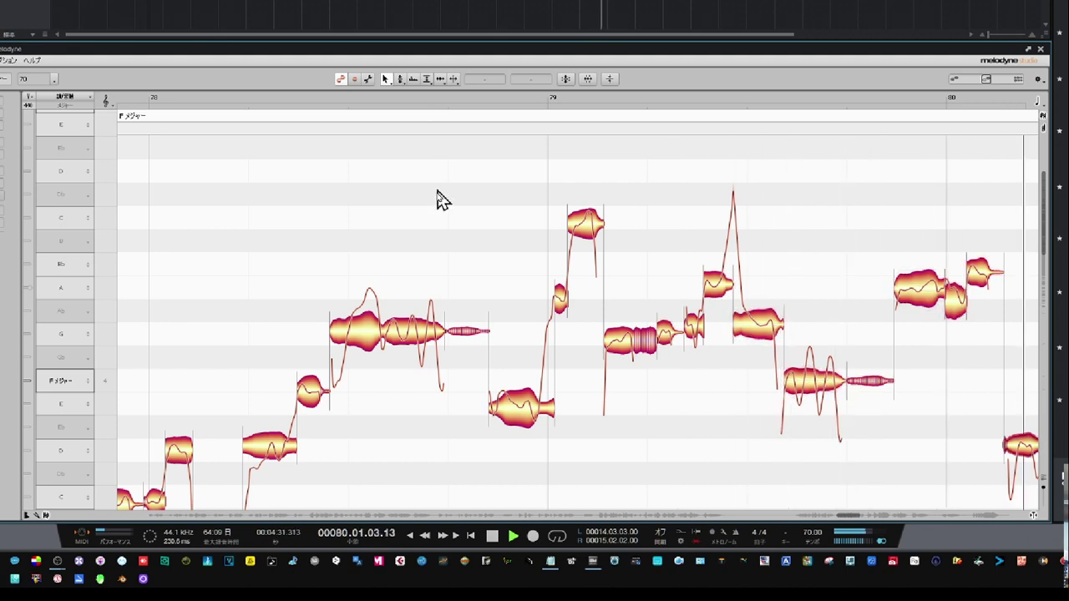
pyautogui.press('space')
pyautogui.moveTo(186, 231); pyautogui.dragTo(666, 210)
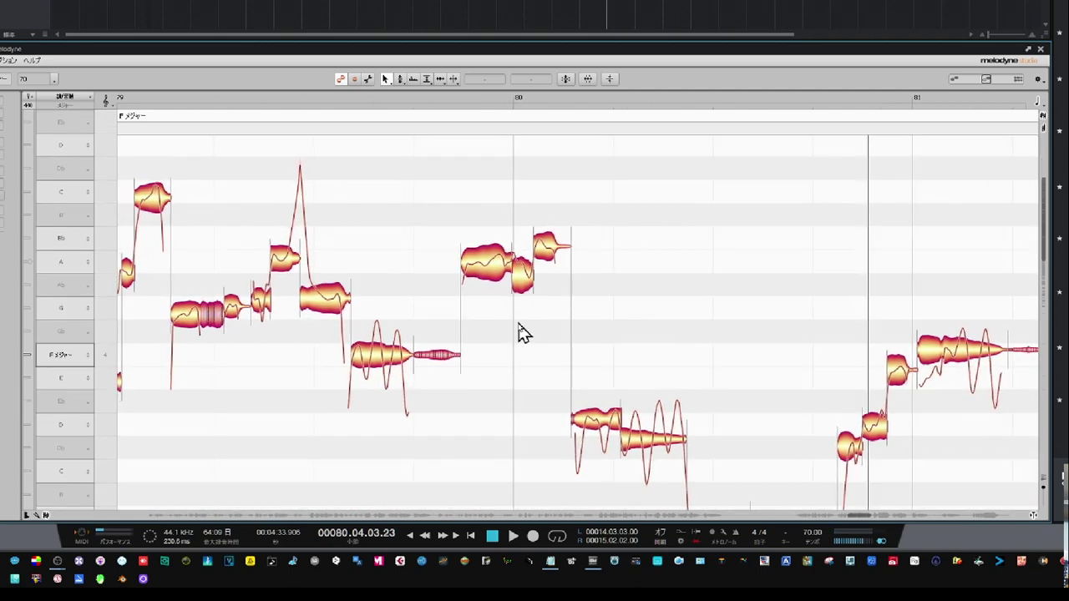
pyautogui.doubleClick(418, 216)
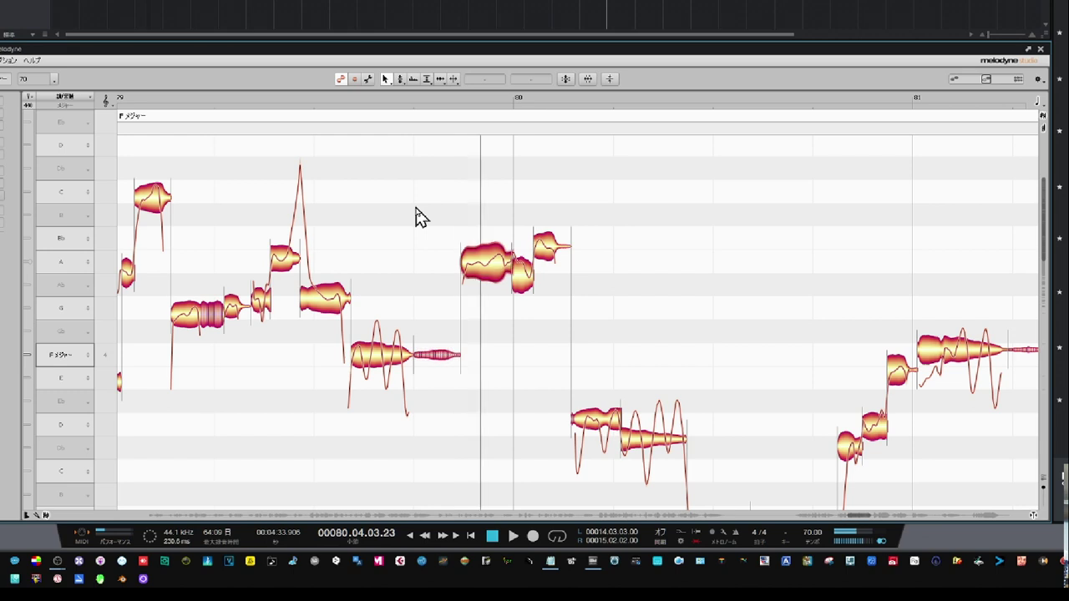
pyautogui.press('space')
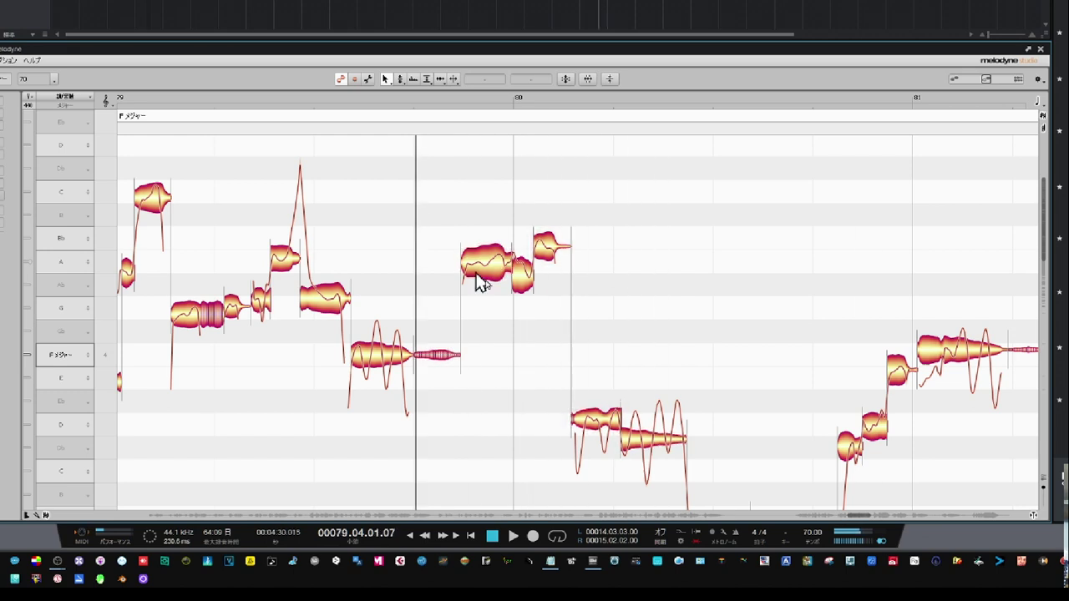
pyautogui.click(523, 281)
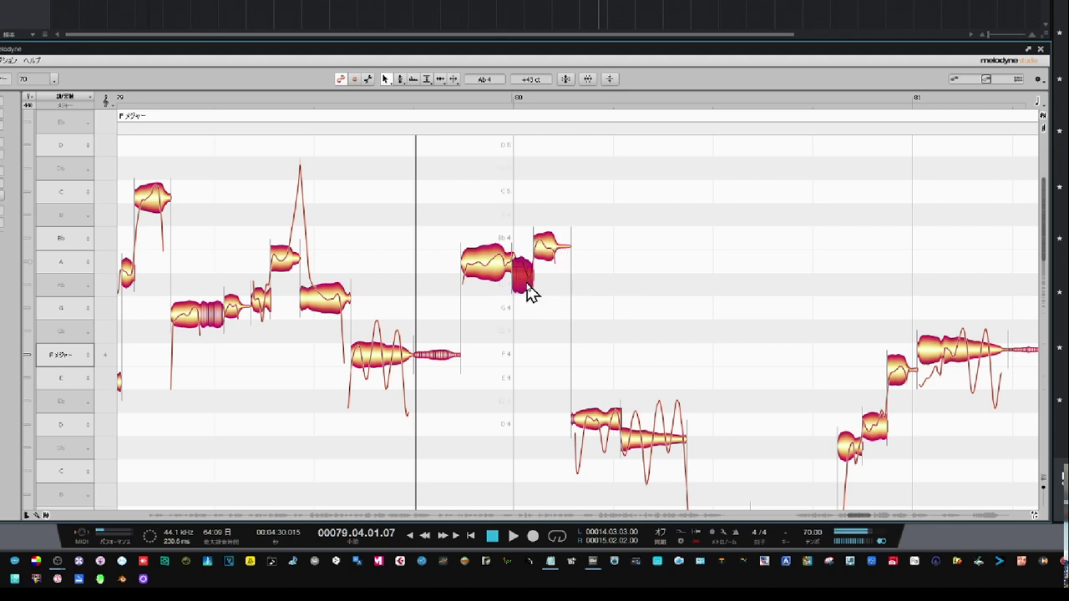
pyautogui.moveTo(528, 279); pyautogui.dragTo(530, 285)
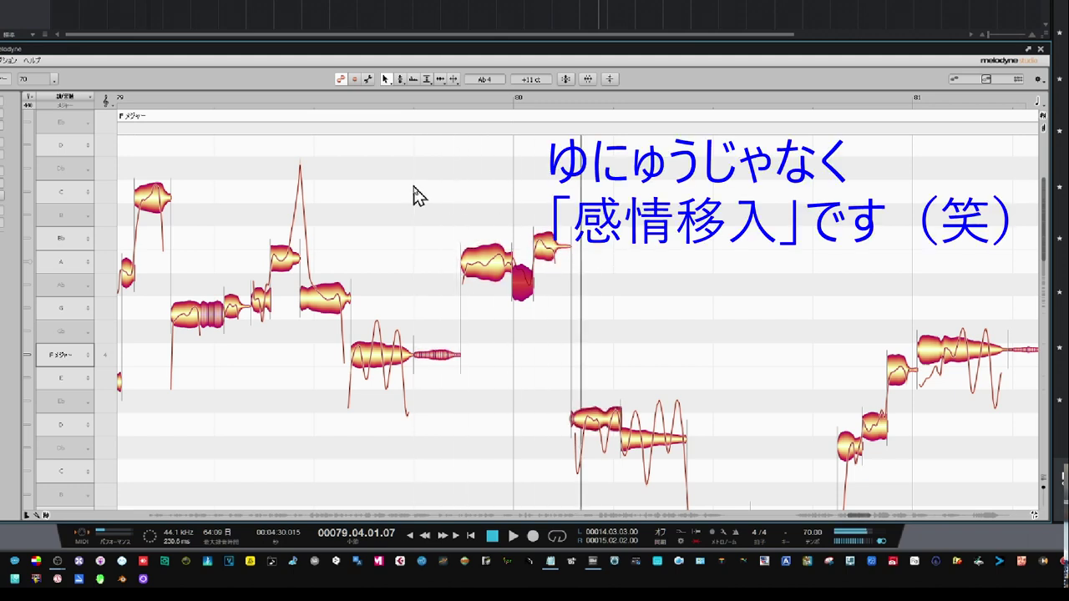
pyautogui.press('space')
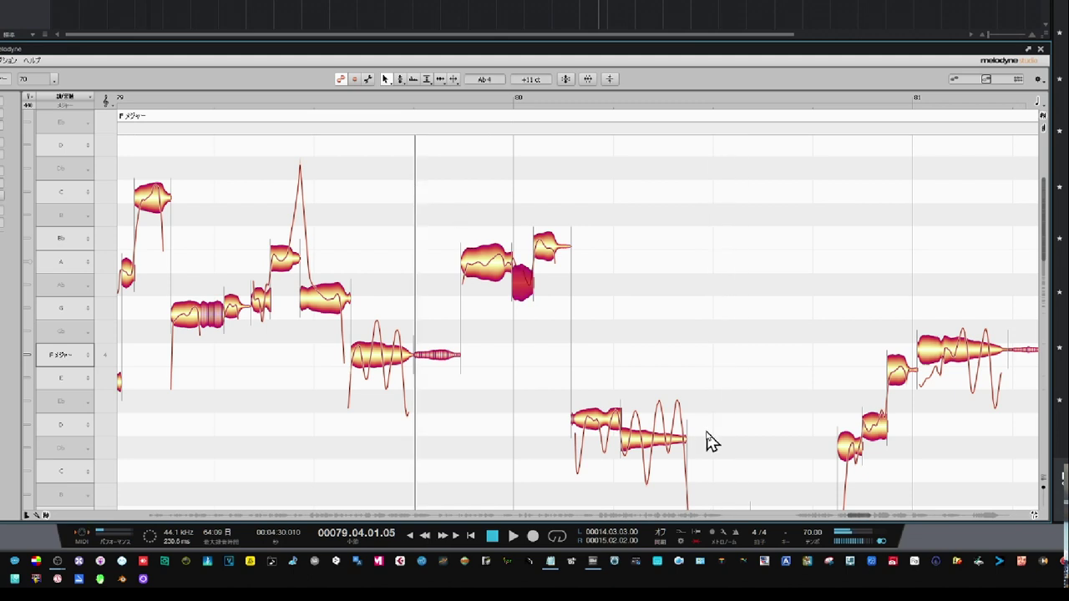
# Raise the wavering Db4 note in bar 80 to D4 -36 ct and play from late bar 79 through bar 82.
pyautogui.click(598, 426)
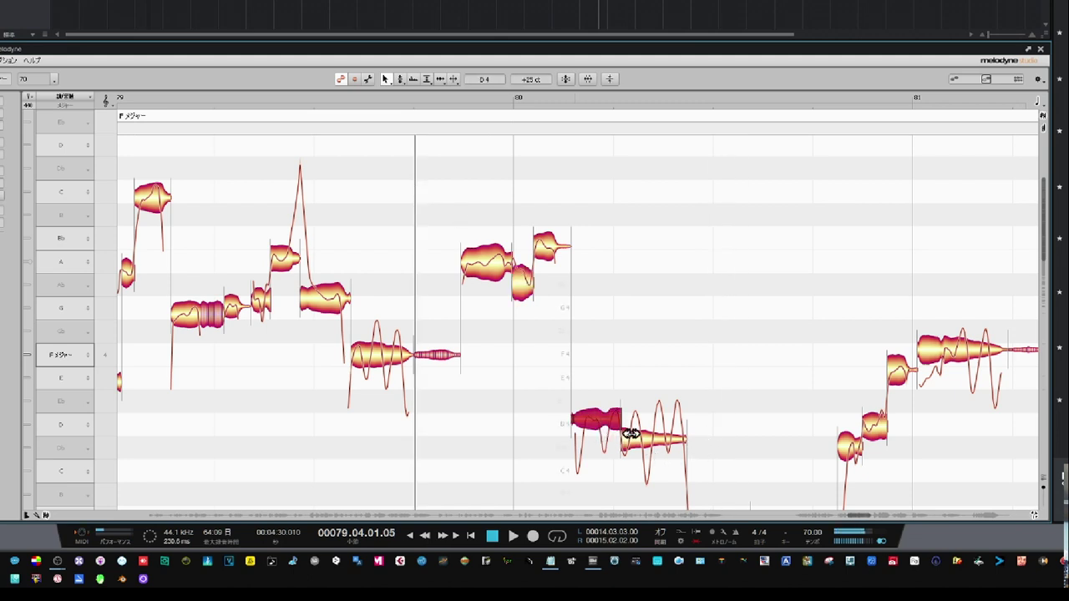
pyautogui.click(649, 451)
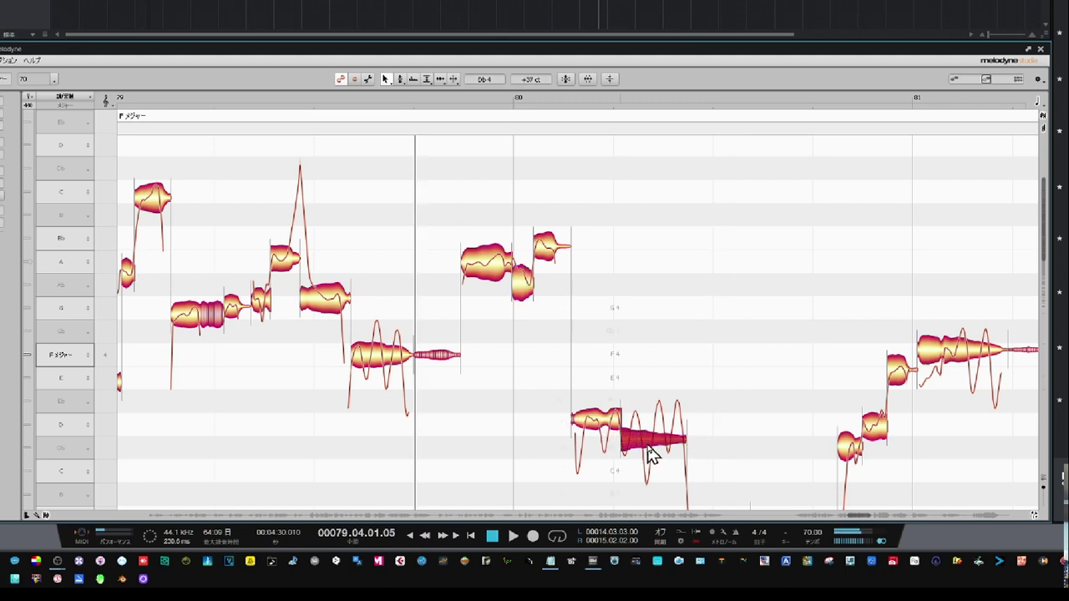
pyautogui.moveTo(651, 450); pyautogui.dragTo(653, 434)
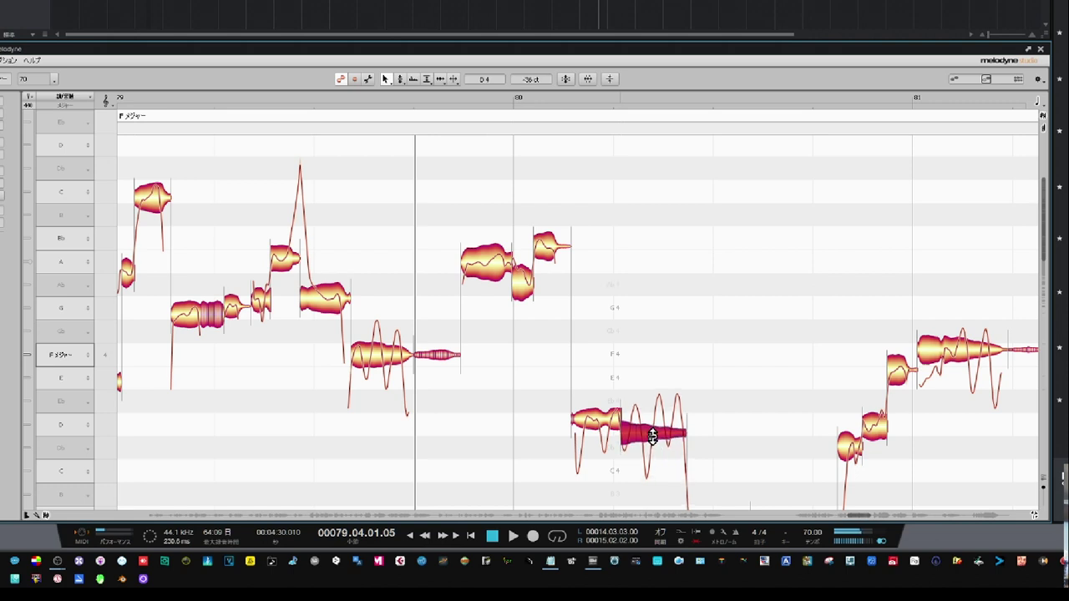
pyautogui.click(379, 200)
pyautogui.press('space')
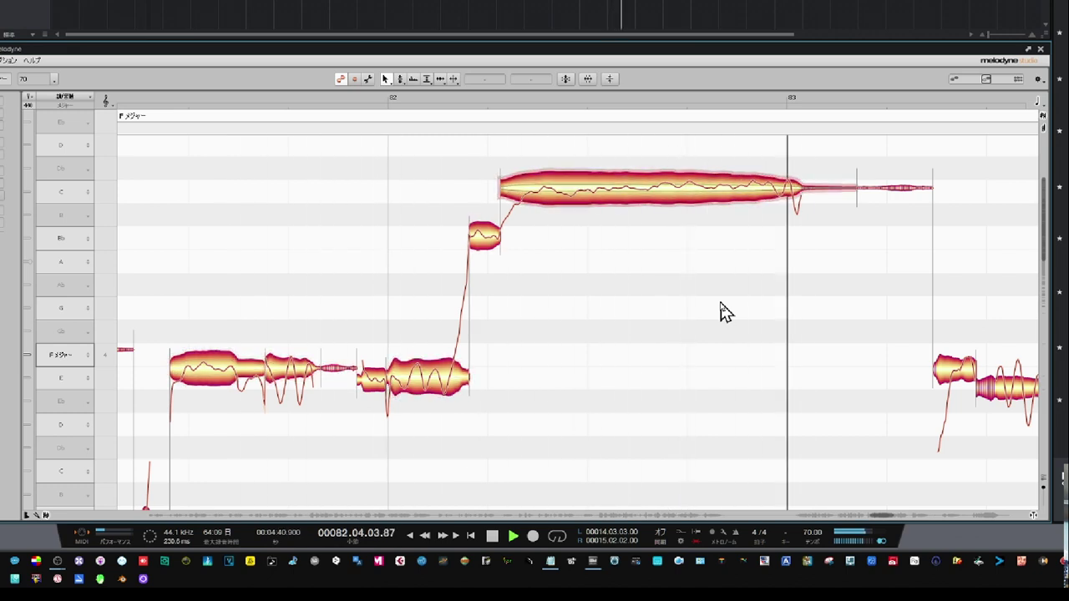
pyautogui.press('space')
# Reduce the pitch drift of the long C5 note in bar 82 to 23.0 %.
pyautogui.moveTo(863, 351); pyautogui.dragTo(191, 311)
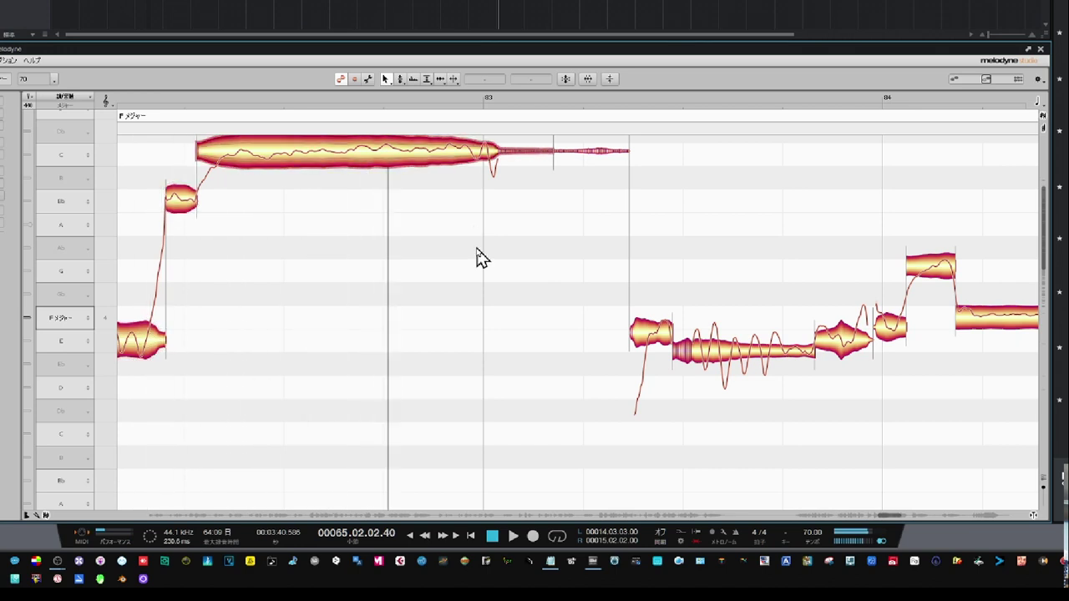
pyautogui.click(401, 258)
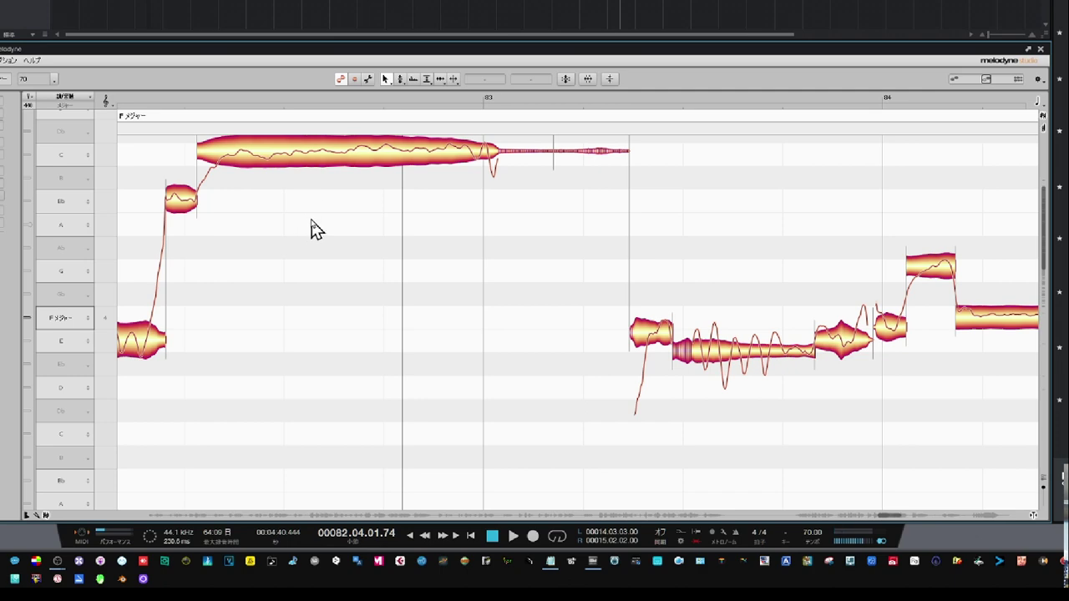
pyautogui.moveTo(314, 214); pyautogui.dragTo(412, 323)
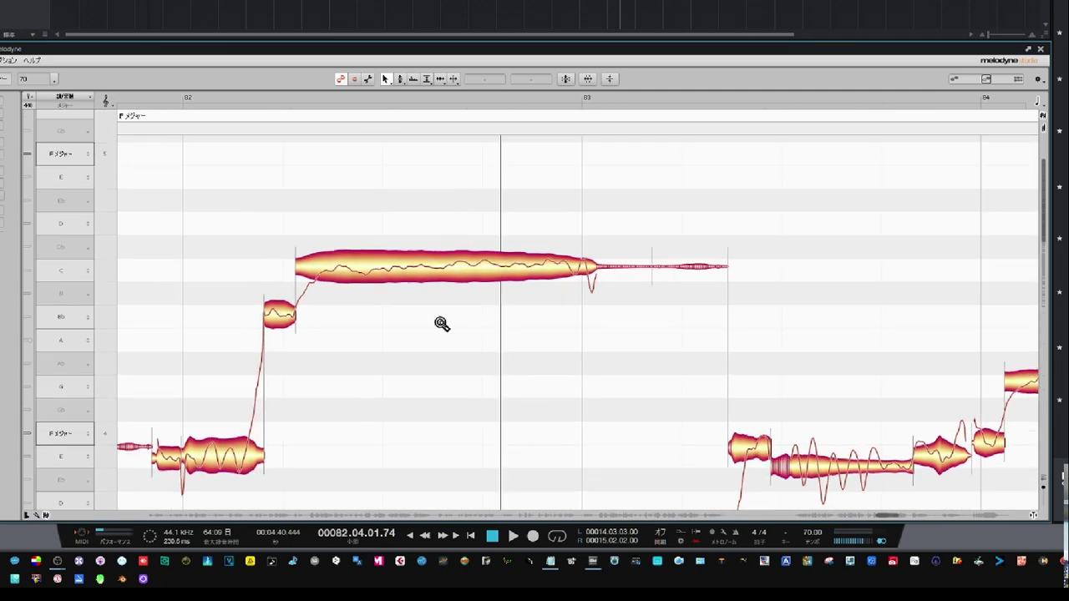
pyautogui.moveTo(459, 357); pyautogui.dragTo(505, 413)
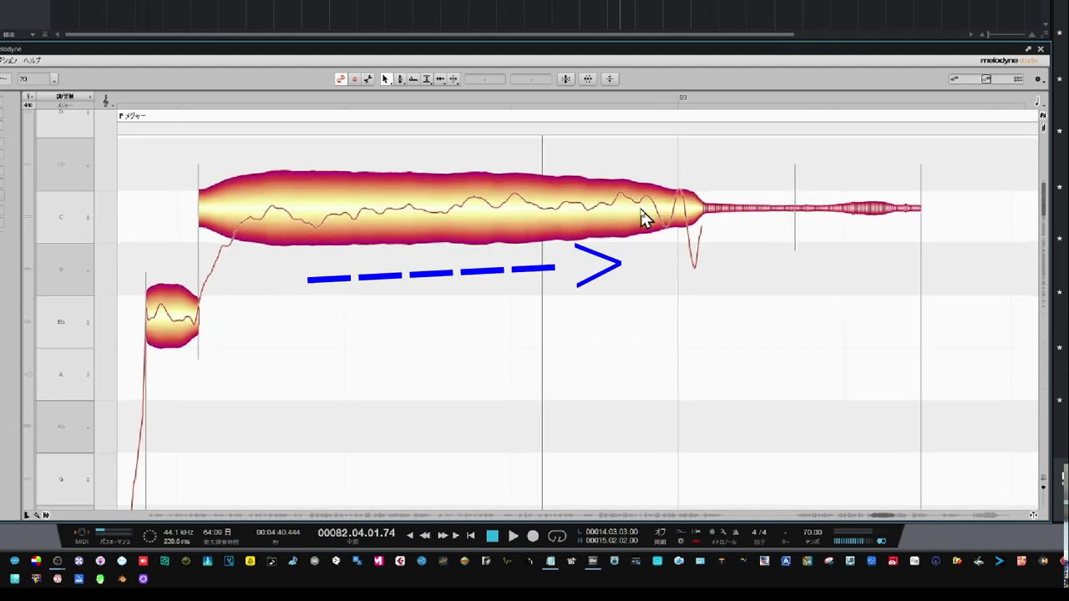
pyautogui.rightClick(354, 217)
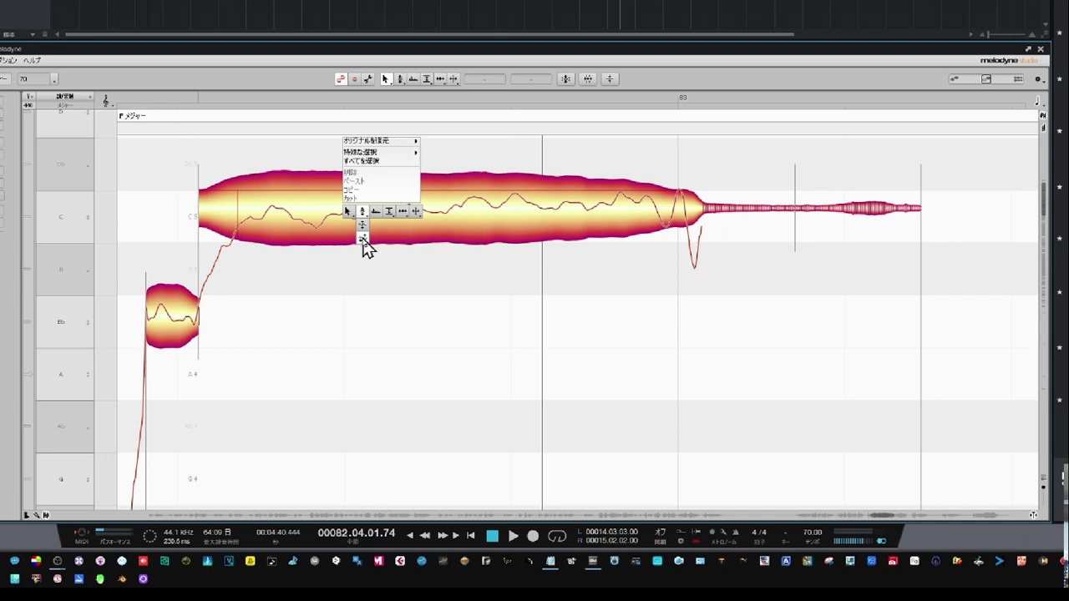
pyautogui.click(363, 240)
pyautogui.click(438, 209)
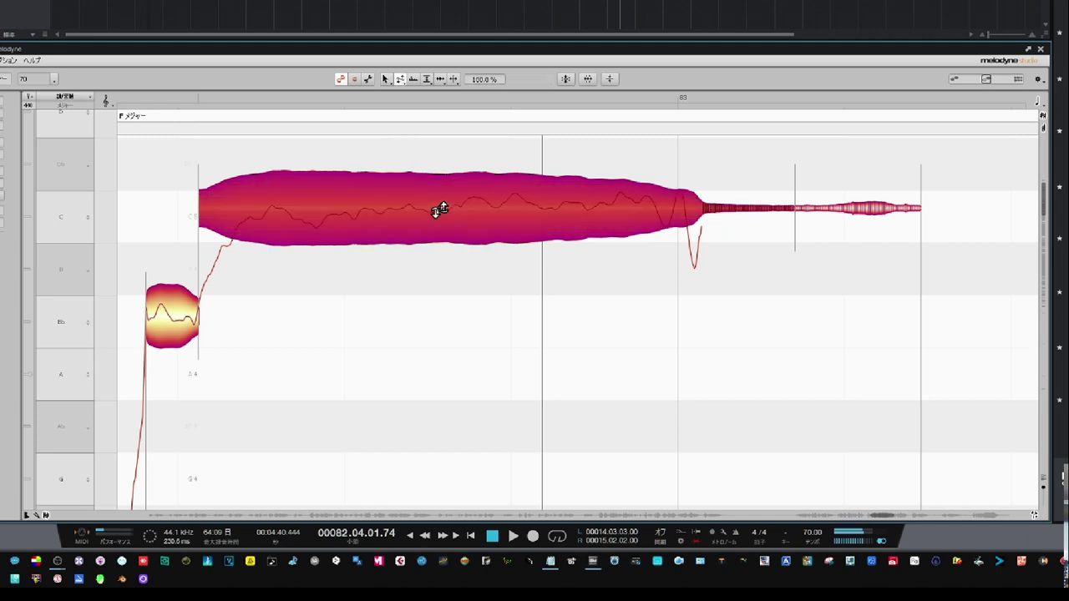
pyautogui.moveTo(438, 210); pyautogui.dragTo(436, 255)
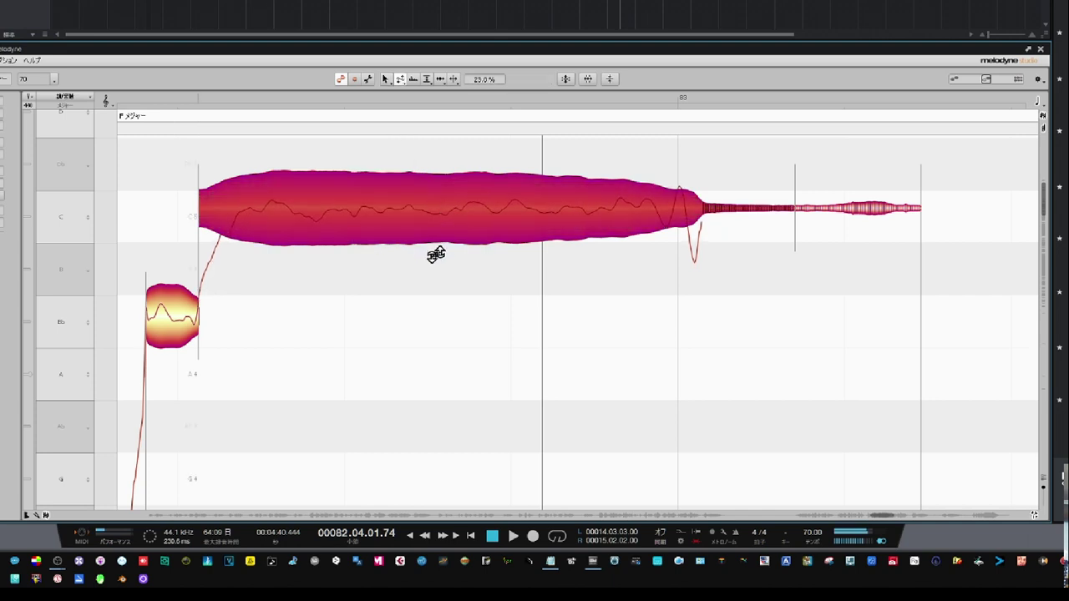
pyautogui.click(278, 289)
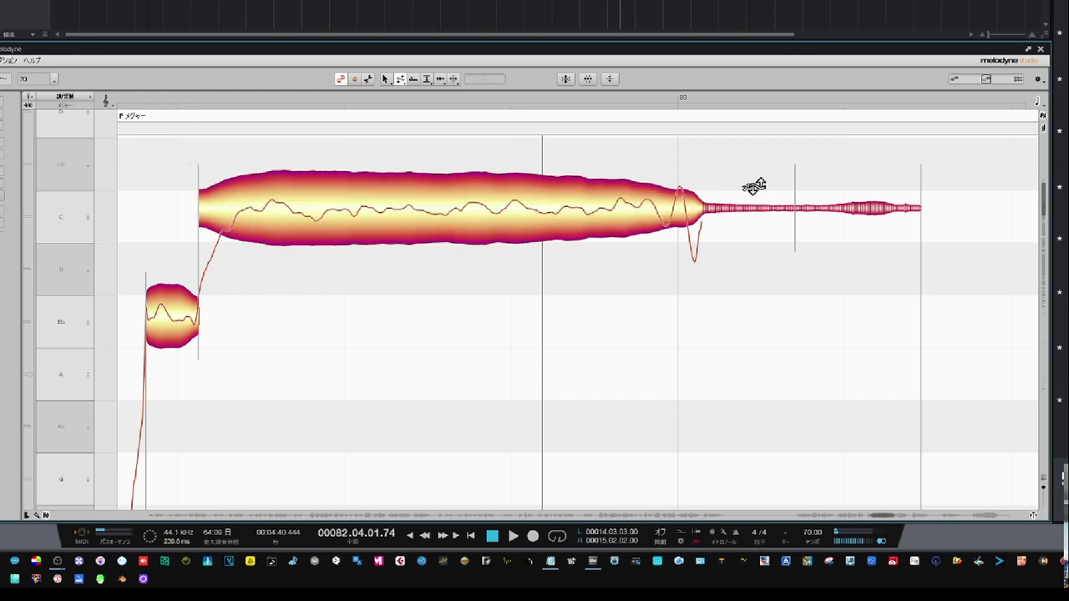
# Reduce the pitch modulation of the long C5 note in bar 82.
pyautogui.rightClick(415, 213)
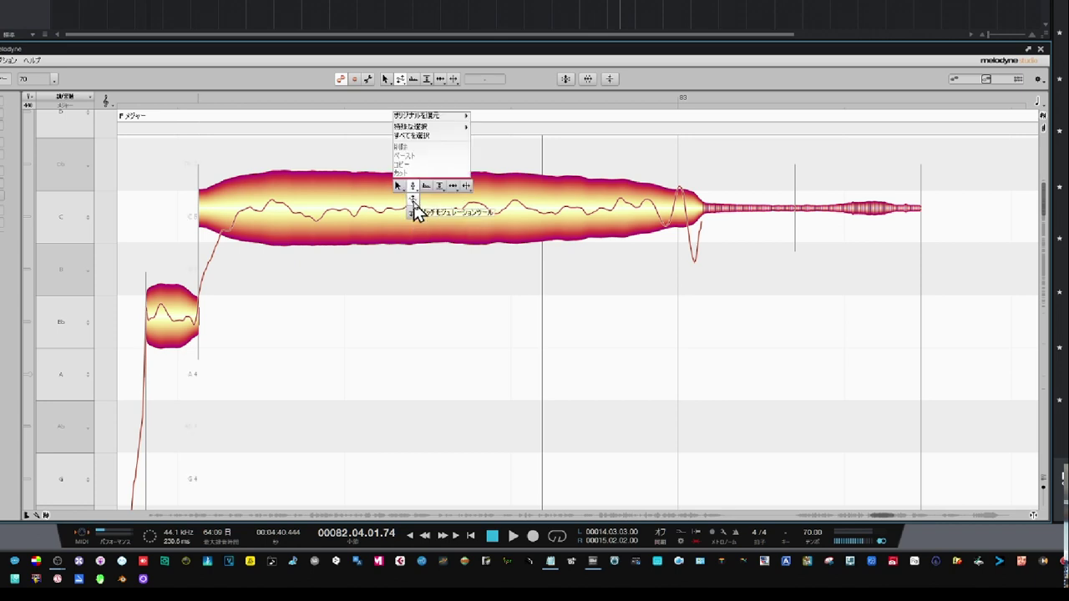
pyautogui.click(411, 198)
pyautogui.moveTo(412, 198); pyautogui.dragTo(409, 220)
pyautogui.click(364, 280)
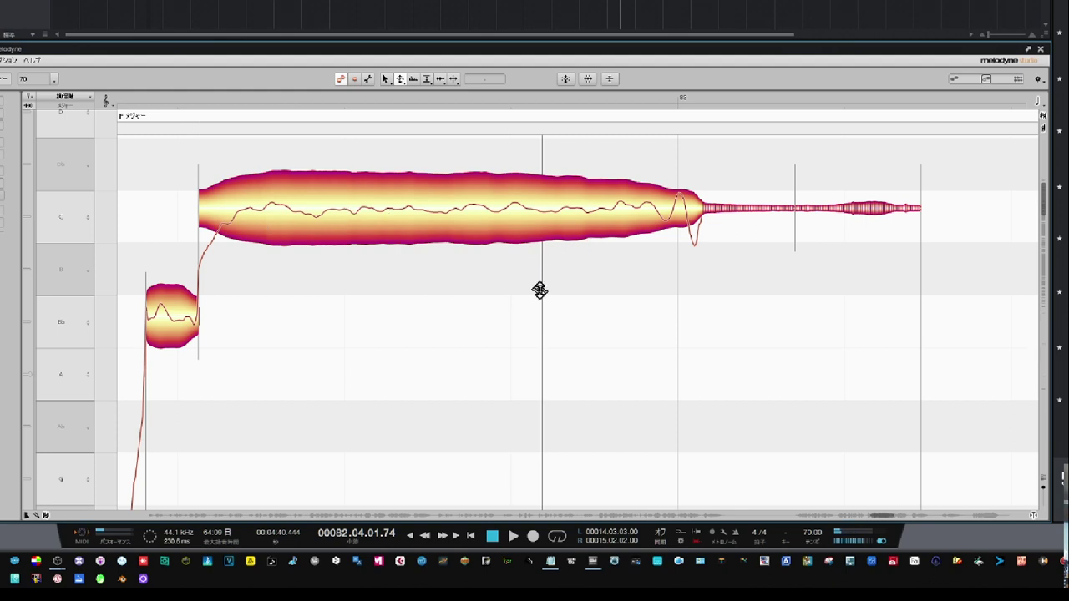
# Listen to the vocal phrase up to bar 84 and recheck it from late bar 83.
pyautogui.scroll(1, 295, 303)
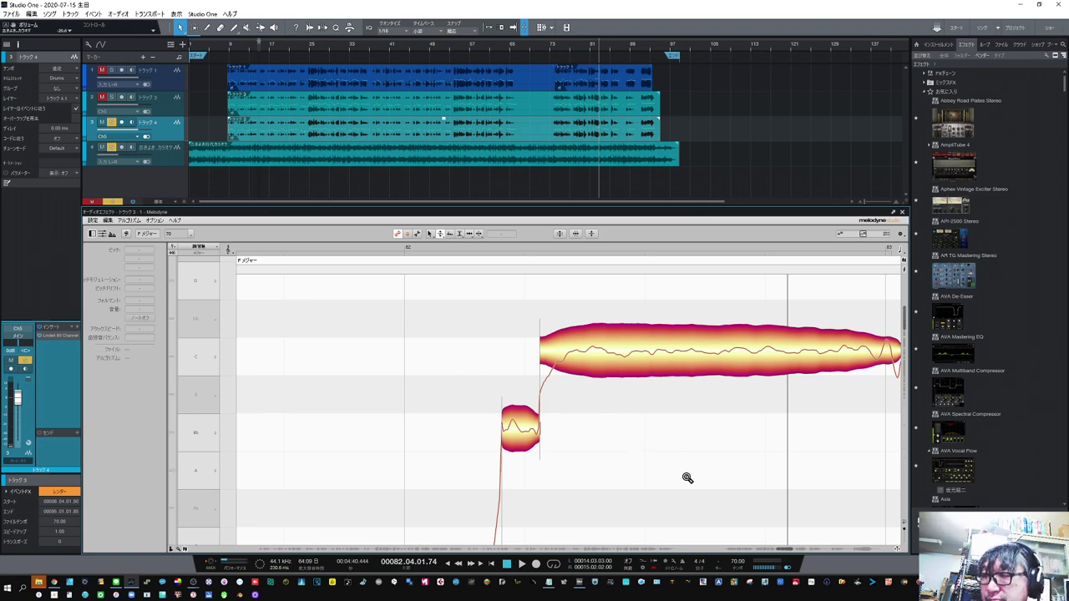
pyautogui.moveTo(739, 487); pyautogui.dragTo(581, 395)
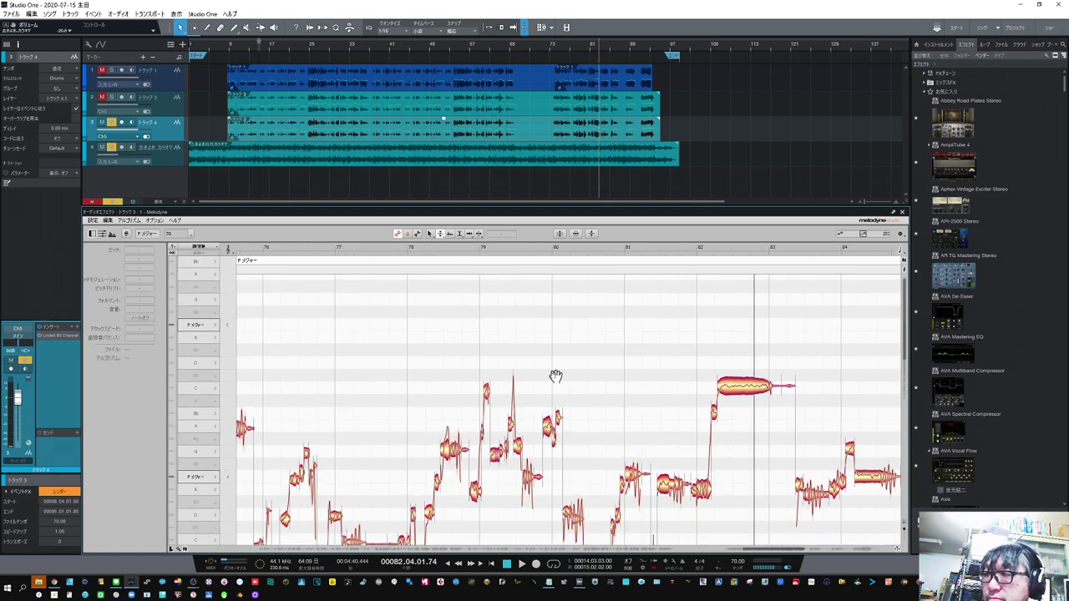
pyautogui.moveTo(627, 394); pyautogui.dragTo(377, 335)
pyautogui.click(405, 250)
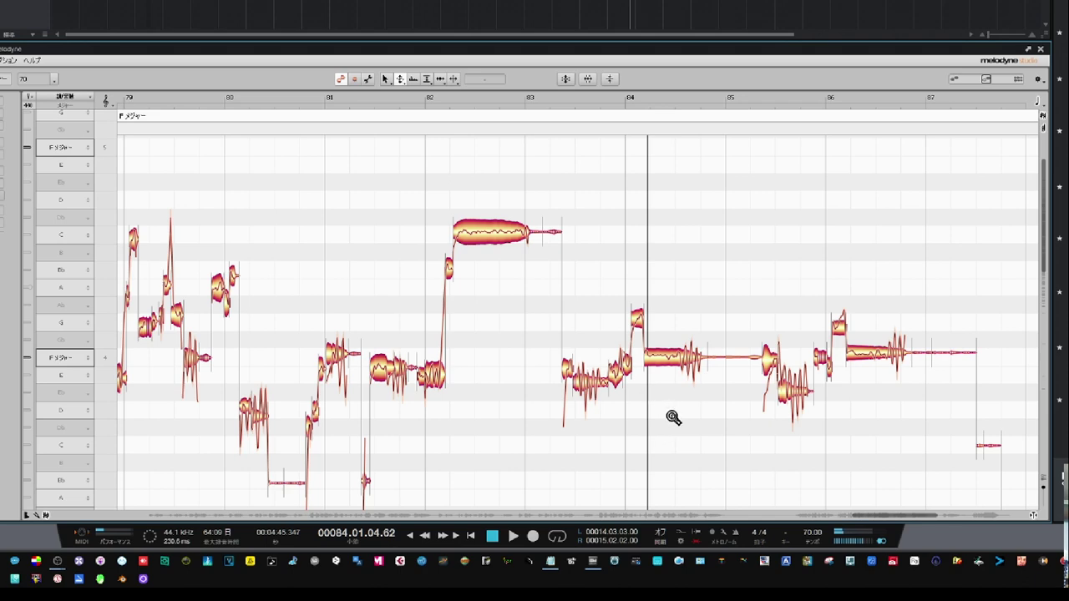
pyautogui.moveTo(660, 406); pyautogui.dragTo(740, 447)
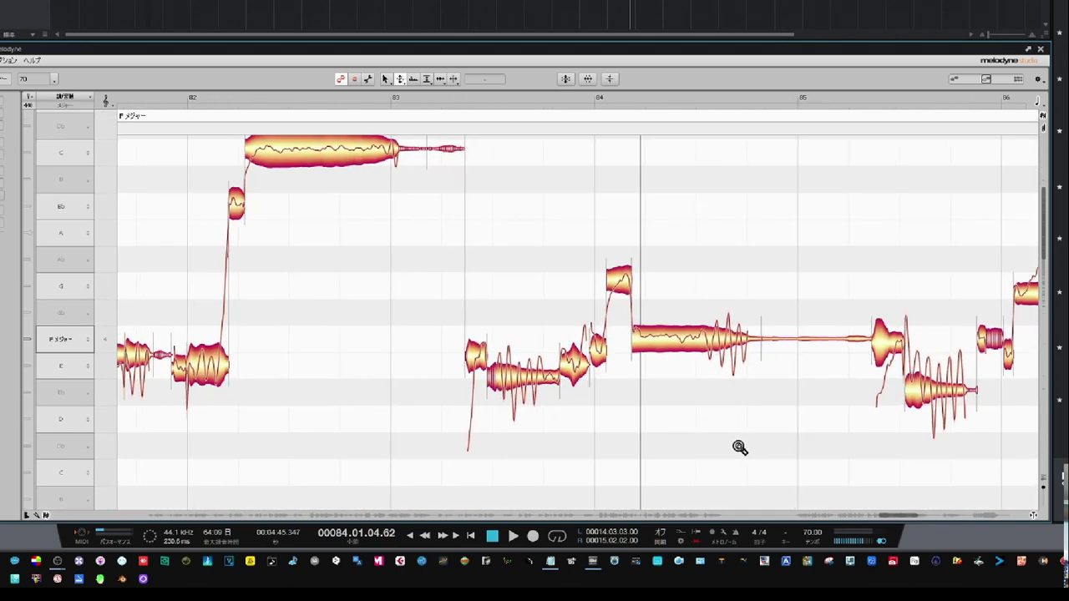
pyautogui.press('space')
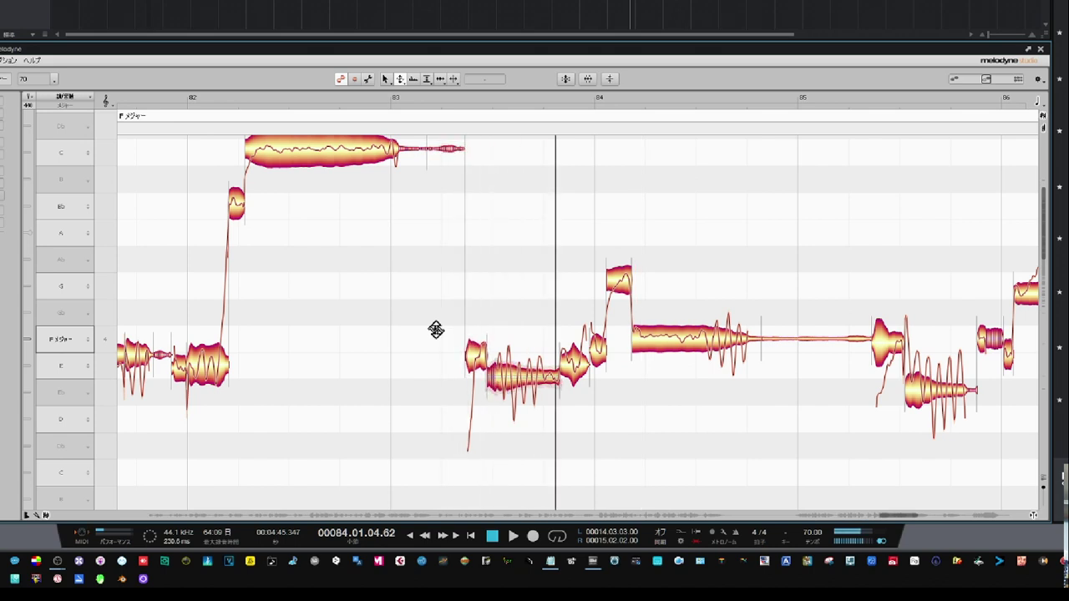
pyautogui.click(532, 282)
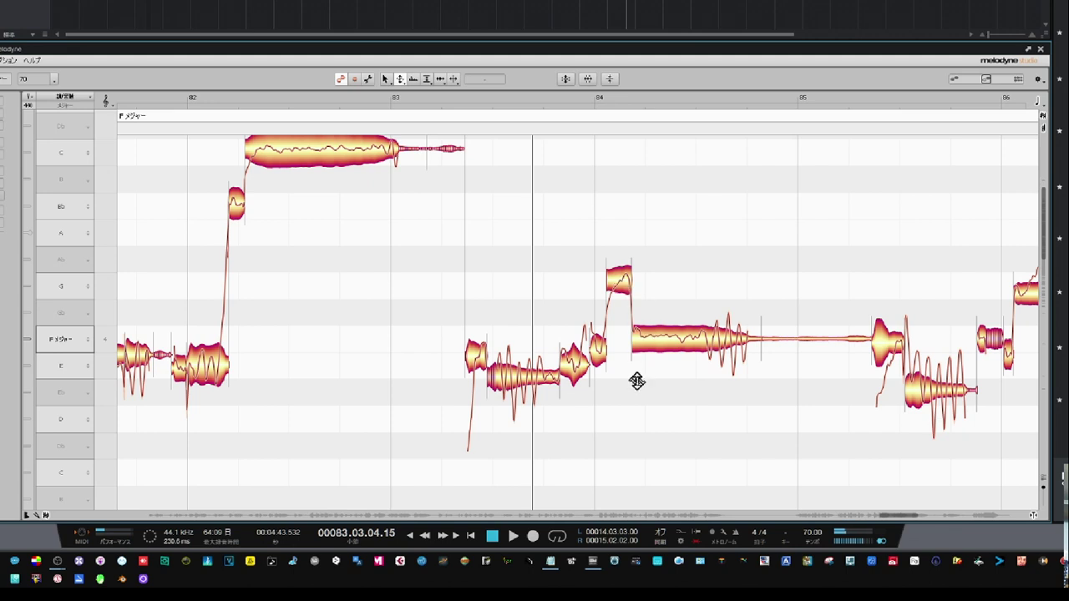
# Lower the short G4 note at the start of bar 84 to G4 -7 ct and play from early bar 83 onward.
pyautogui.click(623, 297)
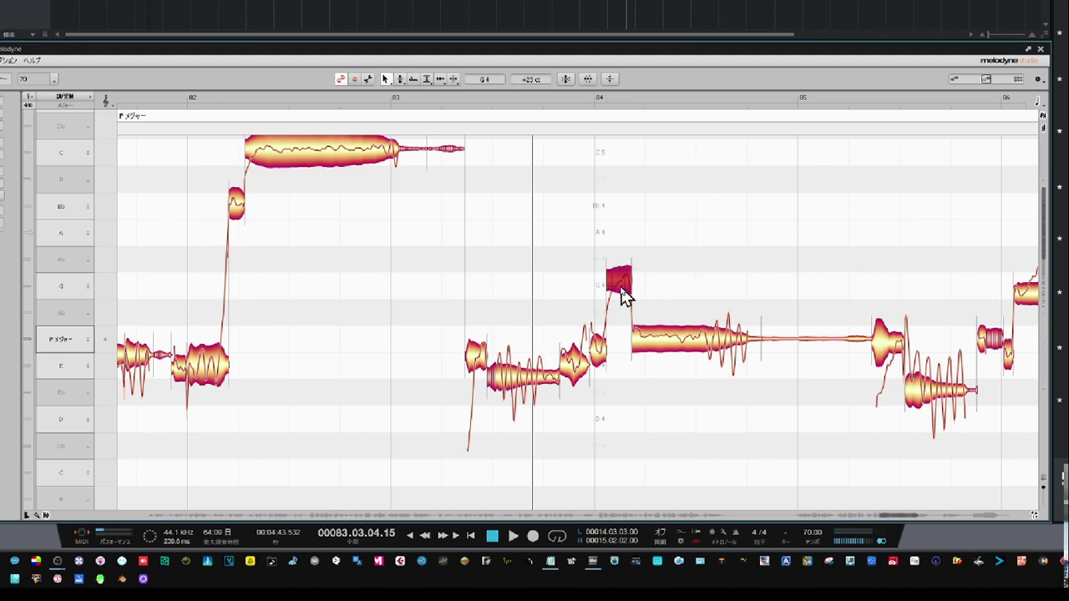
pyautogui.moveTo(621, 289); pyautogui.dragTo(622, 291)
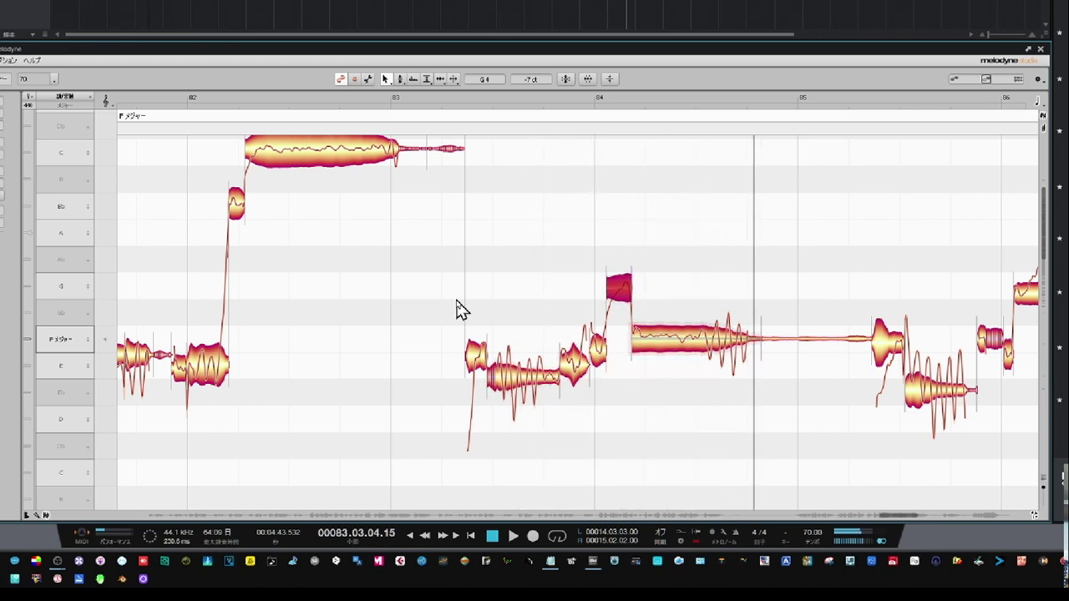
pyautogui.click(449, 102)
pyautogui.press('space')
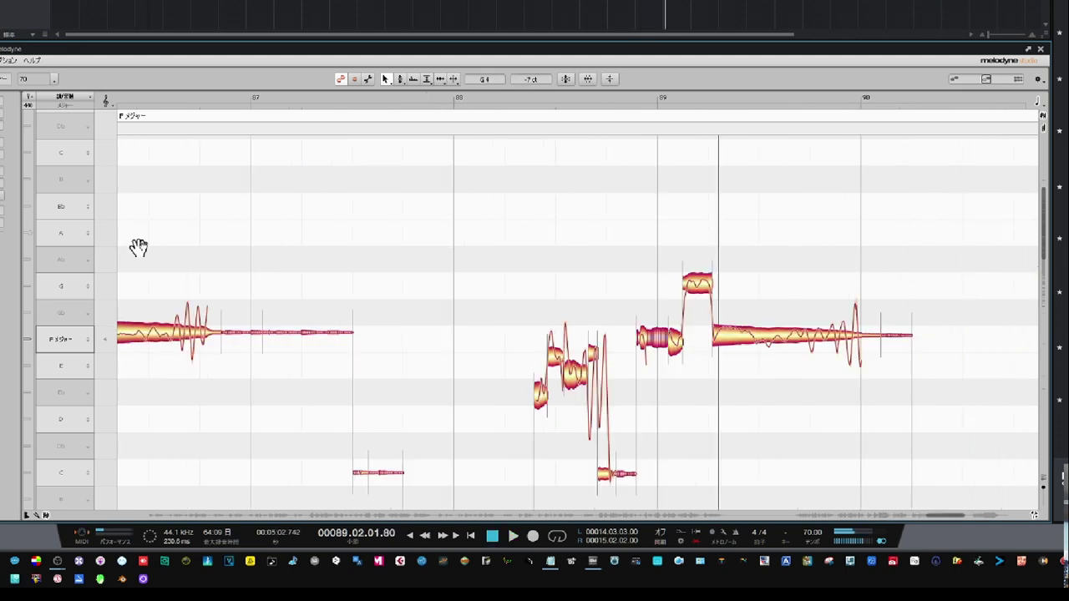
# Raise the wavering Eb4 note in the second half of bar 85 to E4 -17 ct and play from early bar 85.
pyautogui.hscroll(-3, 303, 253)
pyautogui.moveTo(250, 244); pyautogui.dragTo(459, 242)
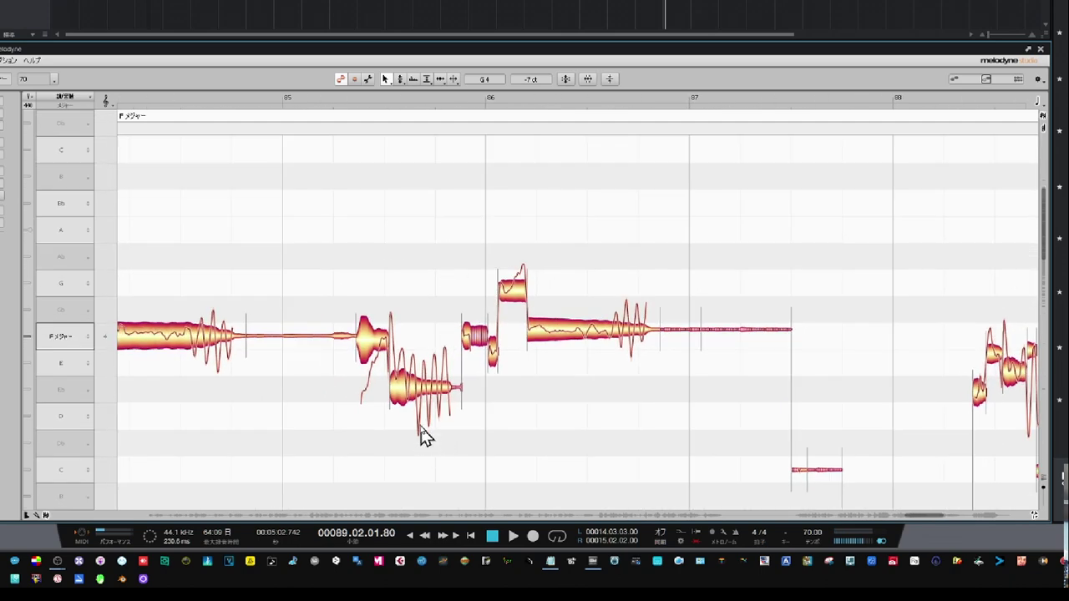
pyautogui.click(415, 397)
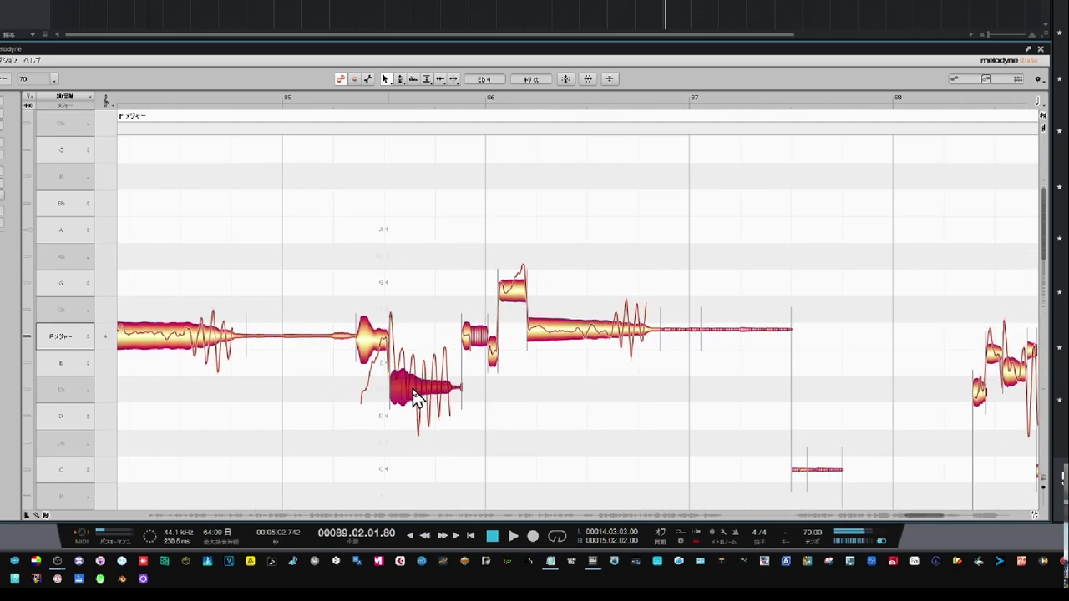
pyautogui.moveTo(415, 396); pyautogui.dragTo(434, 368)
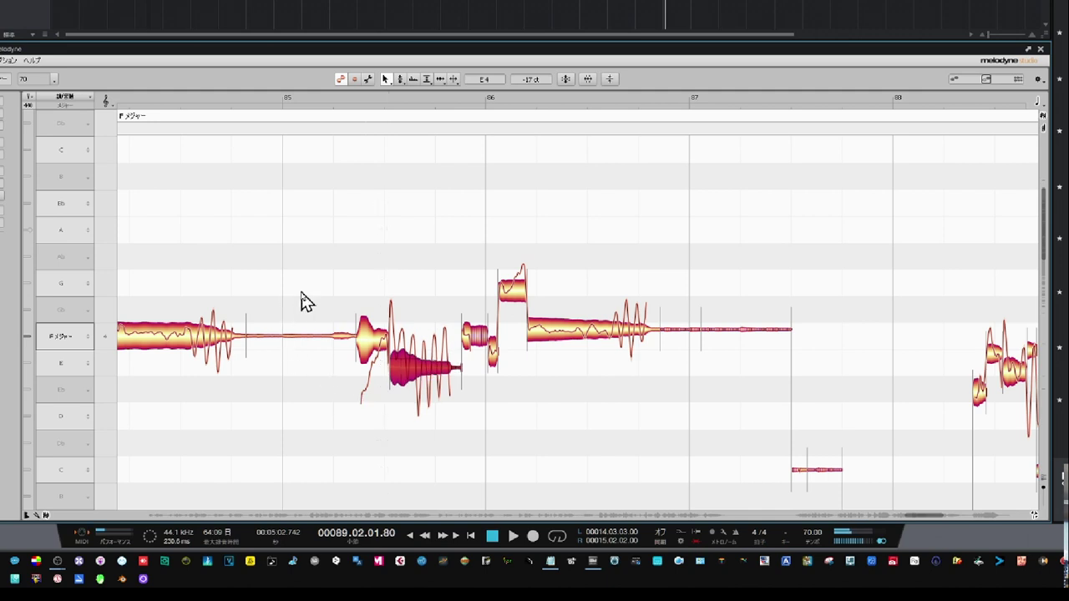
pyautogui.press('space')
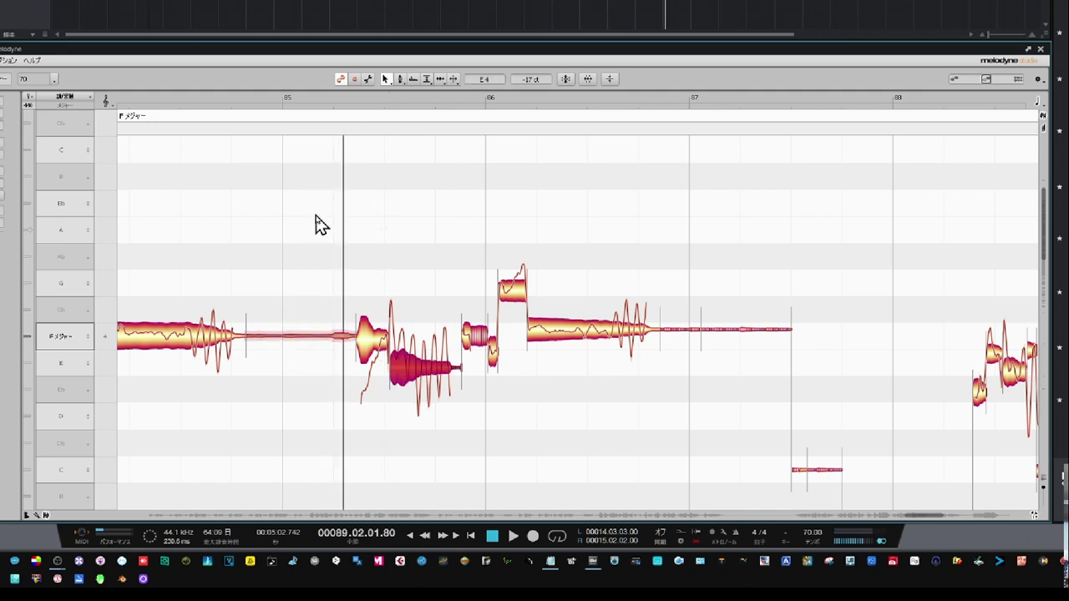
pyautogui.press('space')
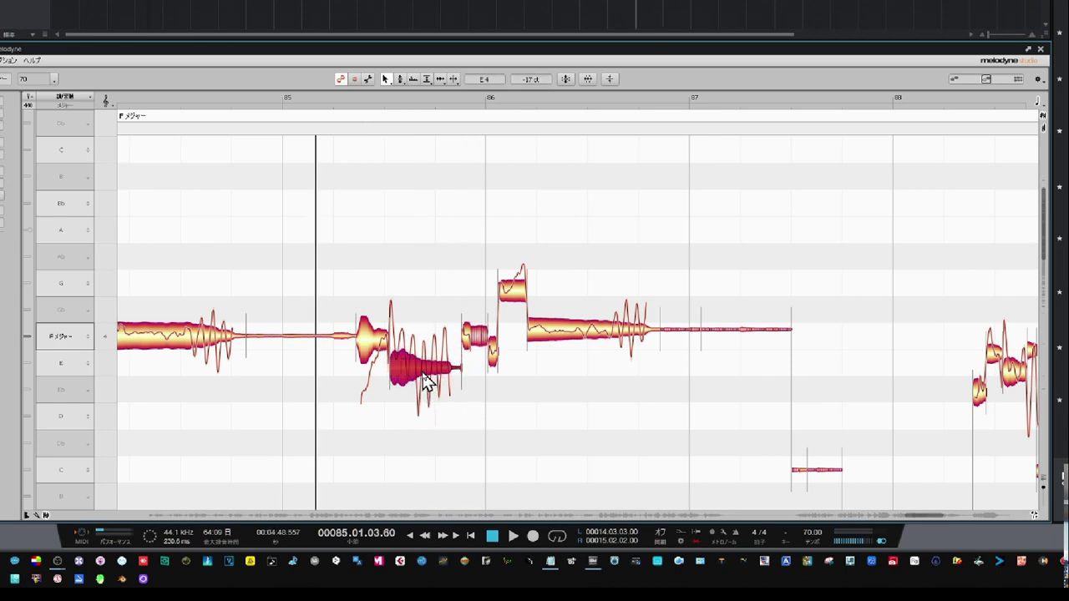
# Restore the original pitch of the wavering note in the second half of bar 85 by undoing all its pitch changes, and recheck it by ear.
pyautogui.moveTo(426, 380); pyautogui.dragTo(426, 373)
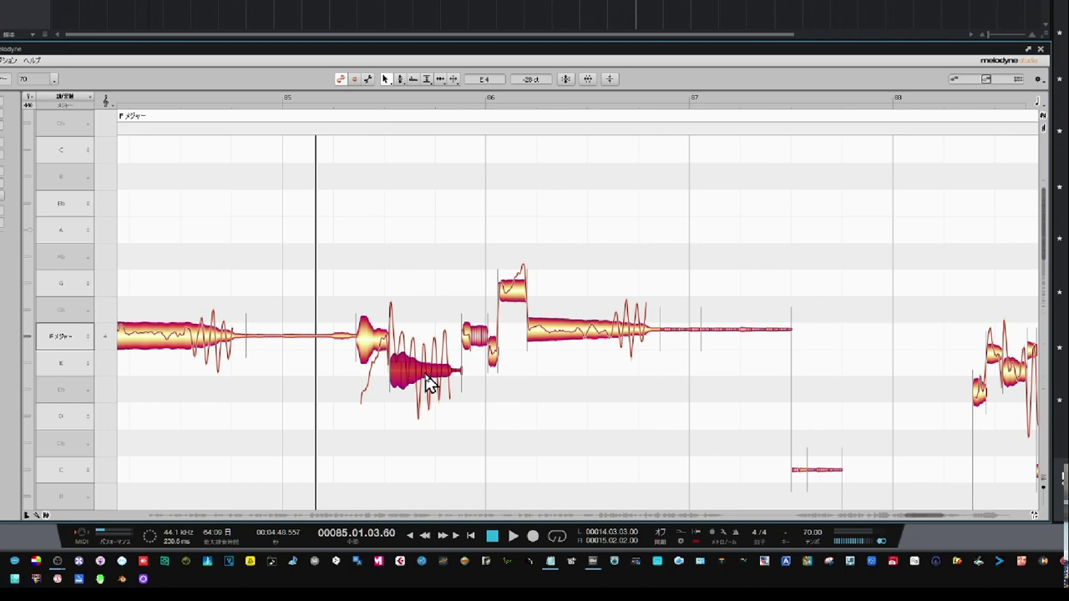
pyautogui.rightClick(428, 382)
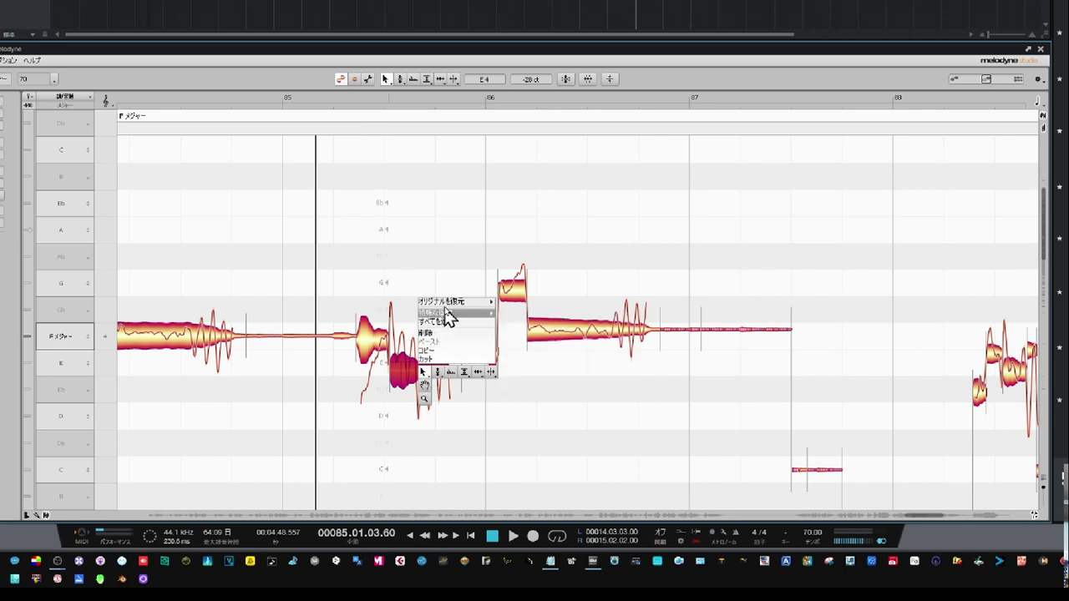
pyautogui.moveTo(451, 302)
pyautogui.moveTo(510, 303)
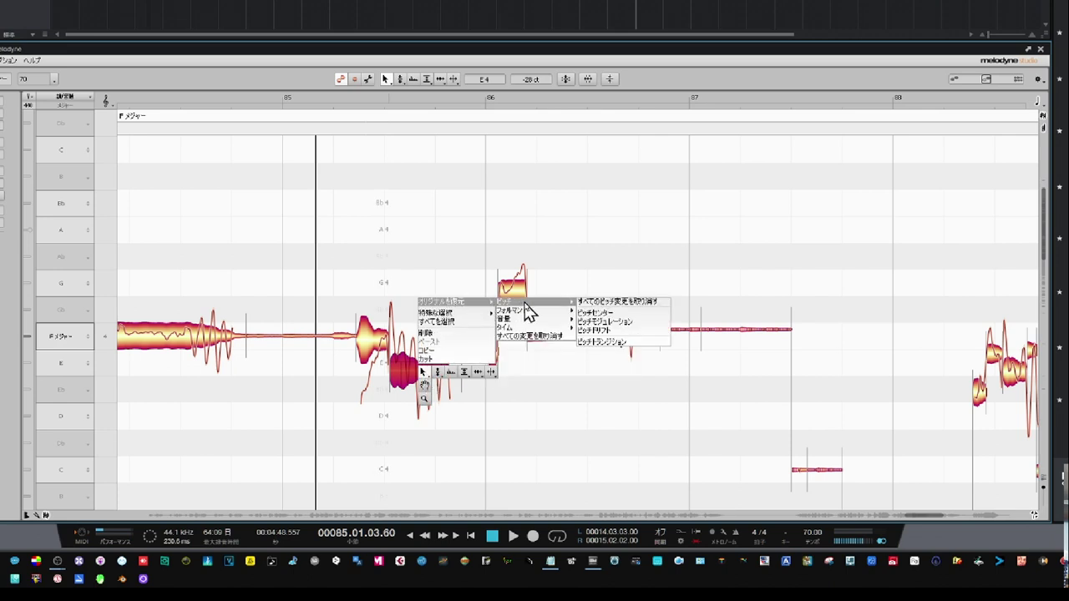
pyautogui.click(606, 302)
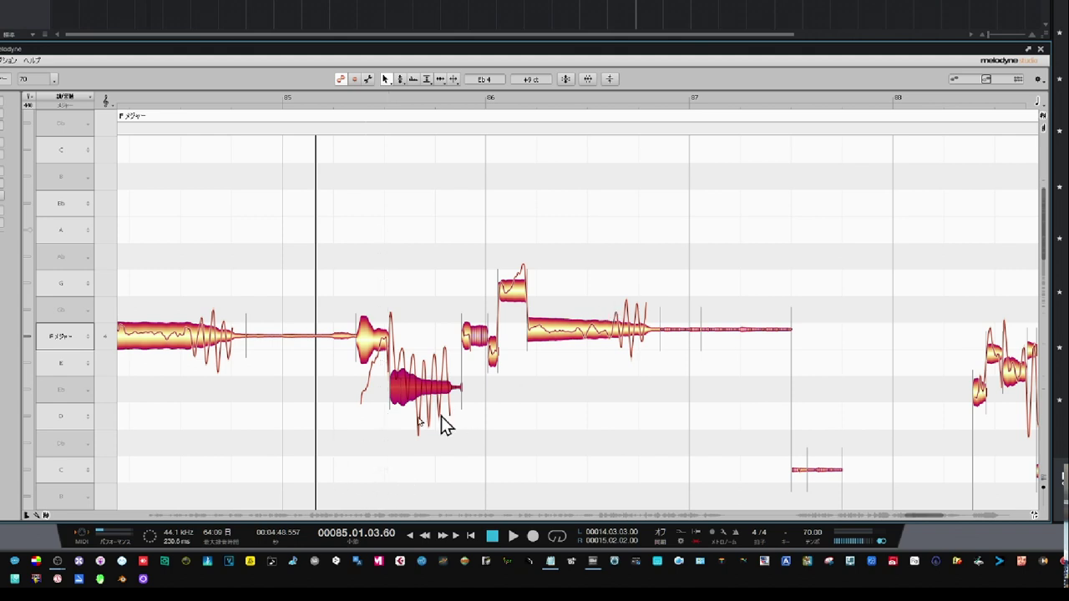
pyautogui.press('space')
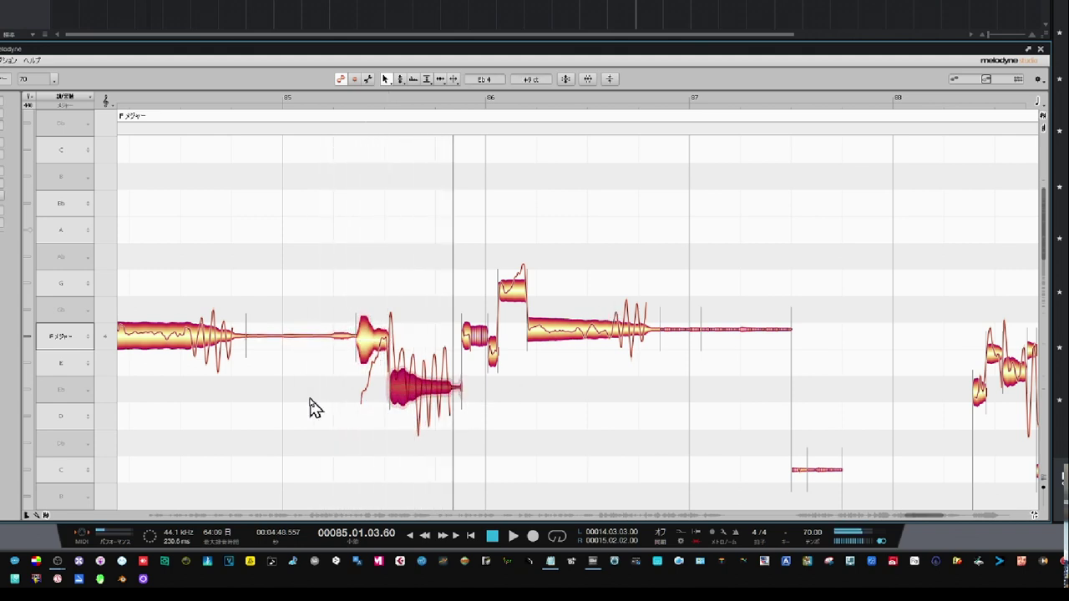
pyautogui.press('space')
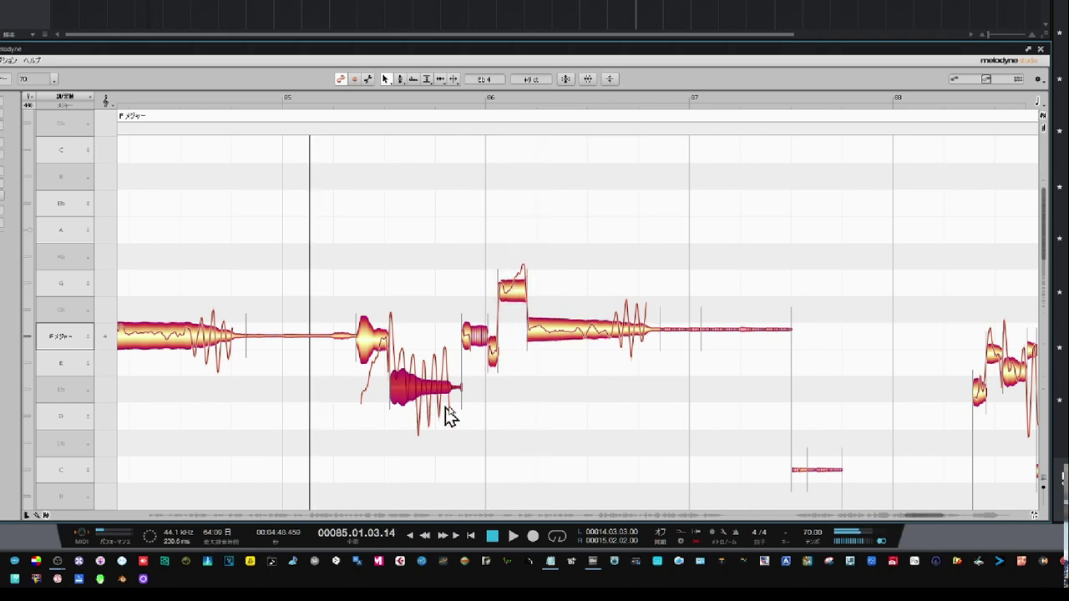
pyautogui.click(298, 107)
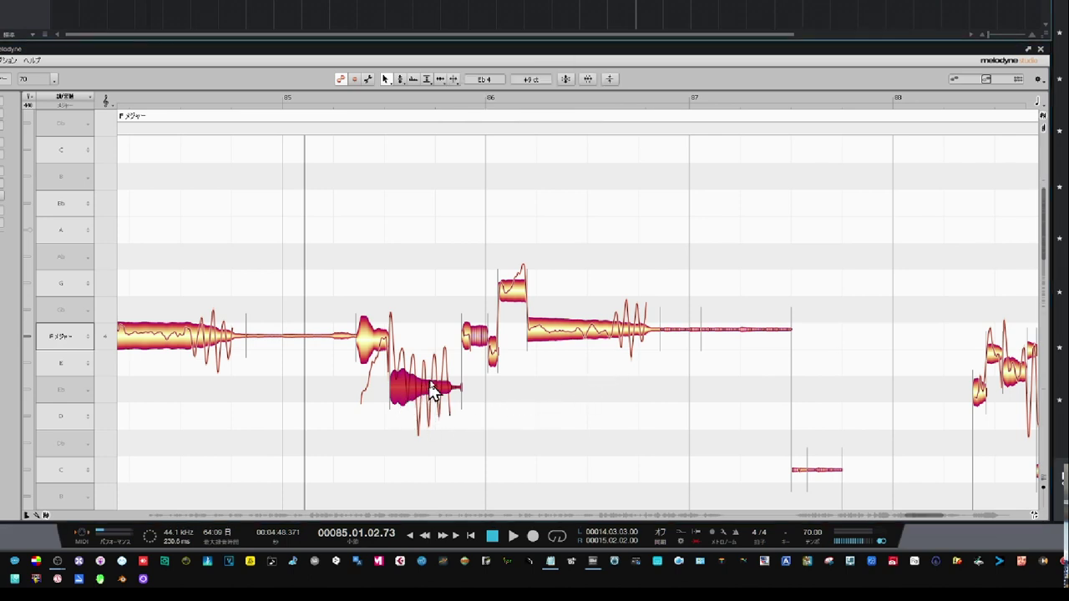
# Snap the long note in bar 86 and its thin tail into bar 87 to F4, and play from early bar 85 to late bar 93.
pyautogui.click(588, 341)
pyautogui.doubleClick(586, 337)
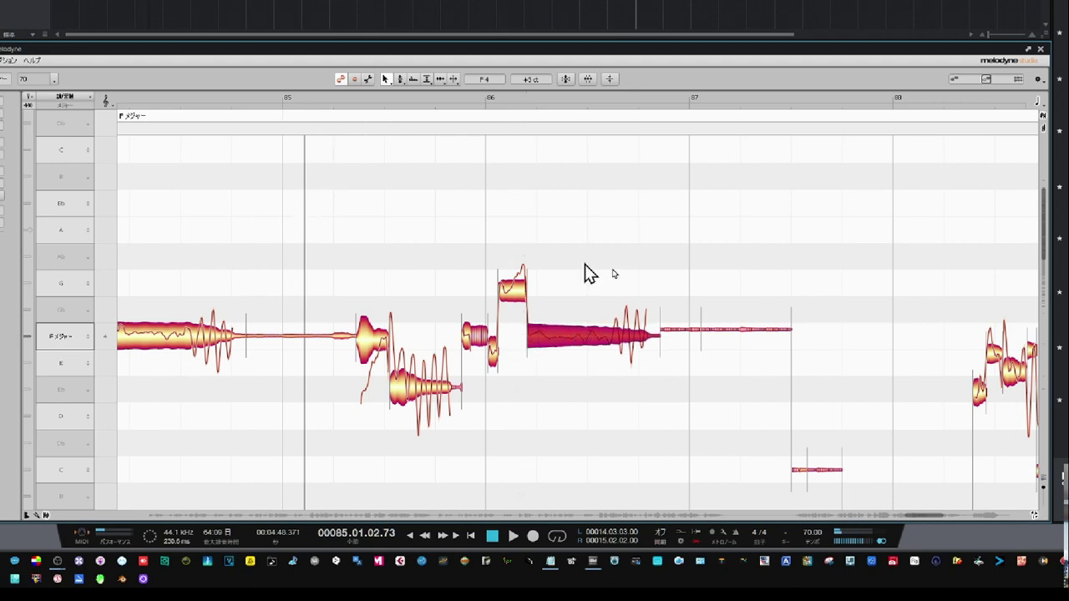
pyautogui.click(751, 331)
pyautogui.doubleClick(736, 336)
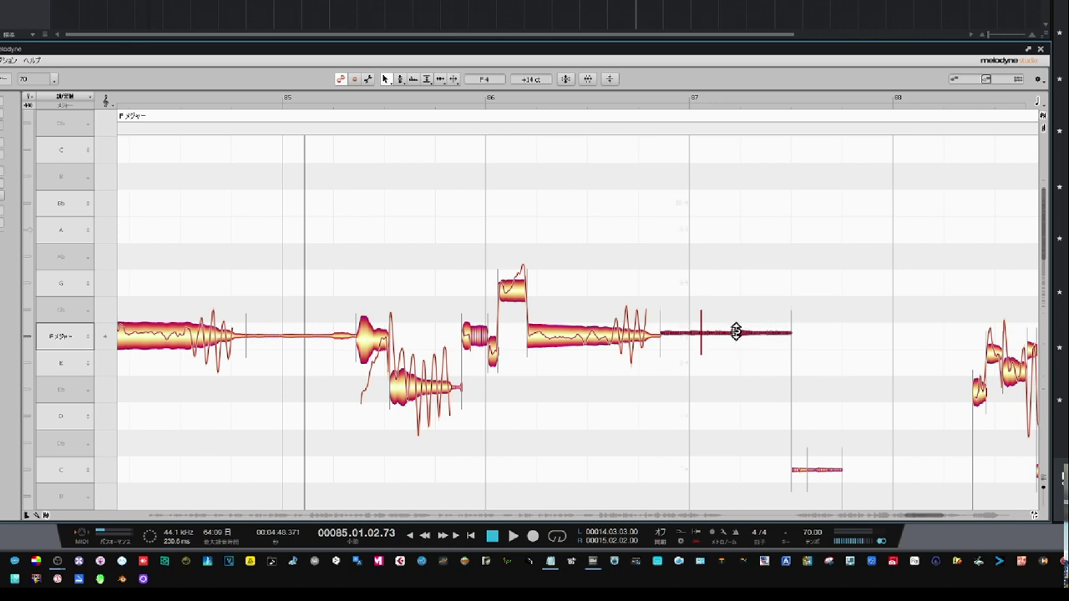
pyautogui.click(331, 222)
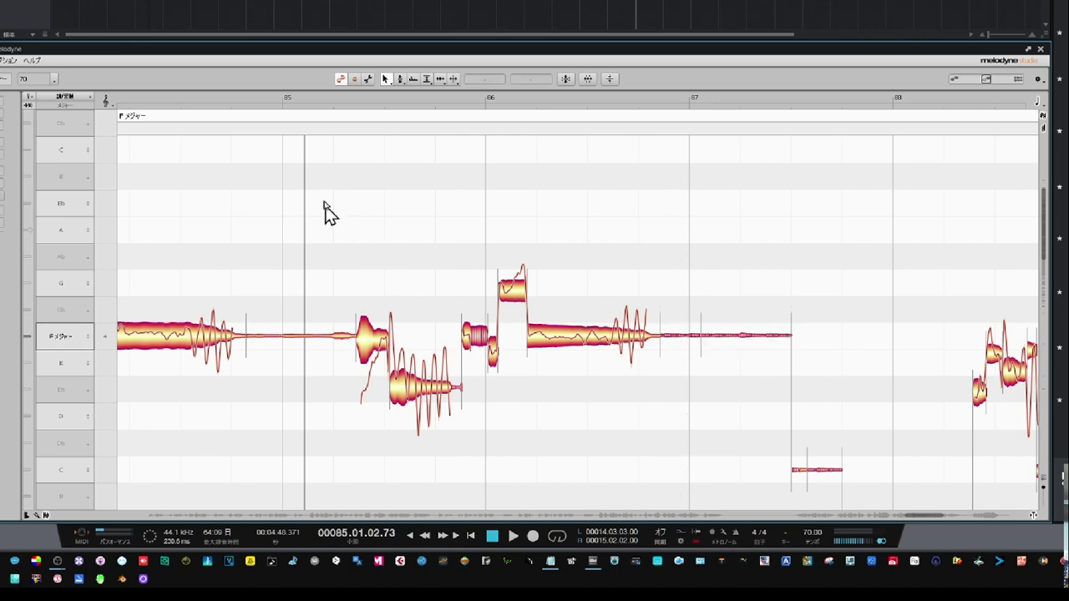
pyautogui.press('space')
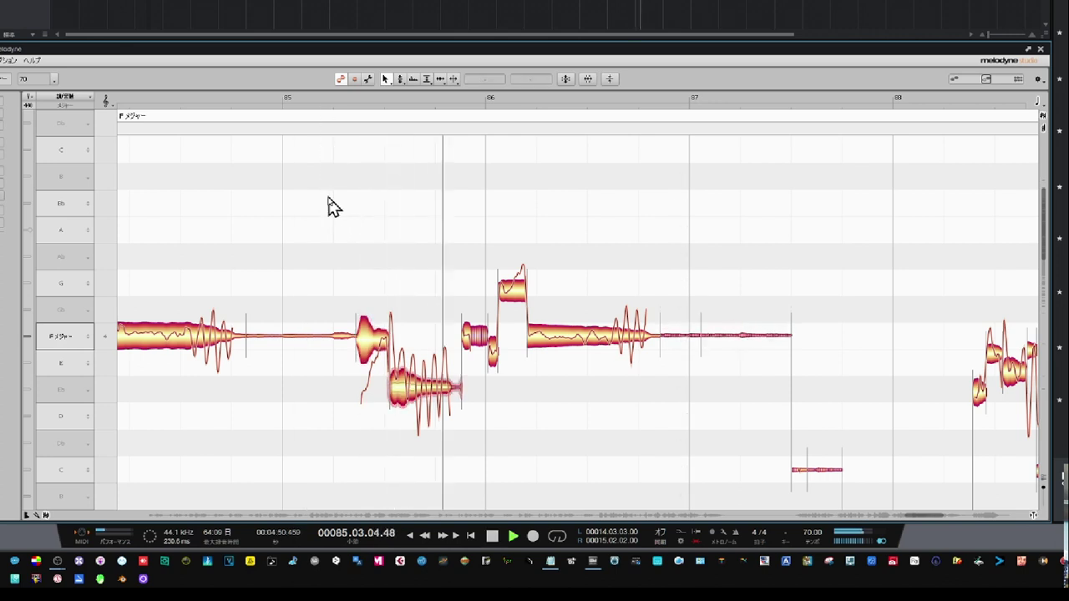
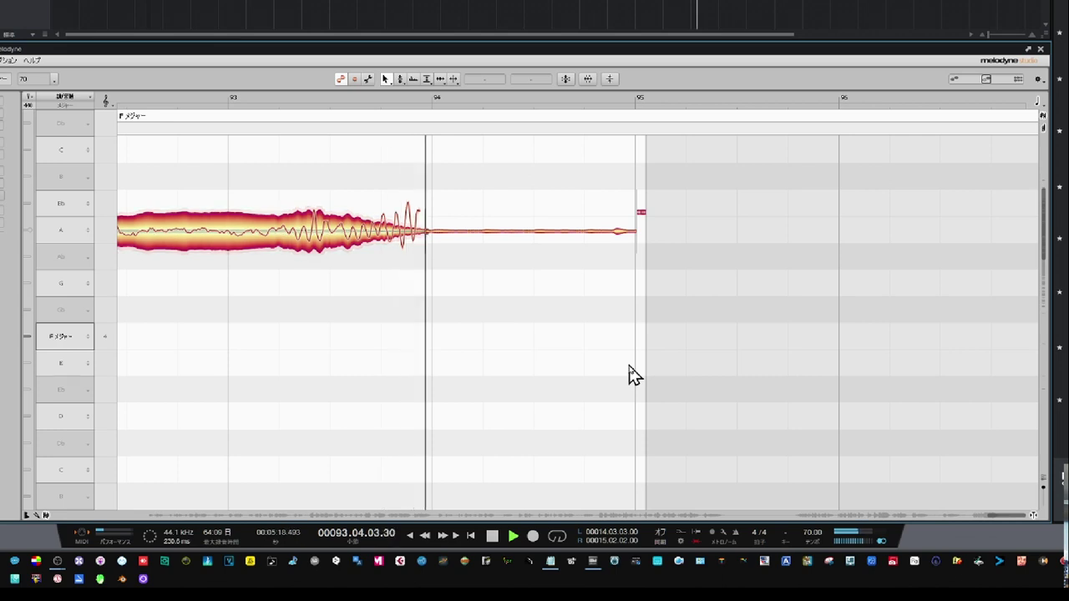
pyautogui.click(412, 370)
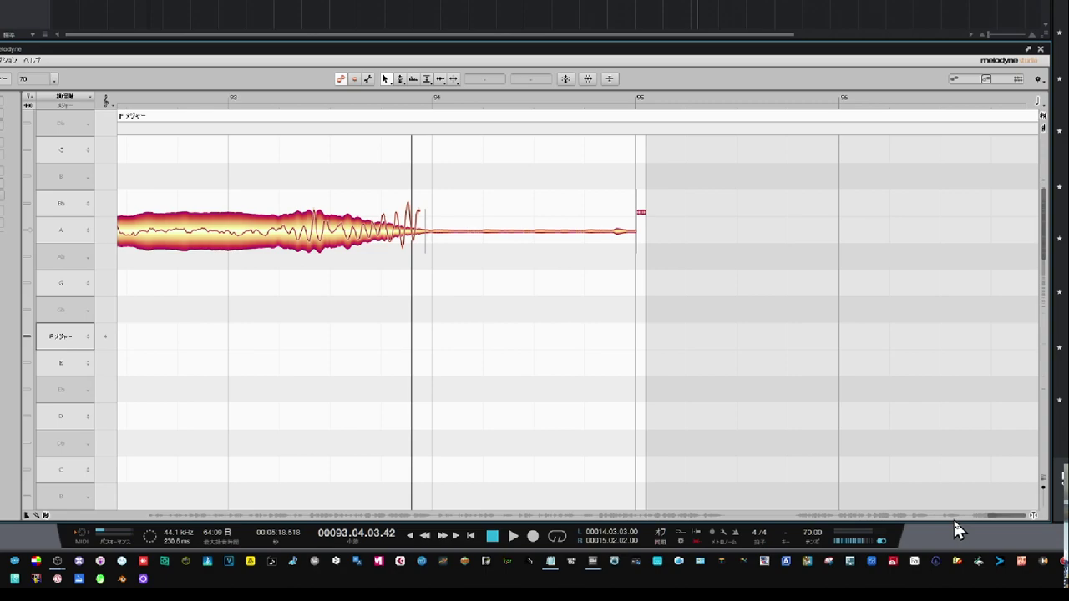
# Look over the vocal's opening notes from bar 9 to bar 12 and close the Melodyne editor.
pyautogui.moveTo(1000, 513); pyautogui.dragTo(154, 518)
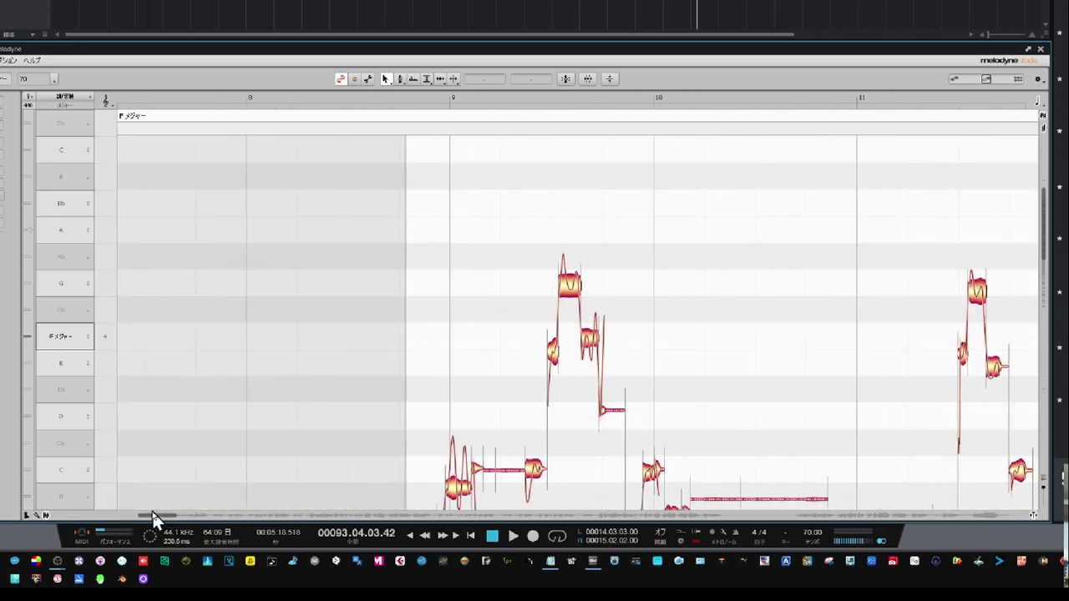
pyautogui.scroll(-1, 482, 376)
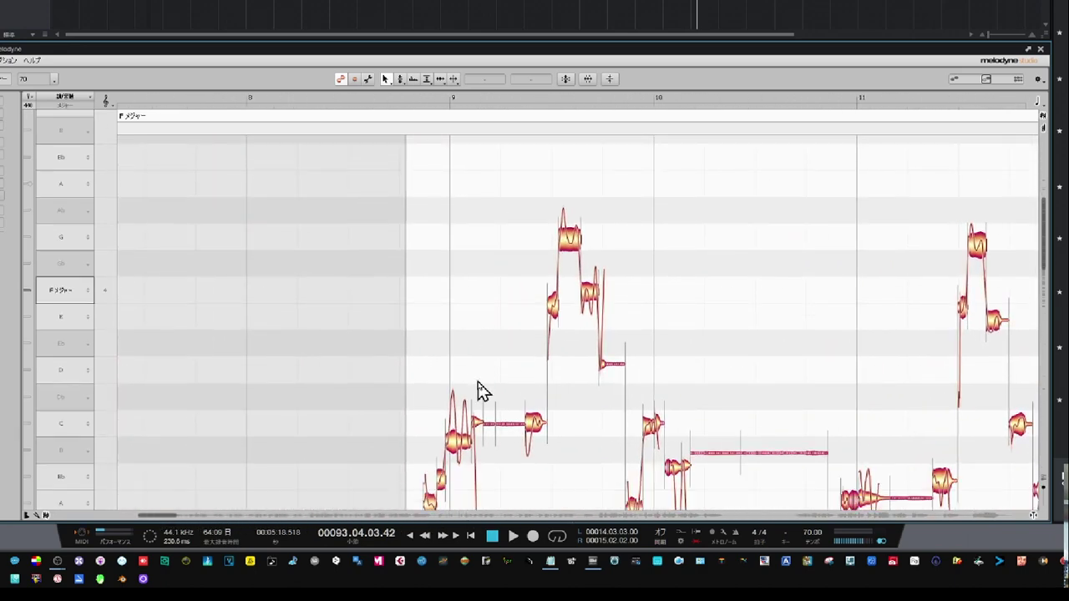
pyautogui.scroll(-1, 477, 387)
pyautogui.scroll(-1, 481, 395)
pyautogui.scroll(-1, 479, 398)
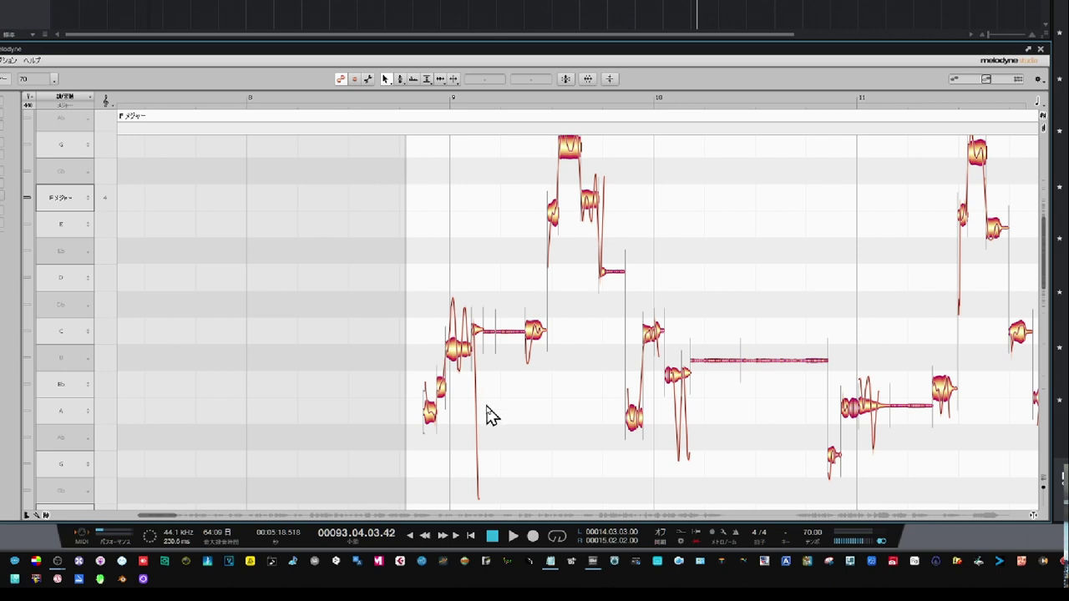
pyautogui.scroll(1, 486, 413)
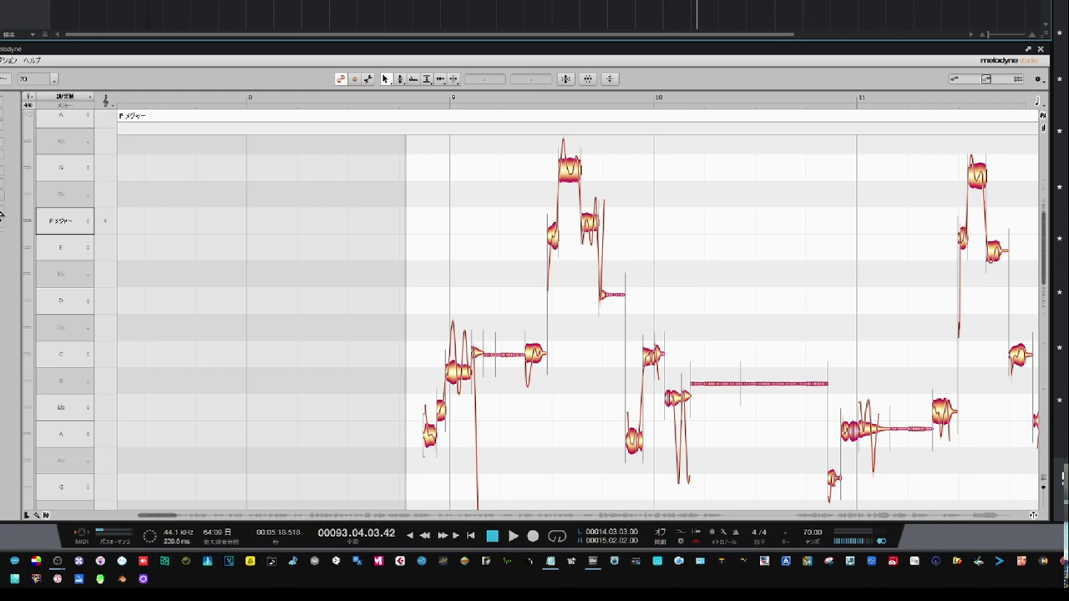
pyautogui.hscroll(3, 2, 218)
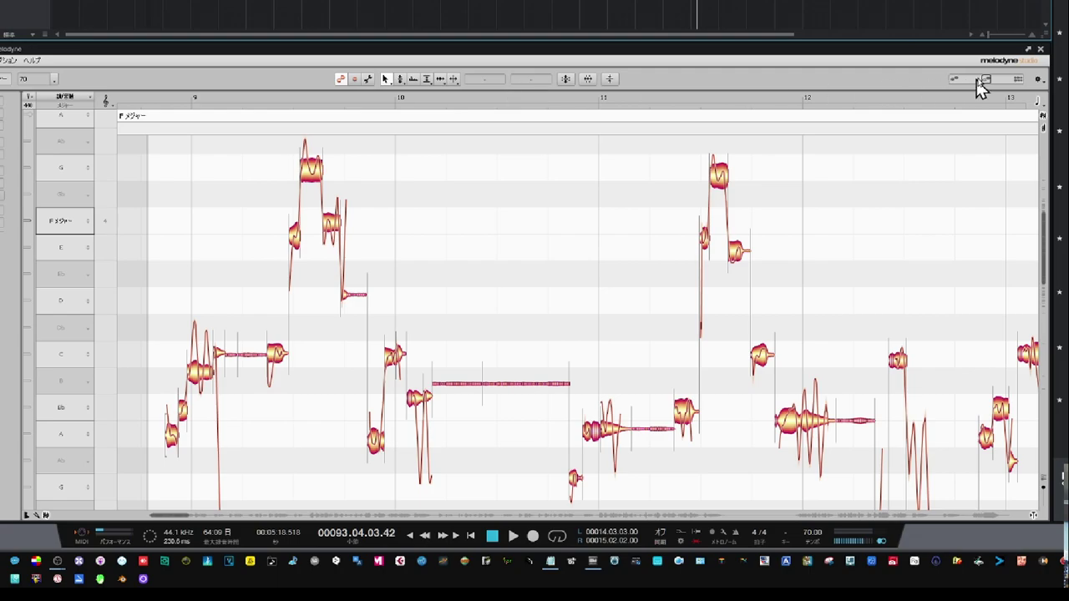
pyautogui.click(1041, 49)
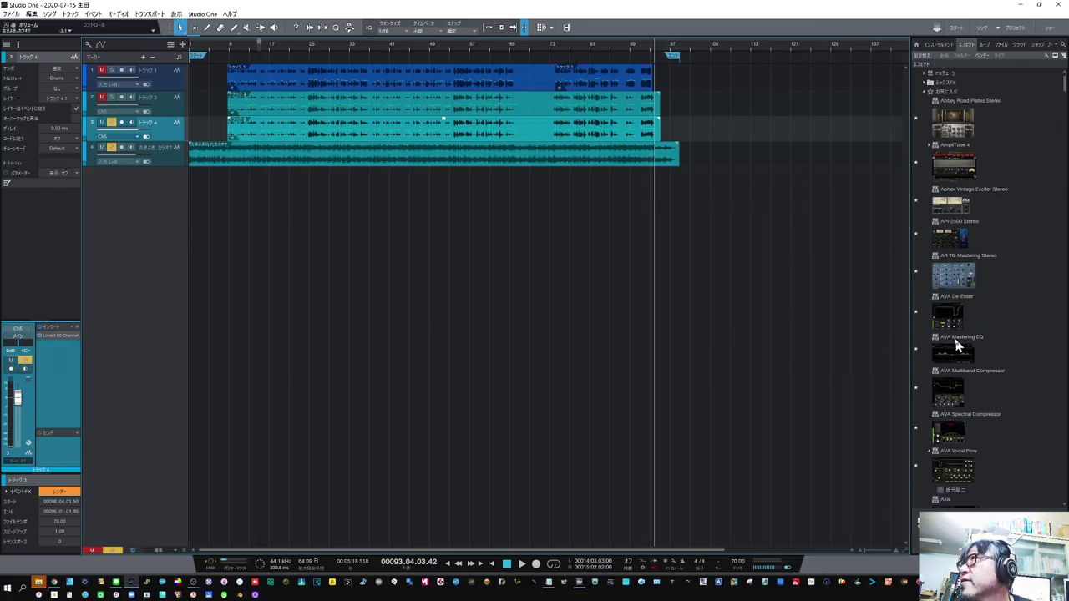
# Find the R4 reverb among the favourite effects and add it to the mixer console as a new FX channel.
pyautogui.scroll(-3, 958, 345)
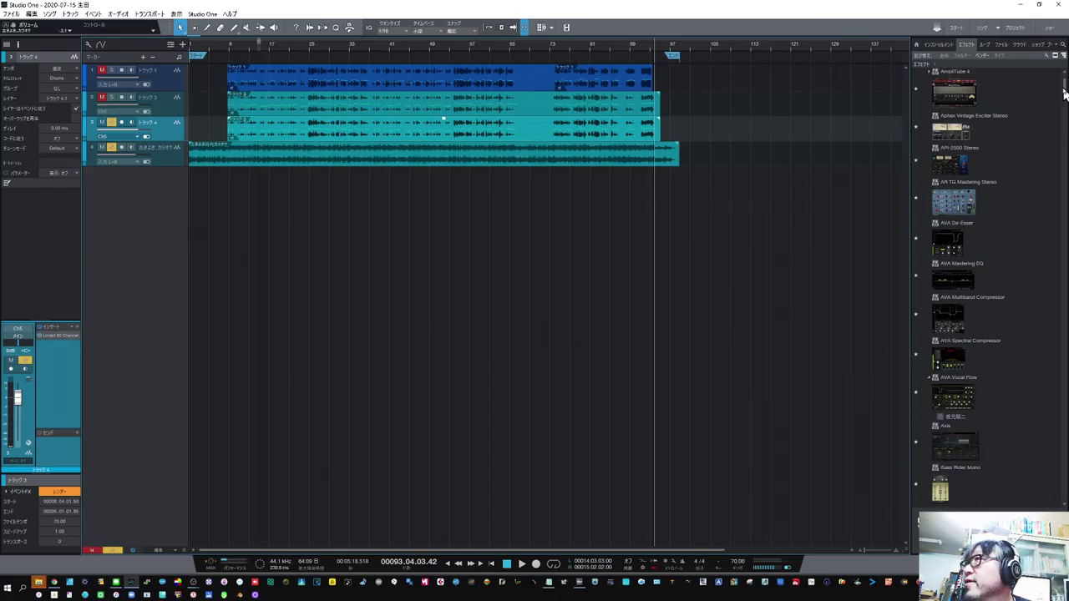
pyautogui.moveTo(1066, 92); pyautogui.dragTo(1067, 213)
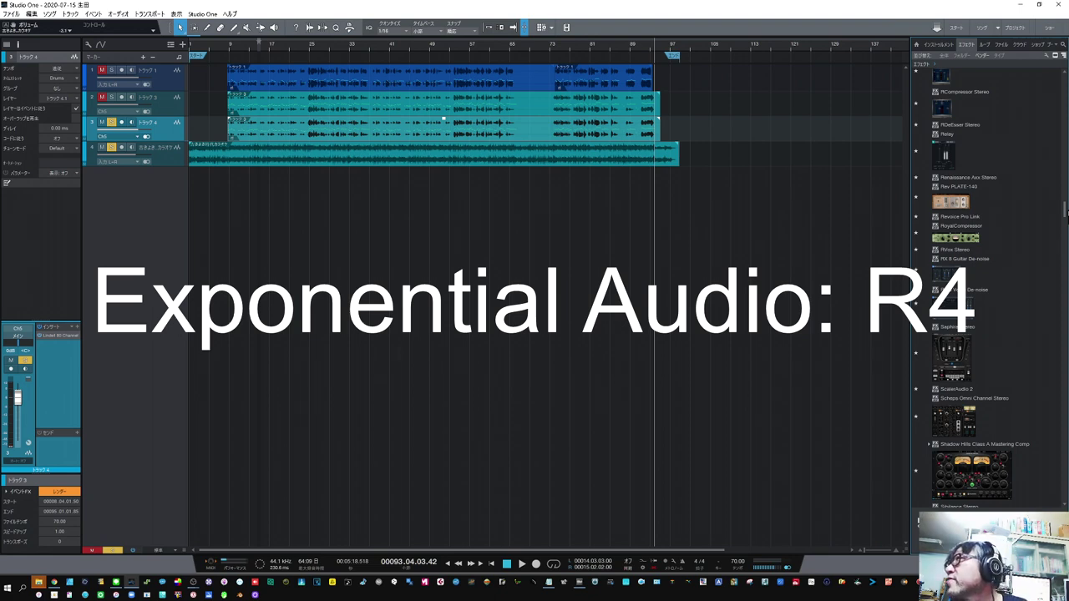
pyautogui.moveTo(1066, 213); pyautogui.dragTo(1065, 203)
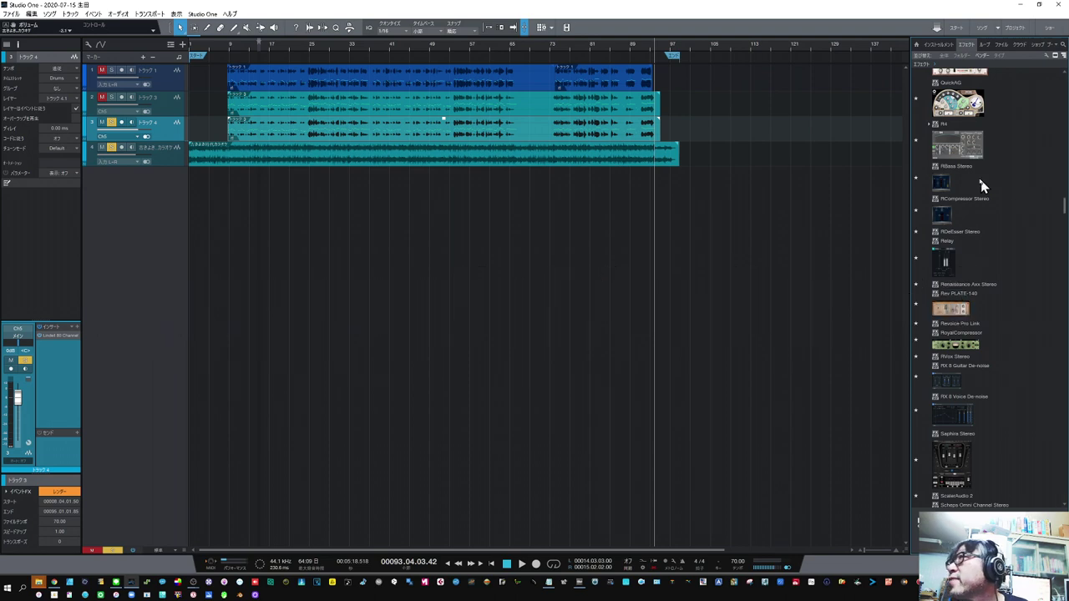
pyautogui.moveTo(967, 159); pyautogui.dragTo(704, 247)
pyautogui.press('F3')
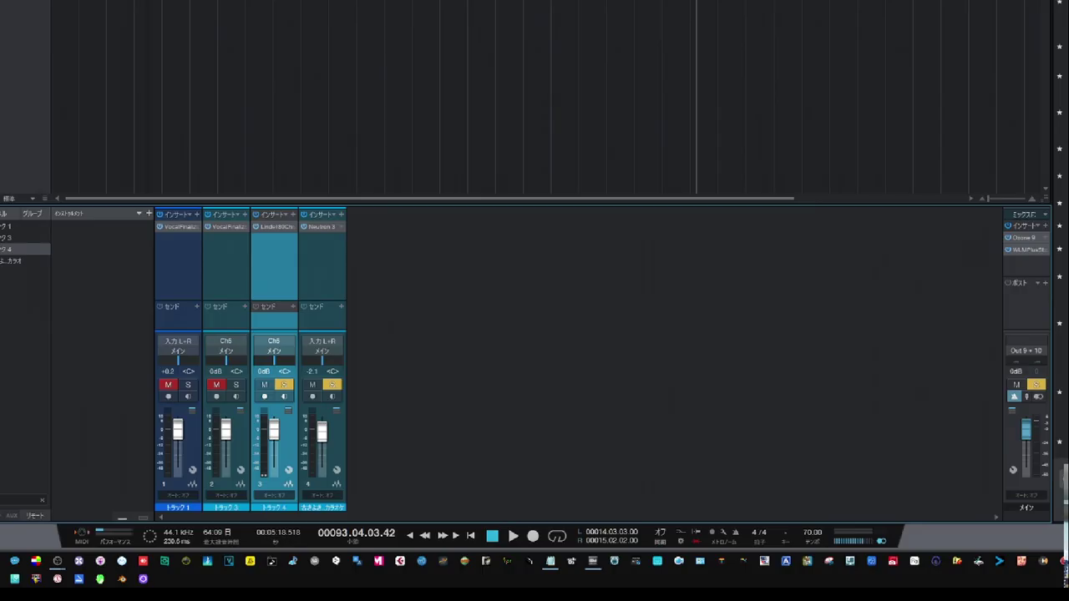
pyautogui.moveTo(908, 108); pyautogui.dragTo(454, 379)
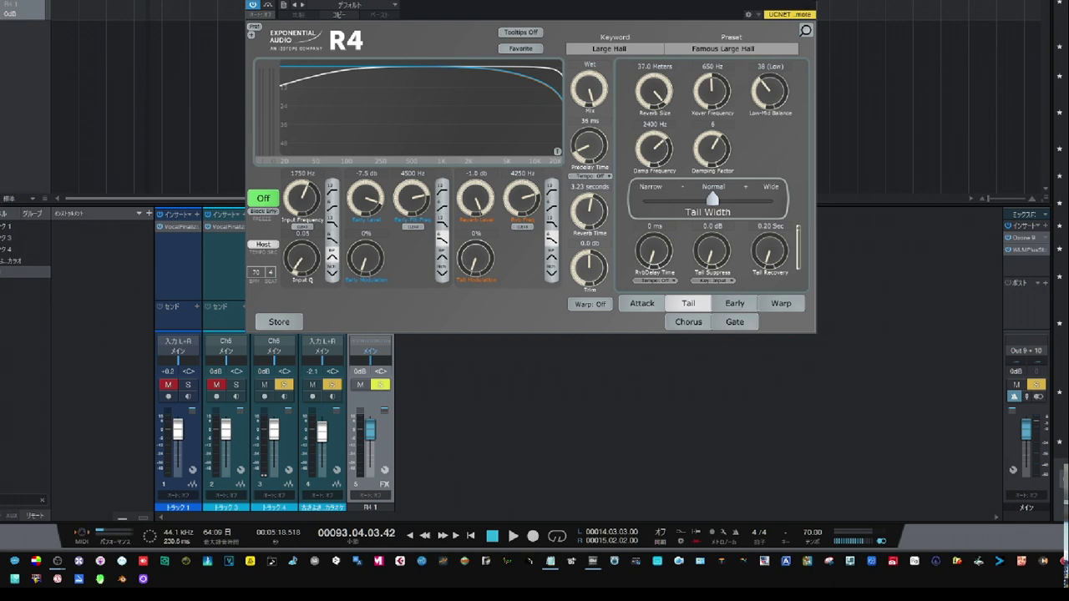
# Lower the R4 1 FX channel to -7.0 dB and add a send to it from トラック 4.
pyautogui.moveTo(370, 431); pyautogui.dragTo(376, 442)
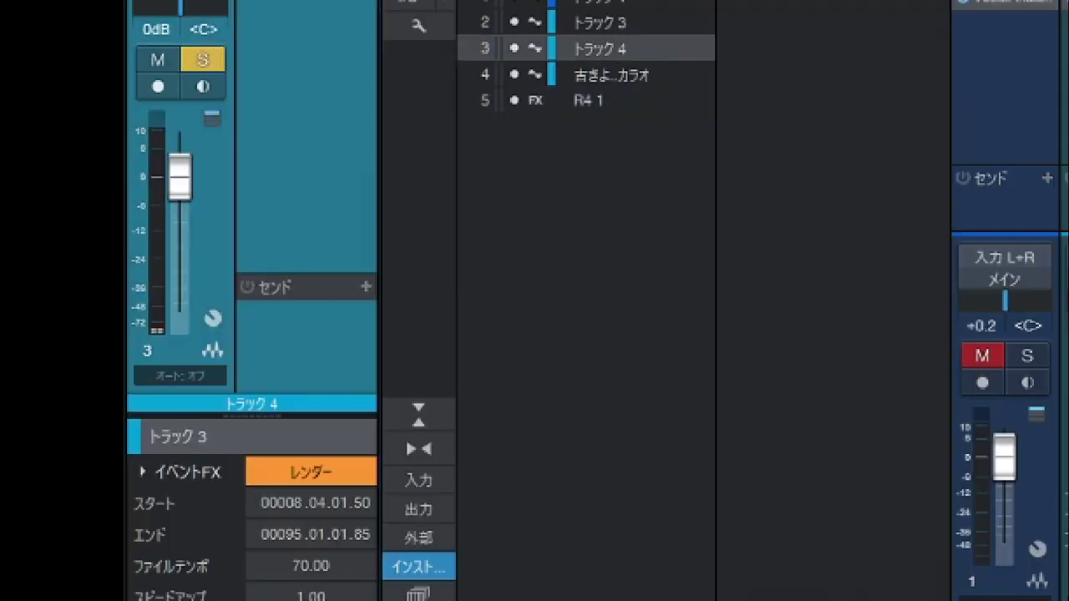
pyautogui.click(366, 288)
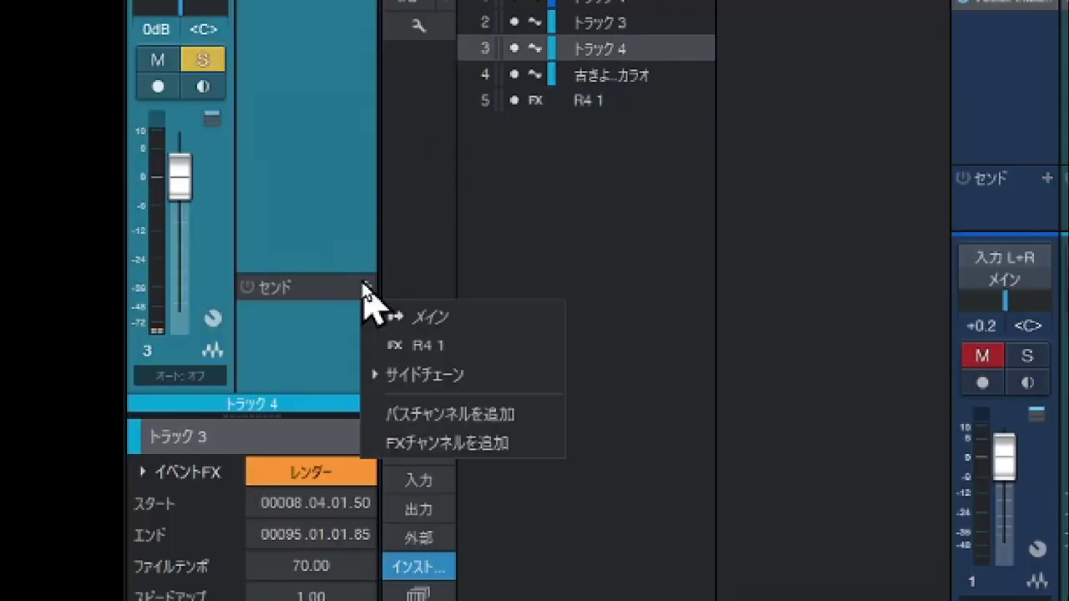
pyautogui.click(410, 345)
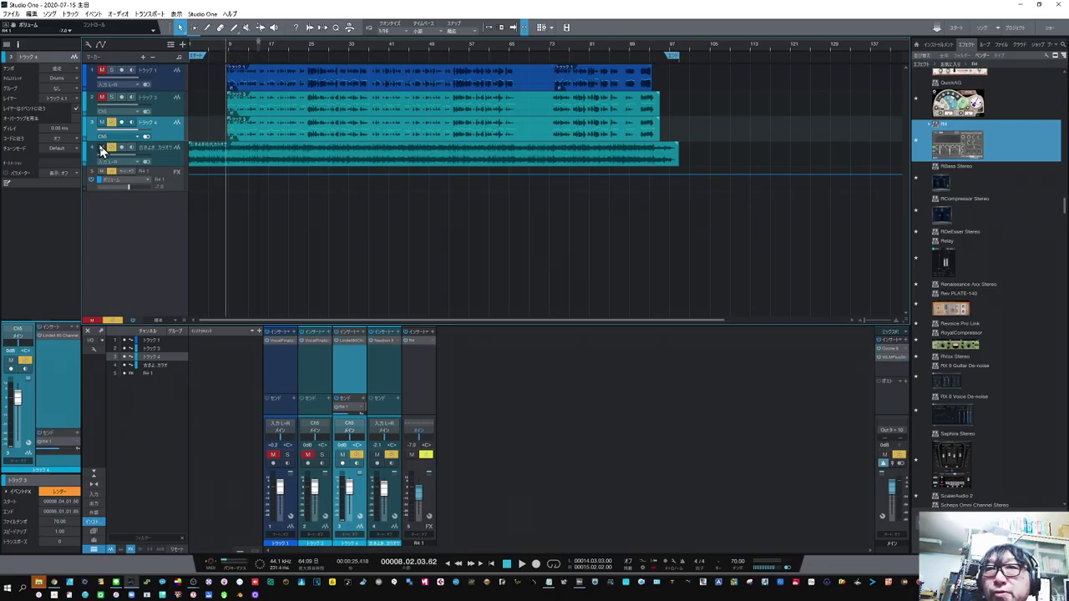
# Turn off solo on the karaoke track and place the playback start in bar 16 to hear the vocal alone.
pyautogui.click(112, 147)
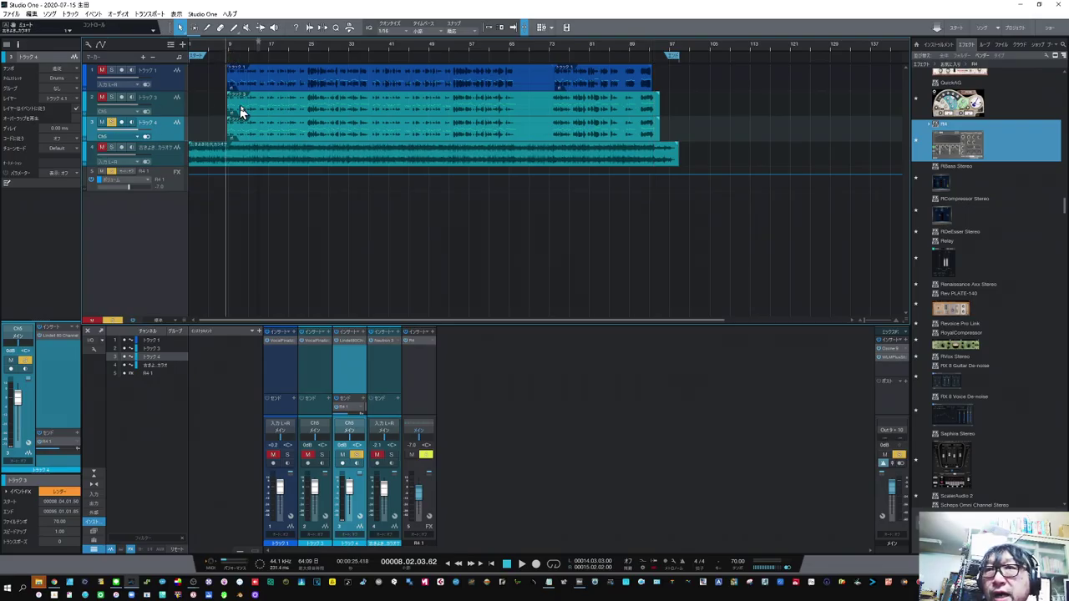
pyautogui.click(267, 48)
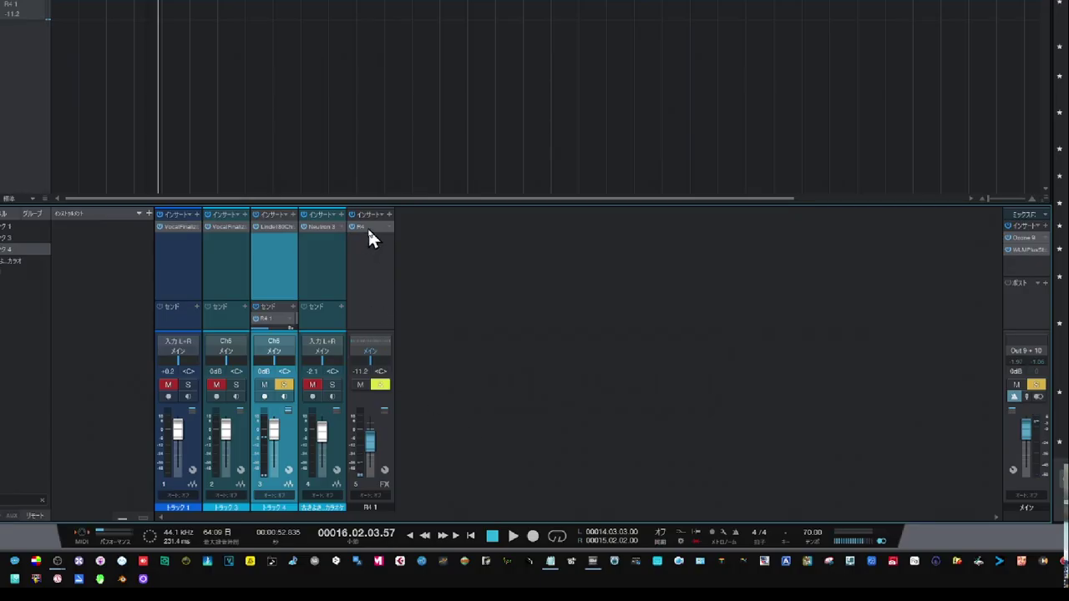
# Open the R4 reverb's settings on the FX channel and choose Medium Hall as the preset keyword.
pyautogui.click(369, 228)
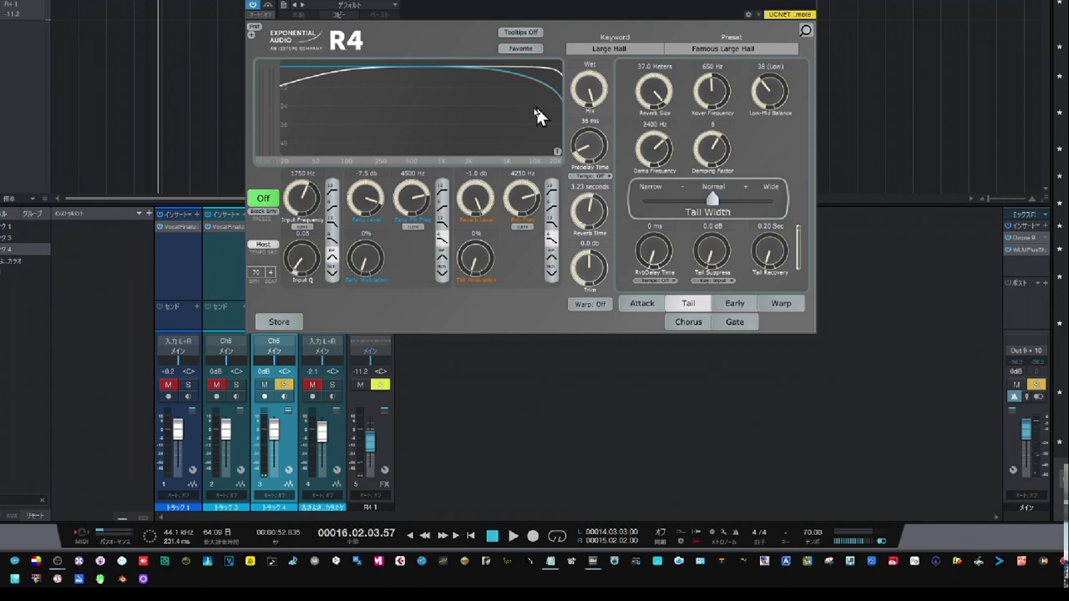
pyautogui.click(609, 48)
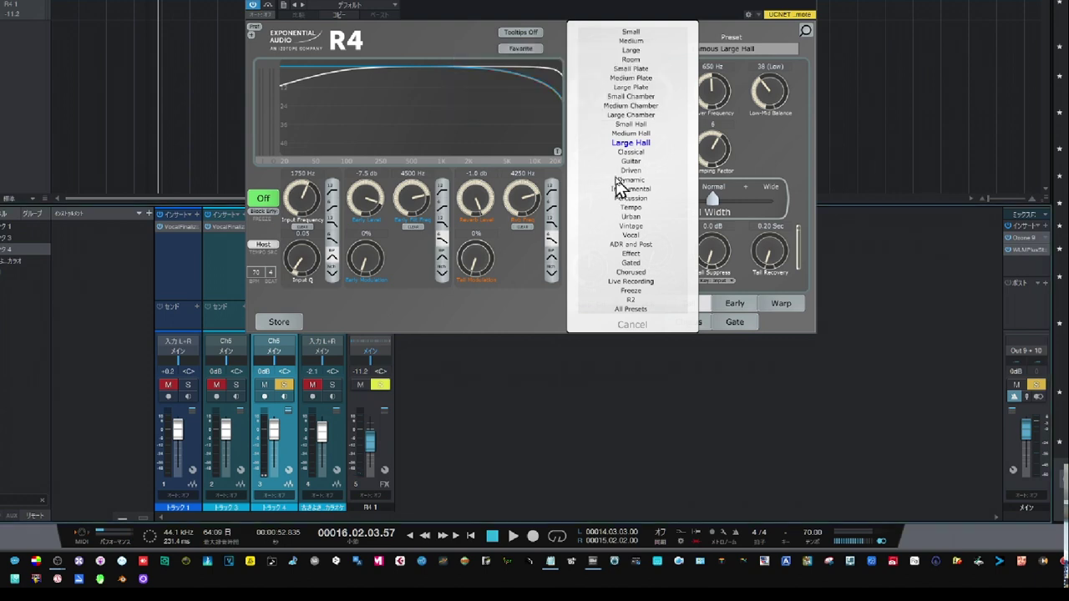
pyautogui.click(633, 134)
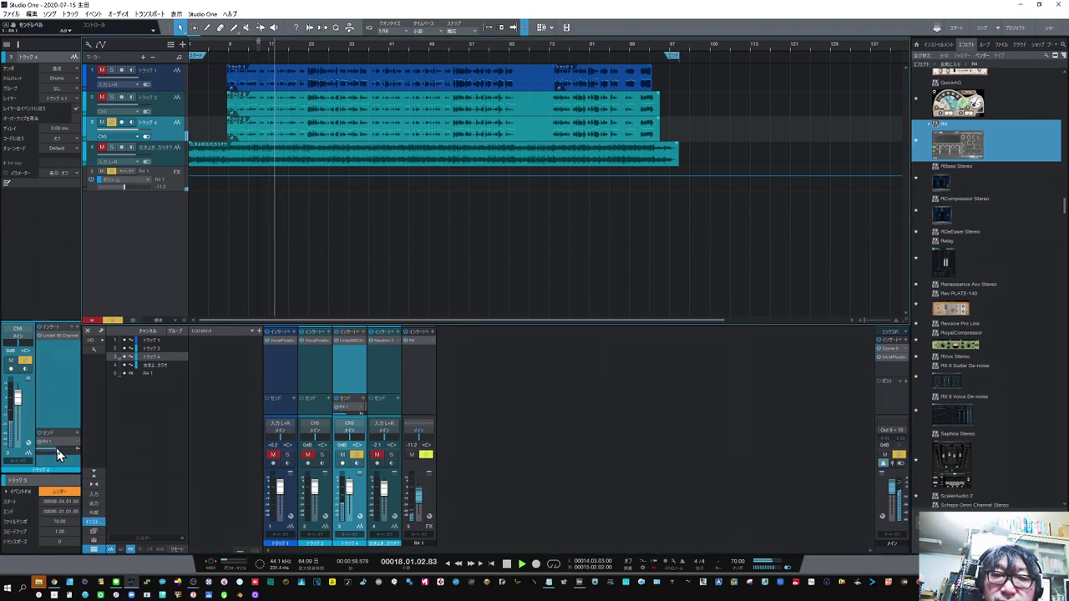
# Raise the R4 1 FX channel's volume to about -0.3 dB while listening to the vocal, and return playback to bar 16.
pyautogui.moveTo(417, 506); pyautogui.dragTo(418, 499)
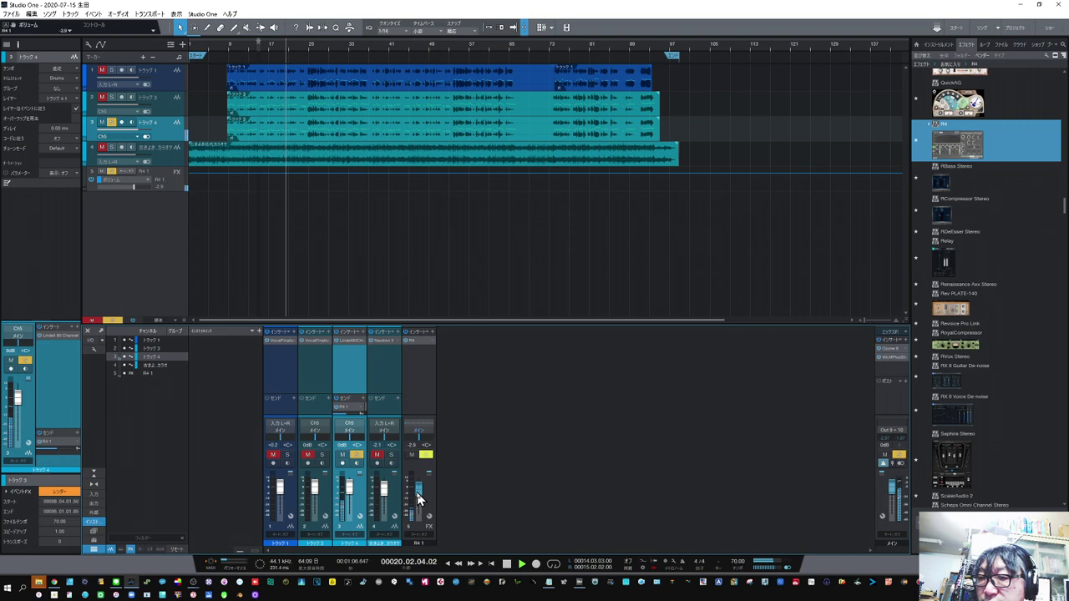
pyautogui.moveTo(417, 499); pyautogui.dragTo(419, 498)
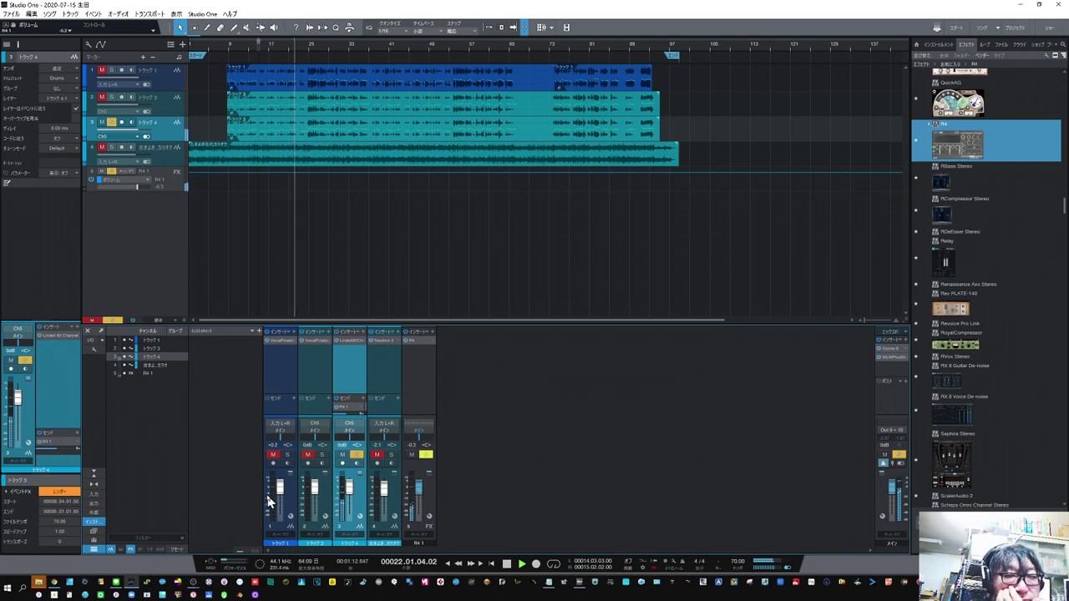
pyautogui.press('space')
pyautogui.press('space')
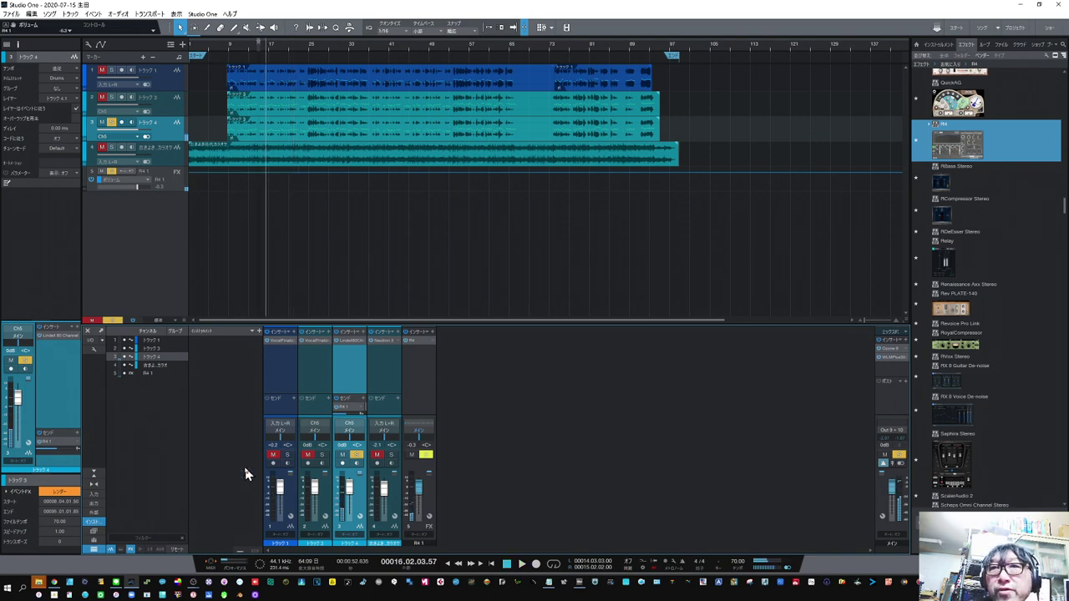
# Solo the karaoke track alongside the vocal and play both together from bar 16, stopping after a short listen.
pyautogui.click(102, 147)
pyautogui.click(111, 147)
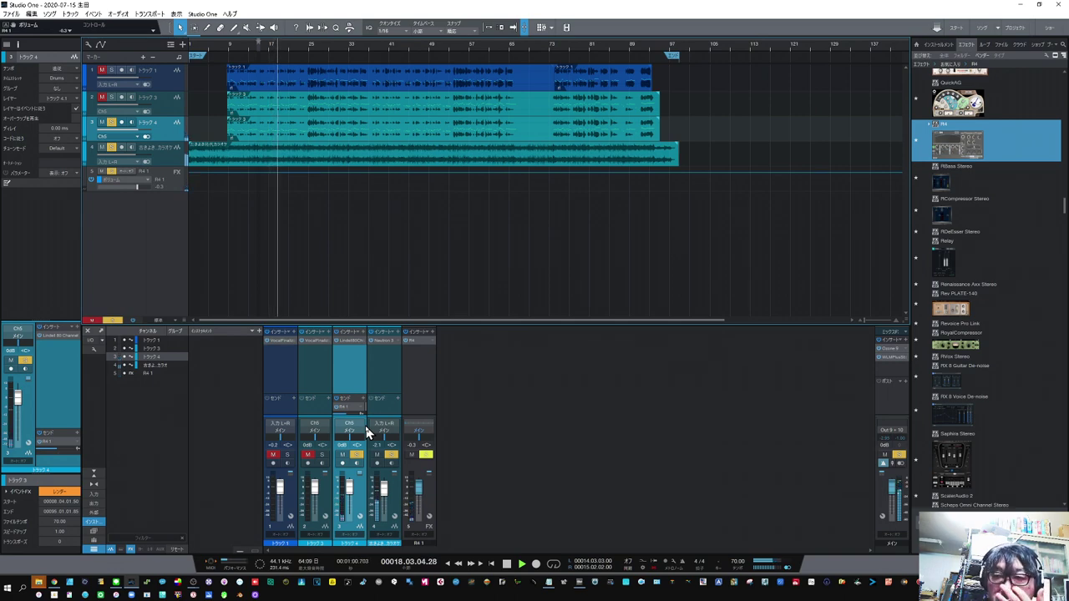
pyautogui.press('space')
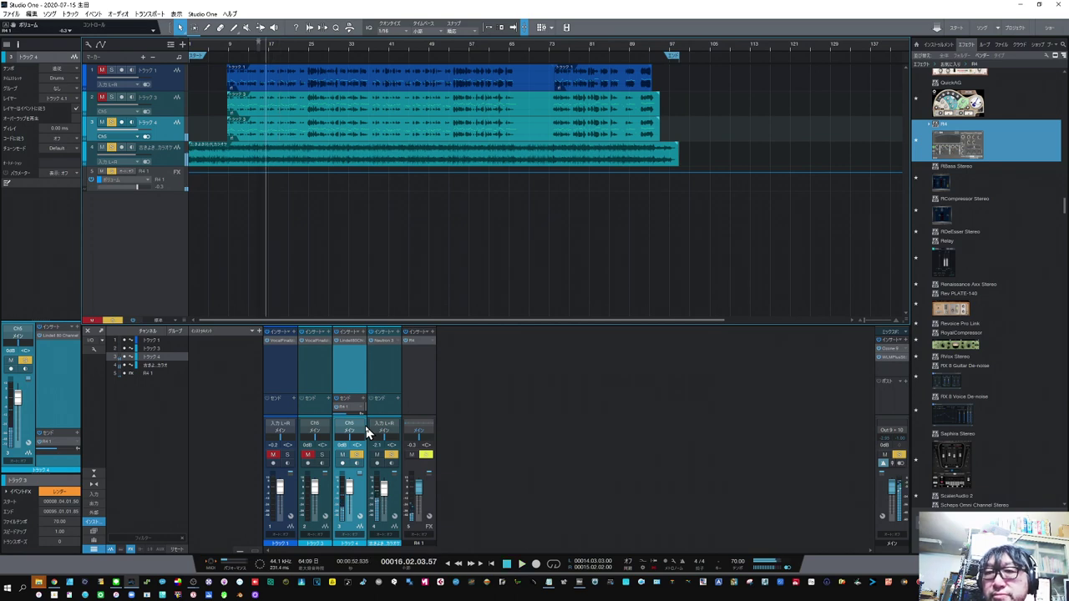
# Play the song from bar 72, raise the R4 1 FX channel's volume to about +1.3 dB while listening, and stop playback.
pyautogui.click(230, 47)
pyautogui.click(550, 48)
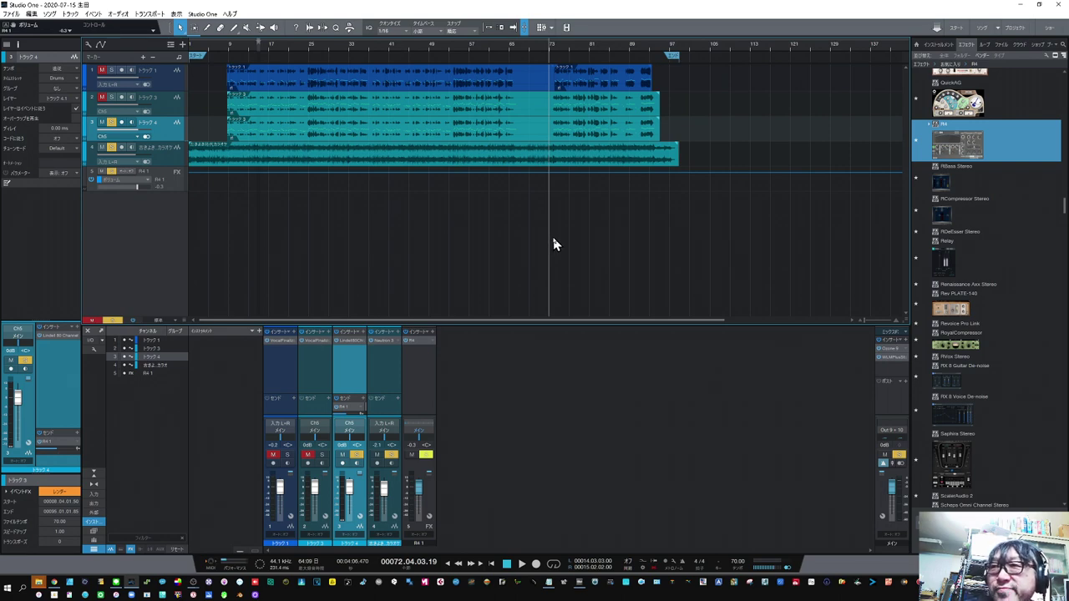
pyautogui.press('space')
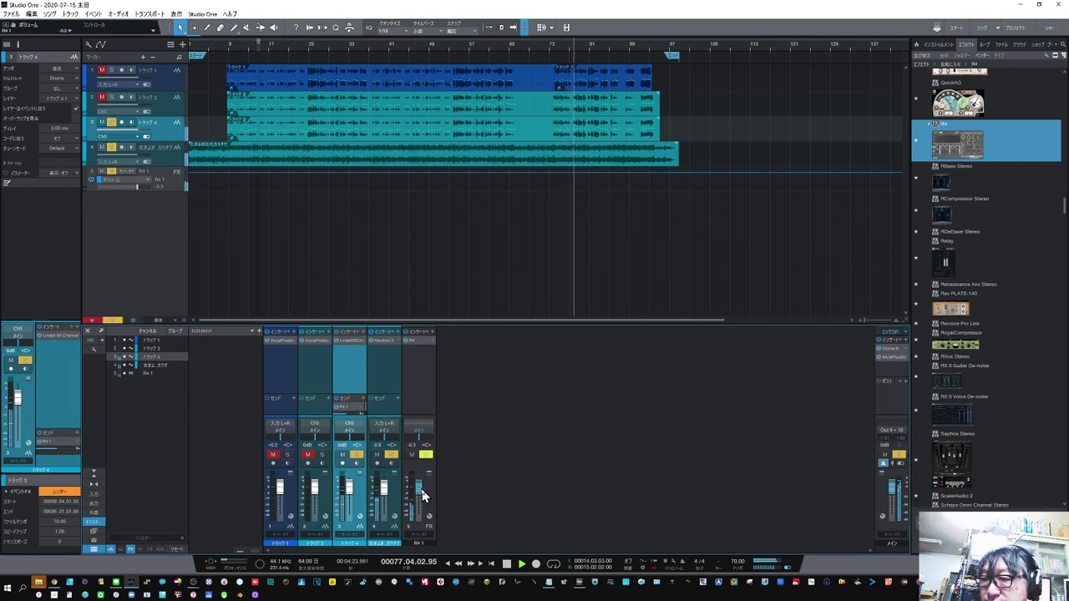
pyautogui.moveTo(422, 496); pyautogui.dragTo(424, 495)
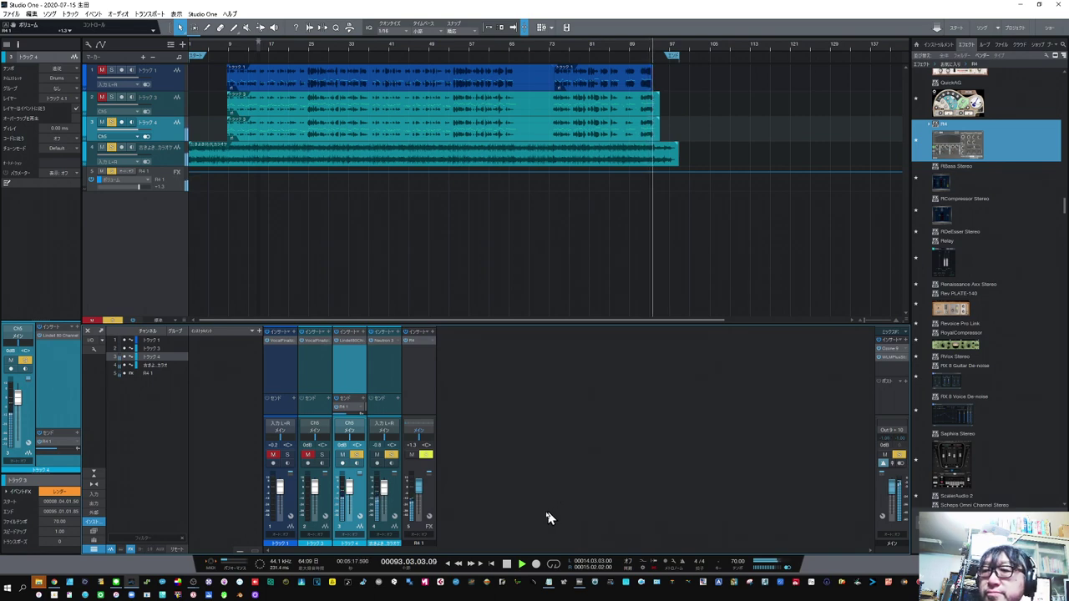
pyautogui.click(507, 567)
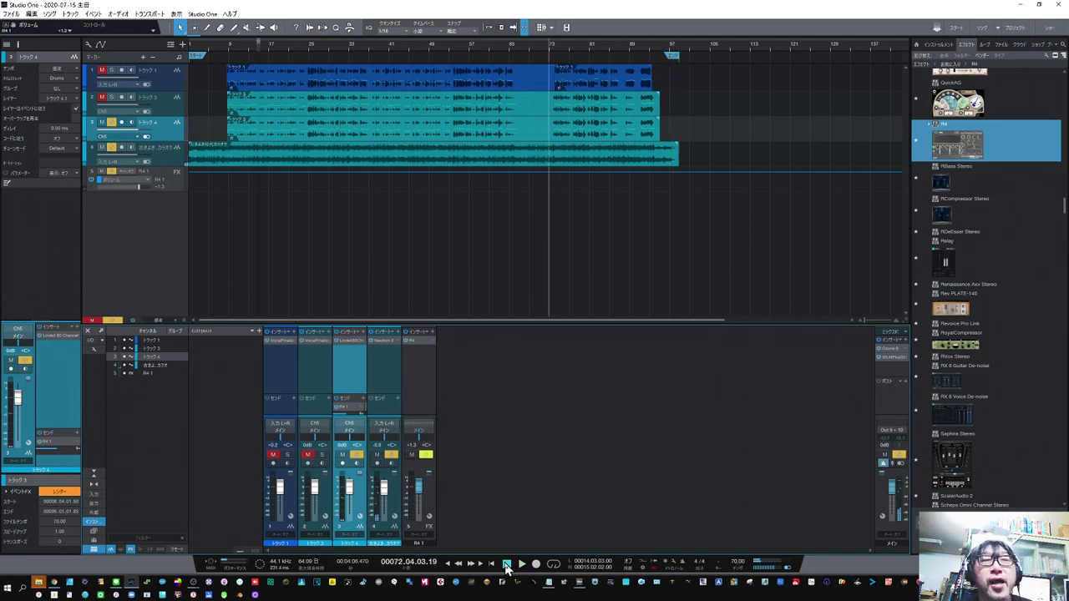